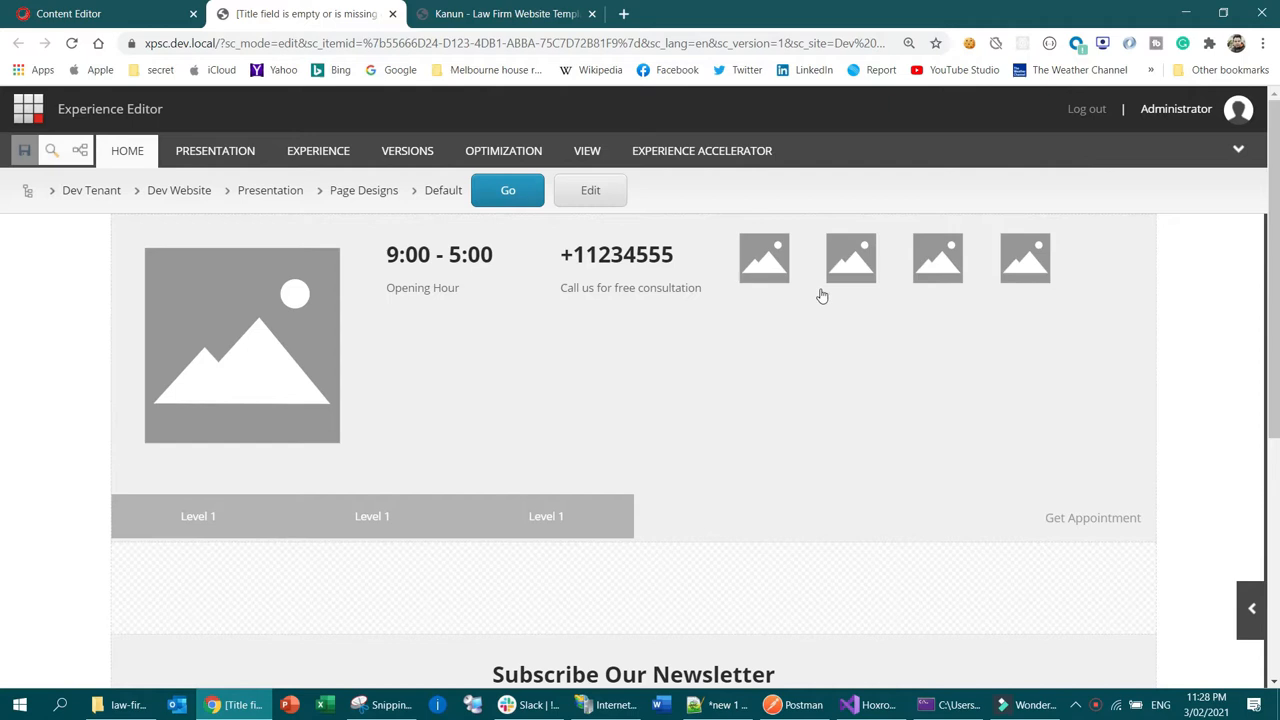
Review the Kanun template's opening sections, then examine the header and footer of the Default page design in Experience Editor
left_click(493, 12)
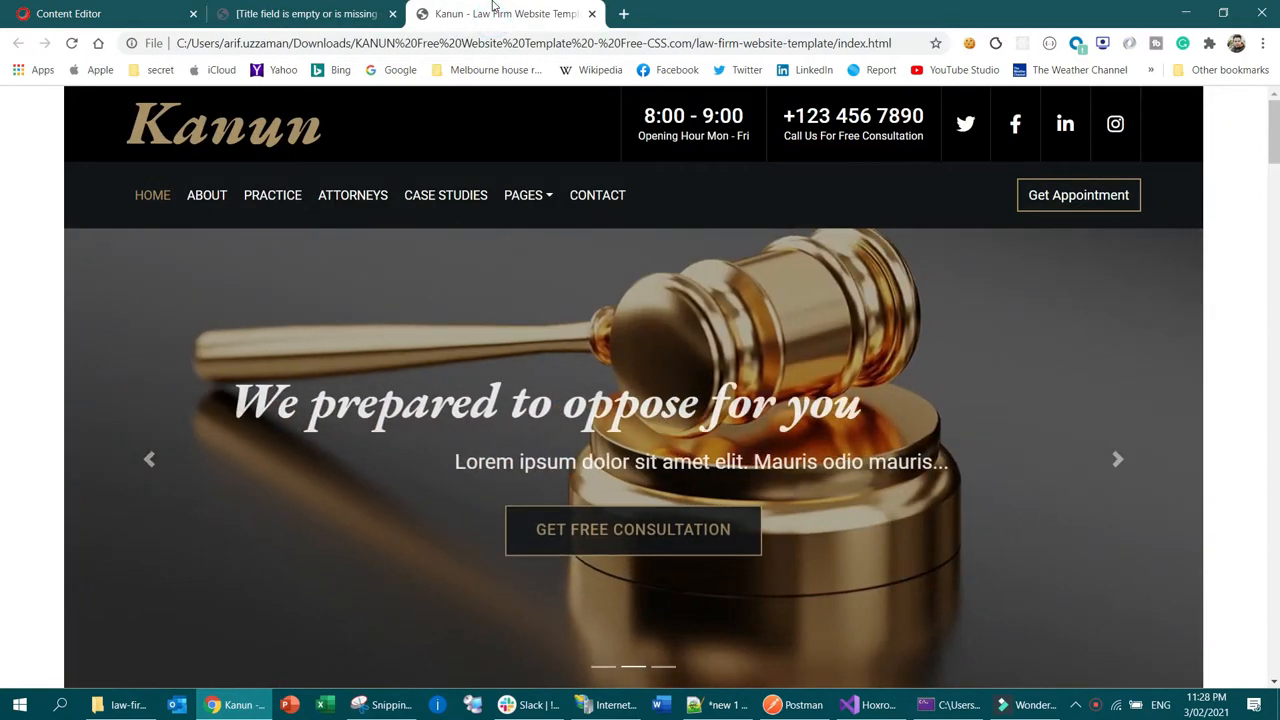
scroll(762, 450, "down", 5)
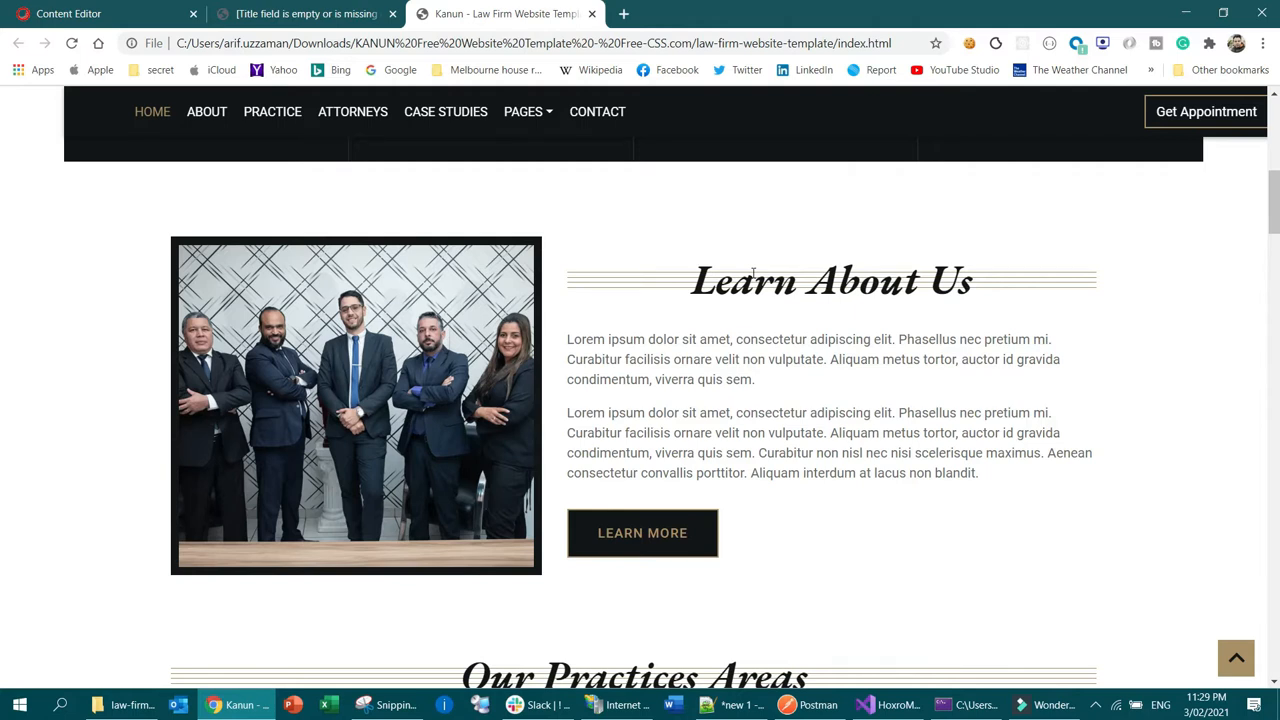
left_click(75, 14)
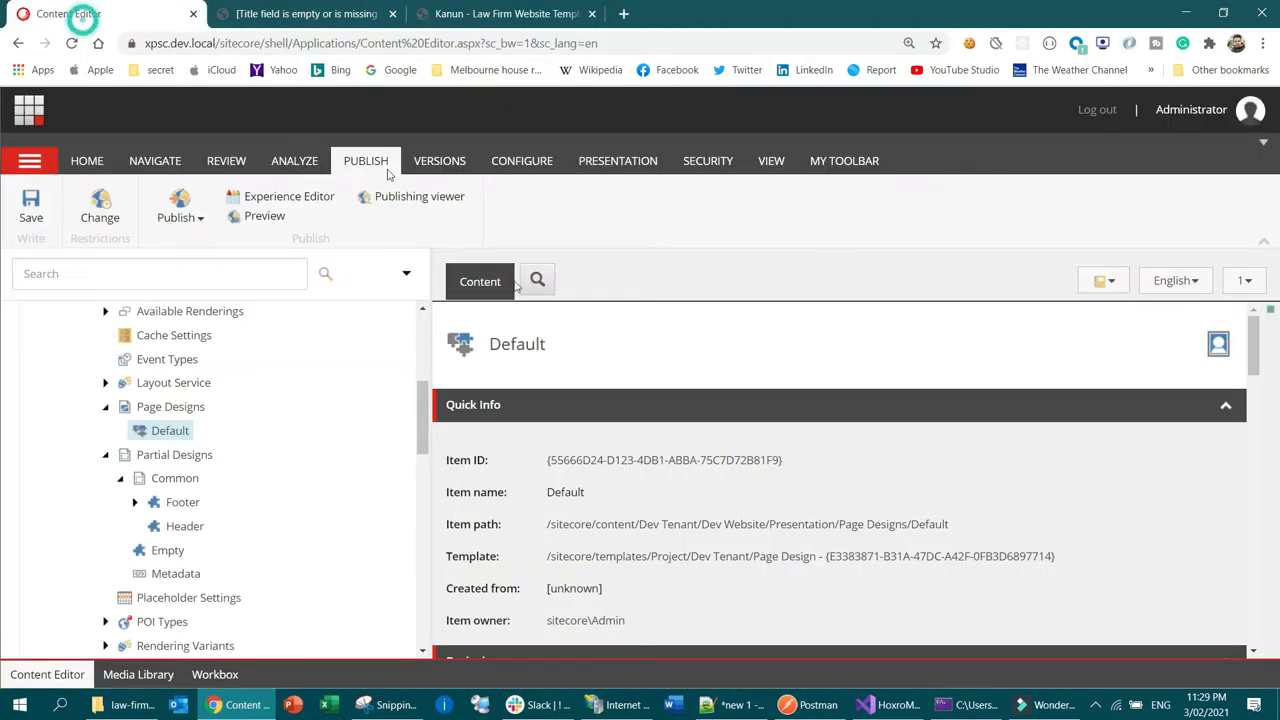
left_click(280, 13)
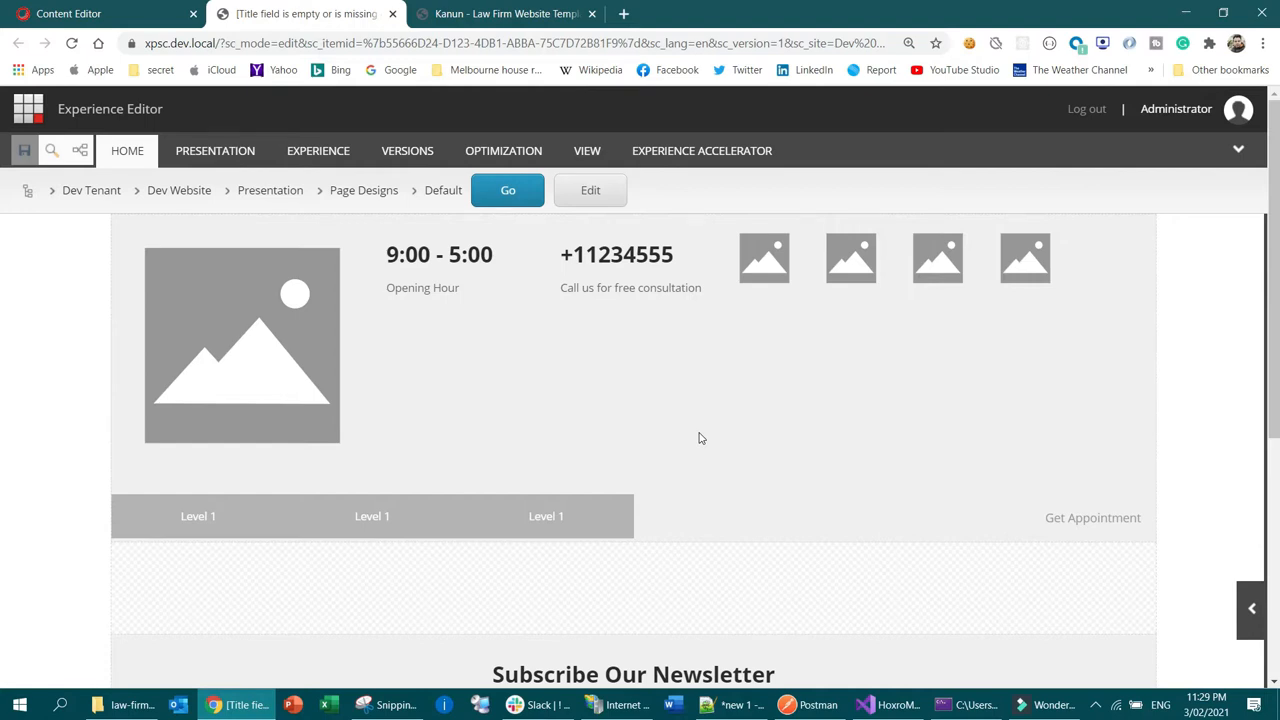
scroll(760, 420, "down", 3)
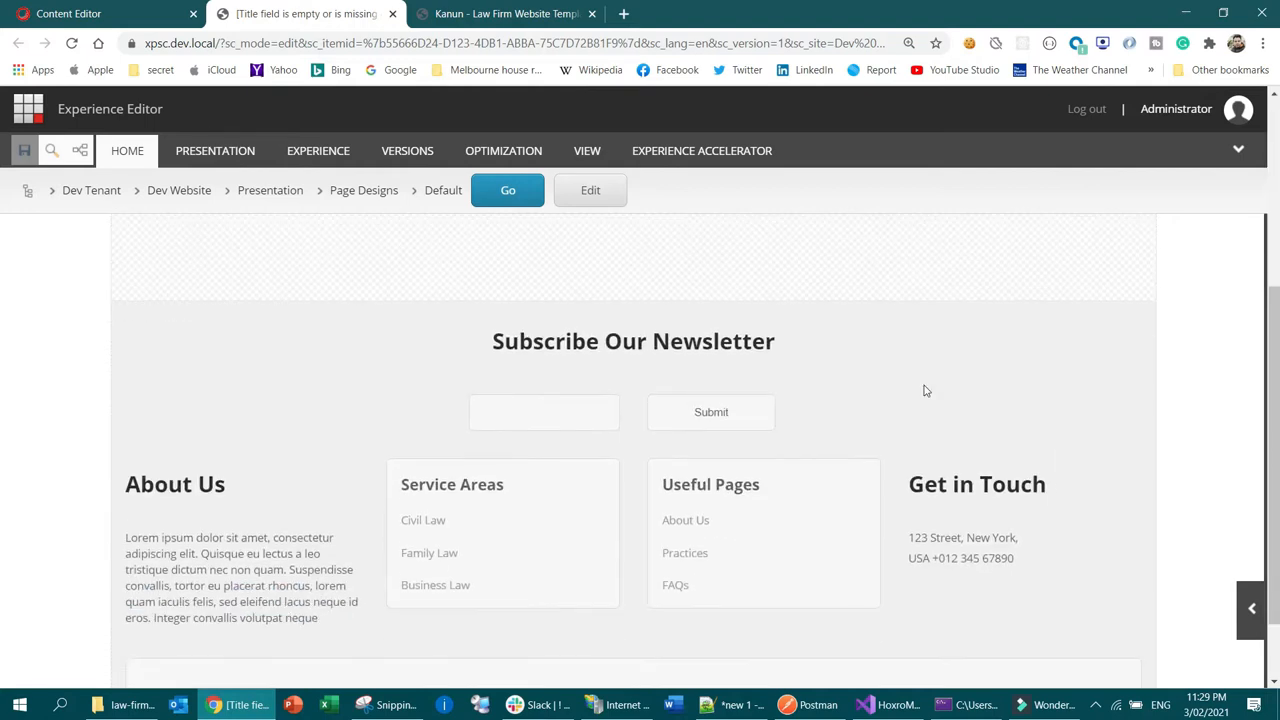
scroll(900, 395, "up", 3)
scroll(816, 444, "down", 4)
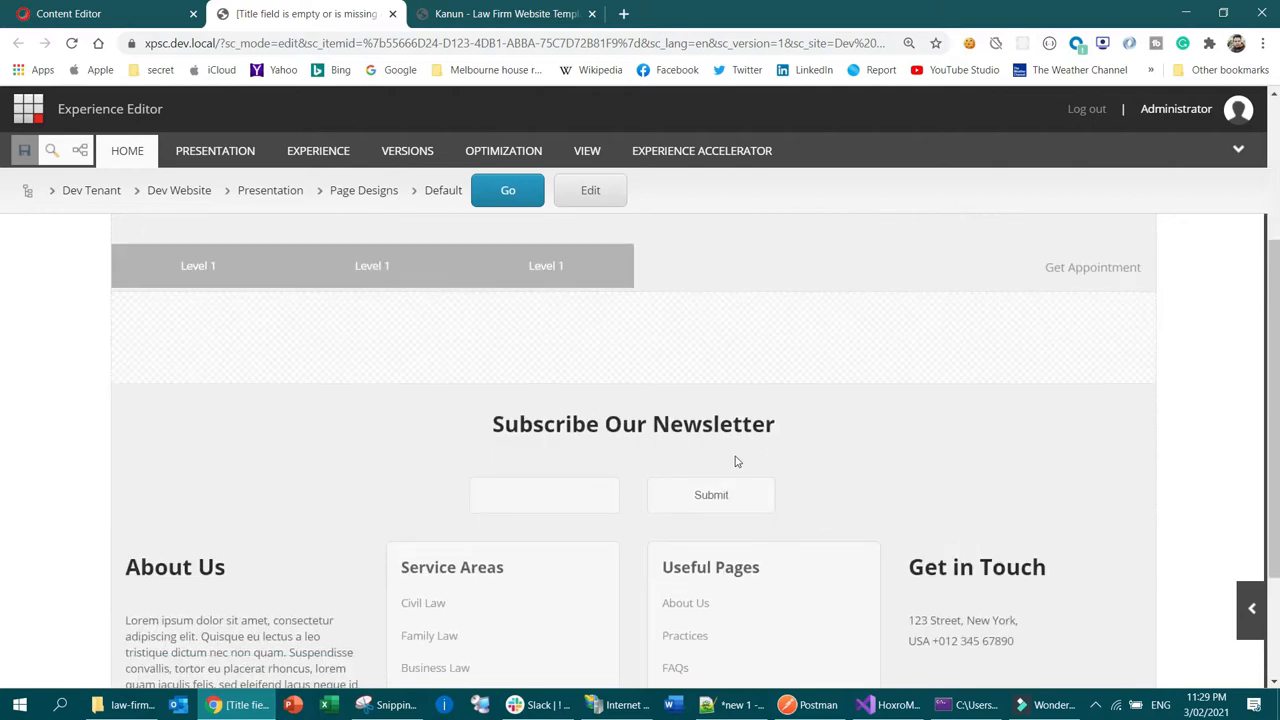
scroll(940, 430, "up", 2)
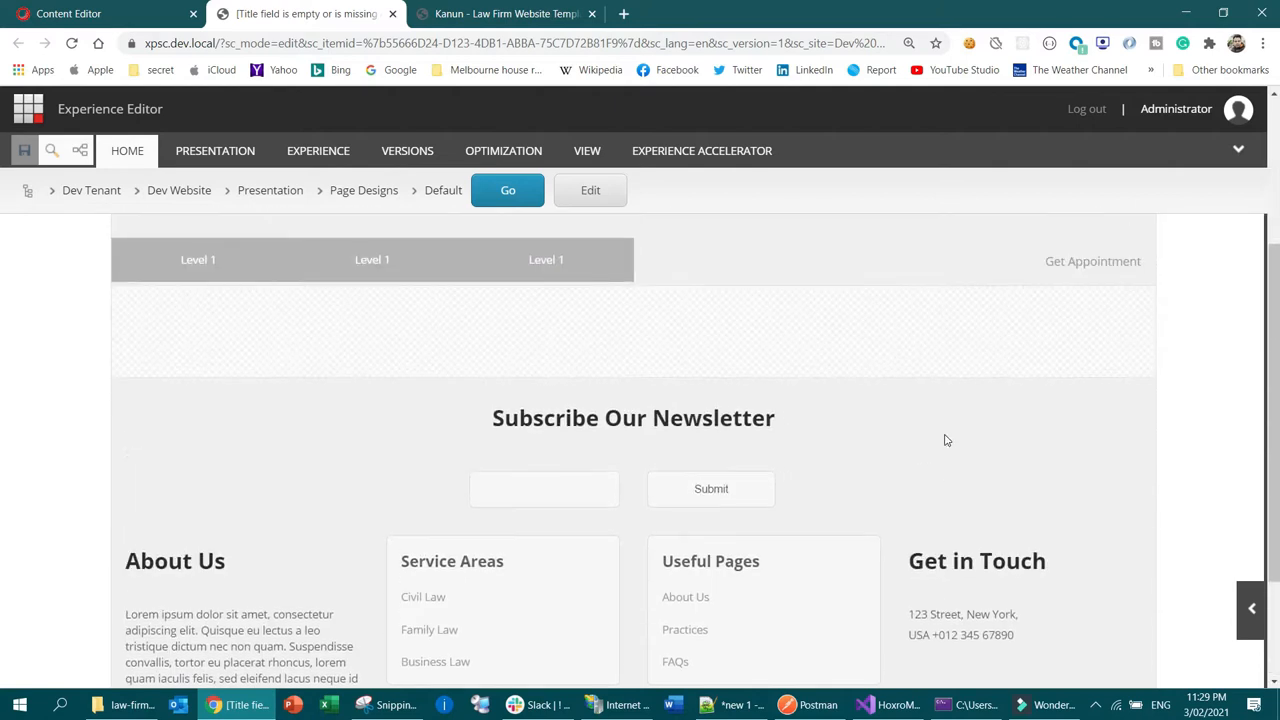
Examine the Kanun template's newsletter block and footer, highlighting the footer's About Us heading and paragraph
left_click(461, 7)
scroll(795, 490, "down", 10)
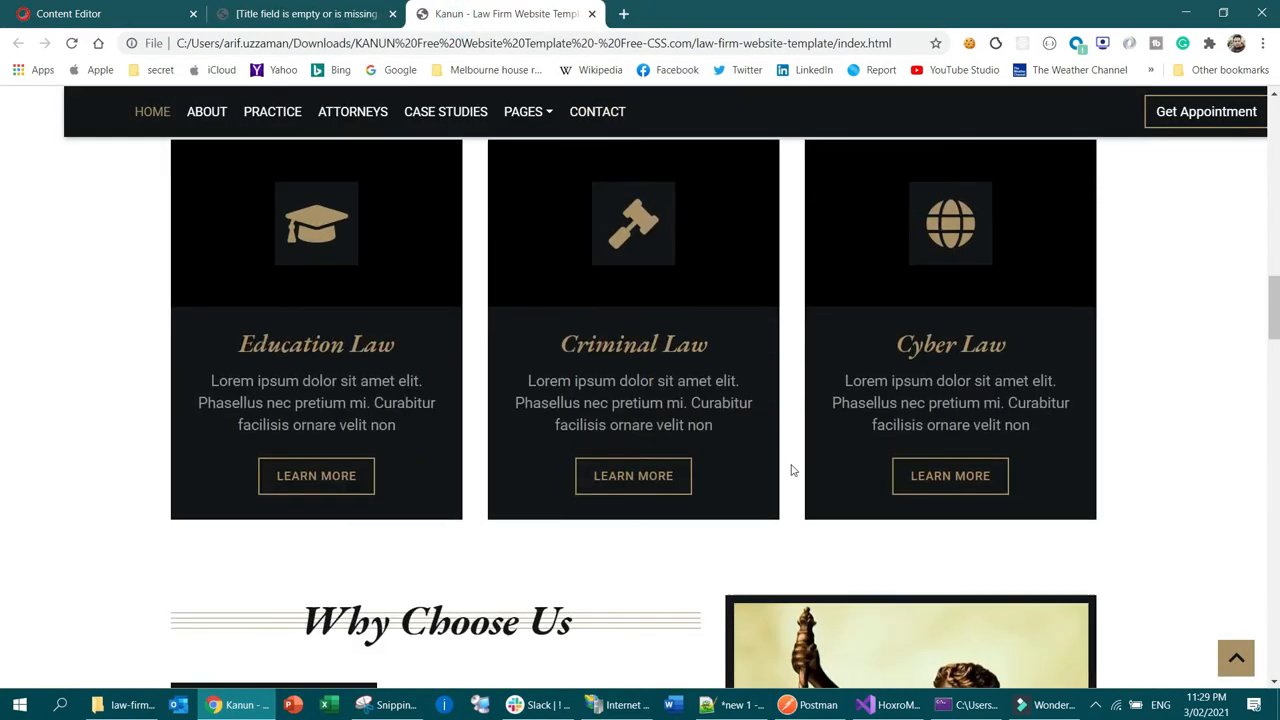
scroll(797, 507, "down", 6)
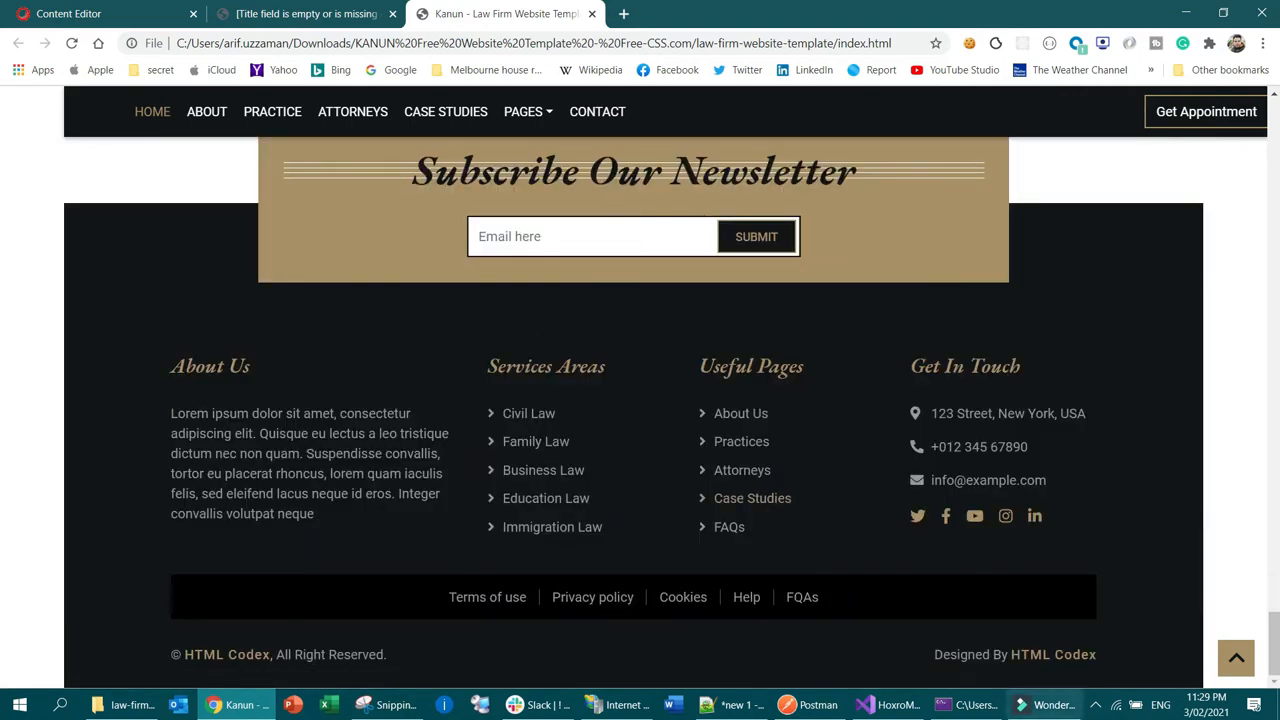
scroll(484, 280, "up", 1)
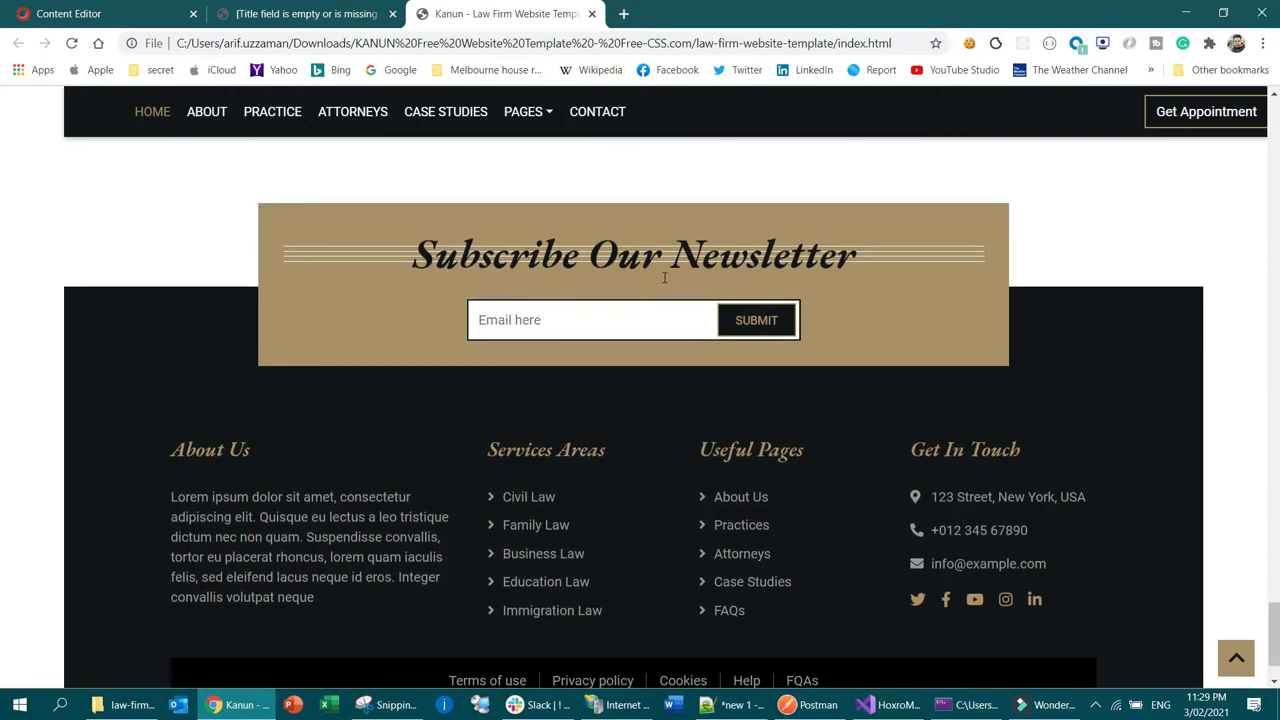
scroll(743, 412, "down", 1)
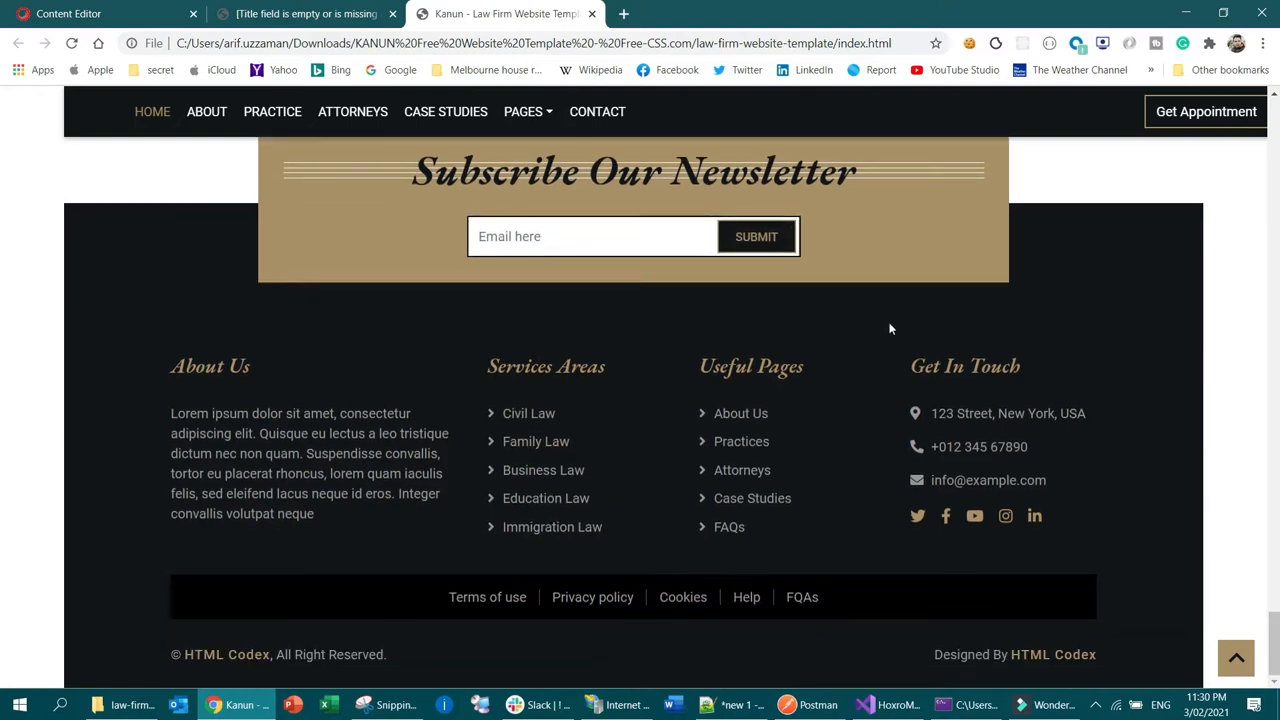
left_click_drag(166, 365, 396, 512)
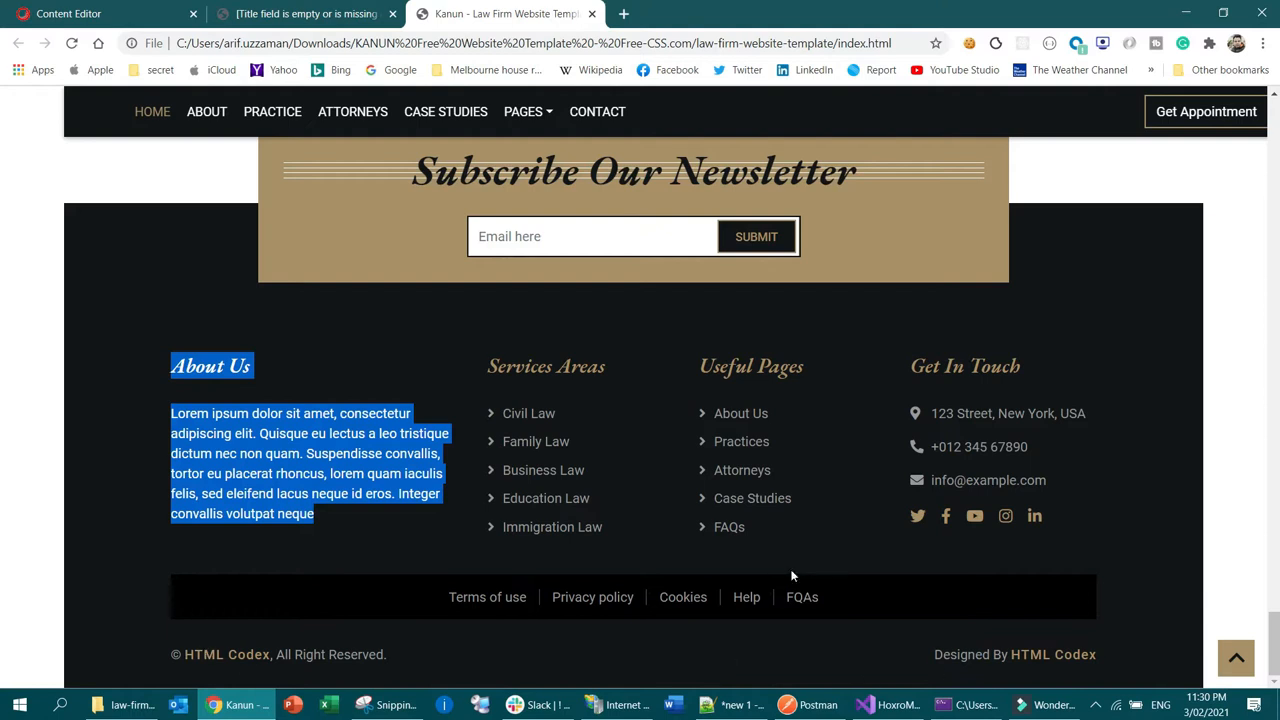
Compare the footer of the Default page design with the Kanun template's footer
left_click(242, 13)
scroll(920, 408, "down", 2)
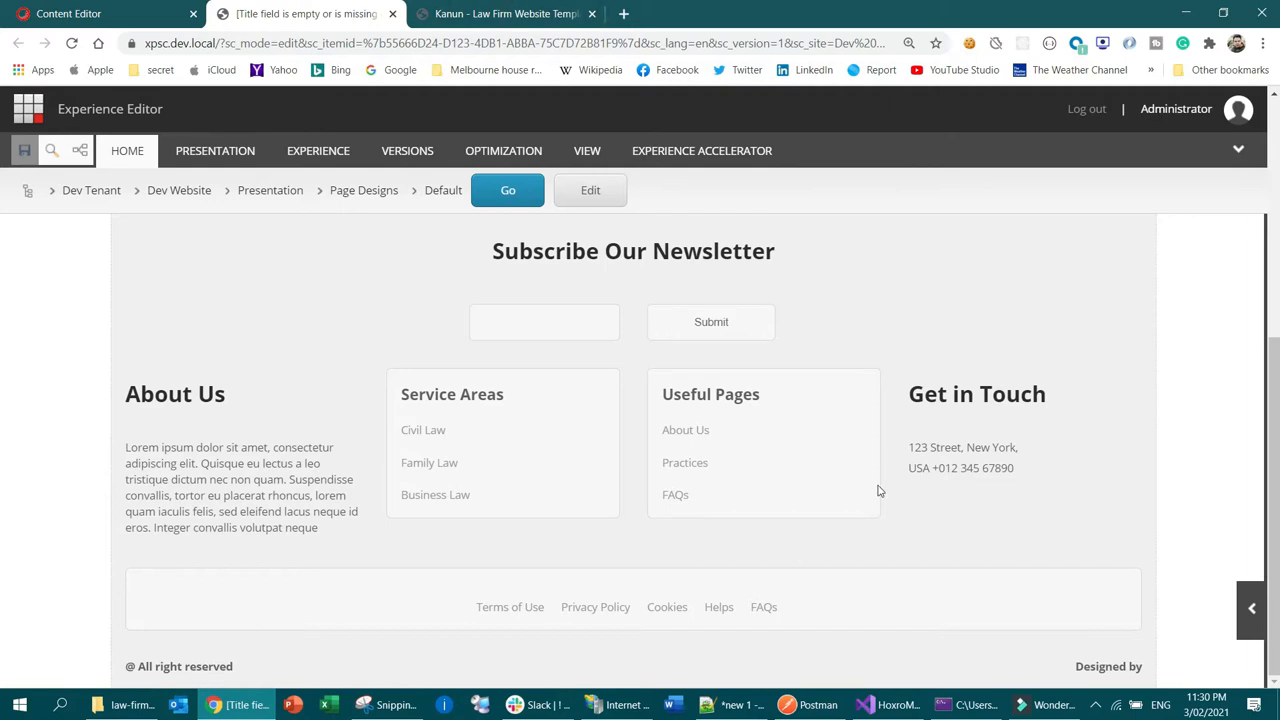
scroll(817, 509, "up", 3)
left_click(485, 16)
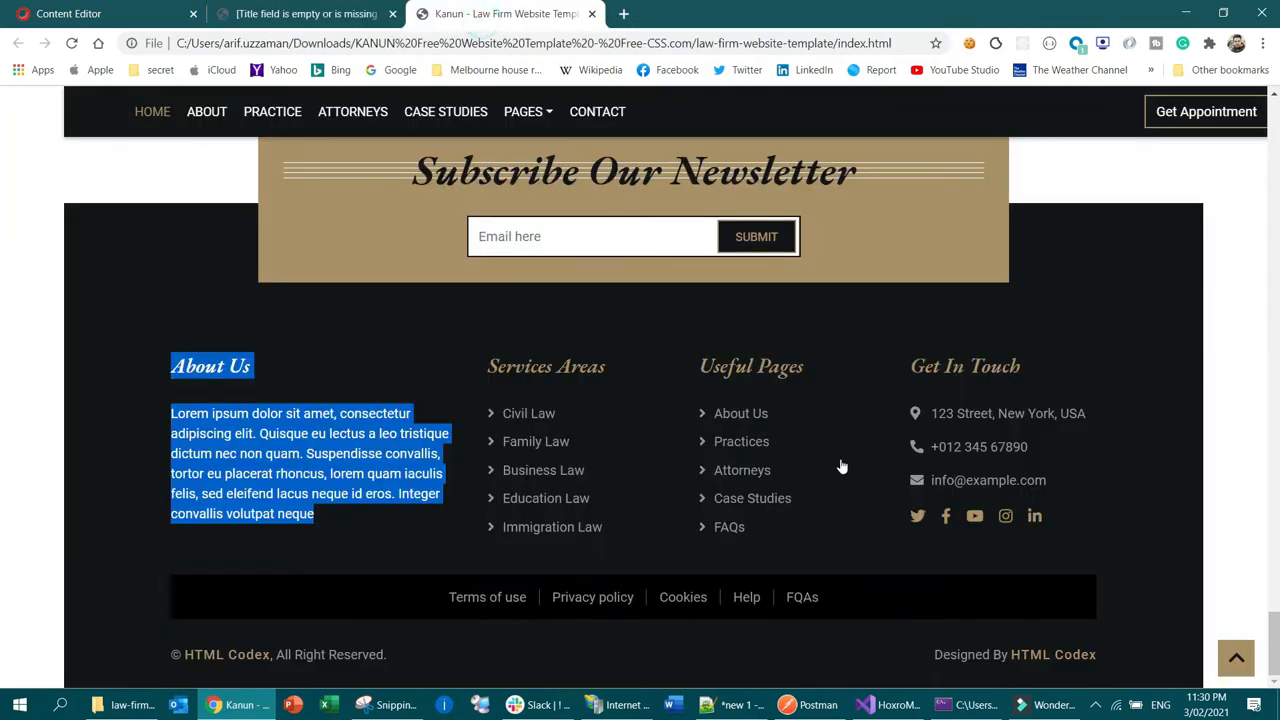
scroll(842, 467, "up", 5)
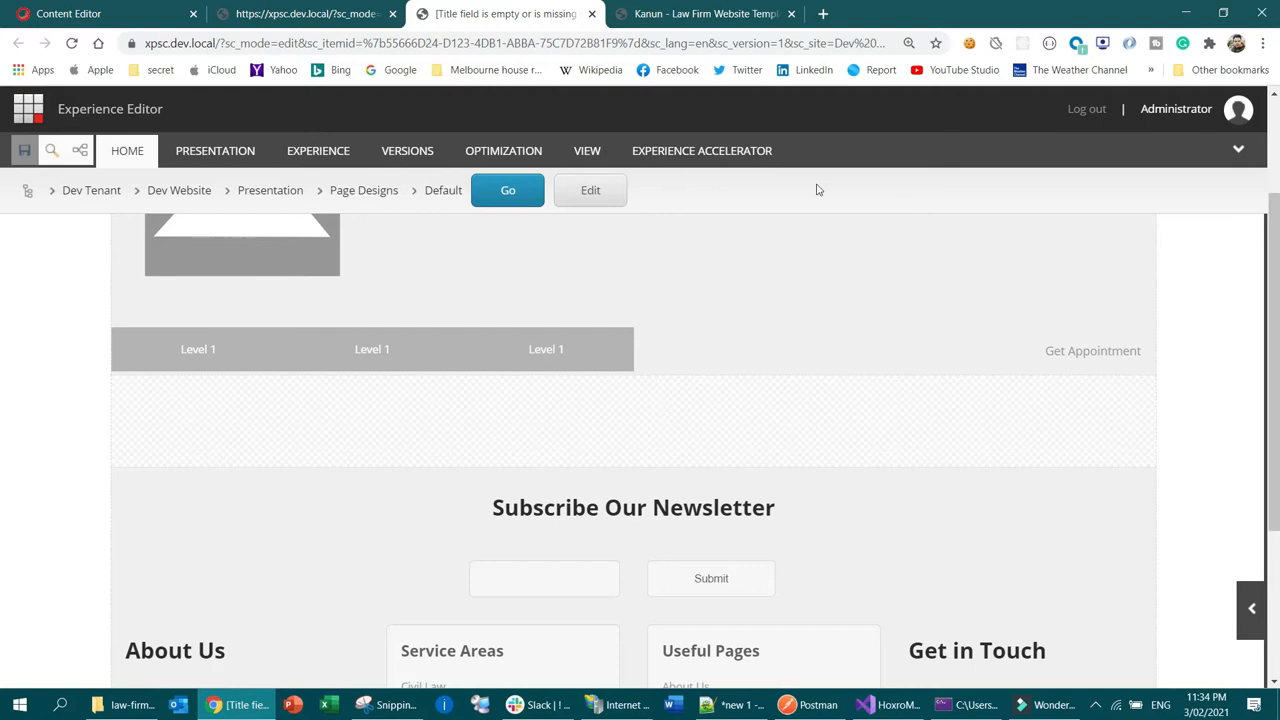
Return to the Kanun template and look through its home page sections back to the header
left_click(700, 14)
scroll(871, 344, "up", 20)
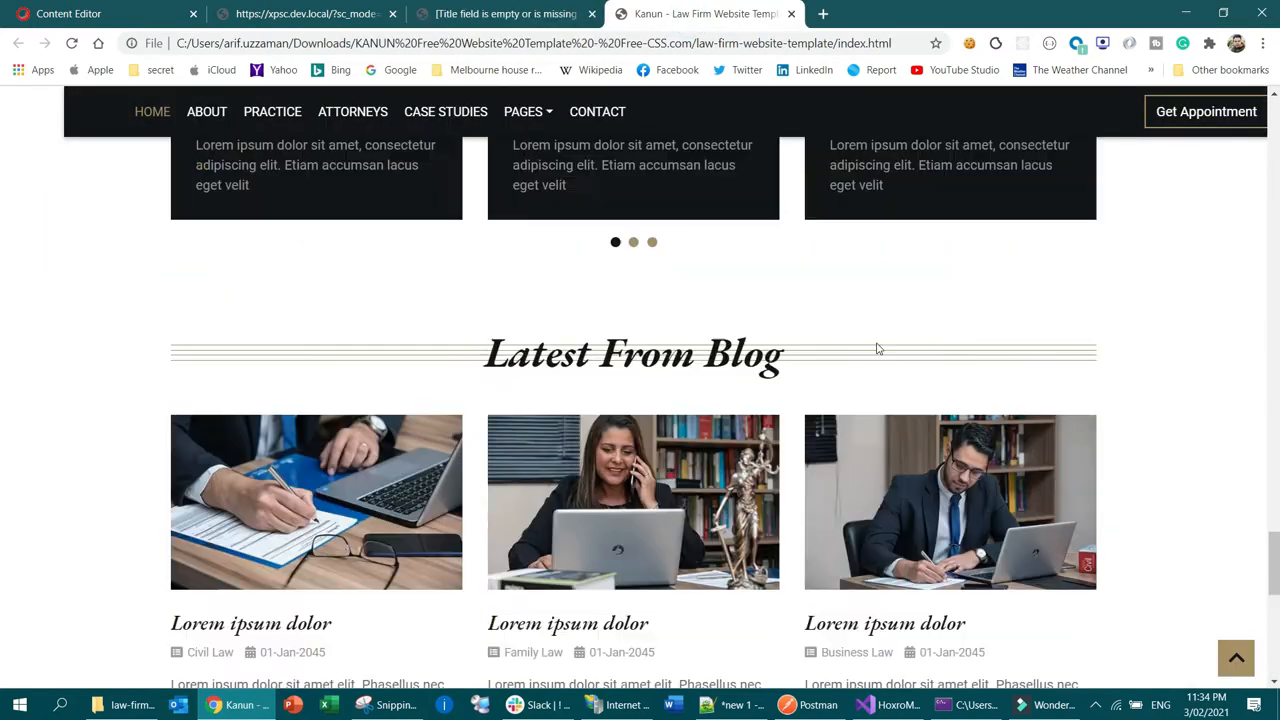
scroll(871, 344, "up", 7)
scroll(800, 340, "down", 6)
scroll(749, 337, "up", 4)
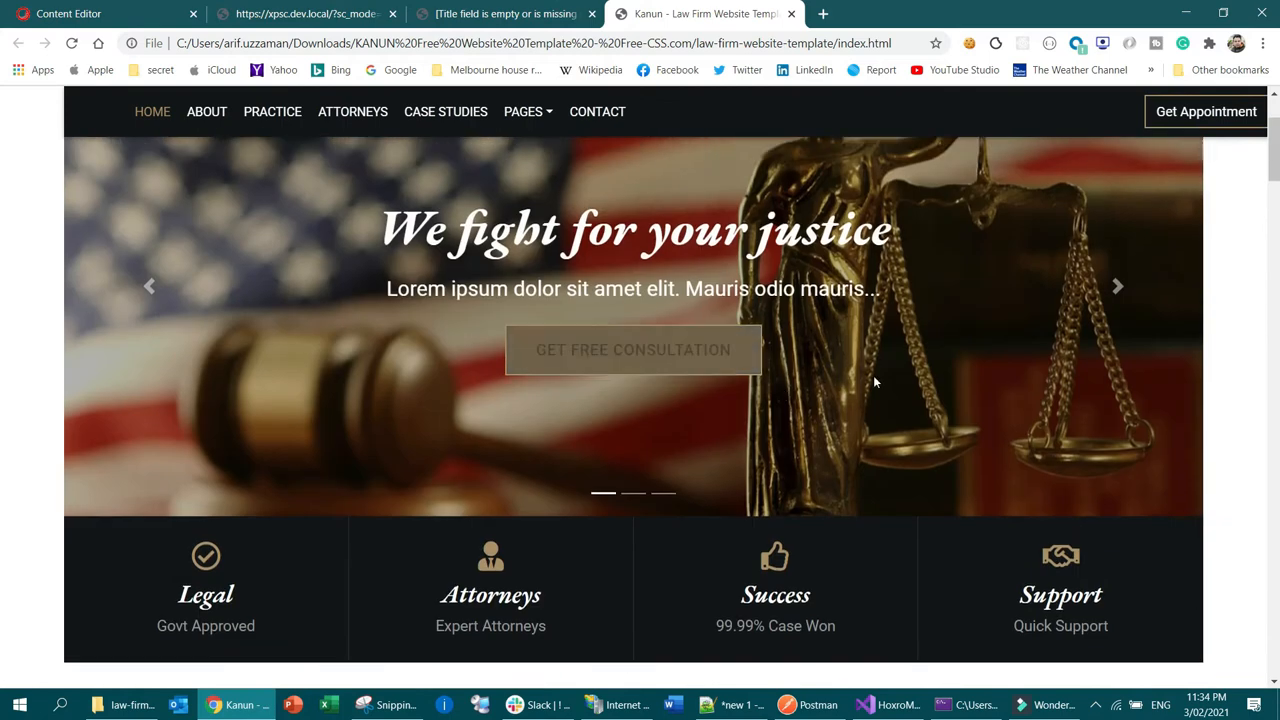
scroll(749, 337, "up", 2)
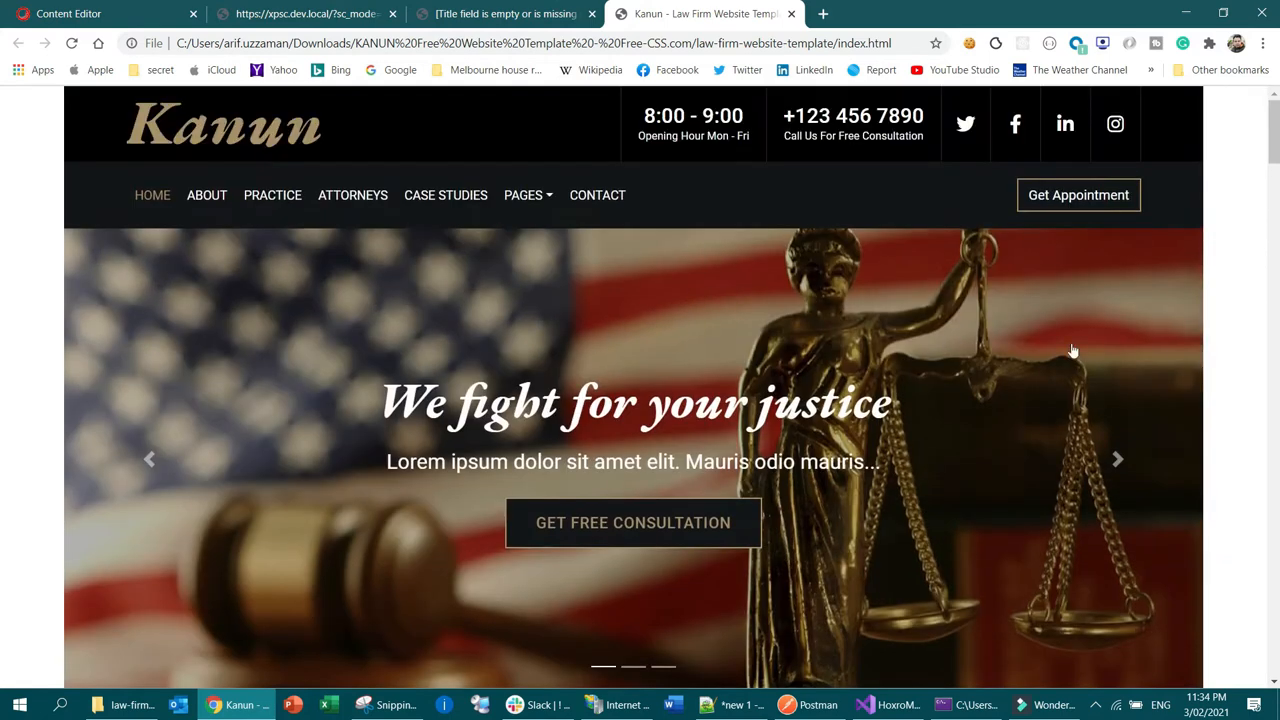
Cycle through the hero carousel's slides forward and back one slide to examine their shared layout
left_click(1118, 459)
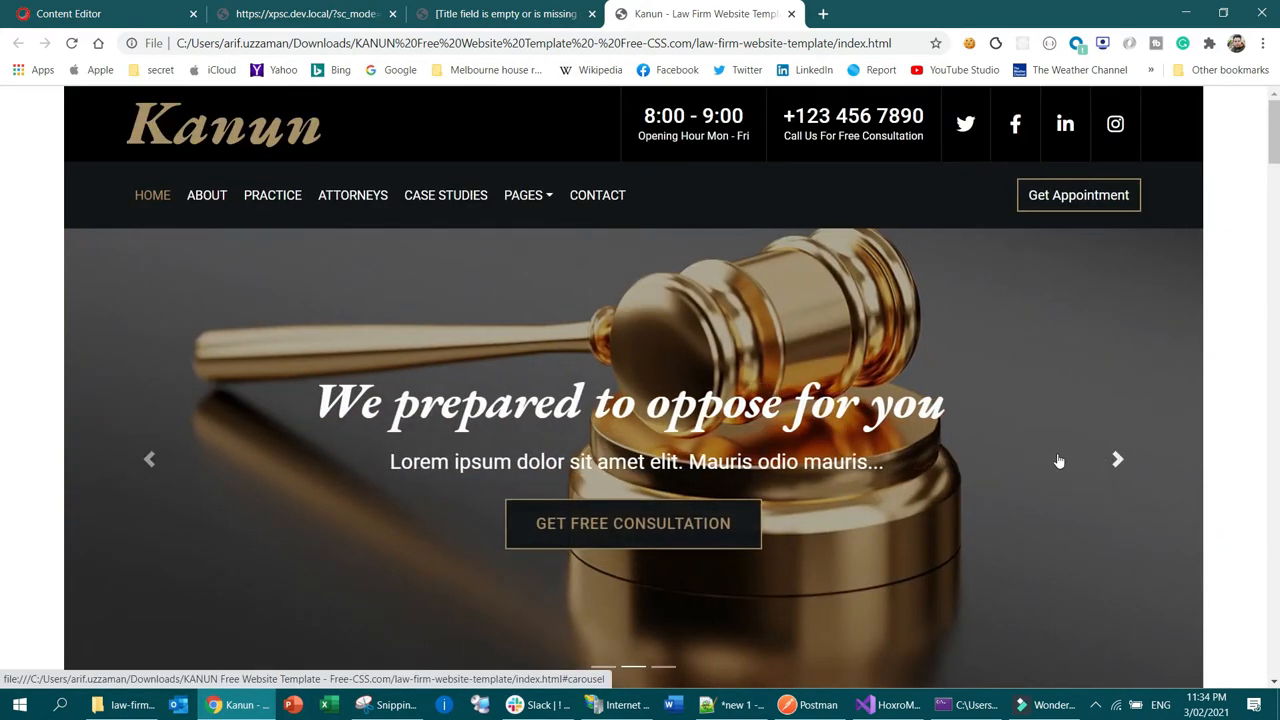
left_click(1118, 459)
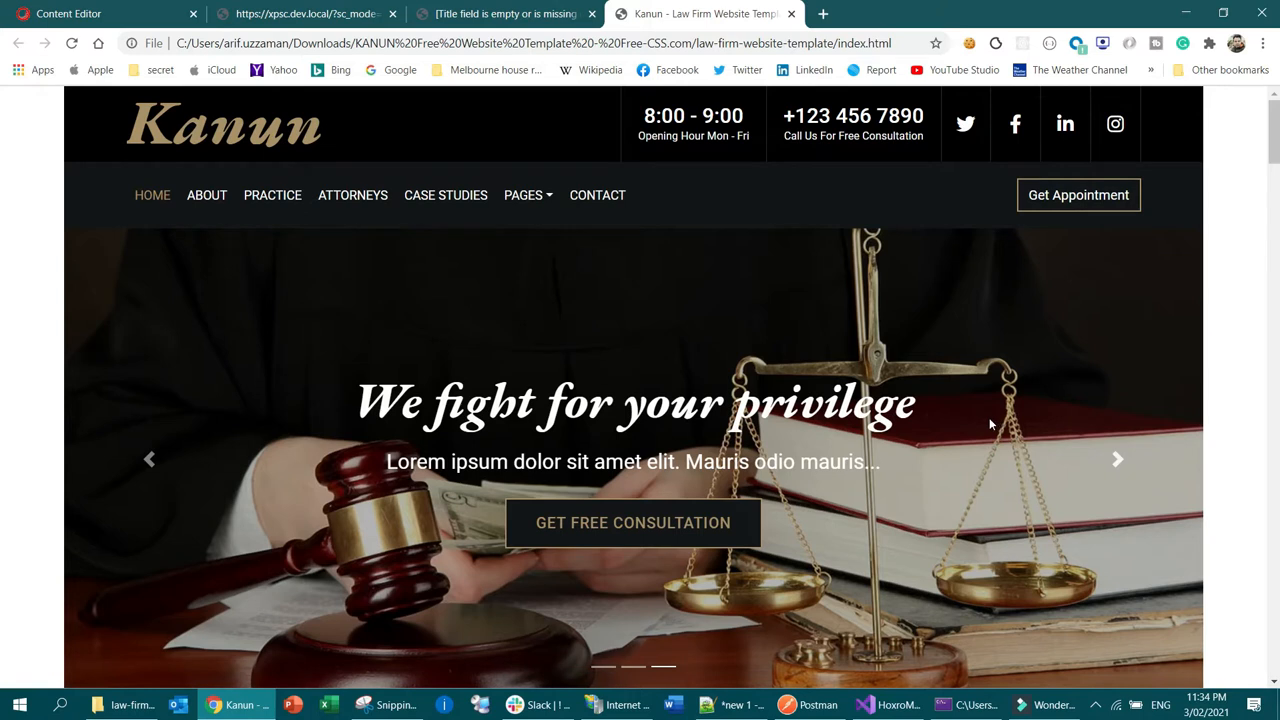
scroll(975, 410, "down", 2)
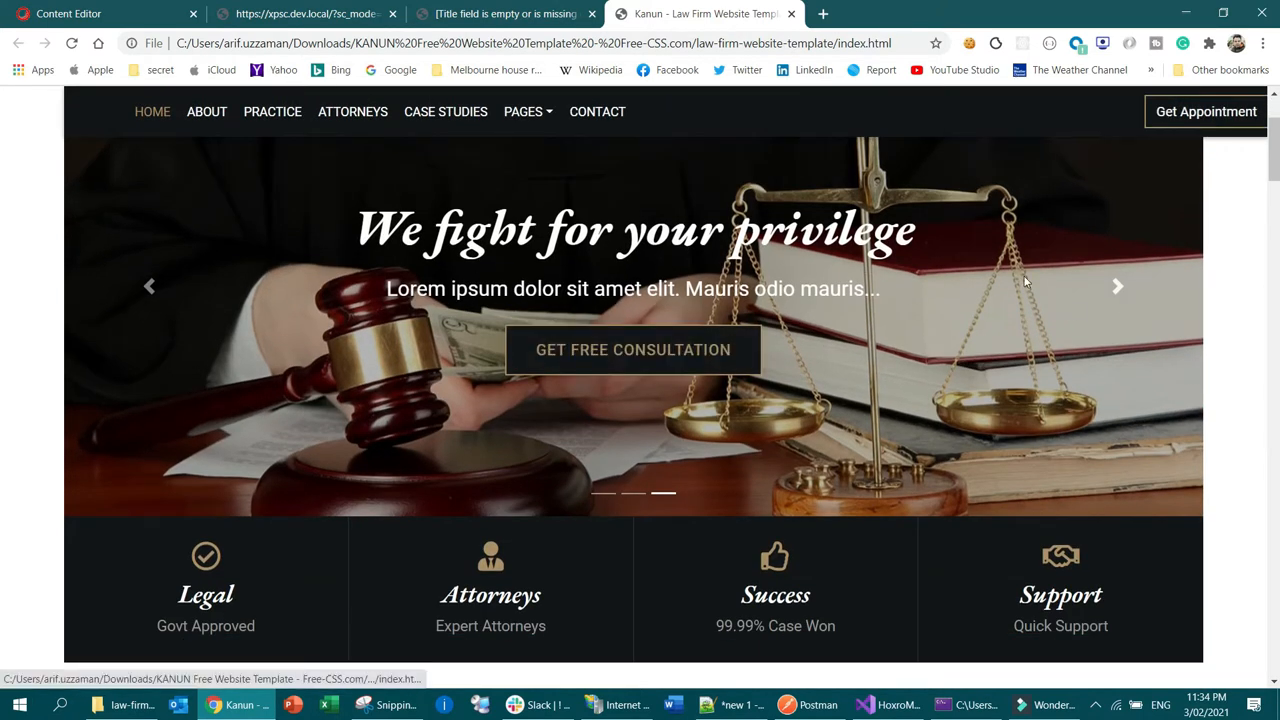
left_click(1118, 288)
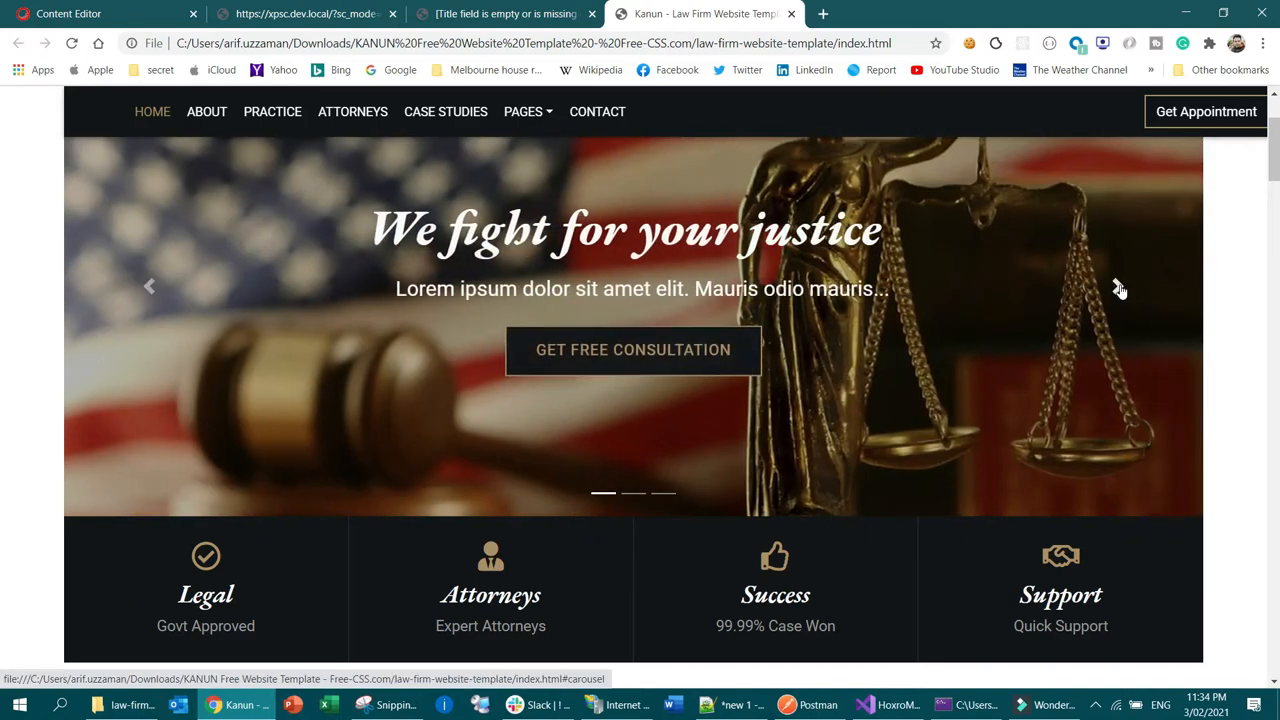
left_click(152, 286)
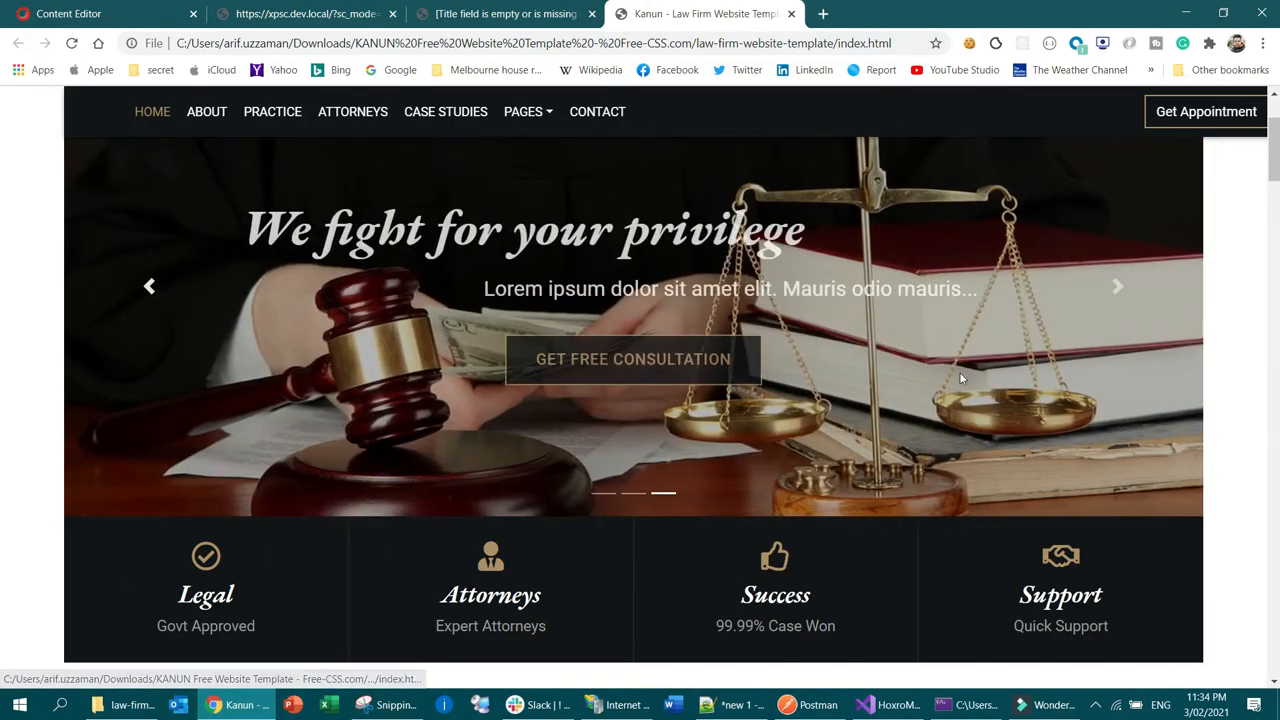
Examine the Learn About Us section, highlighting its whole text and its heading alone
scroll(960, 373, "down", 4)
scroll(860, 444, "down", 2)
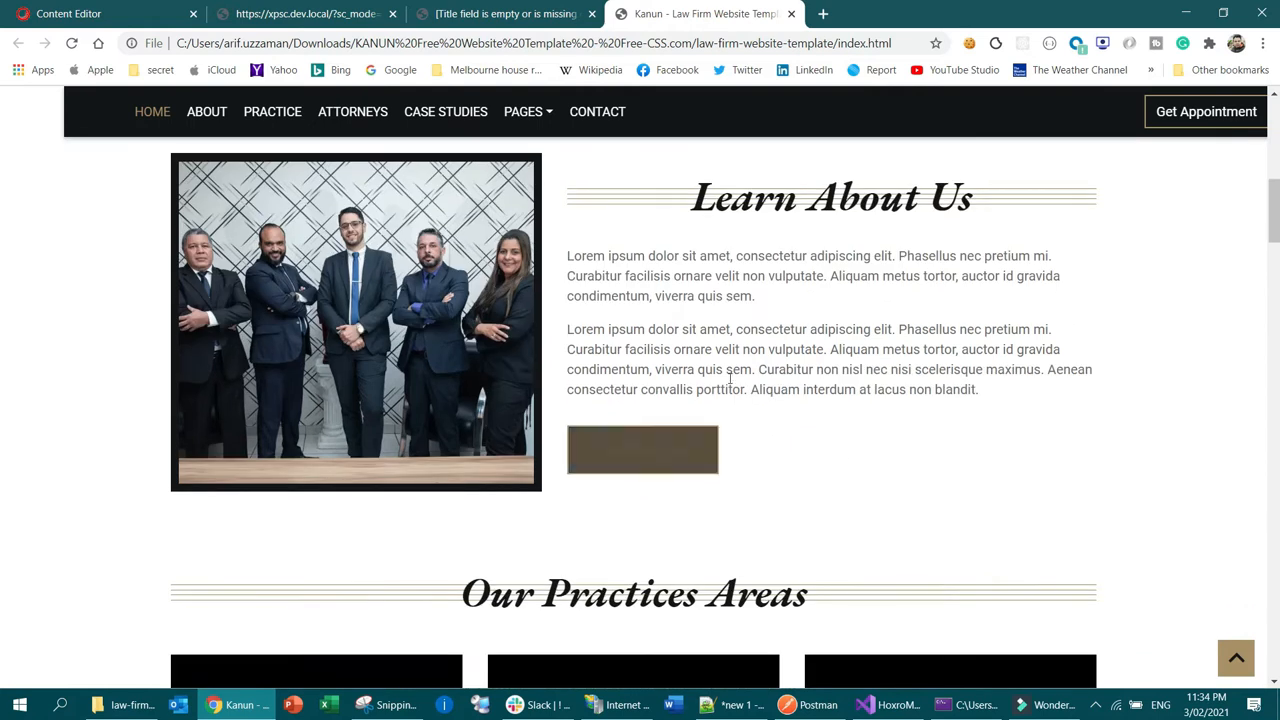
left_click_drag(672, 205, 1080, 426)
scroll(1067, 440, "up", 2)
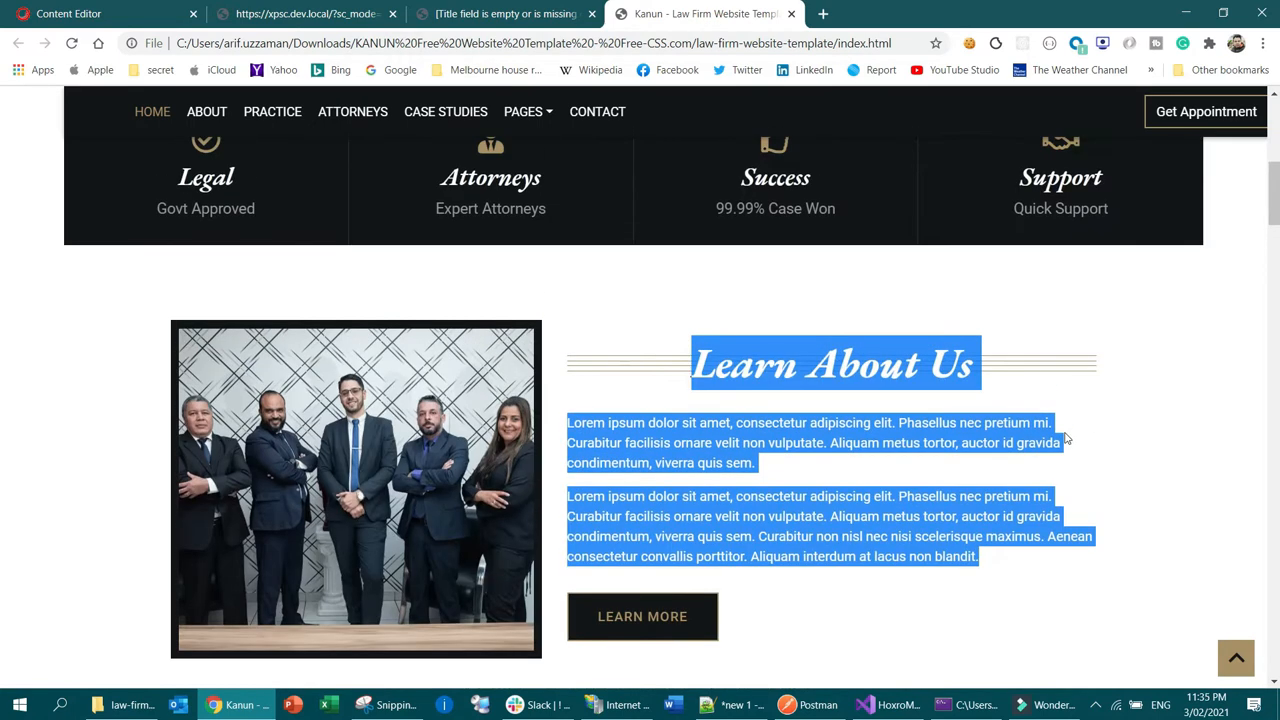
left_click(894, 382)
left_click_drag(688, 365, 1000, 371)
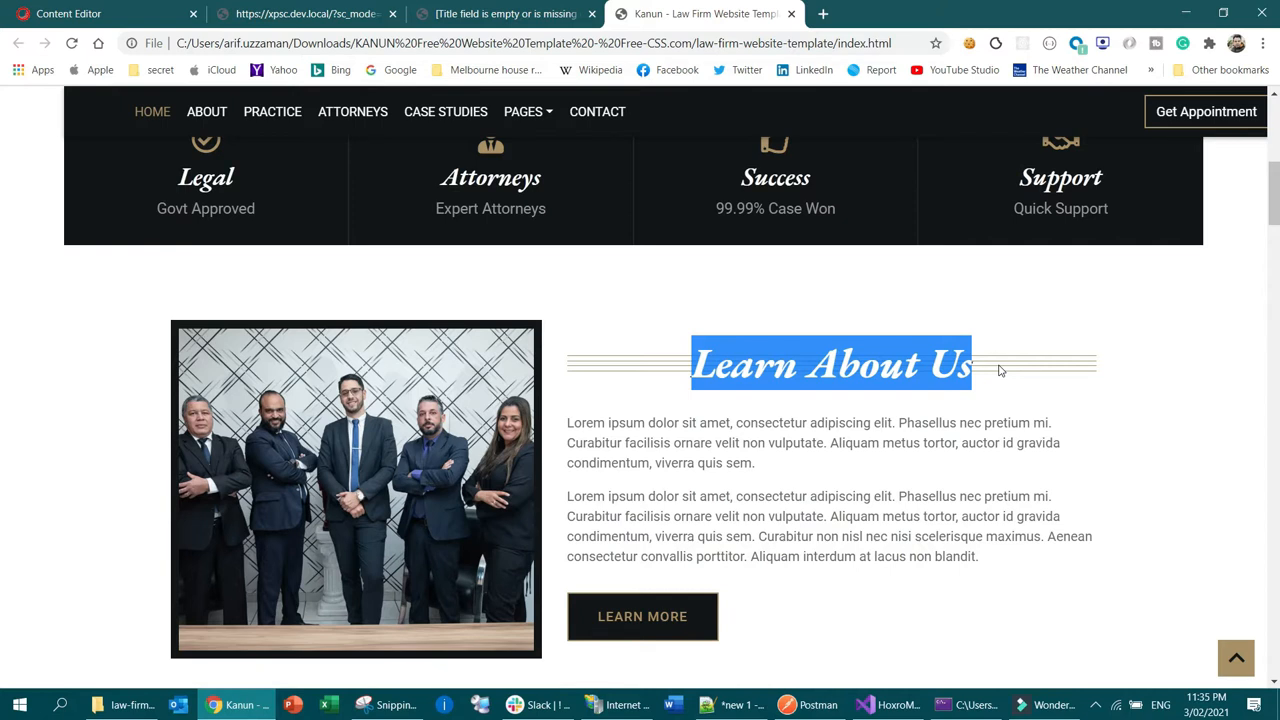
scroll(1000, 371, "down", 1)
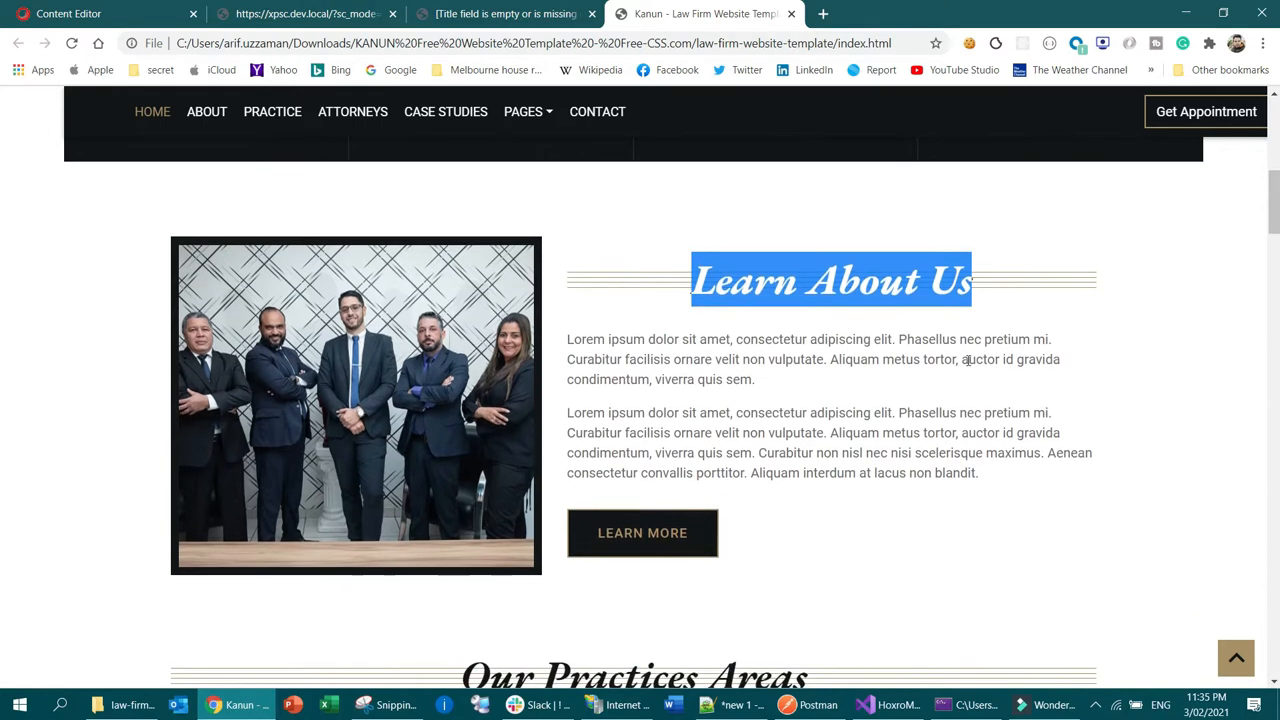
left_click(697, 267)
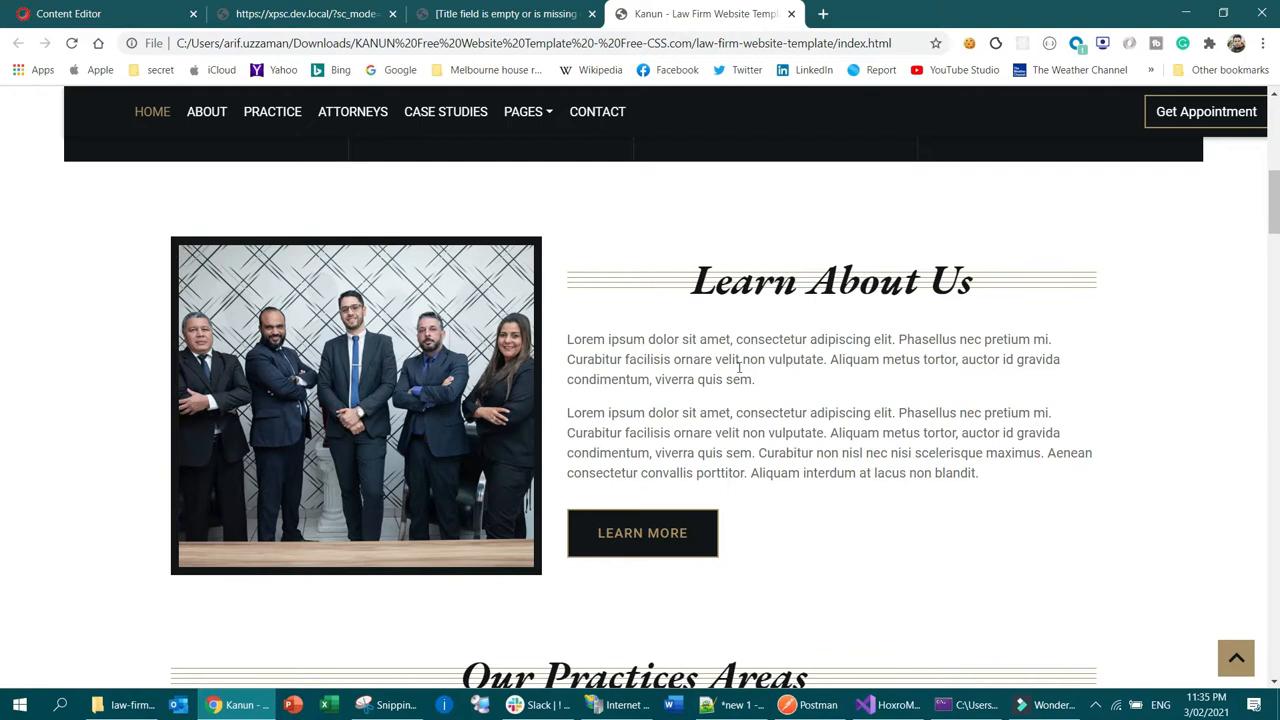
Inspect the Learn About Us heading, image and text layout again, and view the Our Practices Areas cards
scroll(861, 573, "down", 2)
scroll(800, 400, "up", 1)
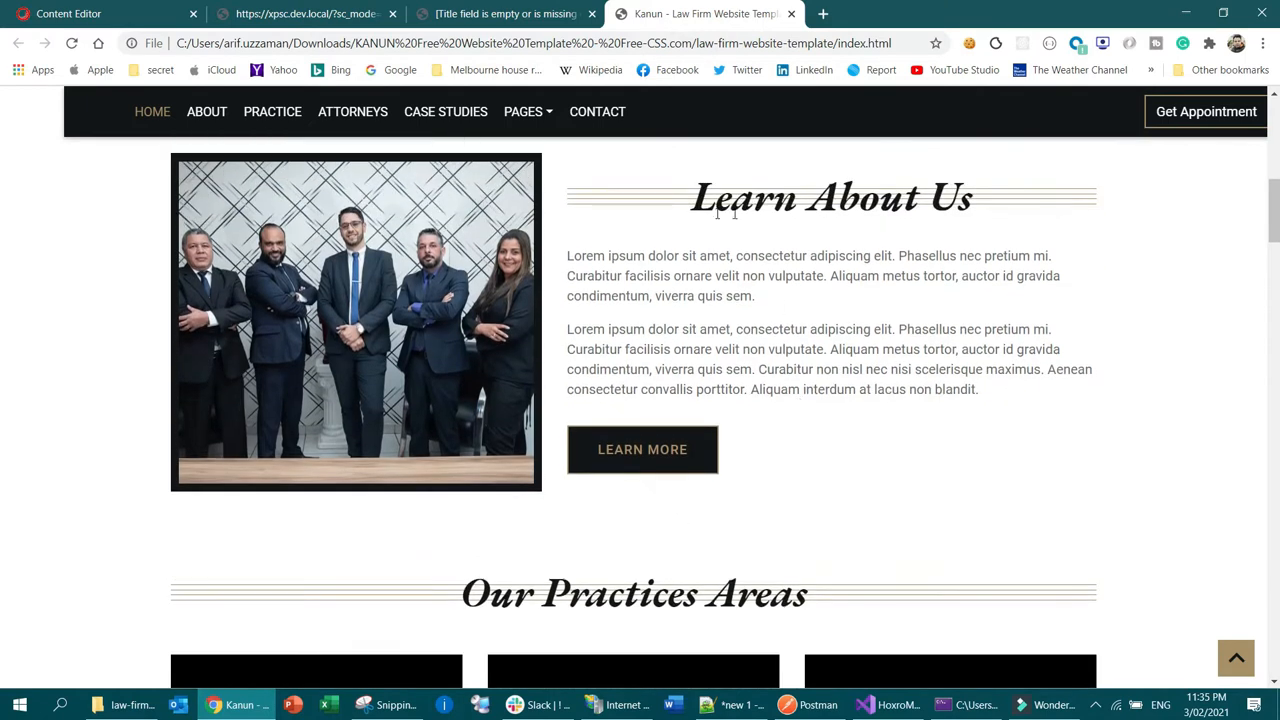
triple_click(688, 202)
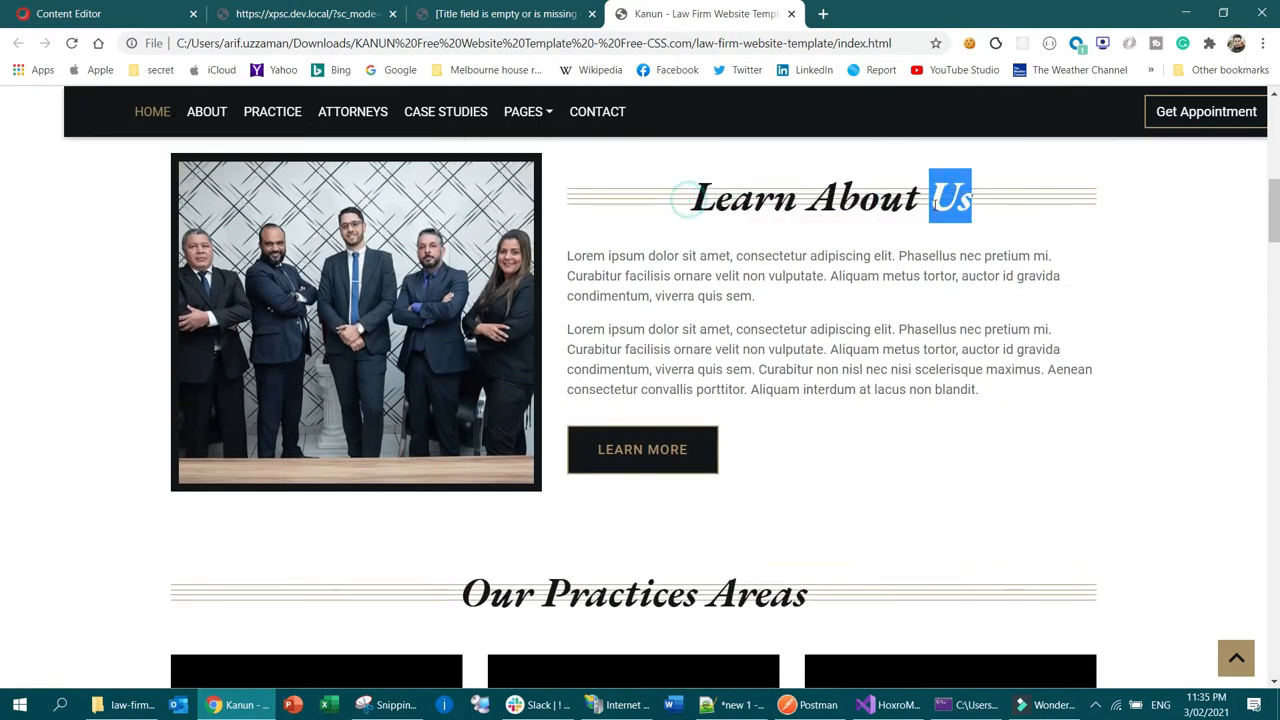
left_click(740, 262)
left_click_drag(692, 200, 1080, 206)
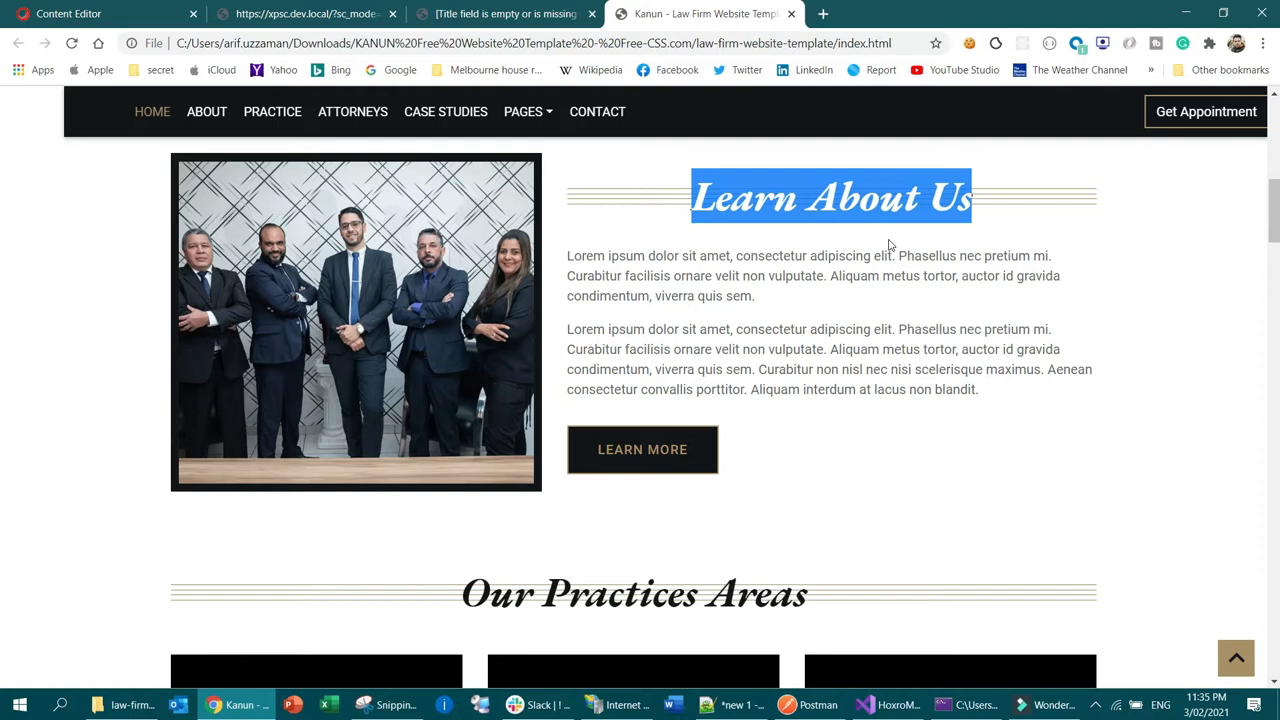
scroll(748, 349, "up", 2)
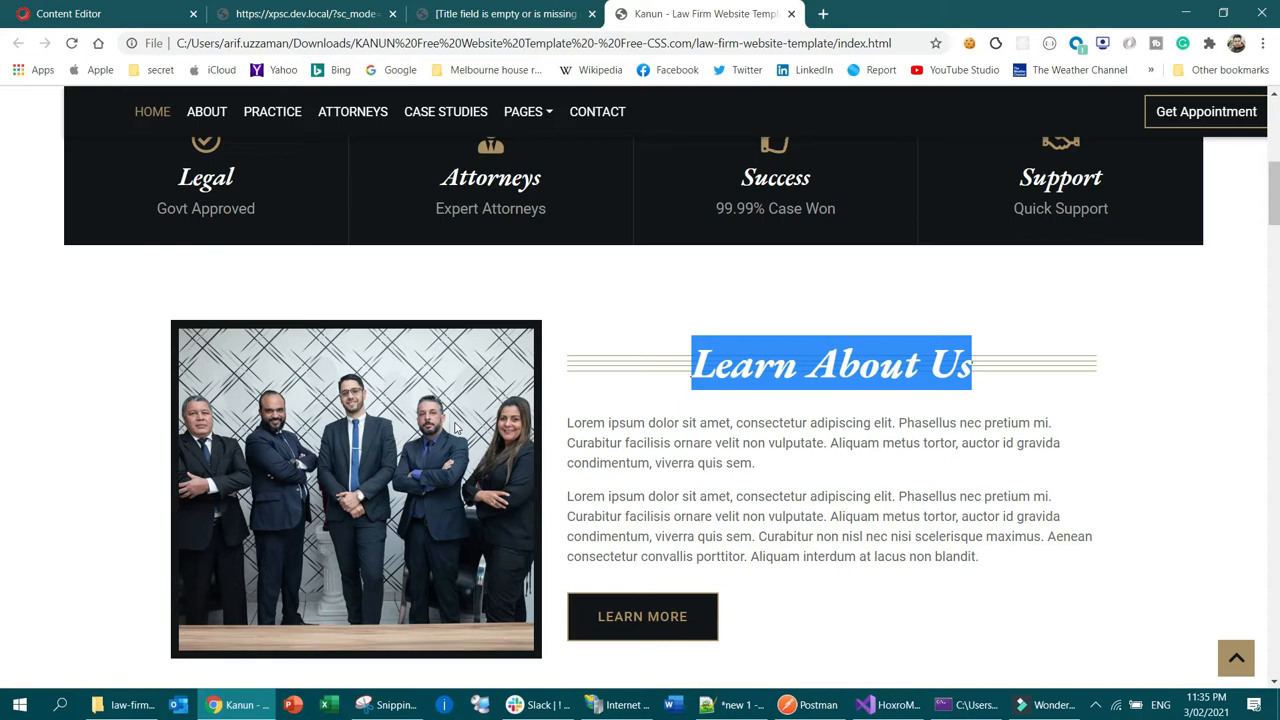
scroll(829, 397, "down", 2)
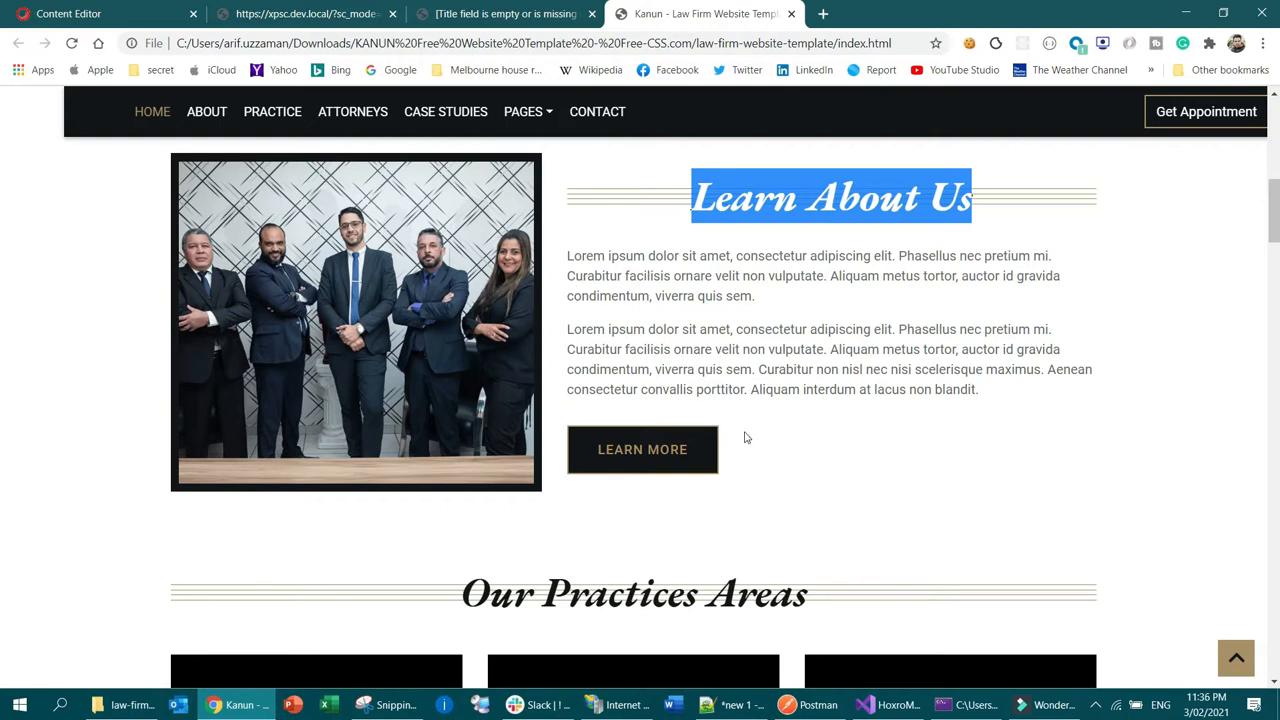
scroll(896, 318, "up", 2)
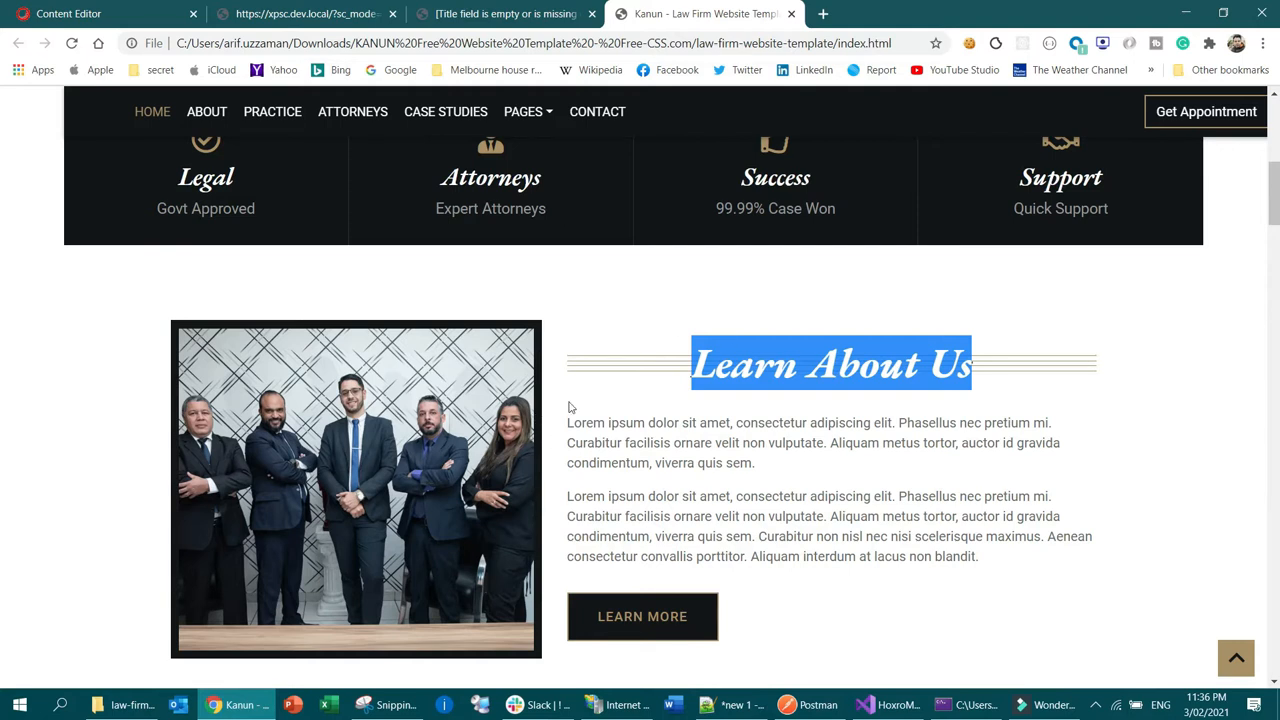
scroll(600, 400, "down", 5)
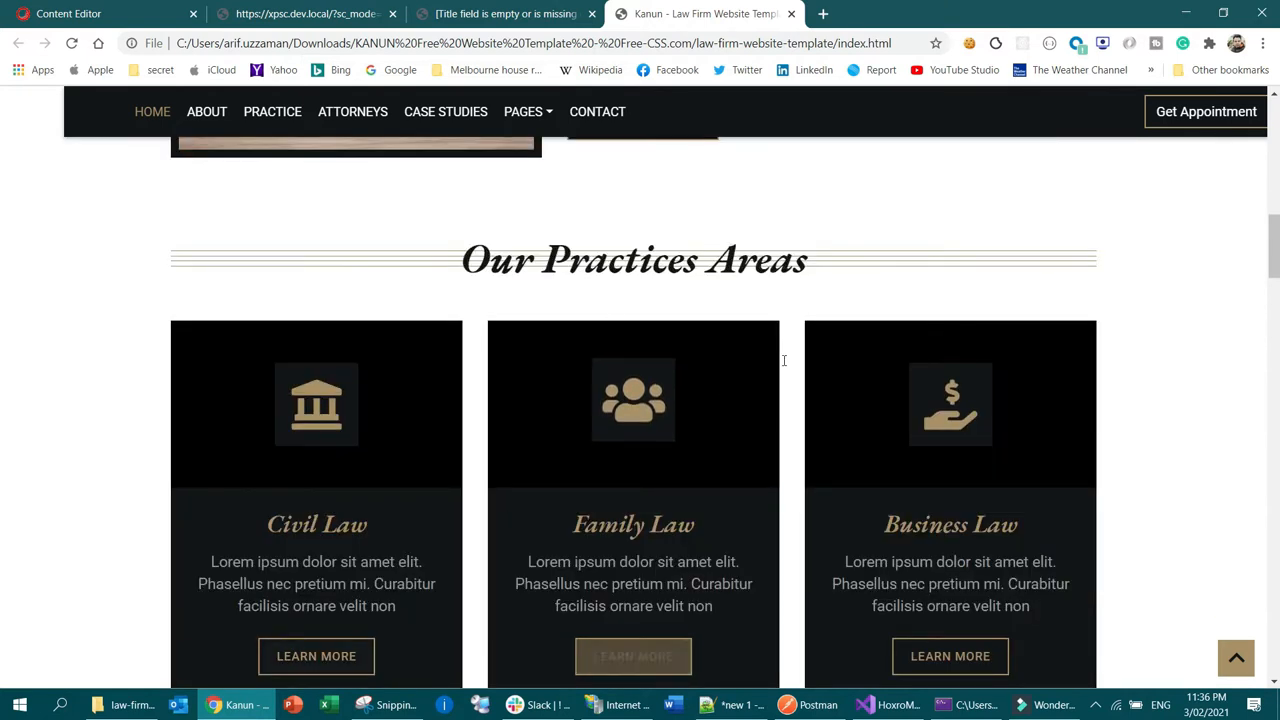
Look over the Our Practices Areas cards, the page header and the Learn About Us section of the Kanun home page again
scroll(843, 557, "up", 1)
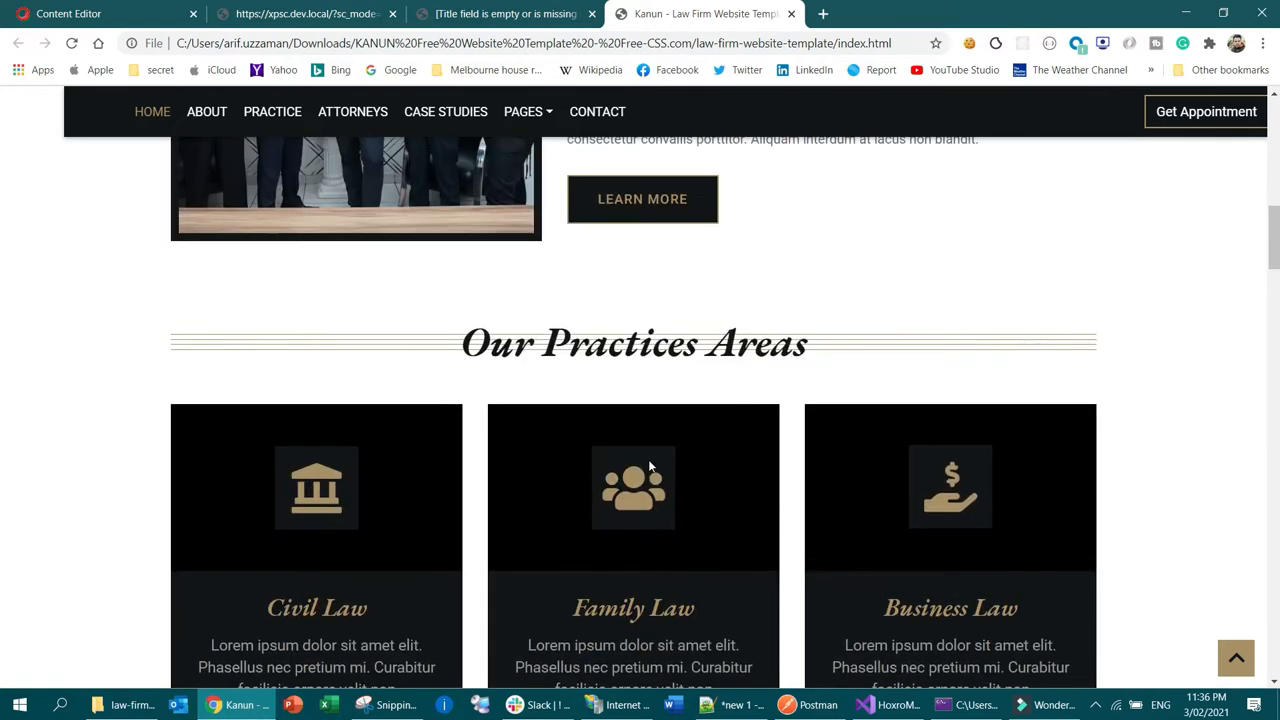
scroll(603, 400, "down", 4)
scroll(830, 410, "down", 7)
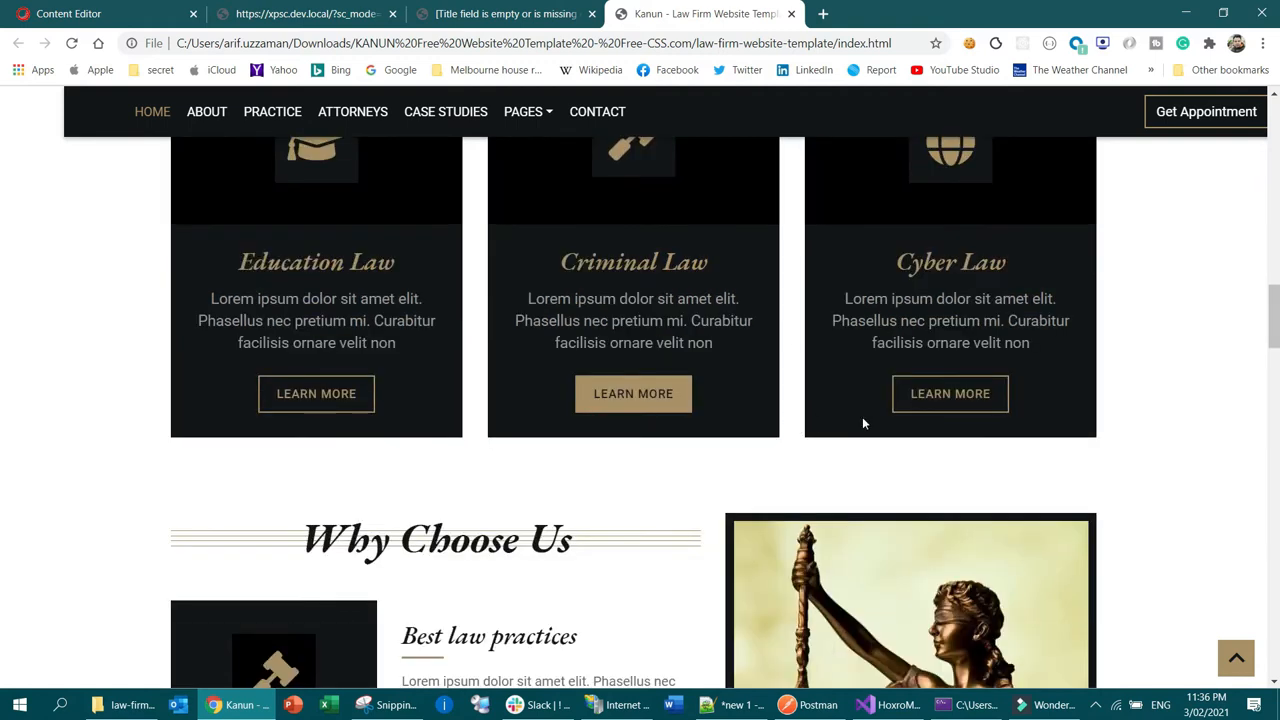
scroll(650, 404, "up", 10)
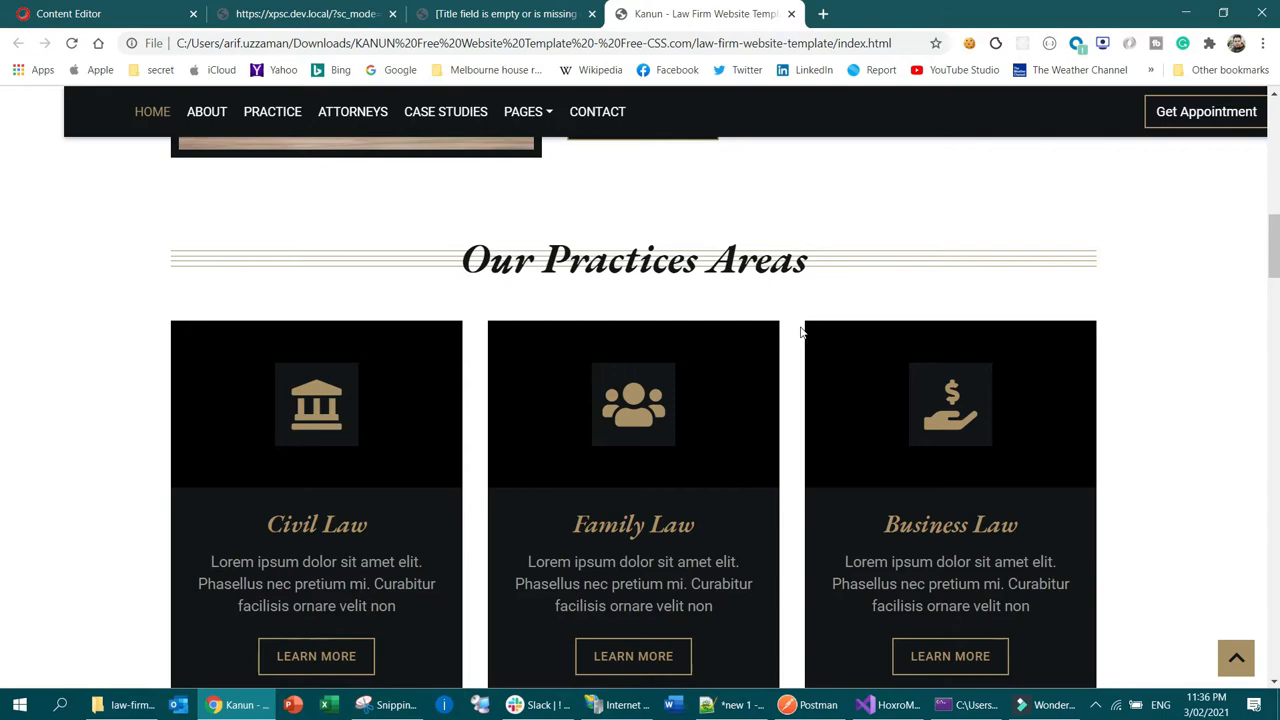
scroll(790, 325, "up", 12)
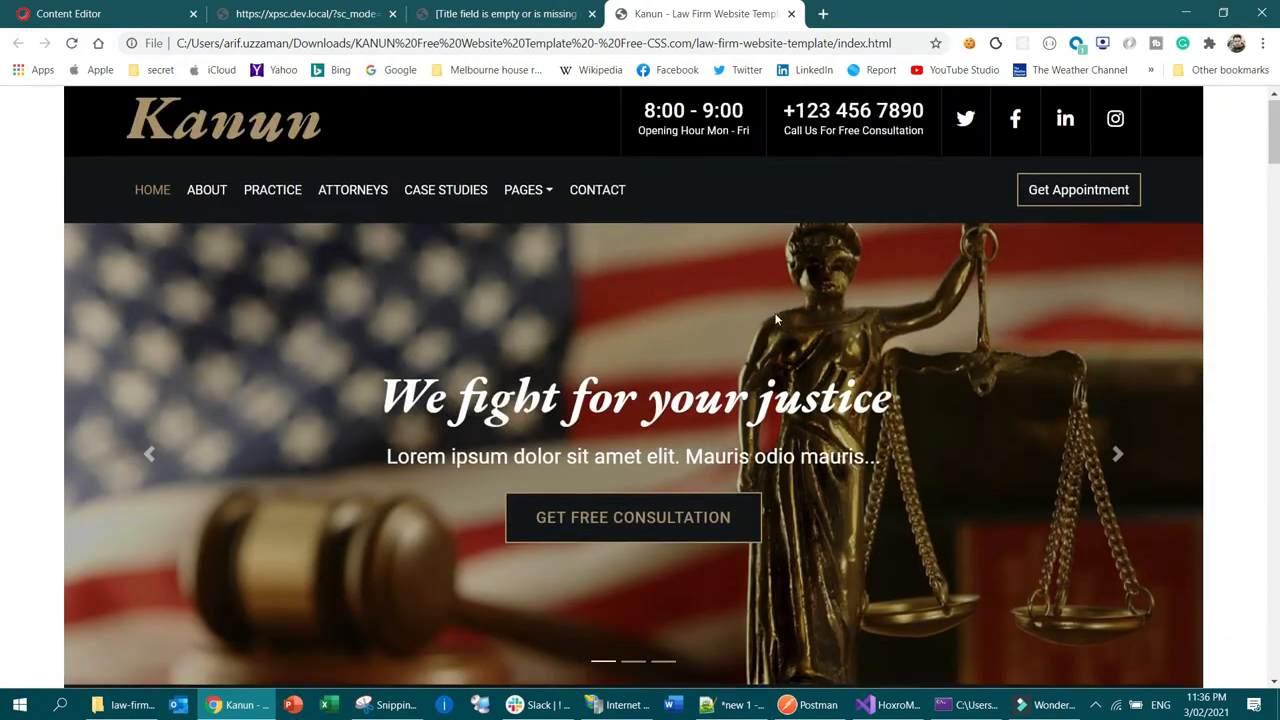
scroll(776, 318, "down", 7)
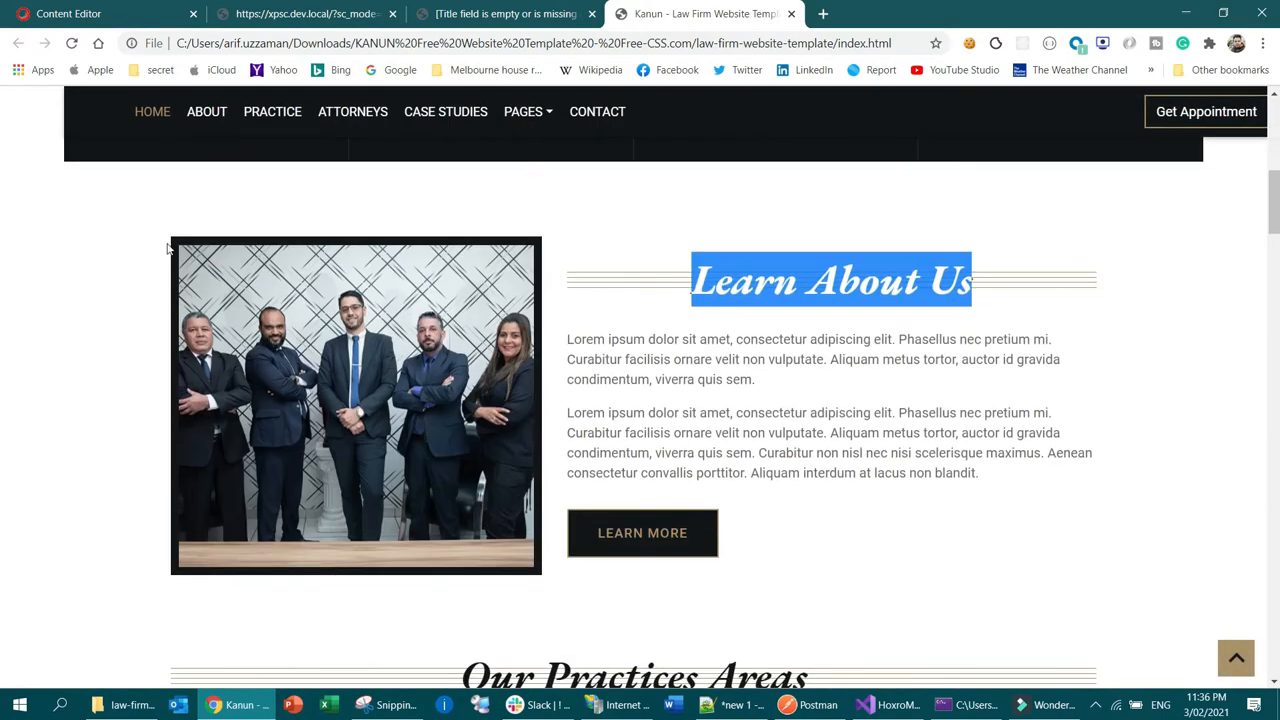
Switch to the Sitecore Content Editor and find the Dev Tenant folder under the Project templates, collapsing its Partial Design and Partial Designs items
left_click(88, 12)
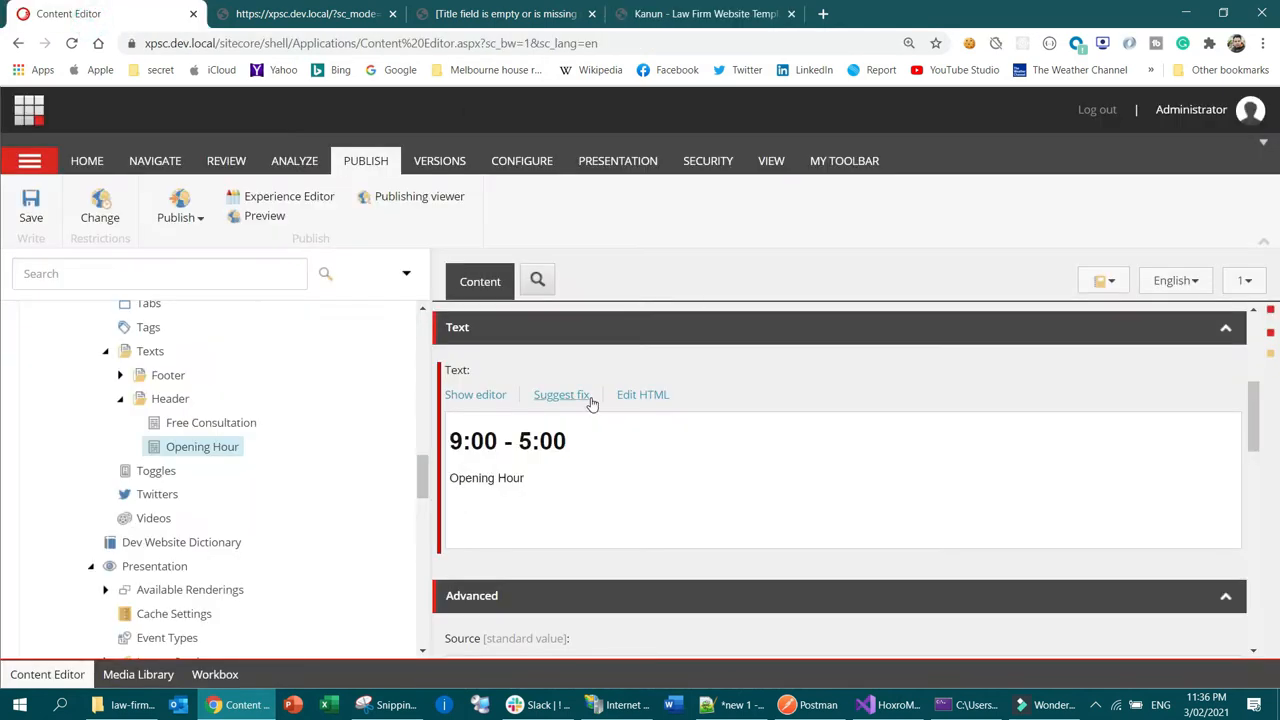
scroll(271, 446, "down", 10)
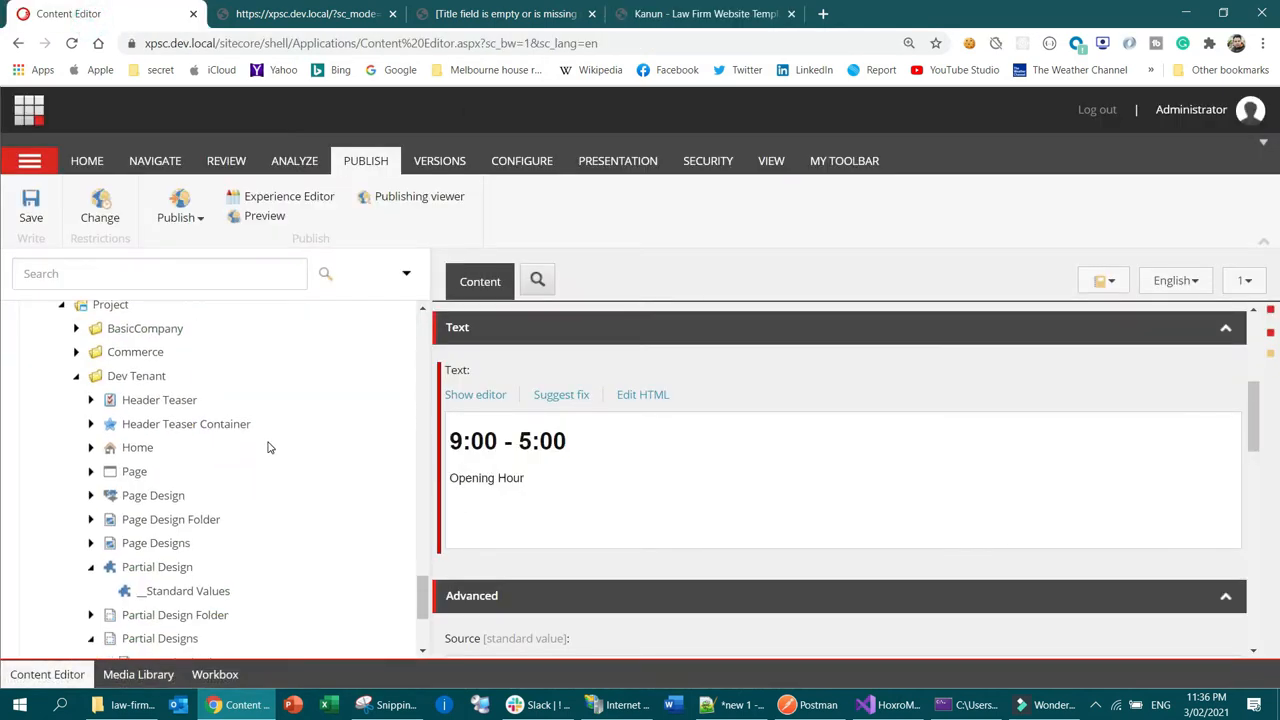
scroll(268, 447, "down", 2)
scroll(309, 430, "up", 3)
scroll(309, 430, "up", 2)
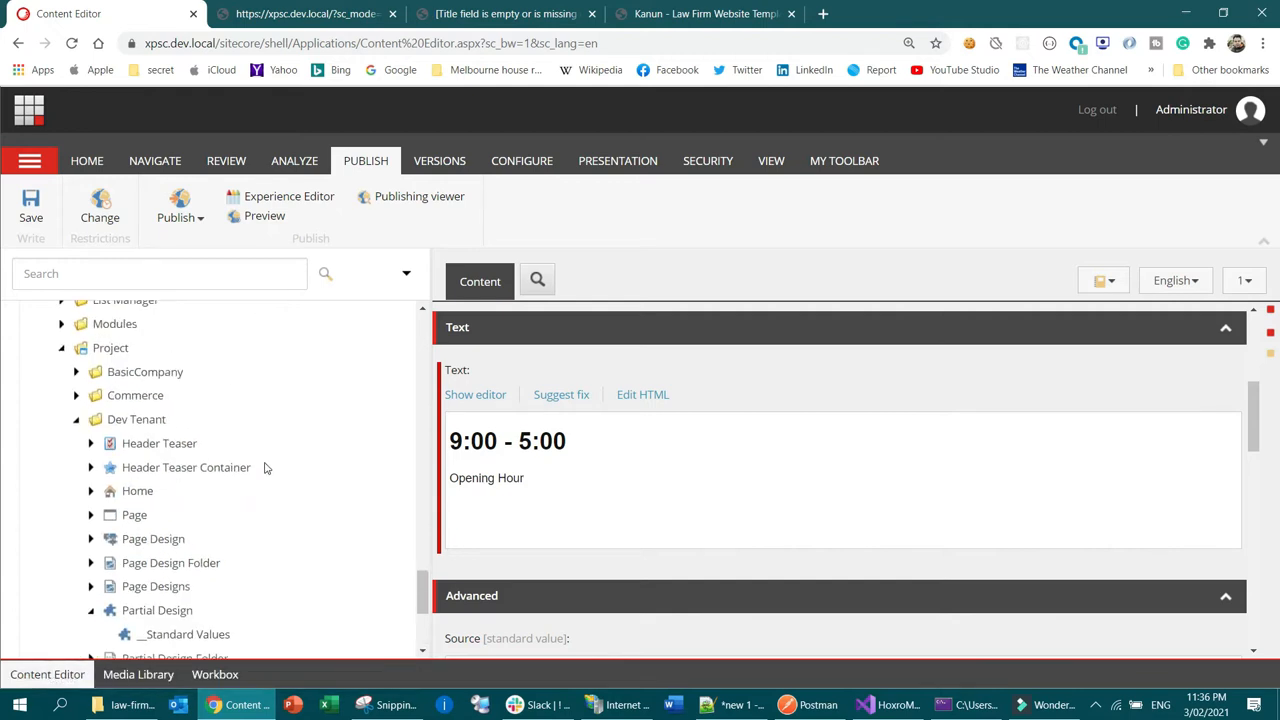
left_click(91, 610)
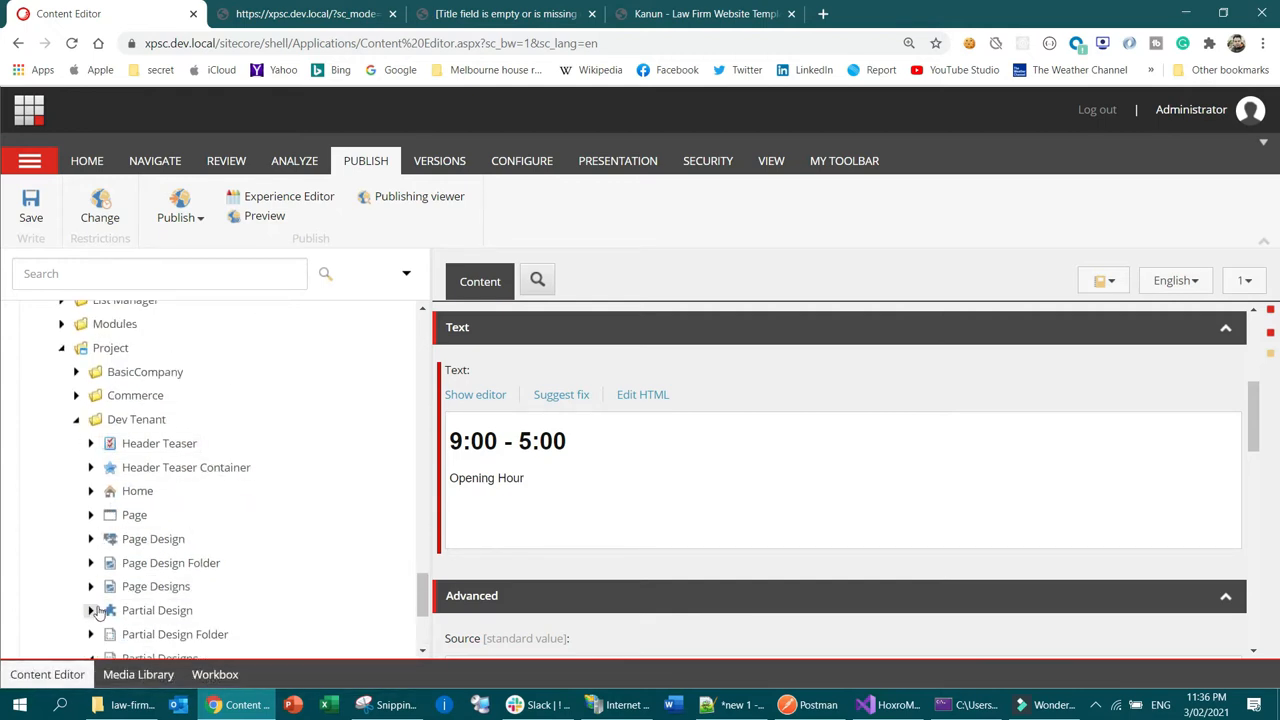
scroll(320, 430, "up", 3)
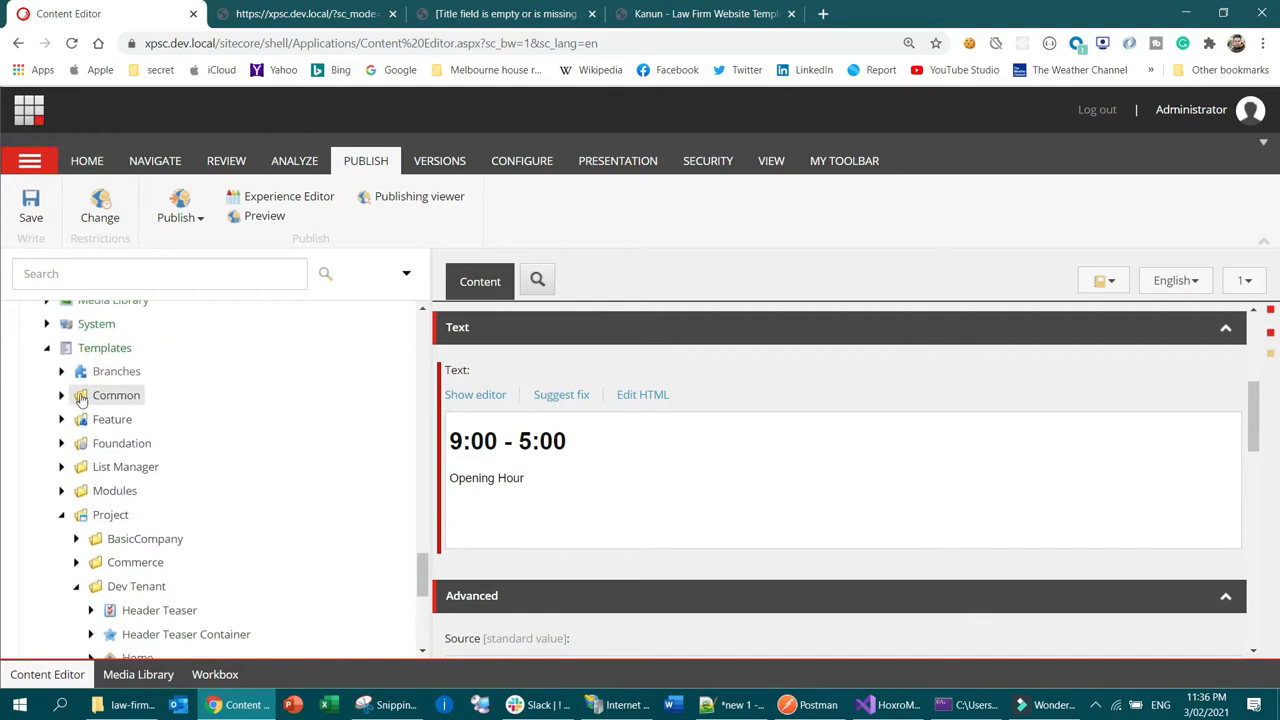
scroll(150, 480, "down", 2)
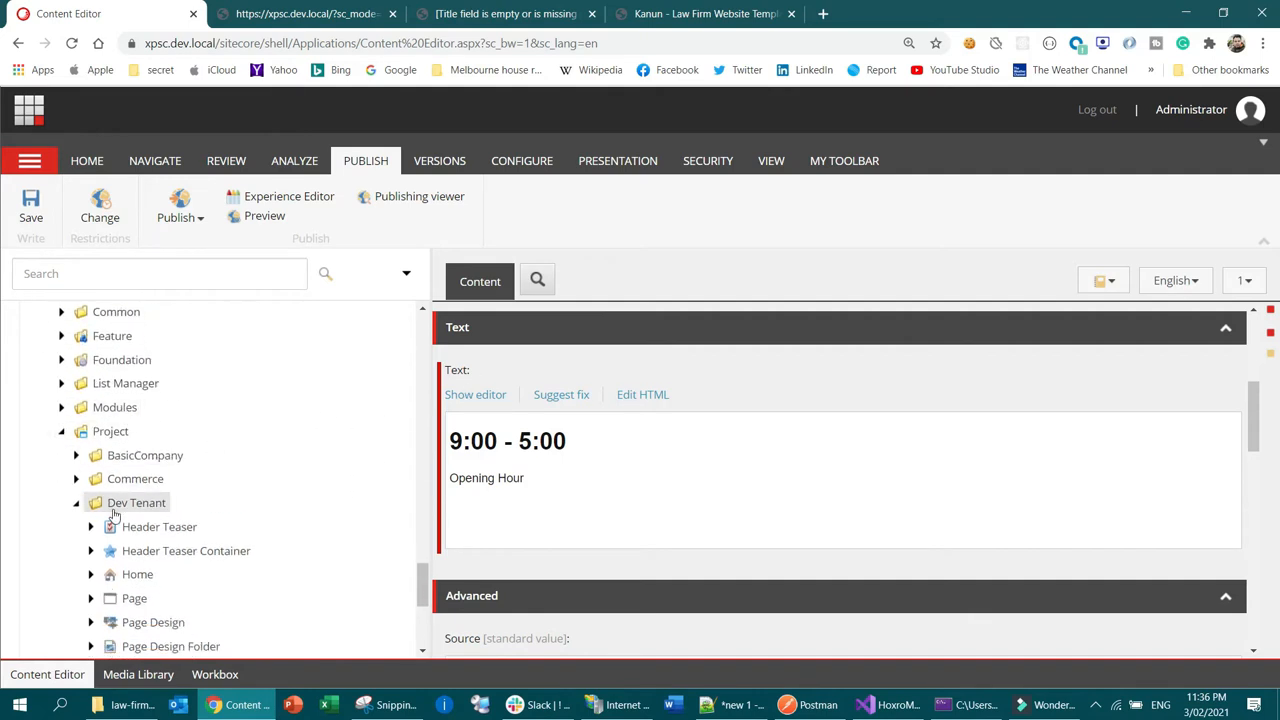
scroll(166, 462, "down", 3)
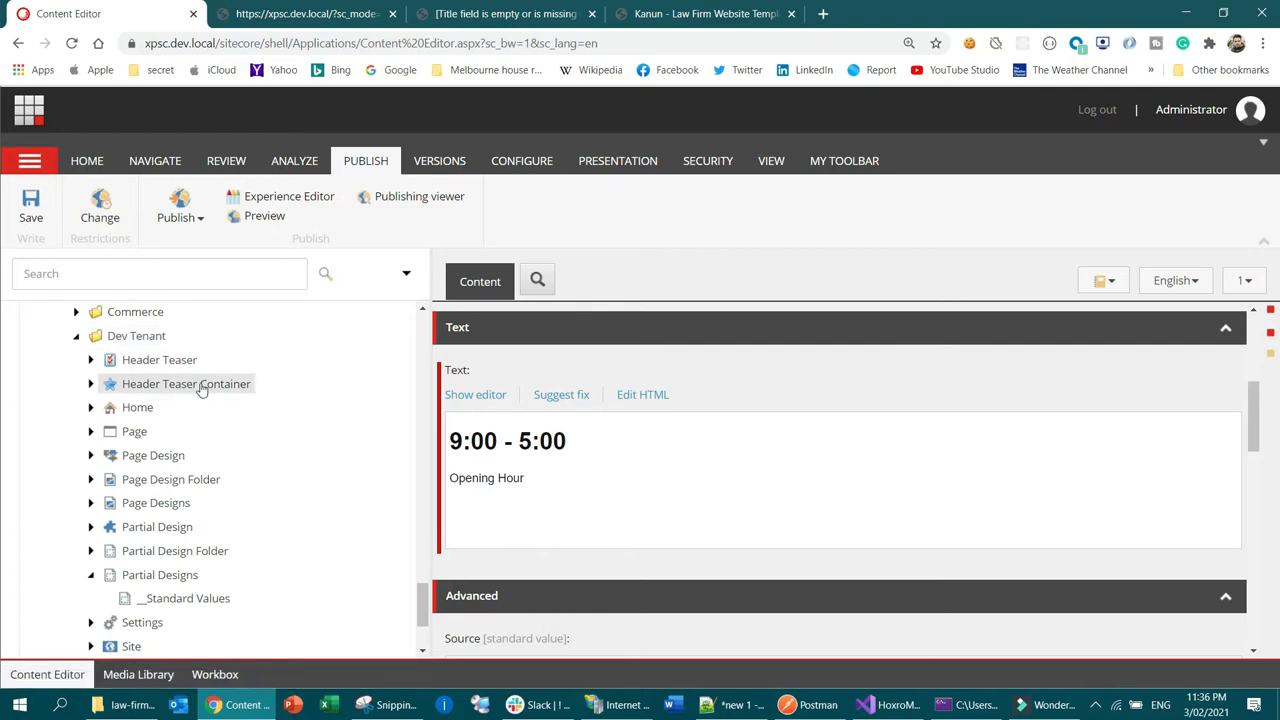
left_click(91, 575)
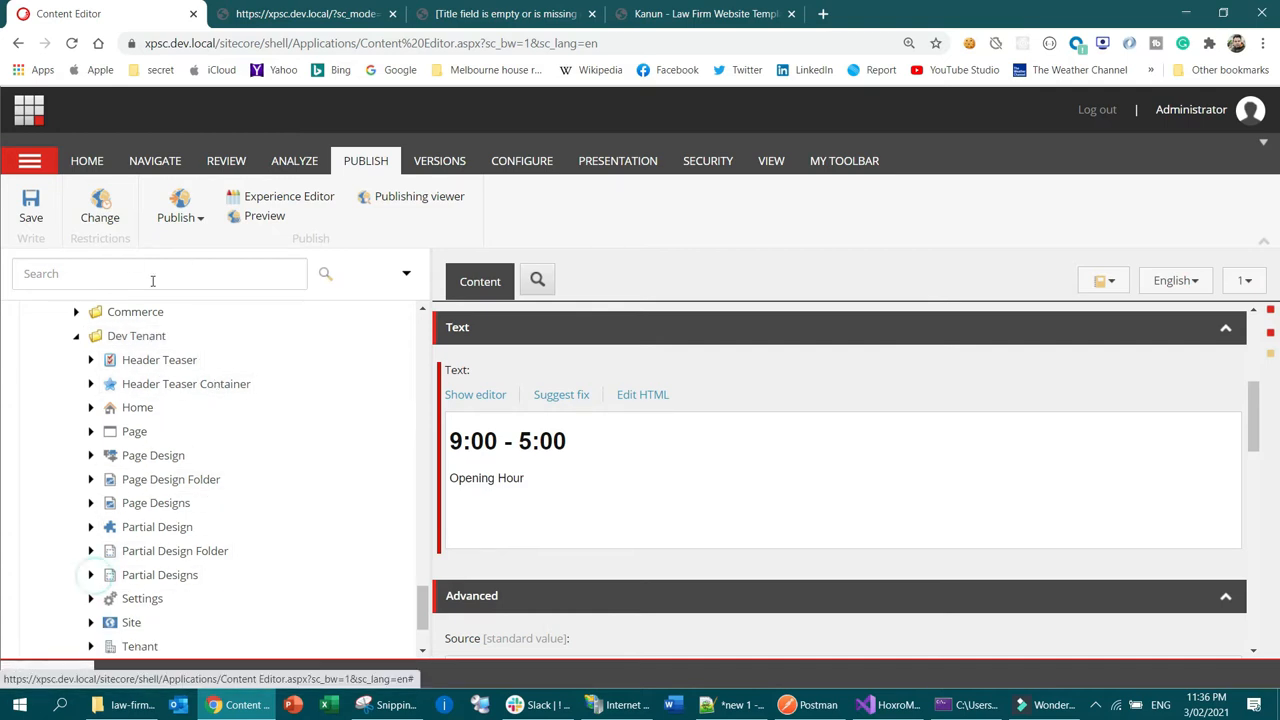
Start a new template in the Dev Tenant folder and name it Header Top Section Container
right_click(148, 338)
mouse_move(175, 345)
left_click(356, 344)
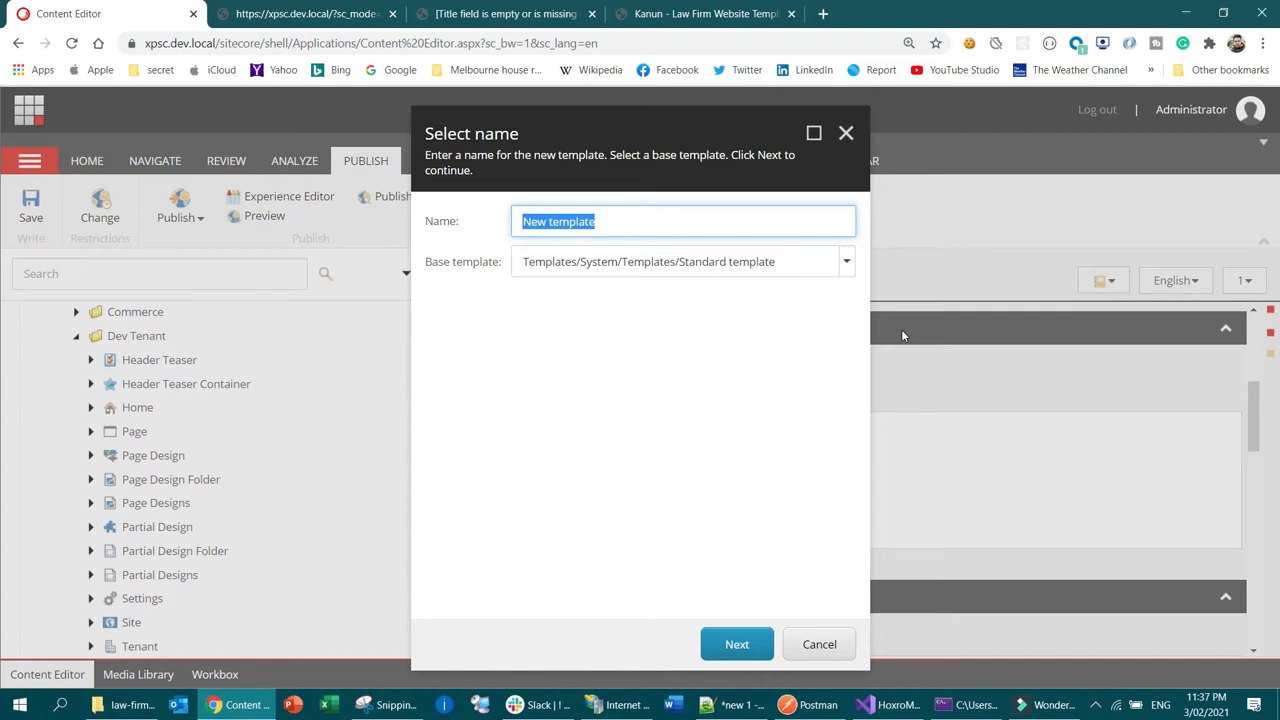
type("Header")
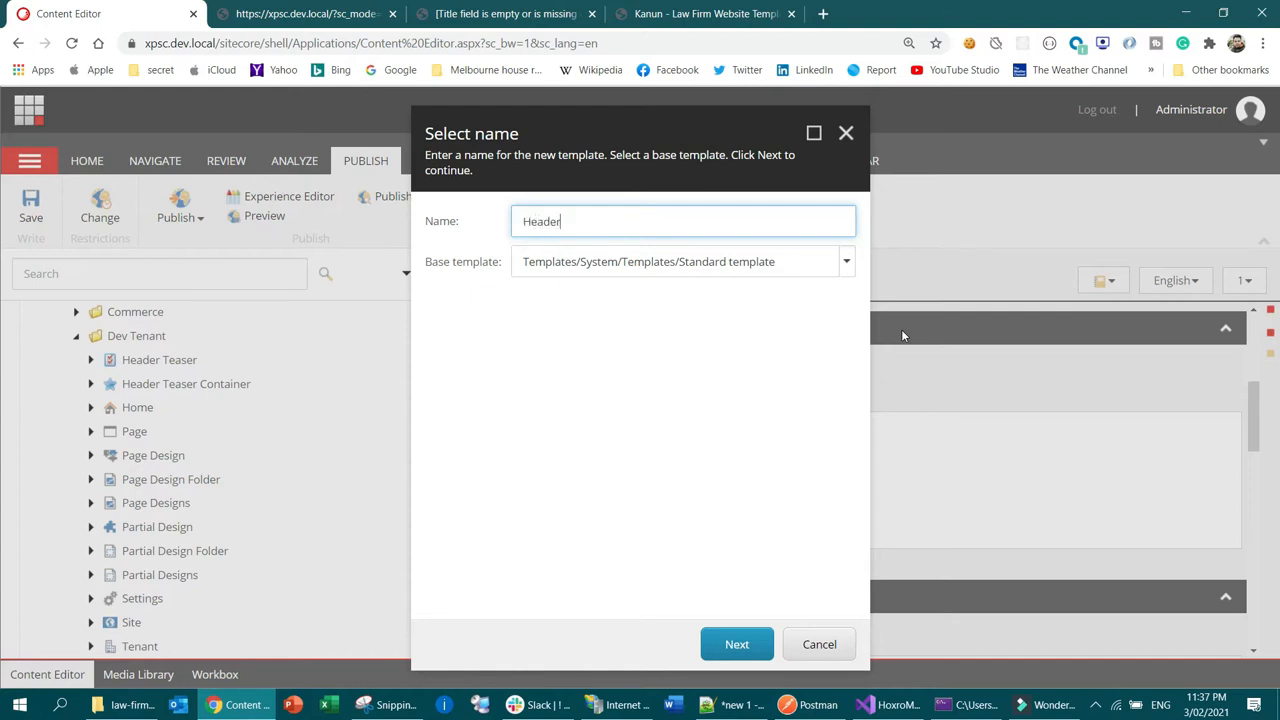
type(" Sectio")
key("BackSpace")
key("BackSpace")
key("BackSpace")
key("BackSpace")
key("BackSpace")
type("Top Section")
type("Container")
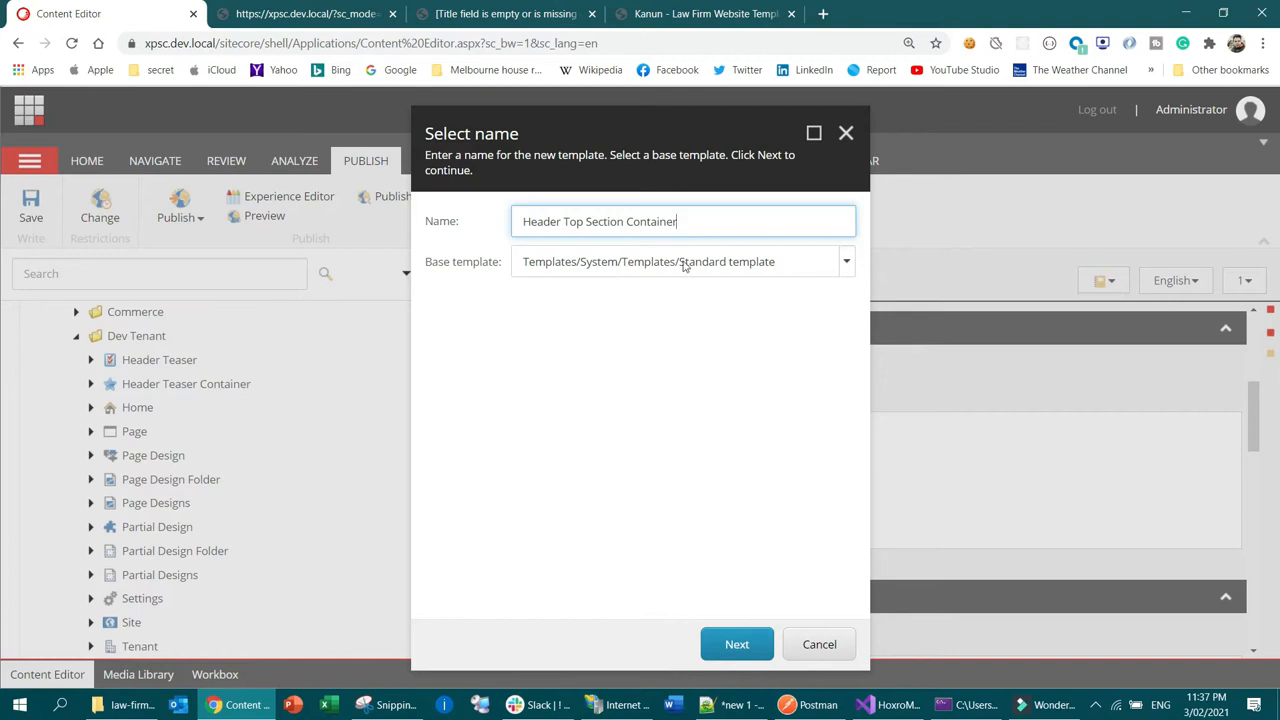
Set the new template's base template to Templates/Project/Dev Tenant/Page
left_click(849, 263)
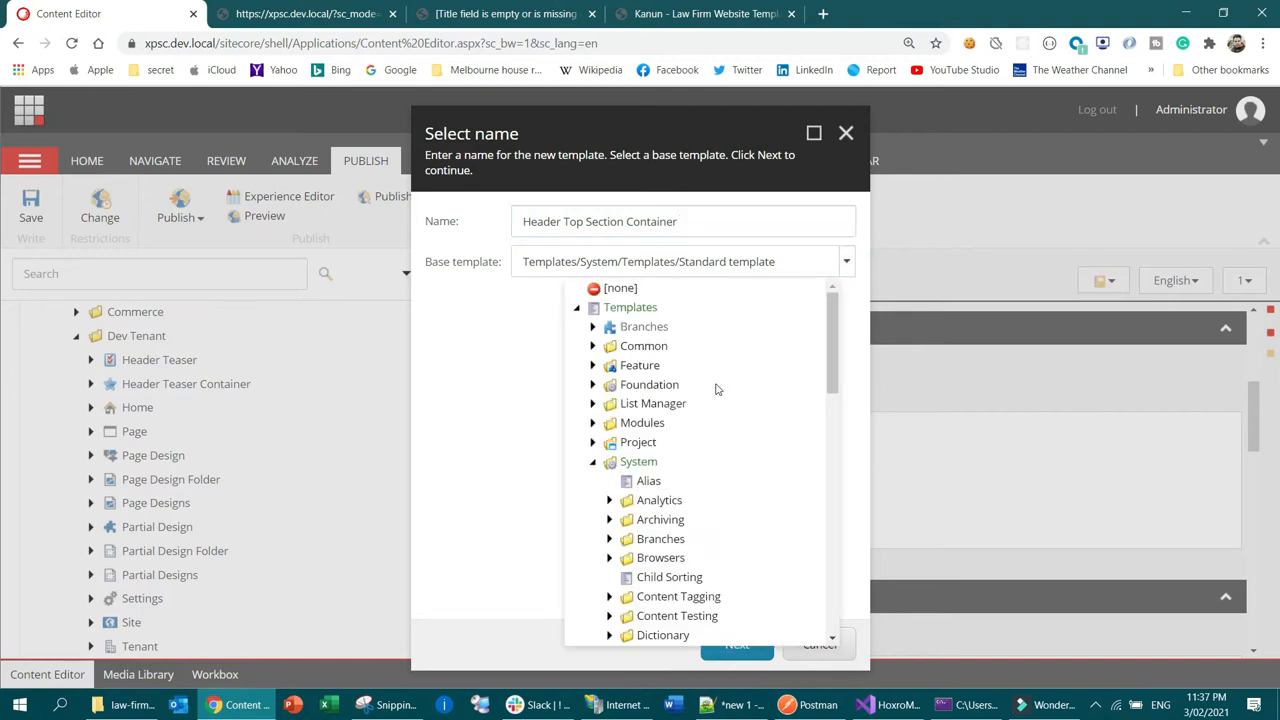
scroll(714, 388, "down", 10)
scroll(712, 394, "down", 1)
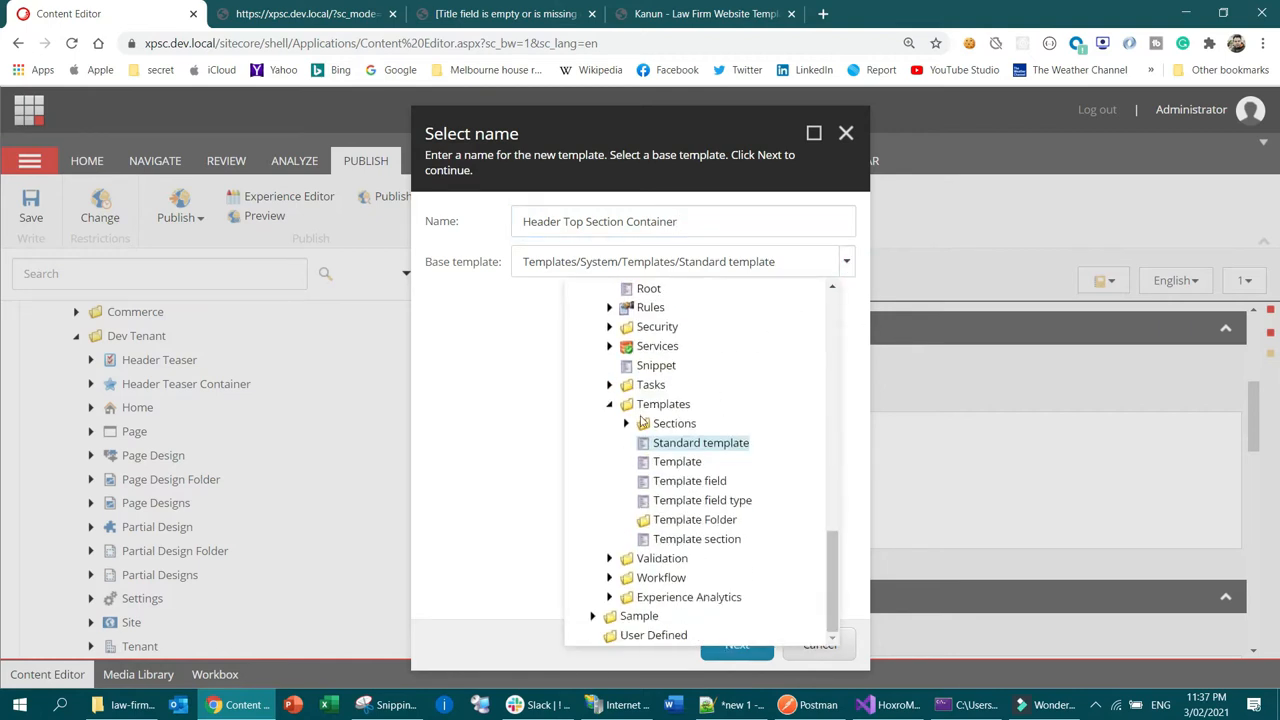
scroll(668, 443, "up", 4)
scroll(668, 443, "up", 5)
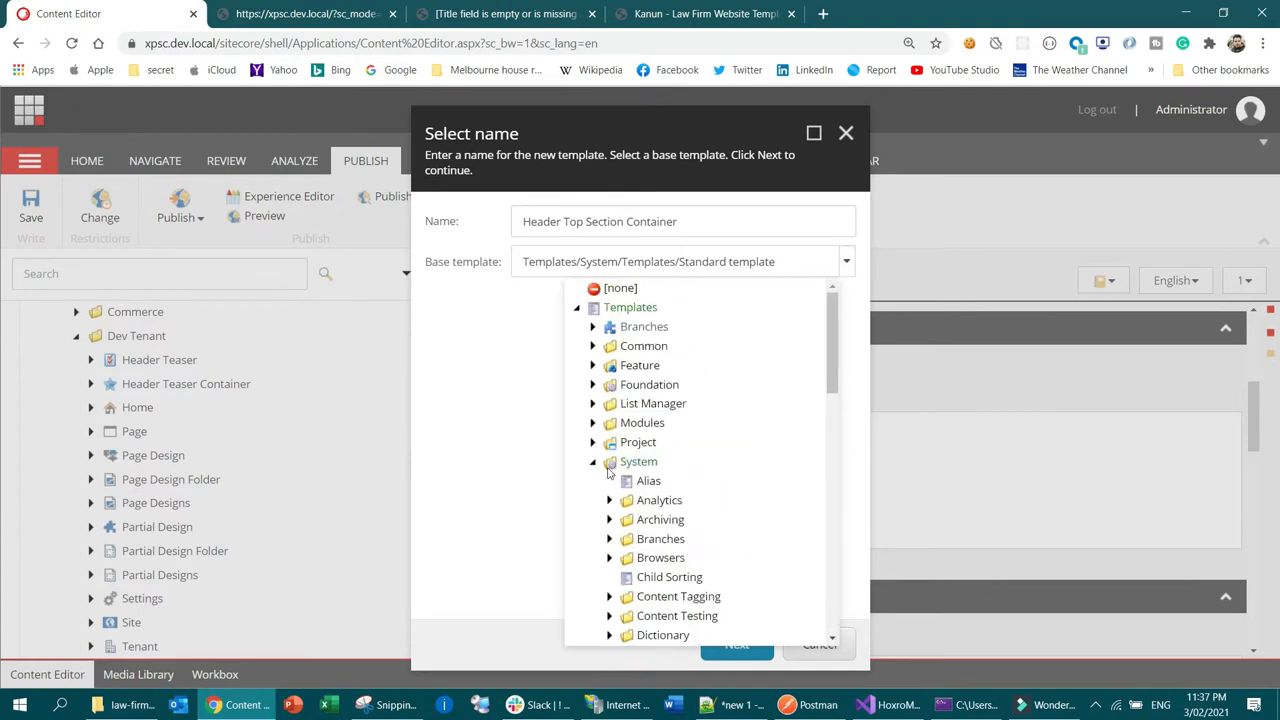
left_click(592, 442)
left_click(609, 500)
scroll(704, 448, "down", 1)
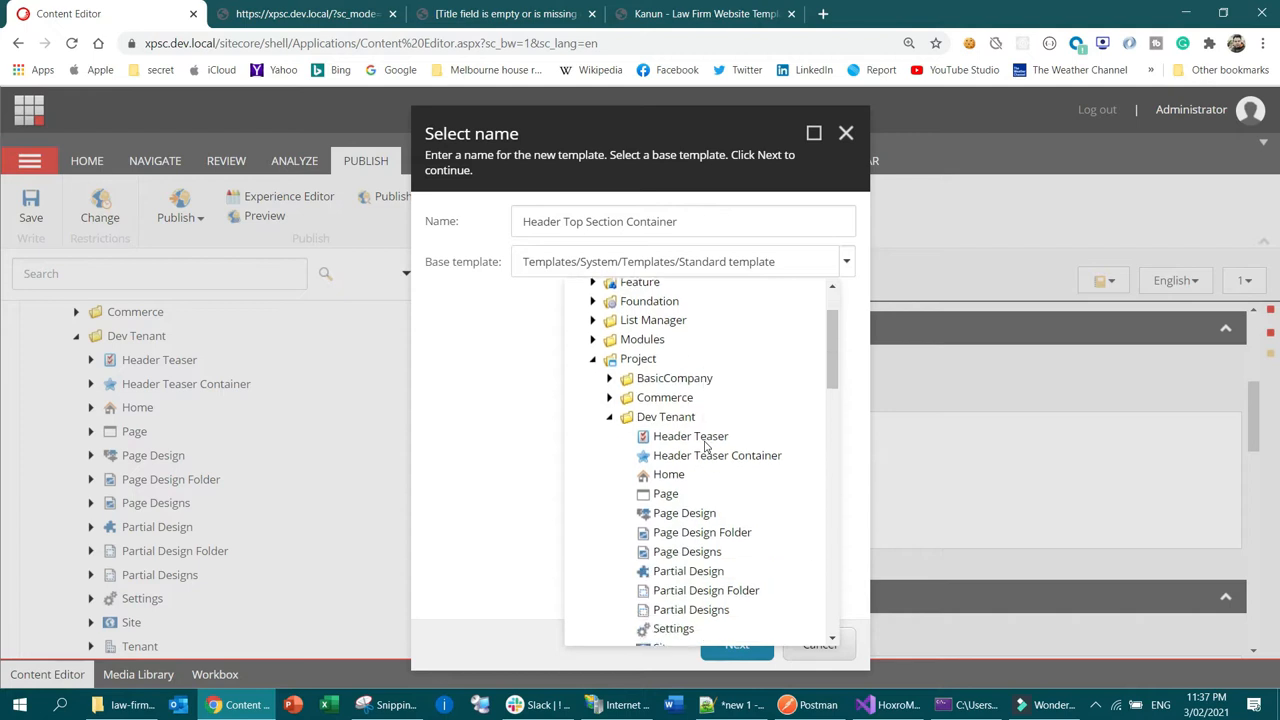
left_click(664, 494)
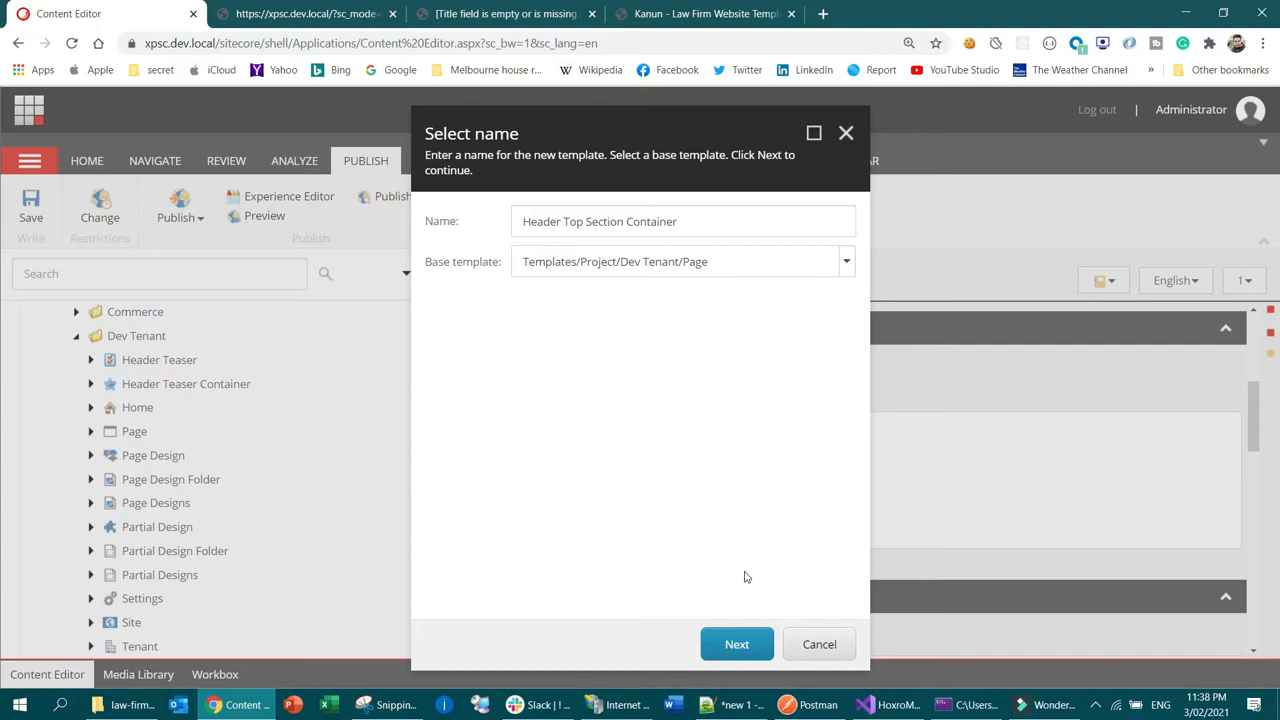
Store the template in the Dev Tenant folder and finish creating it
left_click(737, 645)
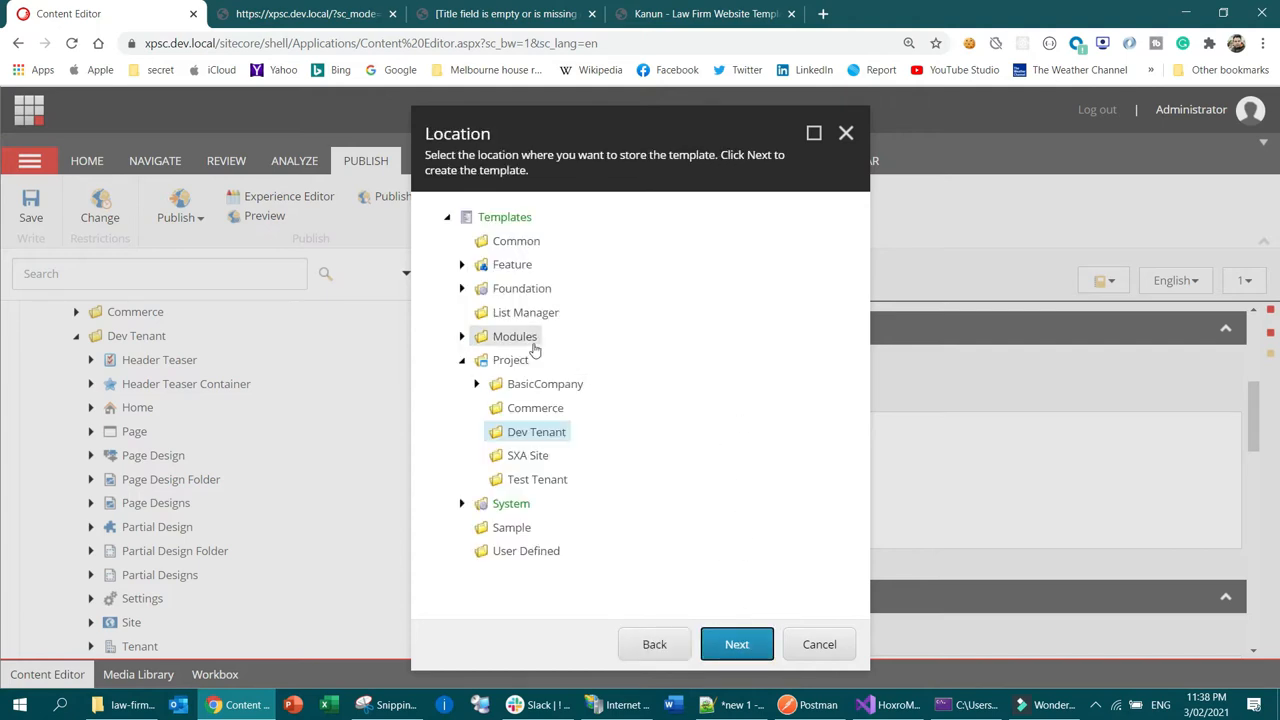
left_click(737, 645)
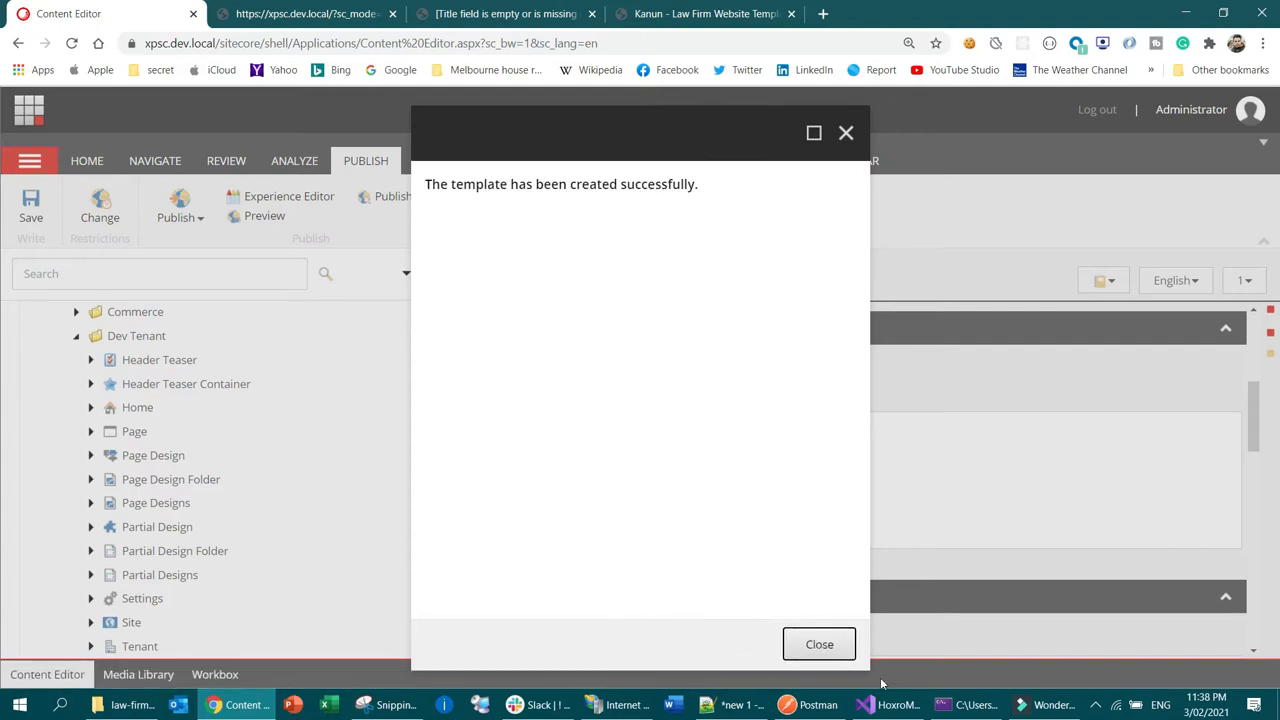
left_click(819, 644)
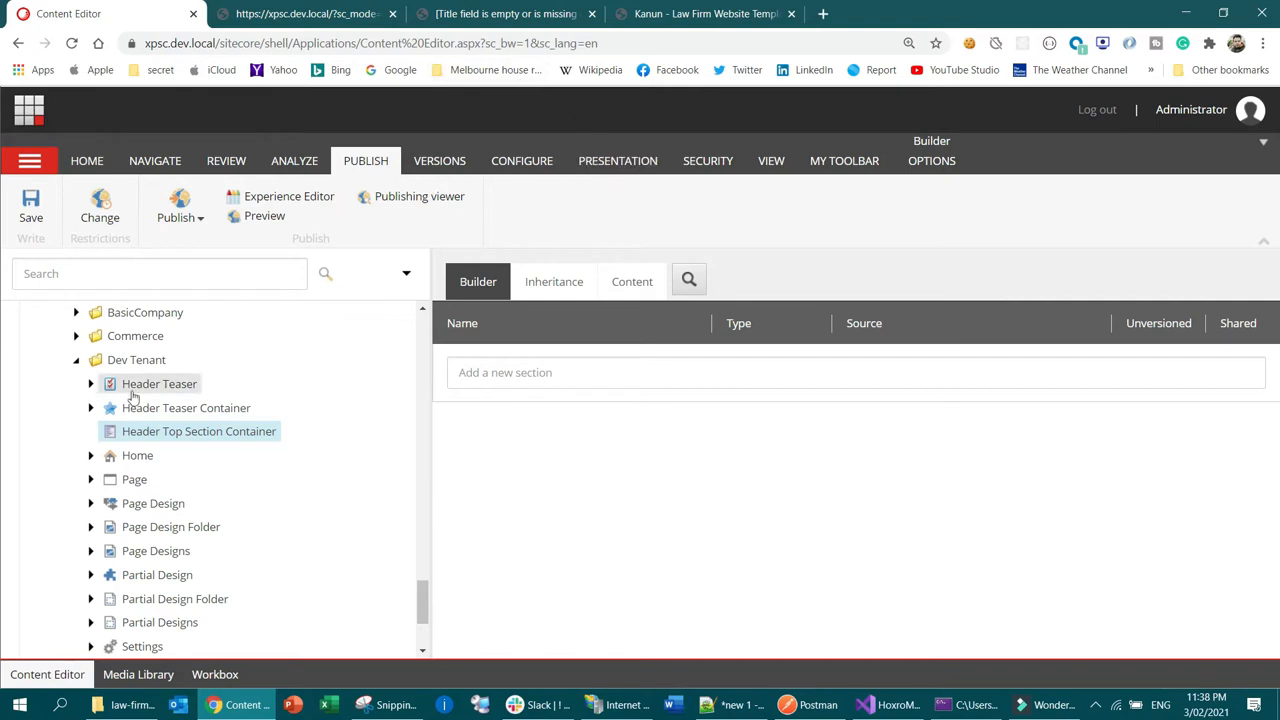
Assign the green star icon to the Header Top Section Container template and save it
left_click(522, 161)
left_click(109, 197)
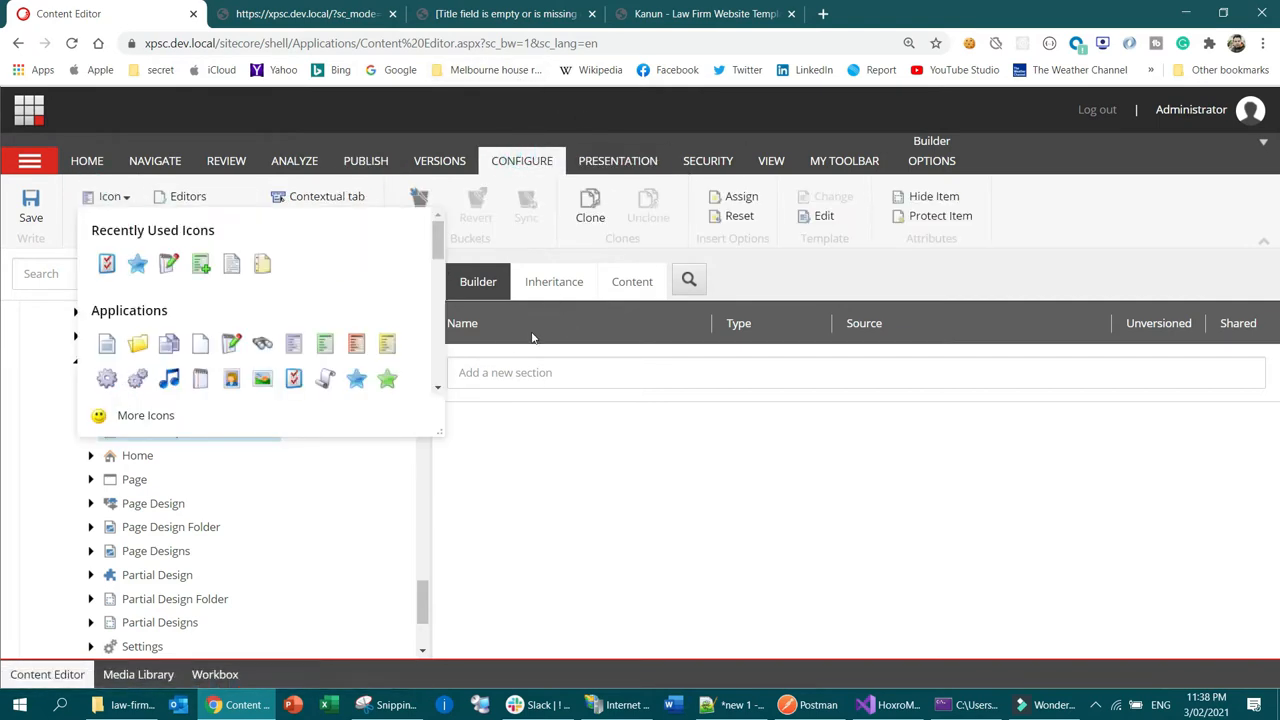
left_click(411, 377)
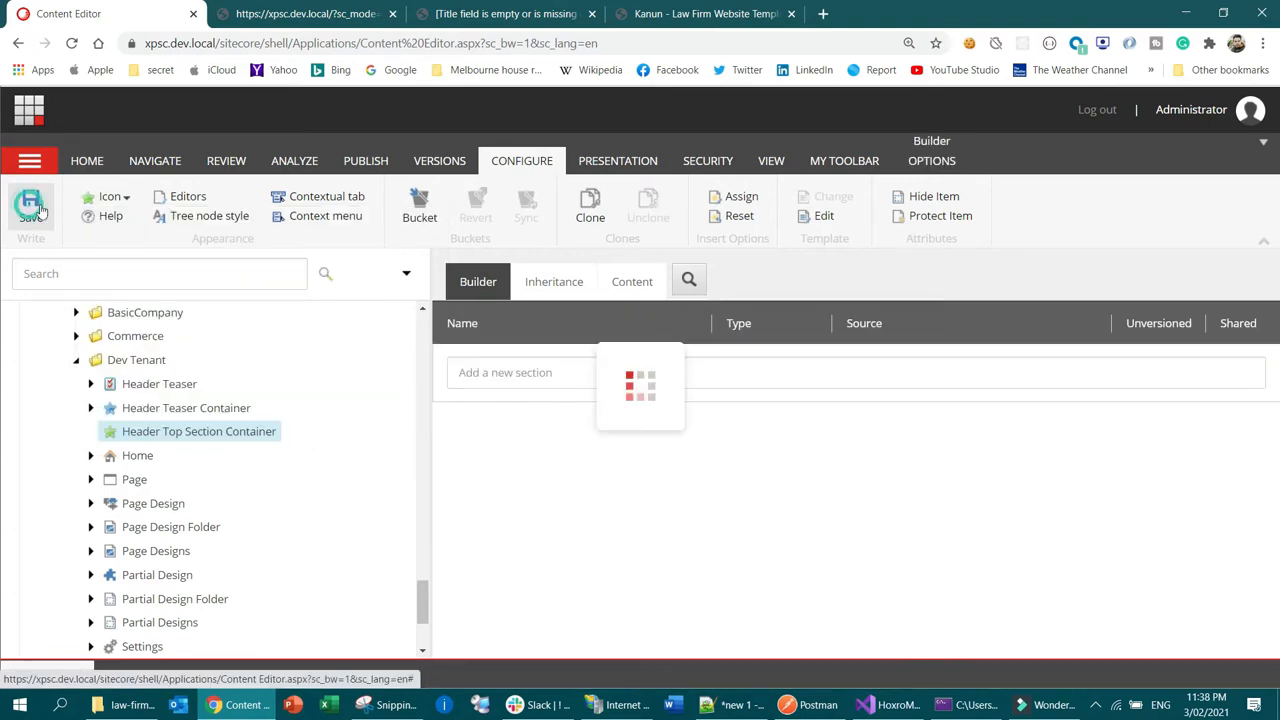
Add a section named Header Section to the Header Top Section Container template
left_click(537, 374)
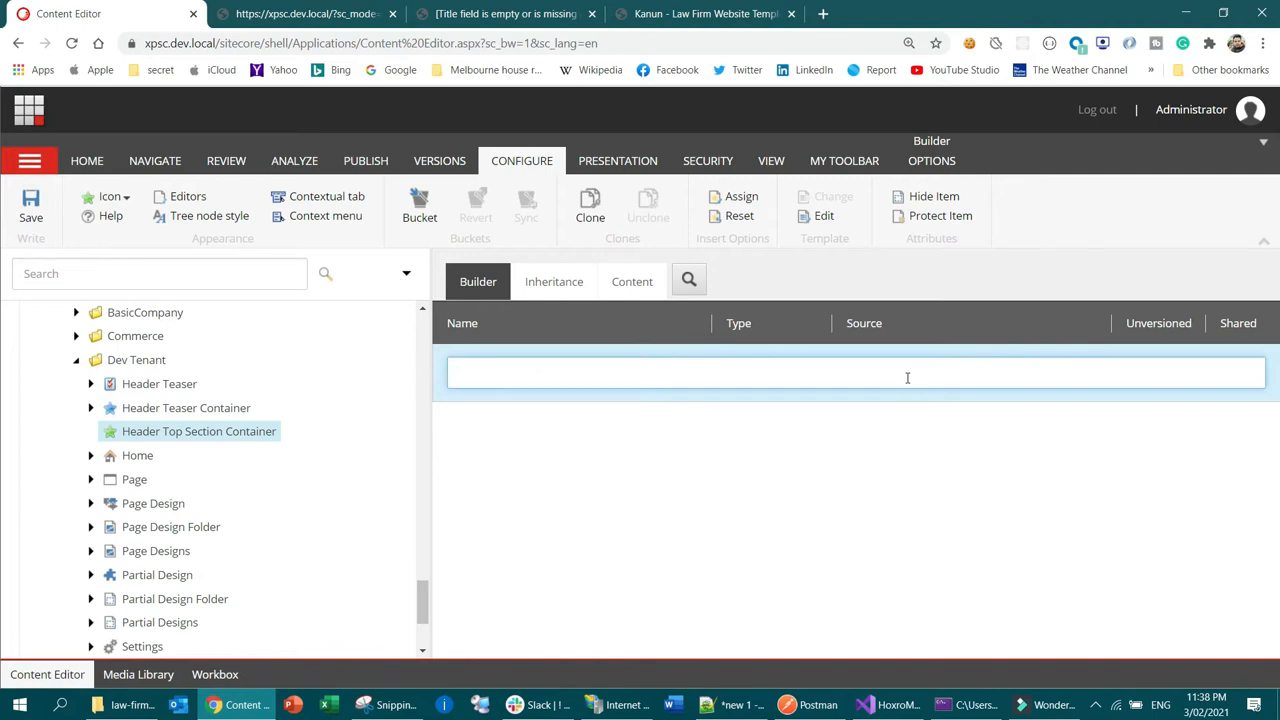
type("header")
key("BackSpace")
key("BackSpace")
key("BackSpace")
key("BackSpace")
key("BackSpace")
key("BackSpace")
type("S")
key("BackSpace")
type("Header Section")
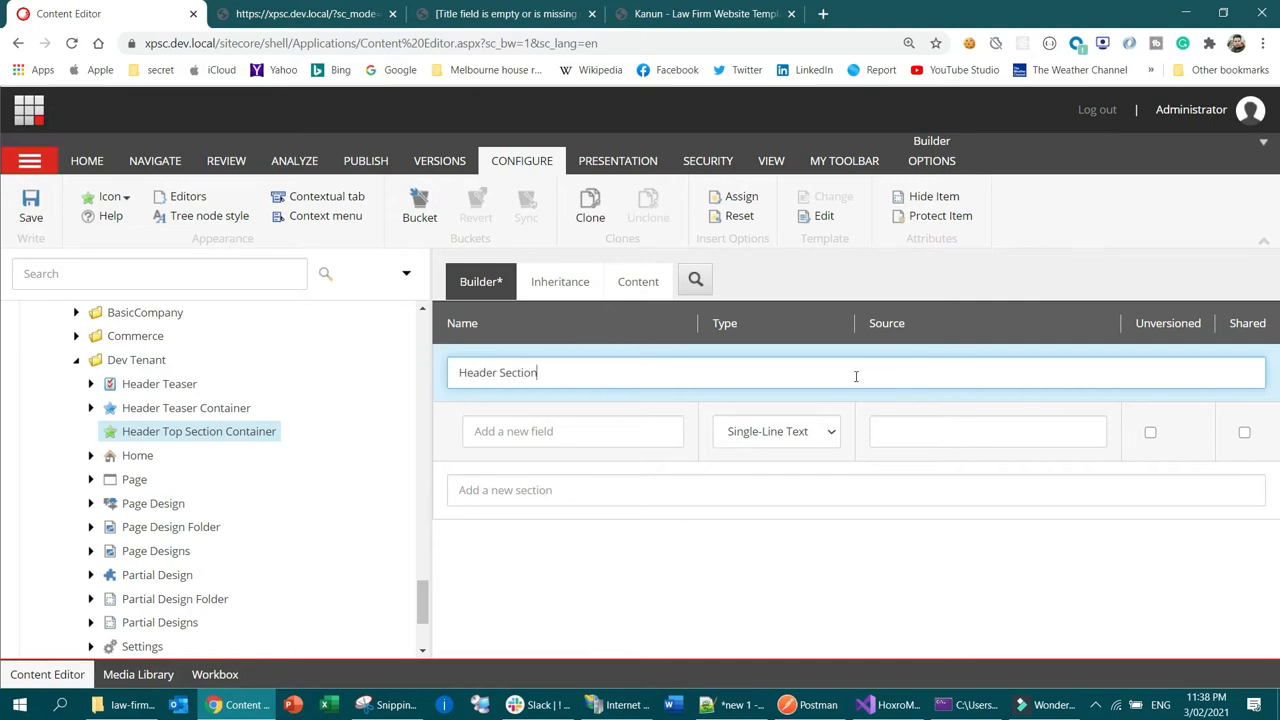
Add a Components field of type Treelist to the Header Section and save the template
left_click(638, 430)
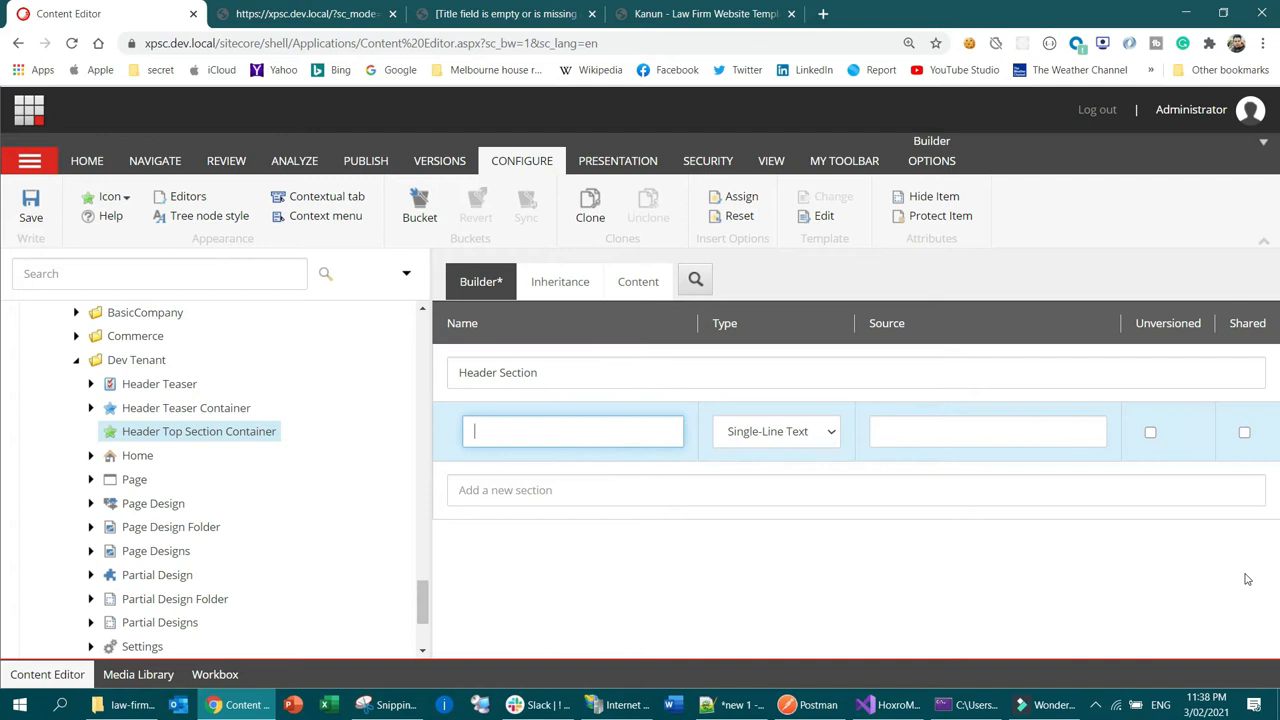
type("Components")
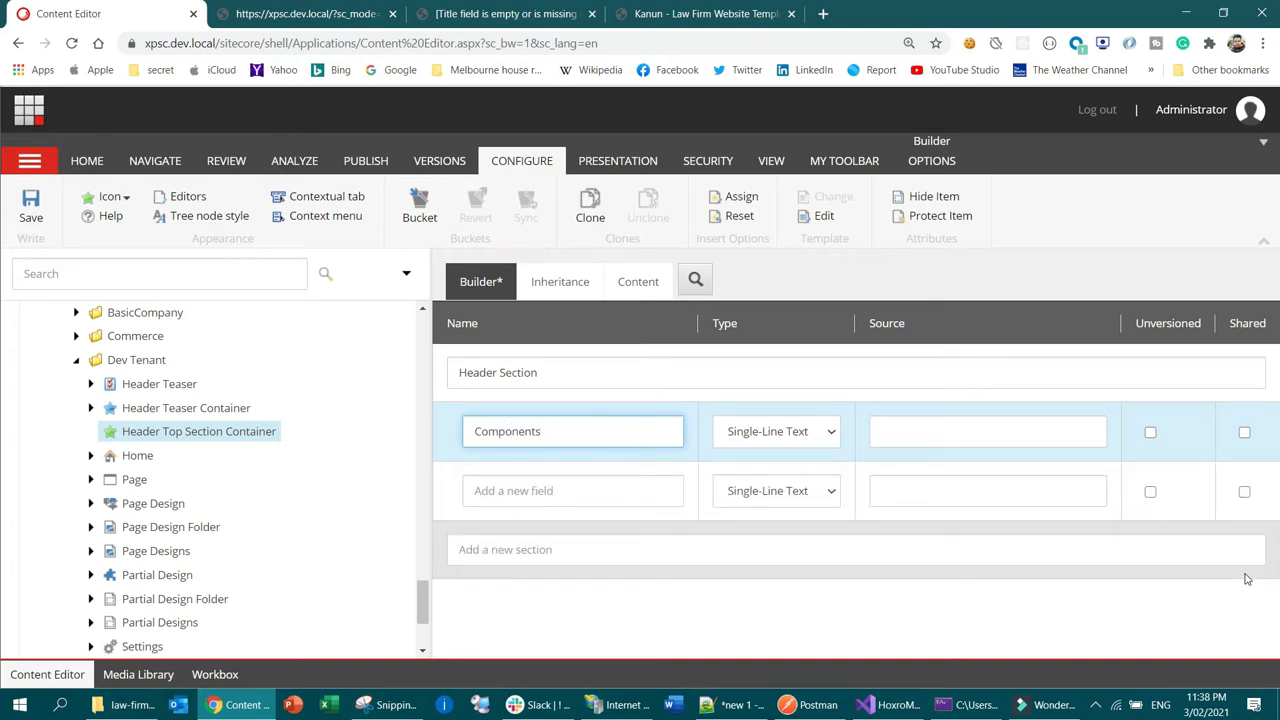
left_click(811, 431)
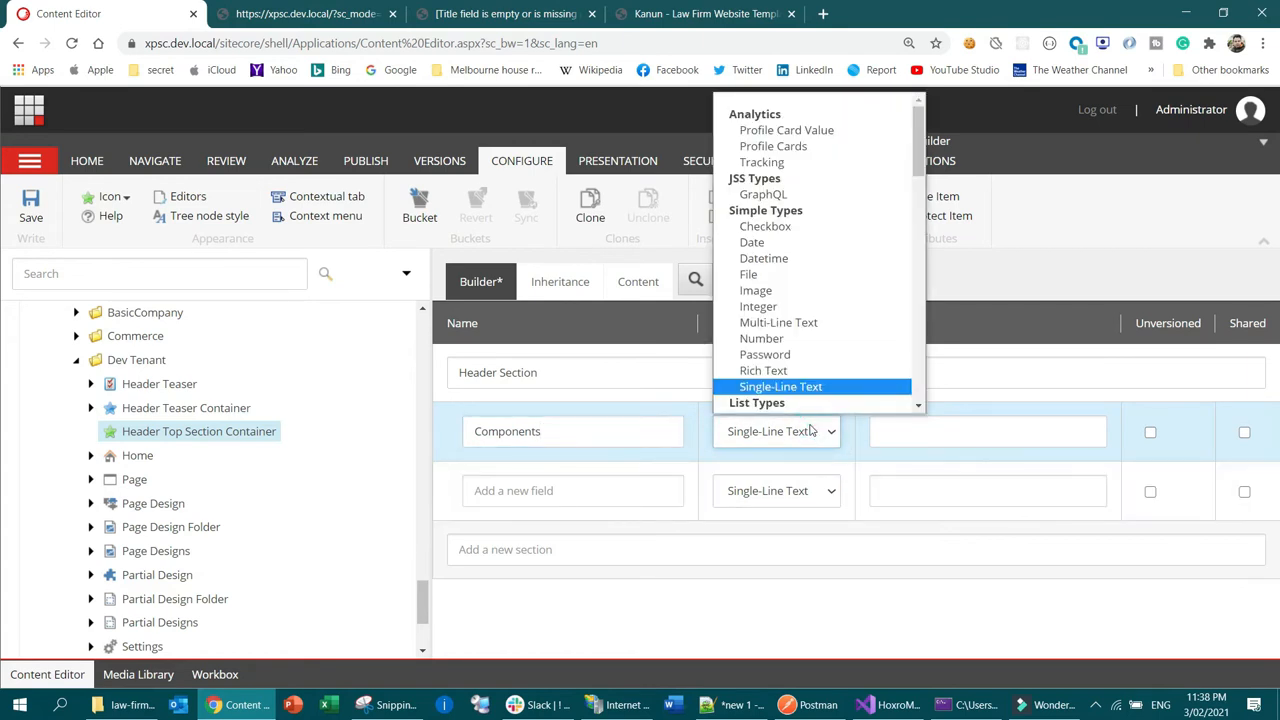
type("tree")
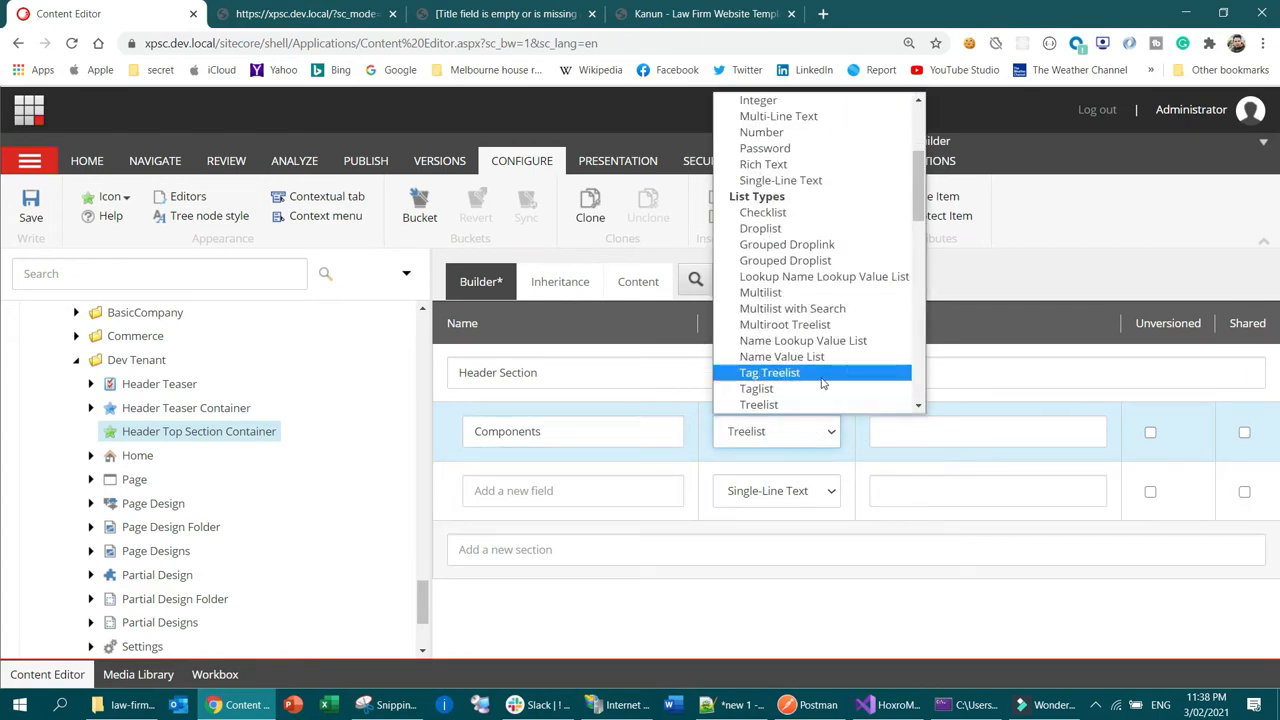
left_click(783, 403)
left_click(937, 431)
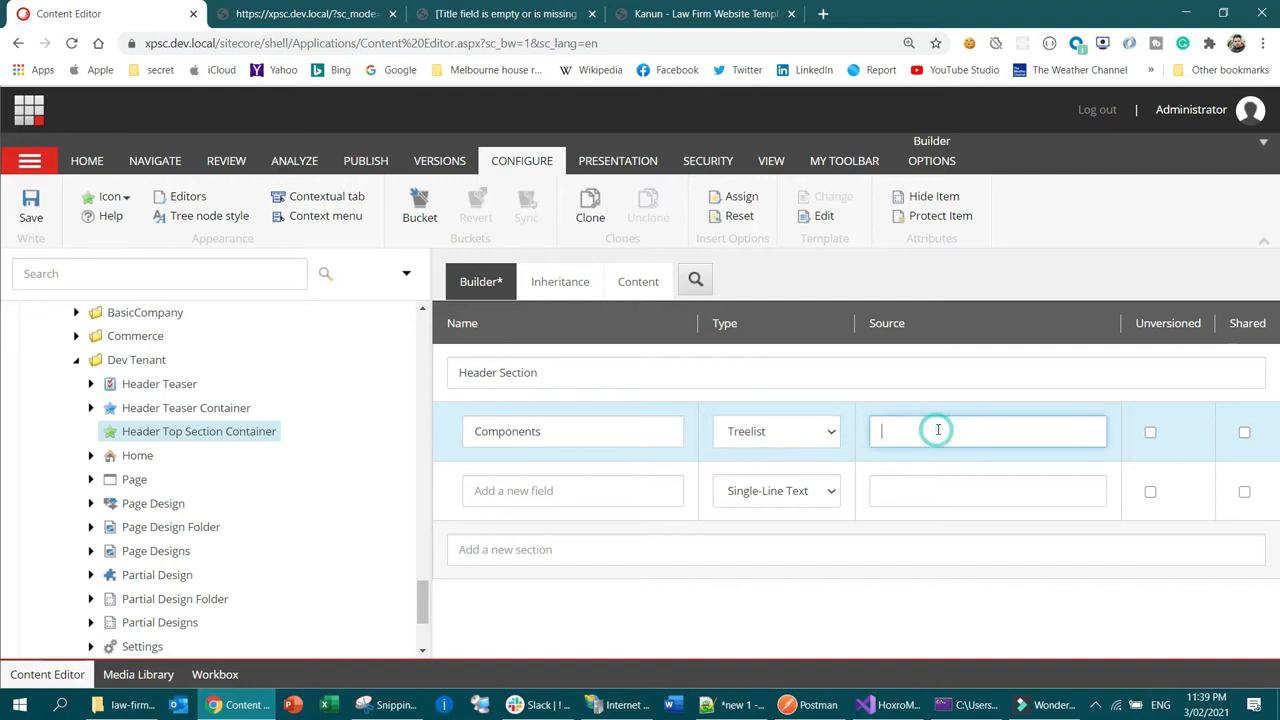
left_click(30, 205)
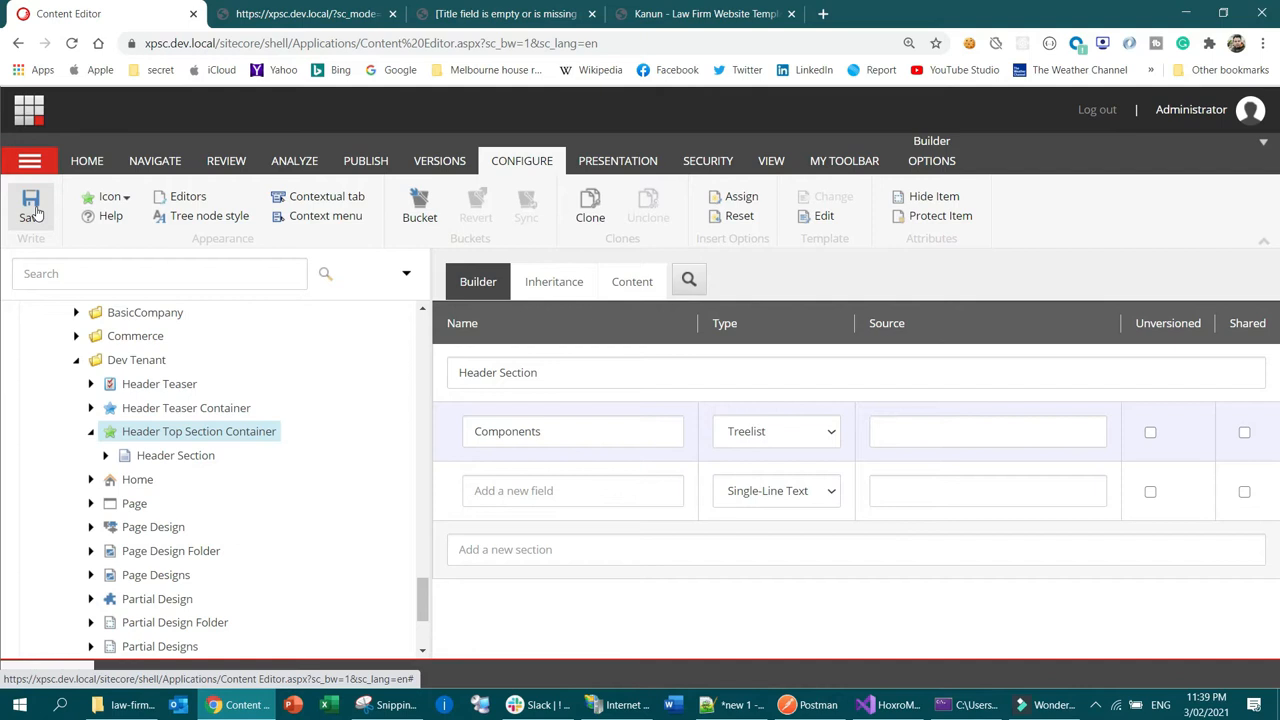
Create standard values for the Header Top Section Container template and collapse its node in the tree
left_click(904, 164)
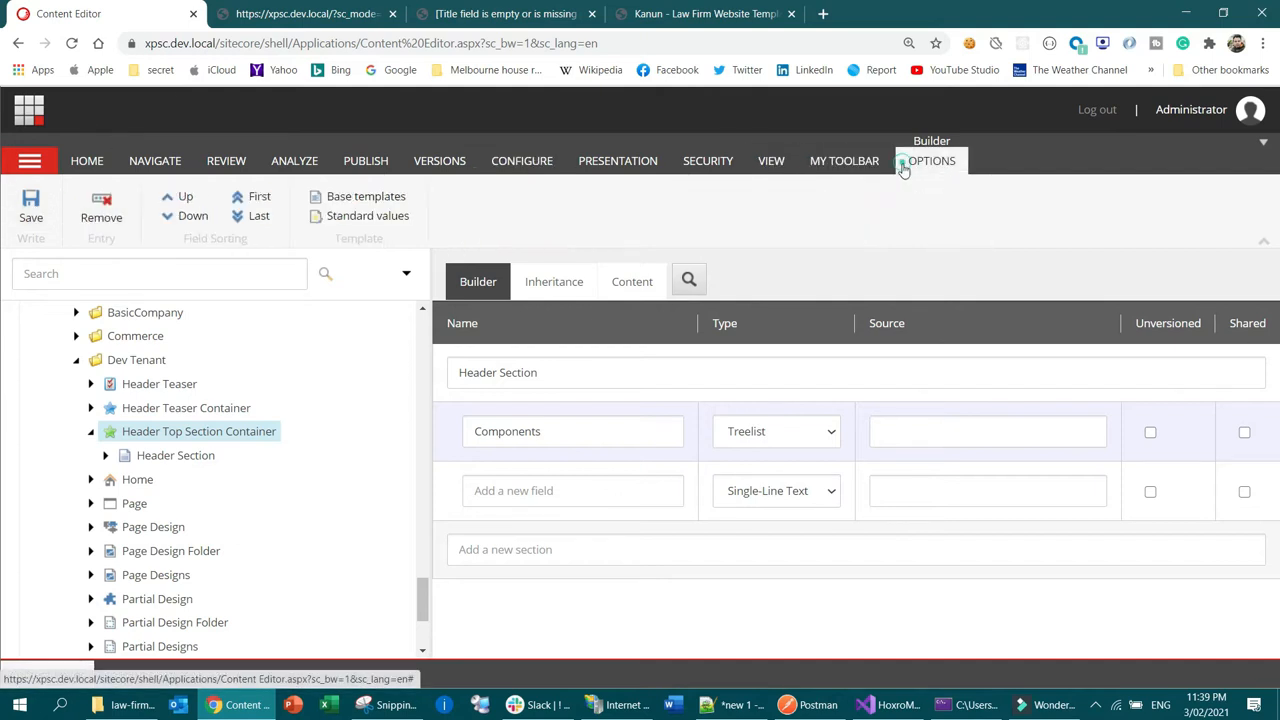
left_click(392, 216)
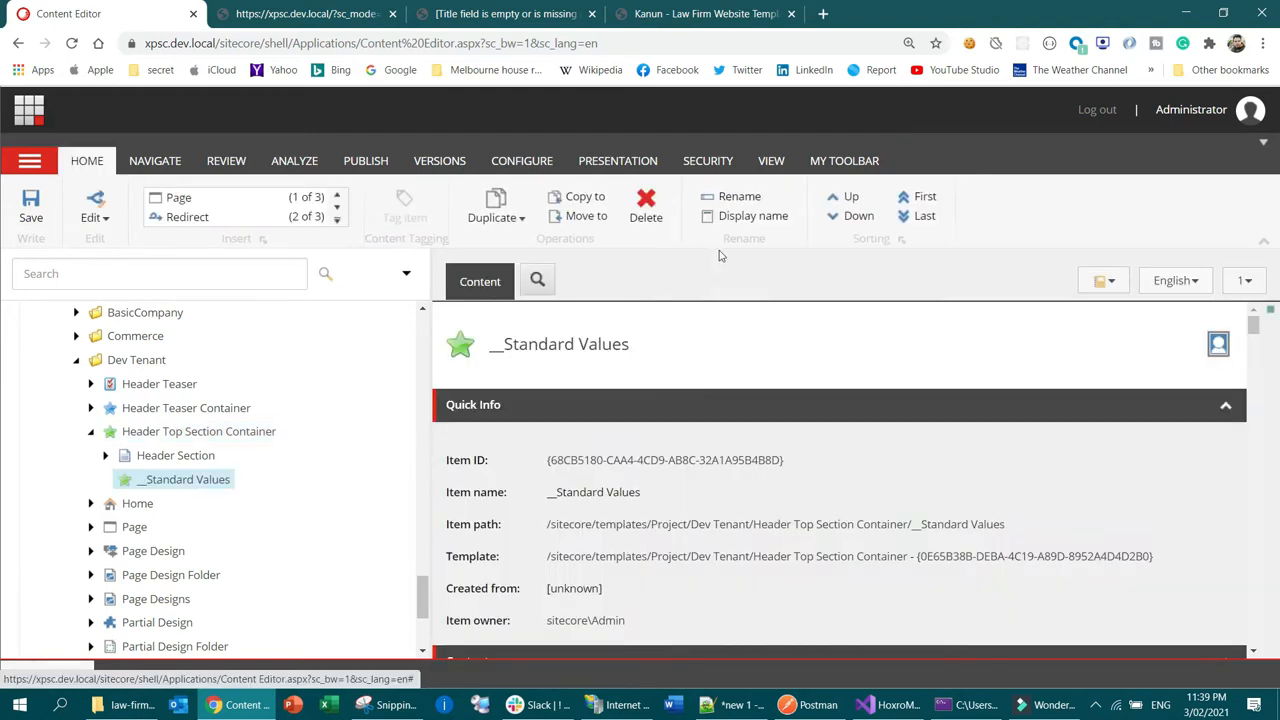
left_click(528, 162)
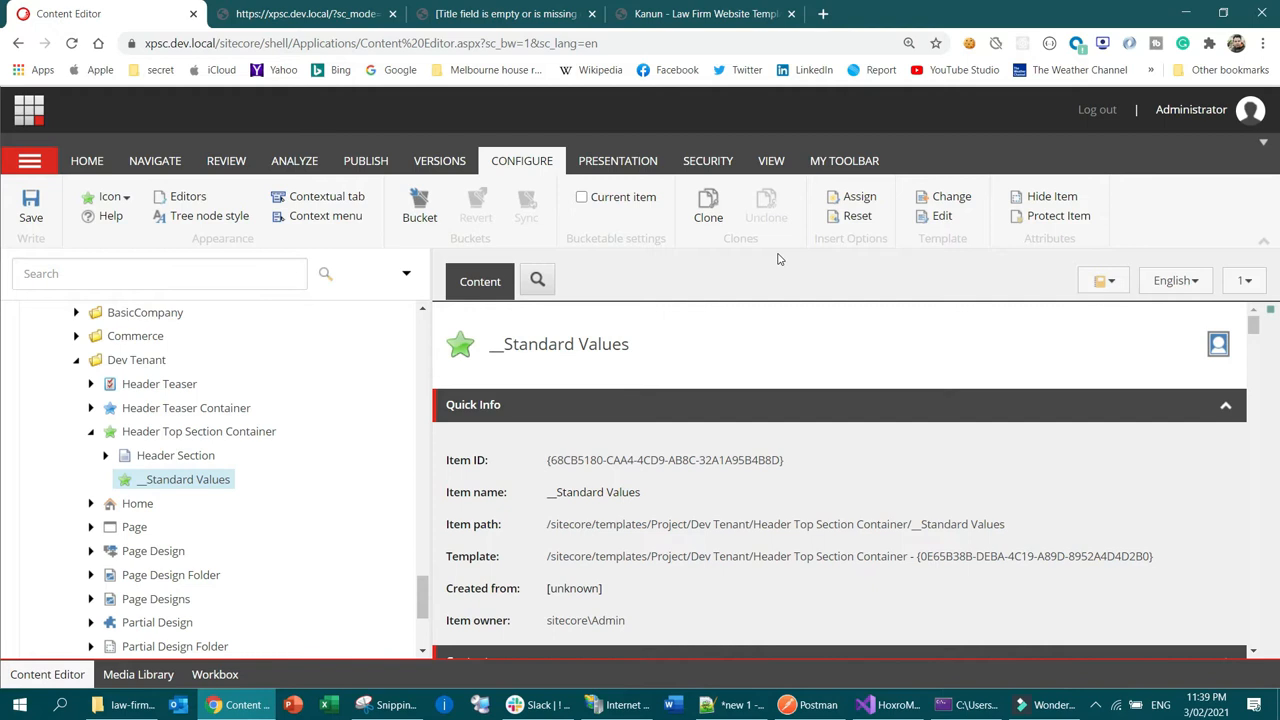
left_click(90, 431)
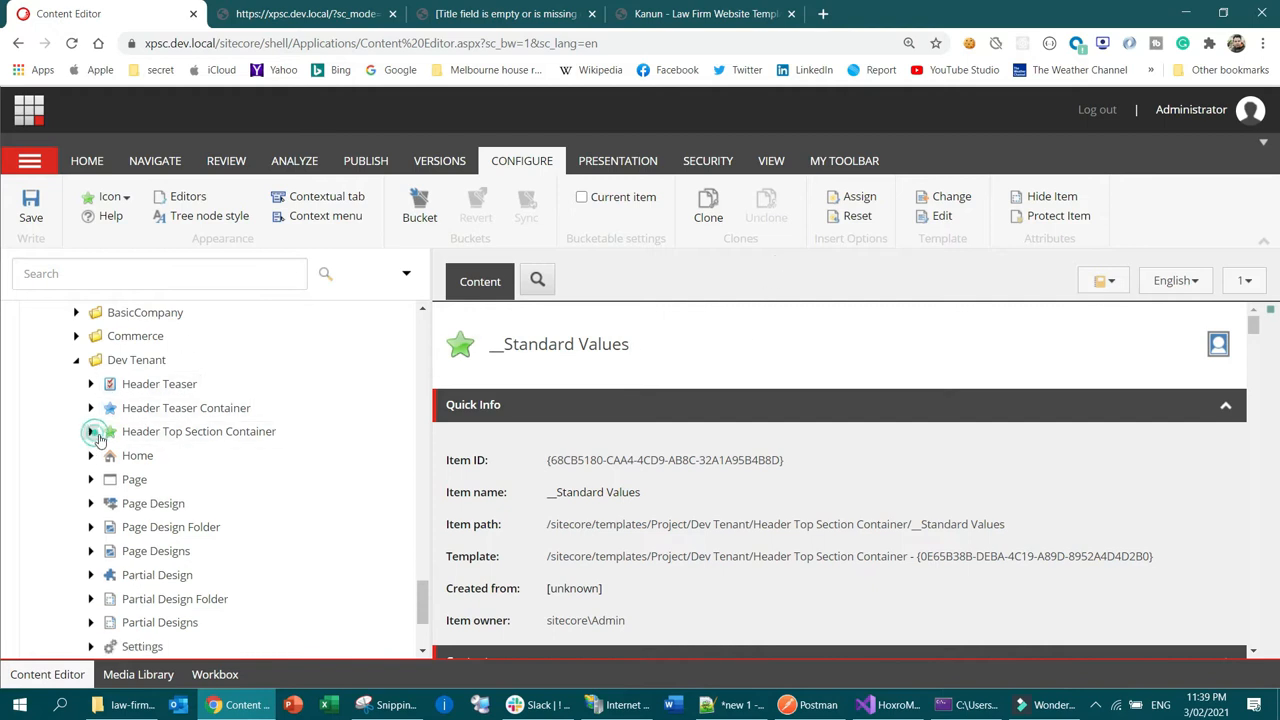
Start a new item under the Dev Website Home item from the Dev Tenant template Header Top Section Container
scroll(262, 390, "up", 15)
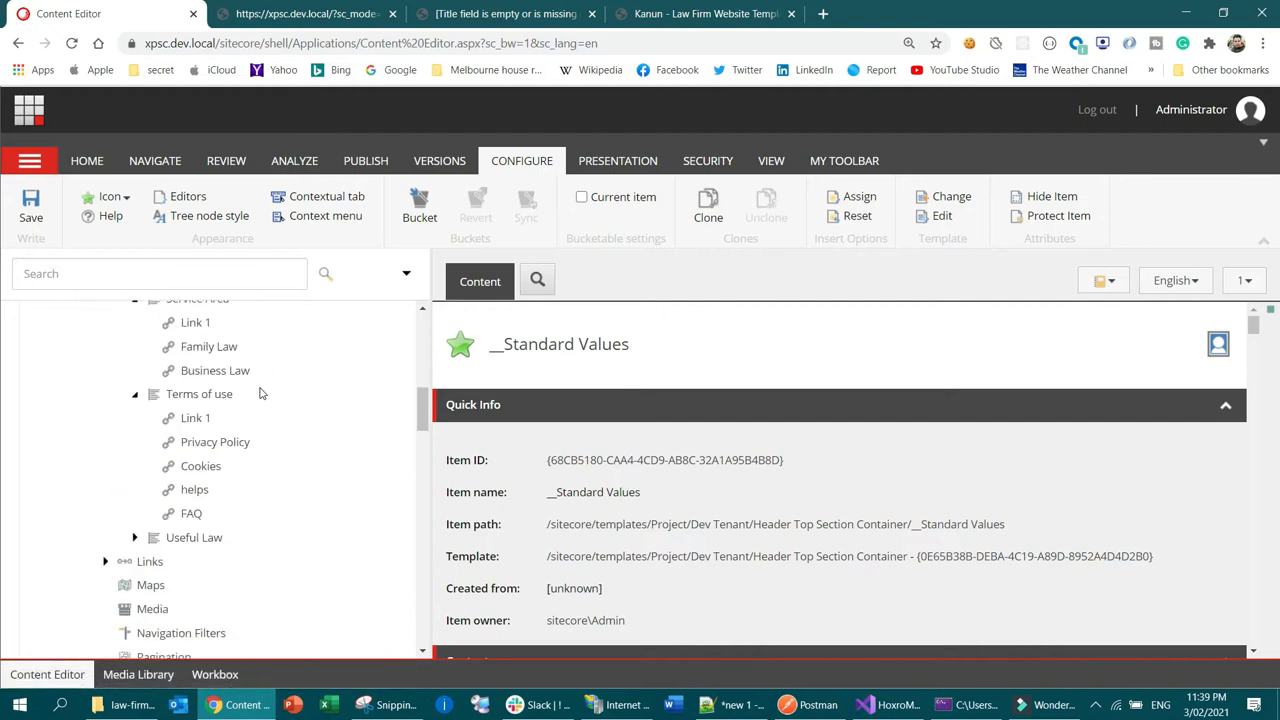
scroll(259, 393, "up", 2)
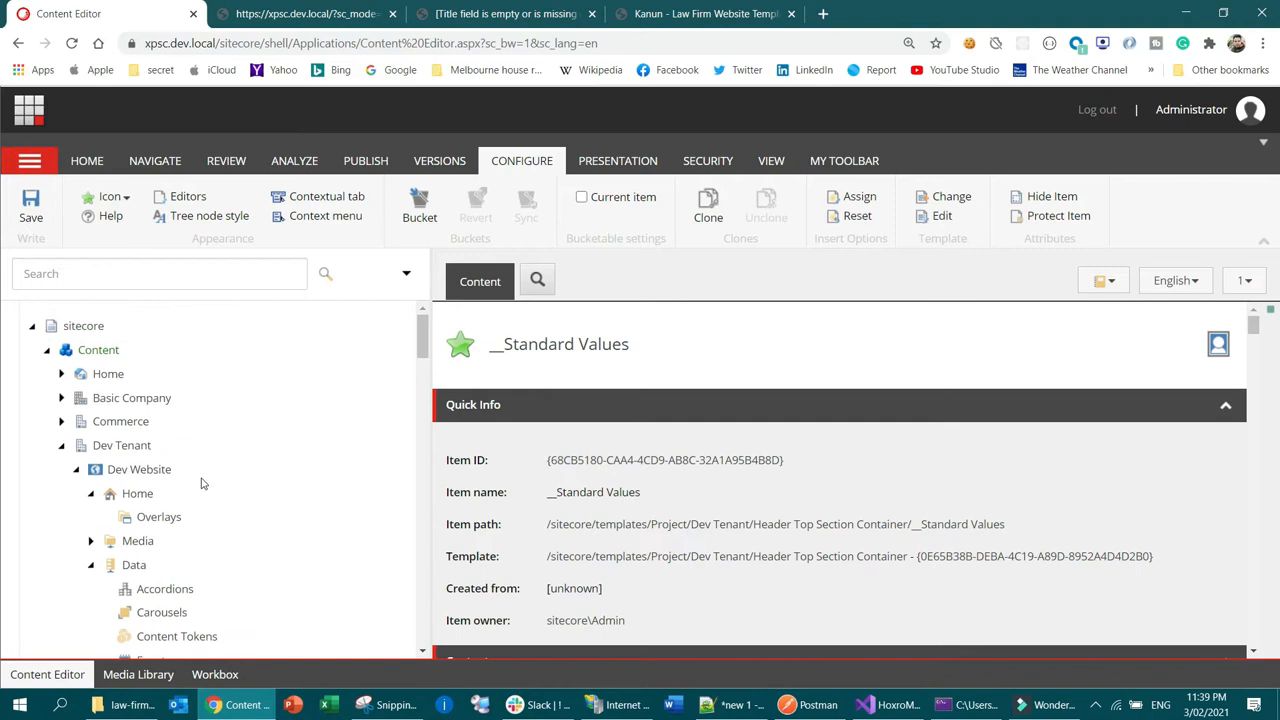
left_click(137, 494)
right_click(137, 494)
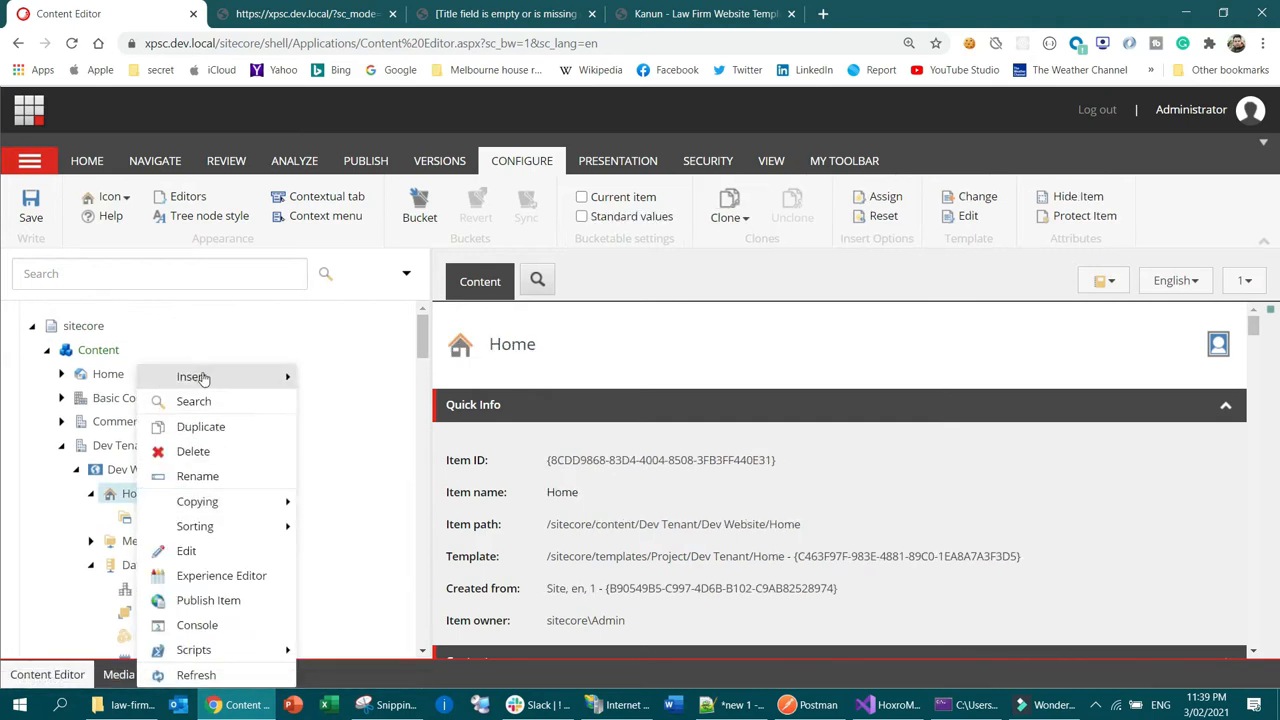
mouse_move(195, 376)
left_click(366, 425)
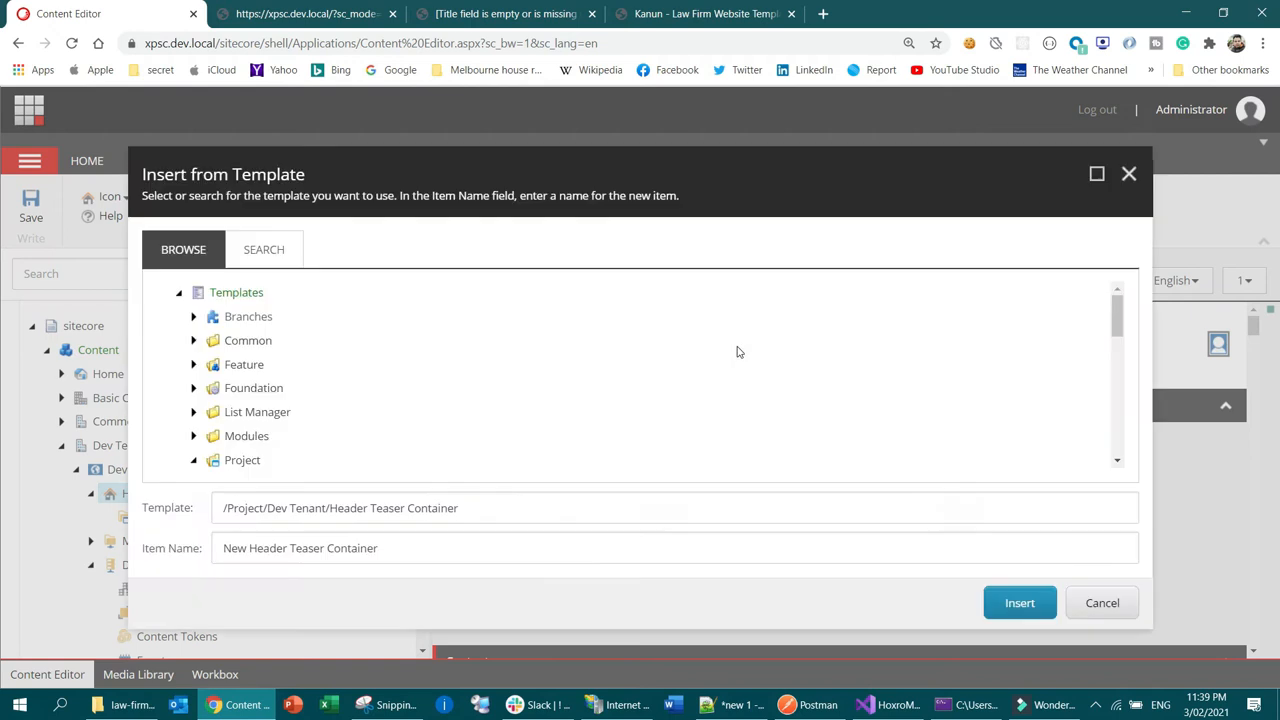
scroll(380, 357, "down", 8)
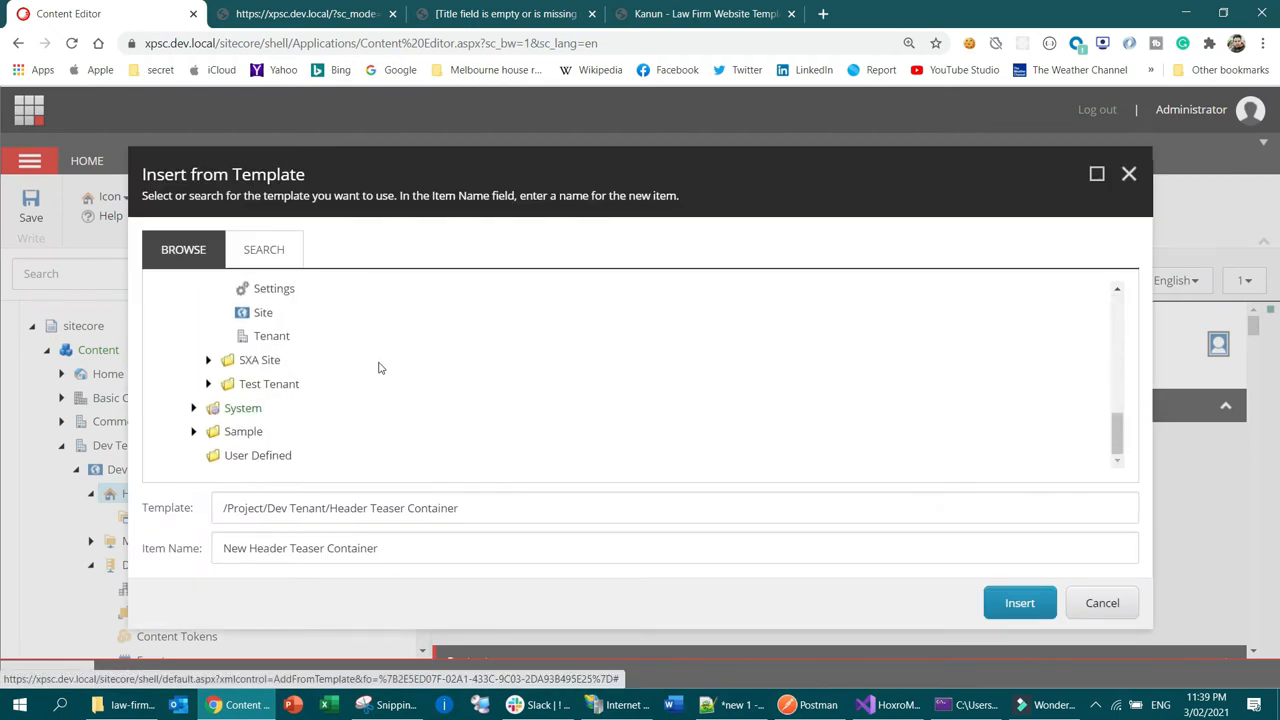
scroll(476, 374, "up", 5)
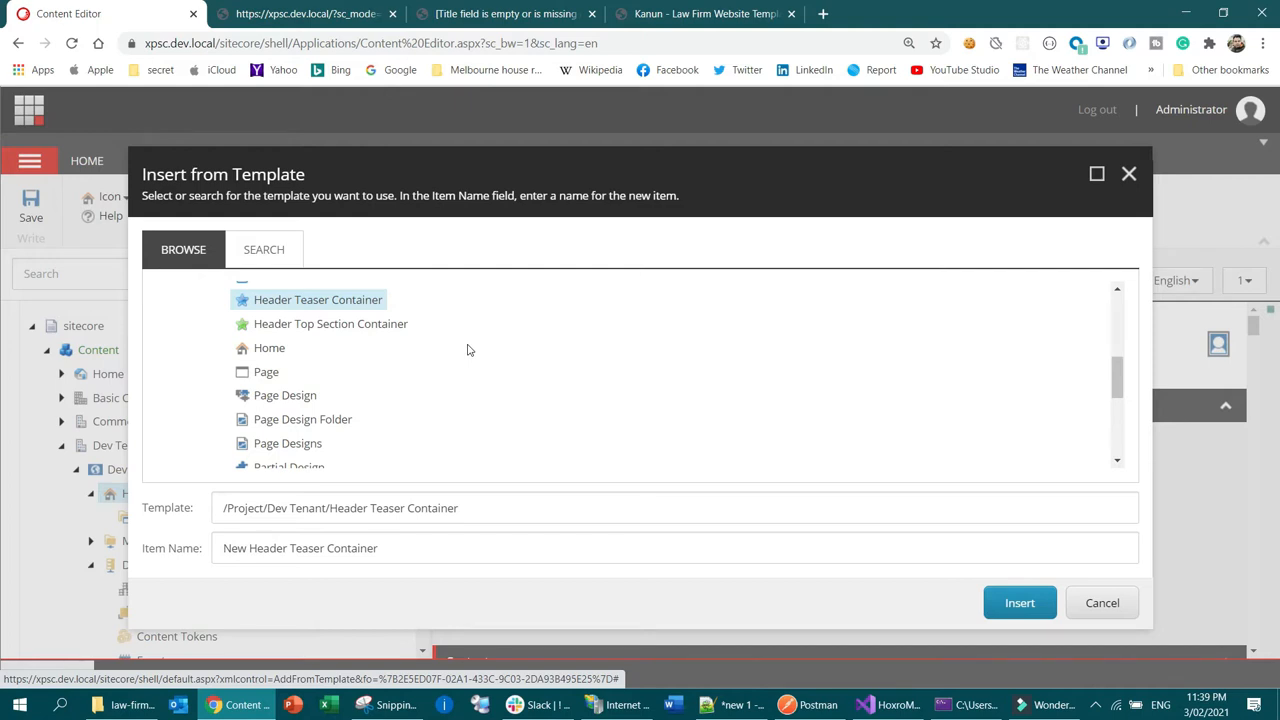
scroll(467, 349, "up", 2)
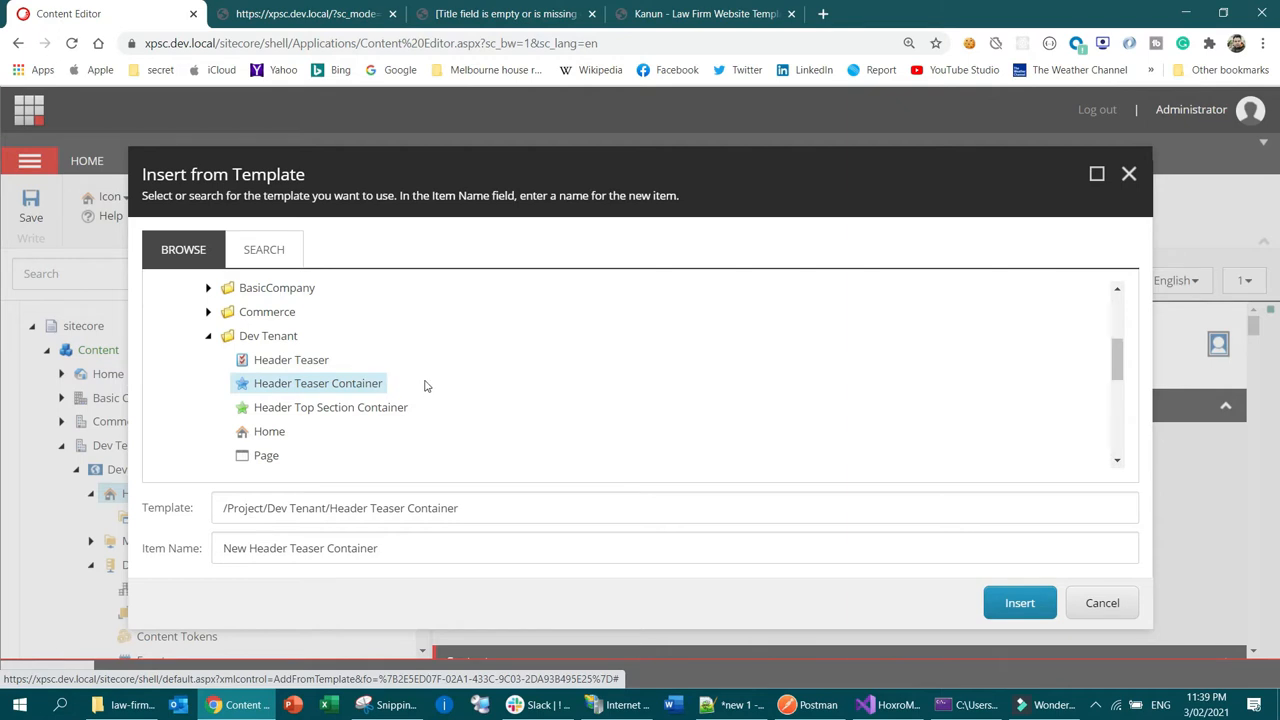
left_click(349, 413)
Name the new item Header Top Section Container and insert it
left_click(452, 547)
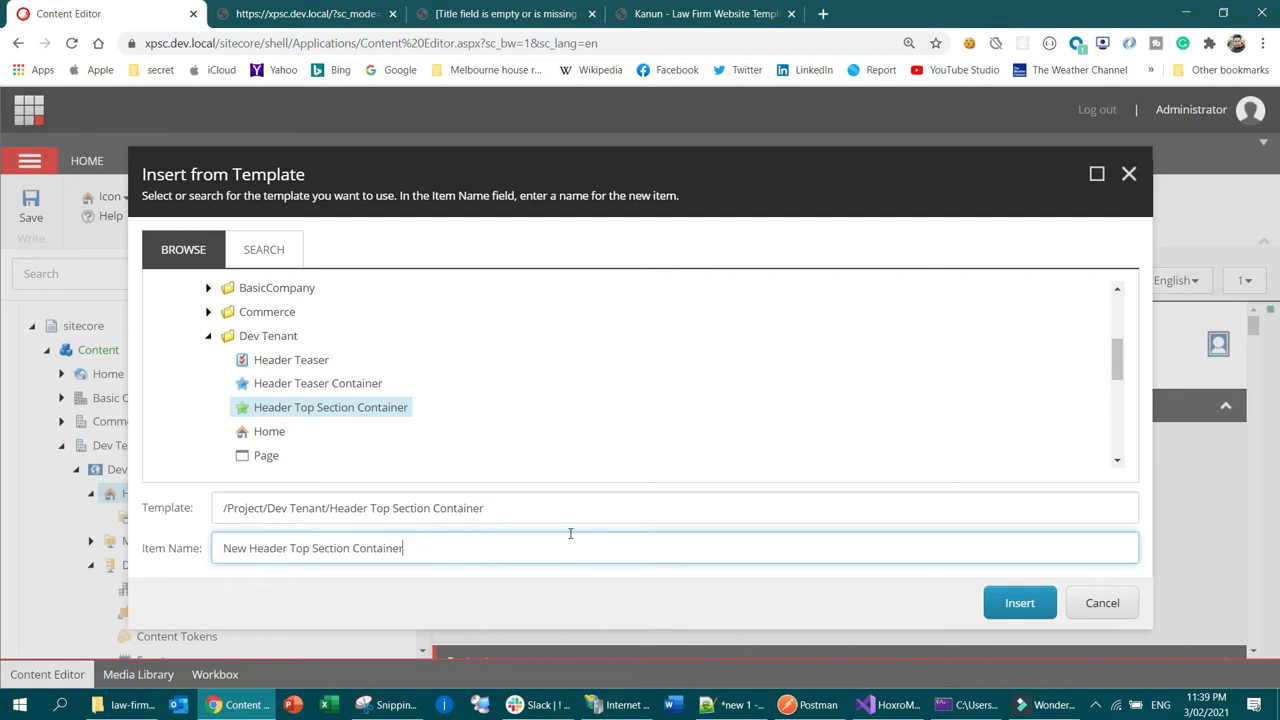
key("ctrl+a")
type("H")
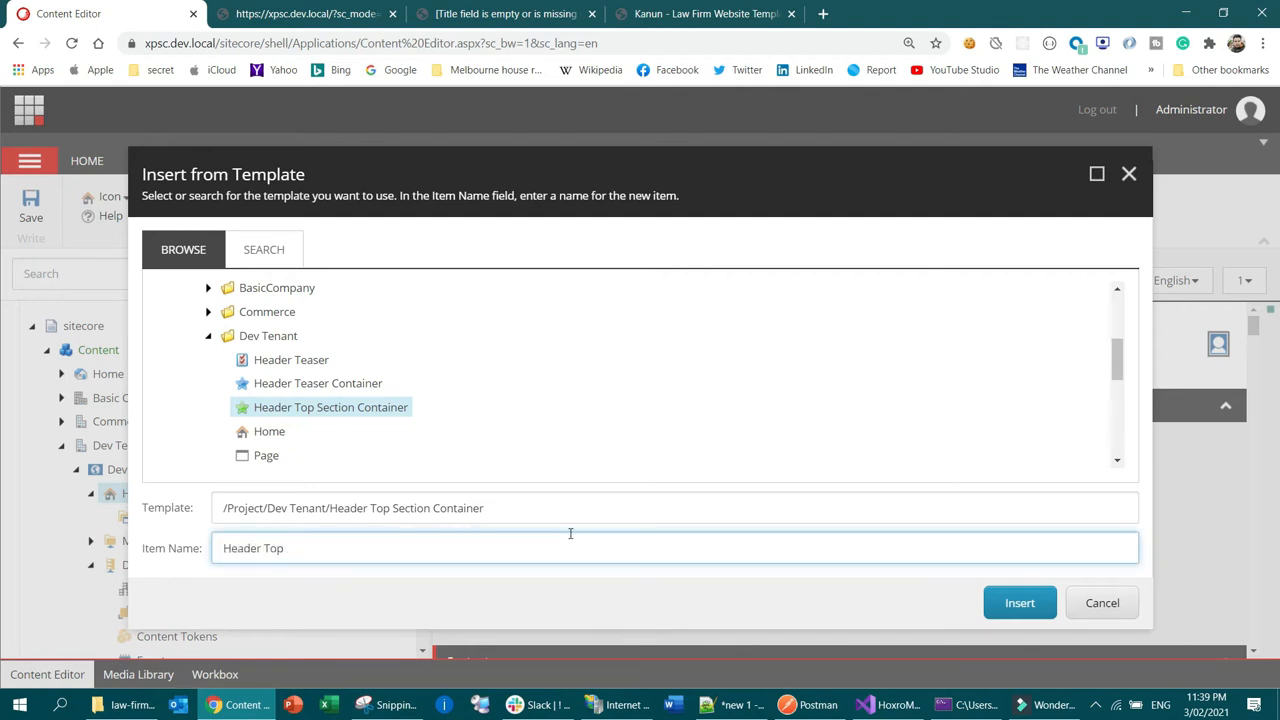
type("eader Top Section Container")
key("Return")
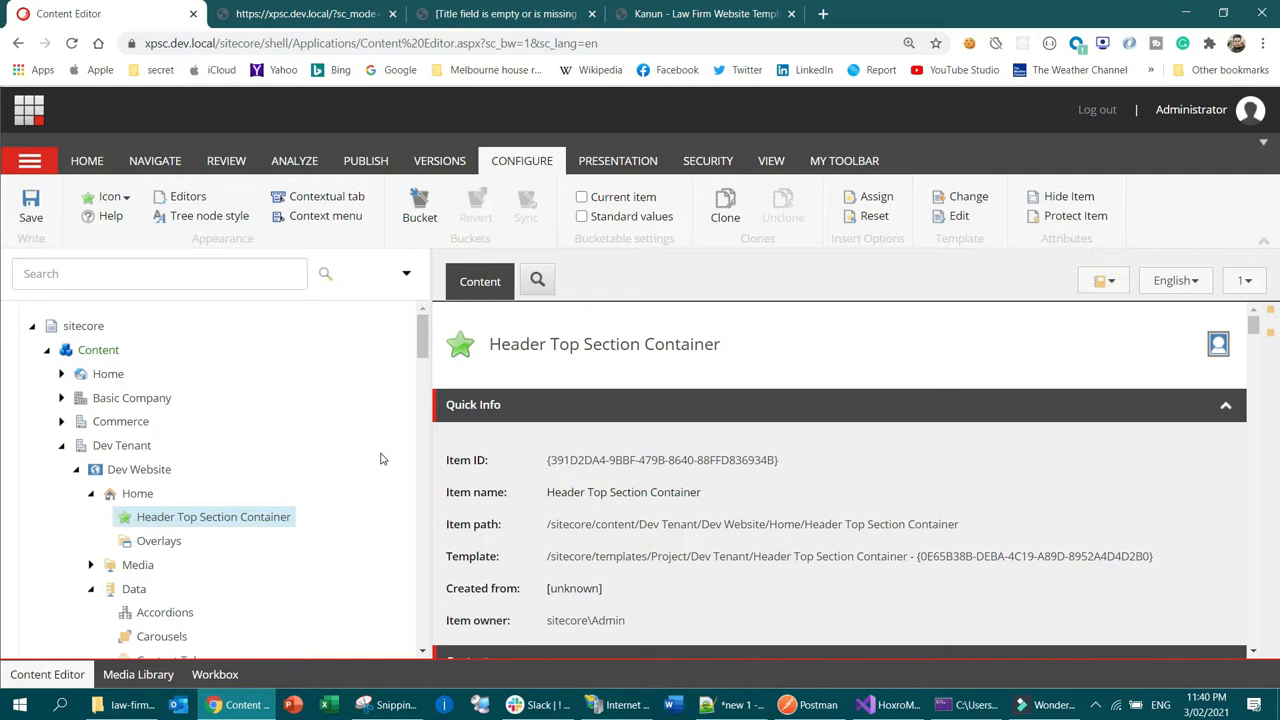
right_click(258, 516)
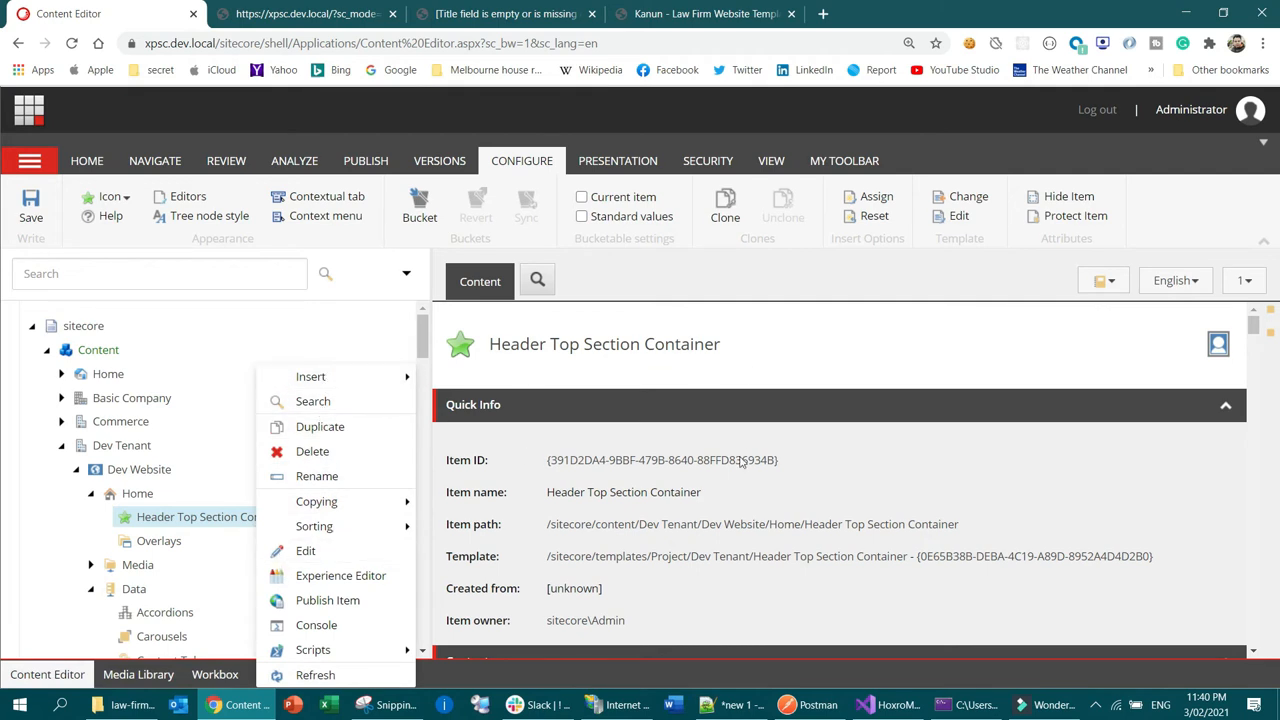
left_click(812, 471)
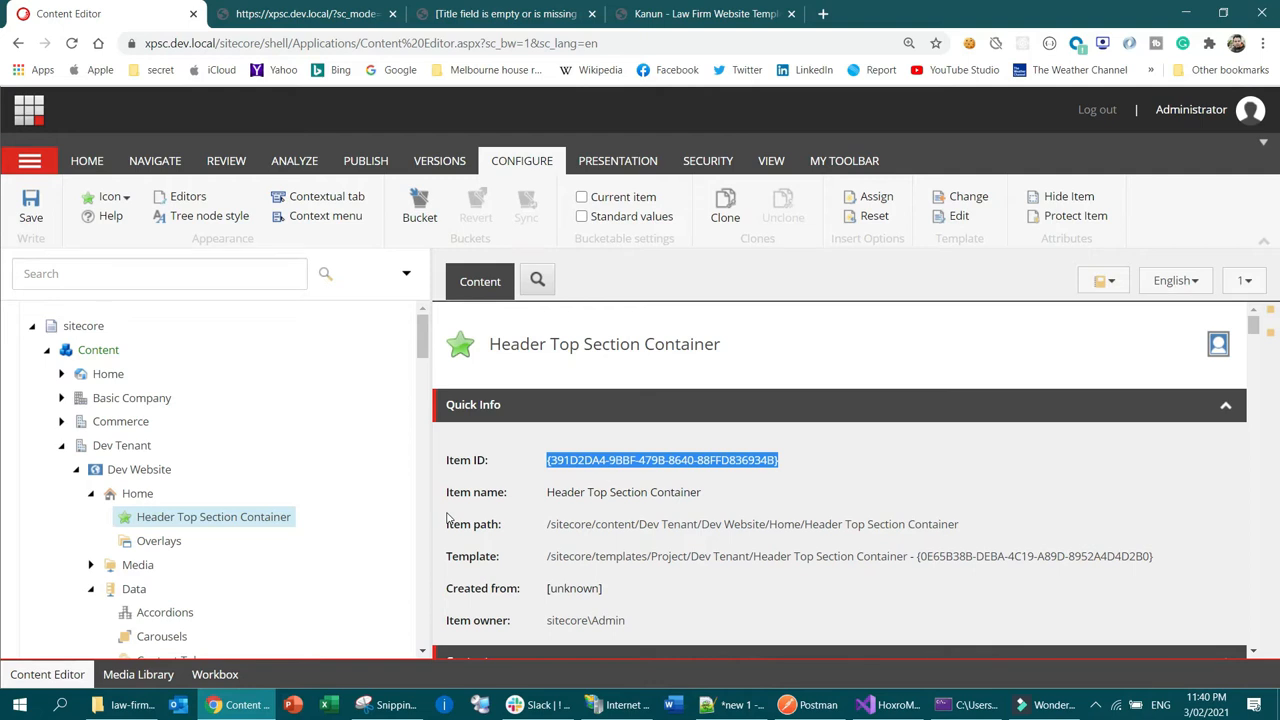
Start a new template in the Dev Tenant templates folder, using the Dev Tenant Page template as its base template
scroll(200, 445, "down", 10)
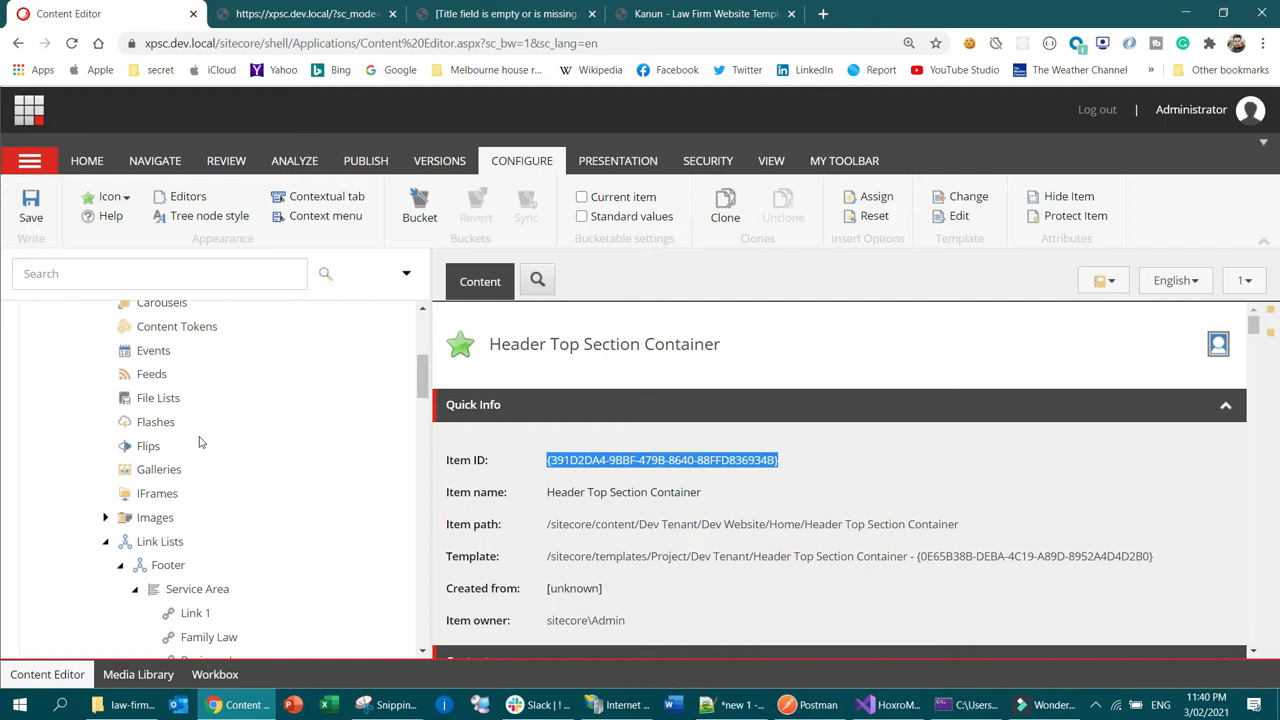
scroll(208, 455, "down", 15)
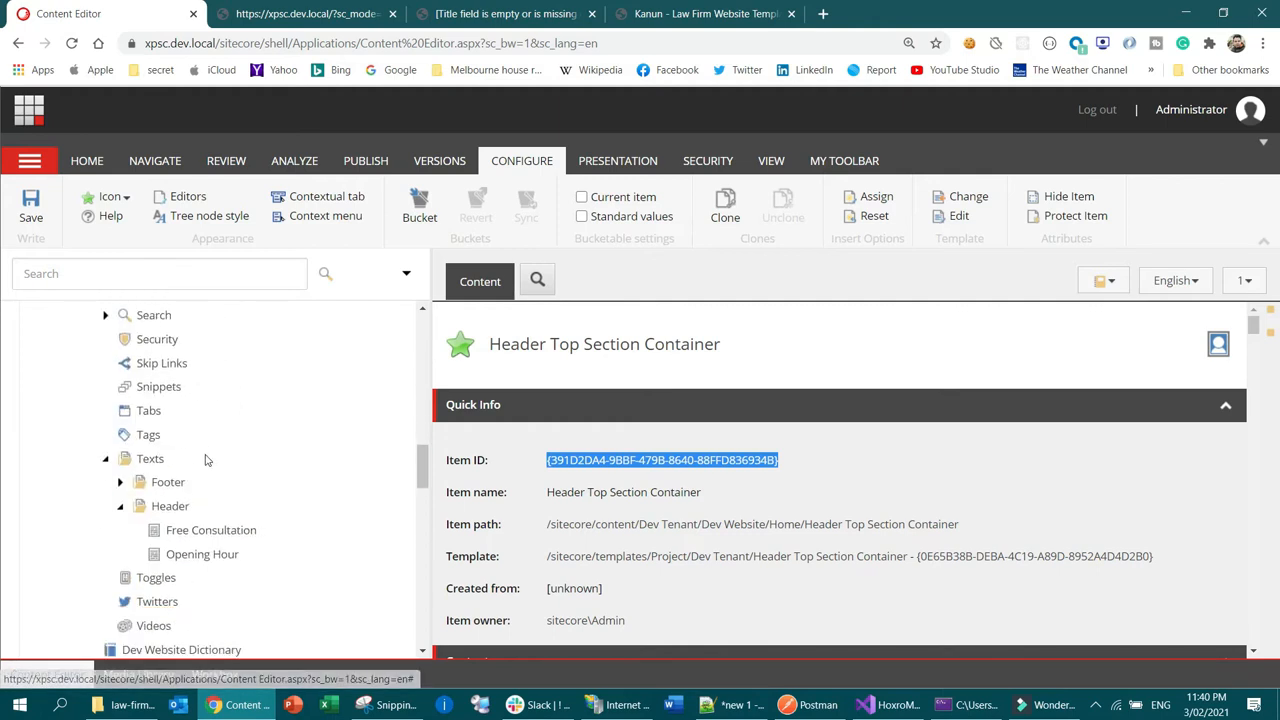
scroll(206, 462, "down", 4)
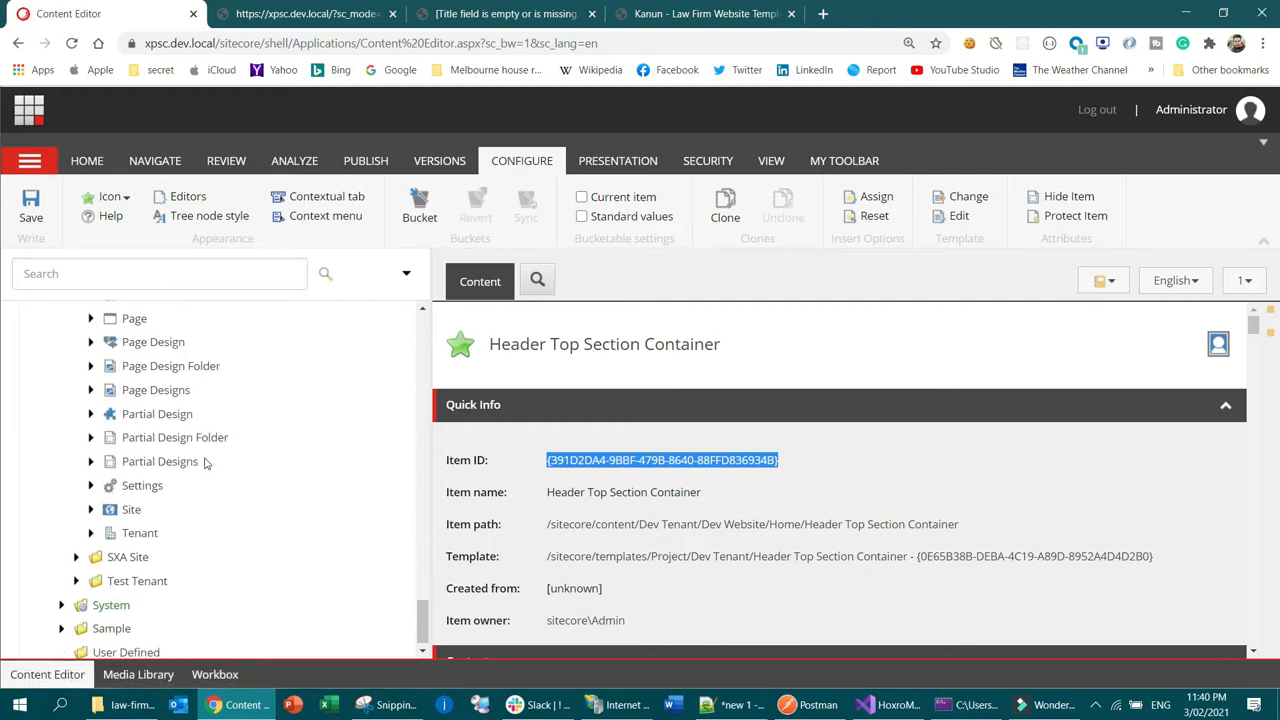
scroll(206, 464, "up", 3)
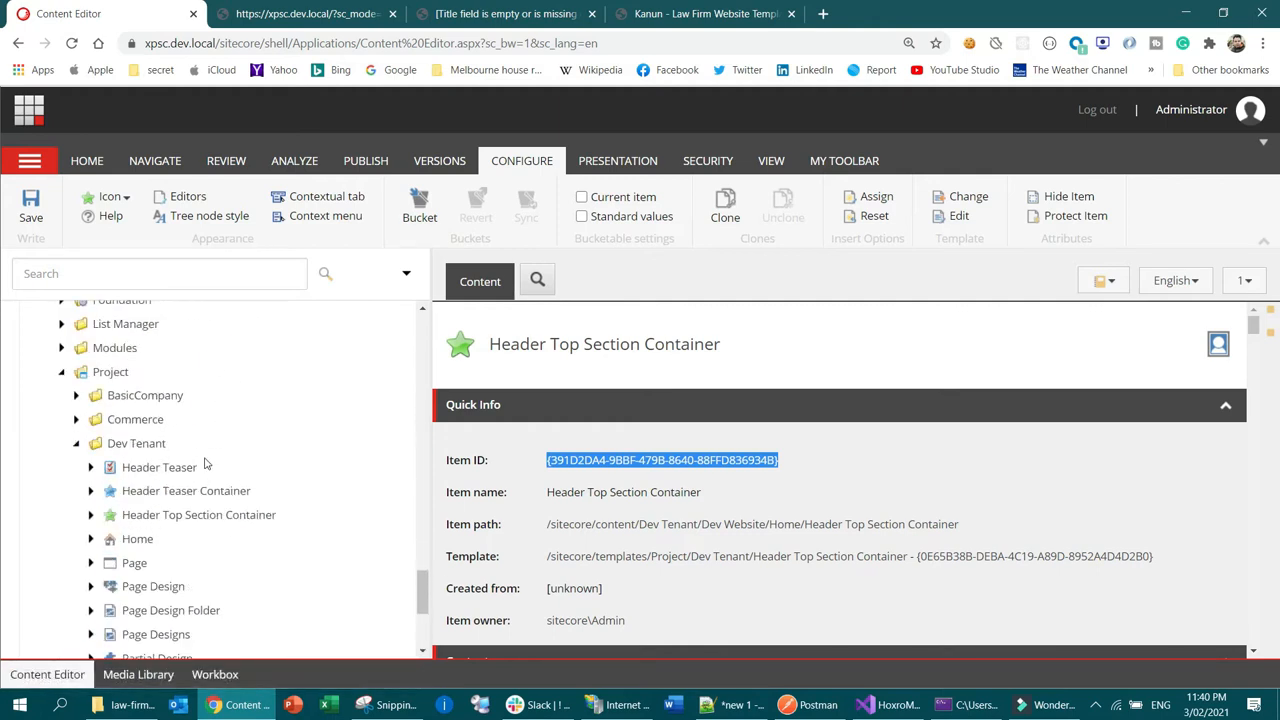
left_click(163, 448)
right_click(163, 448)
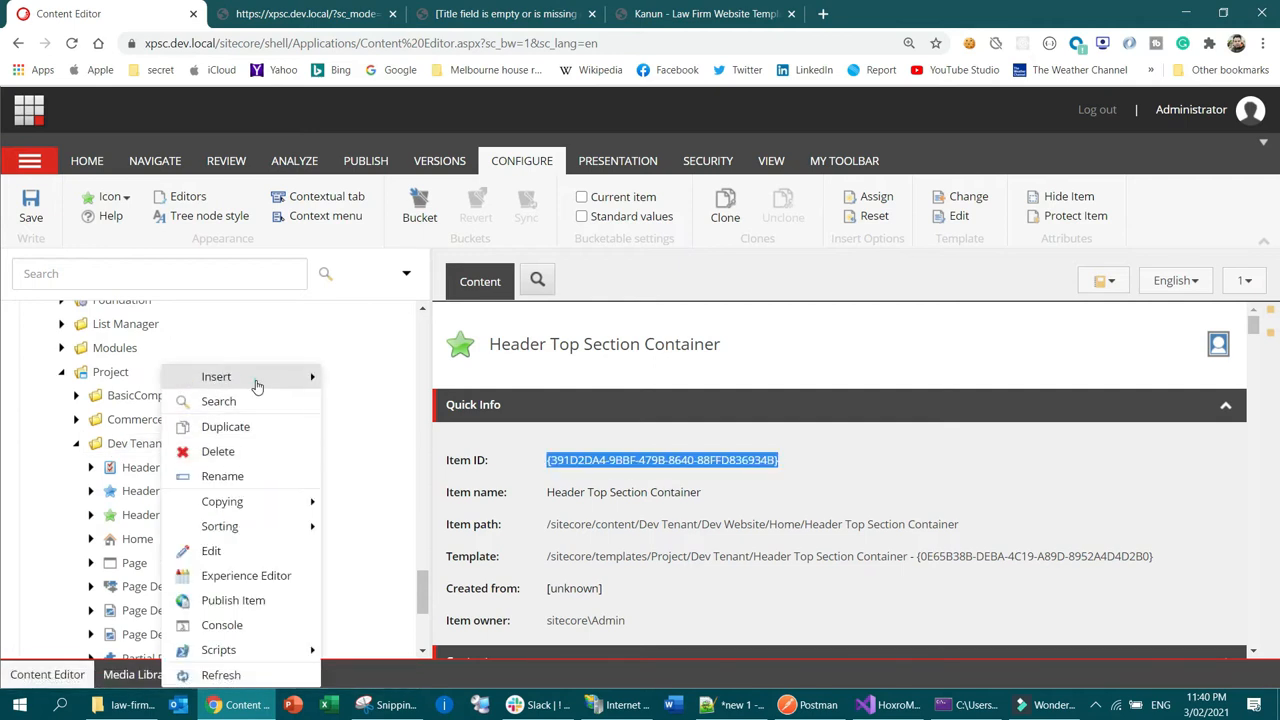
mouse_move(257, 383)
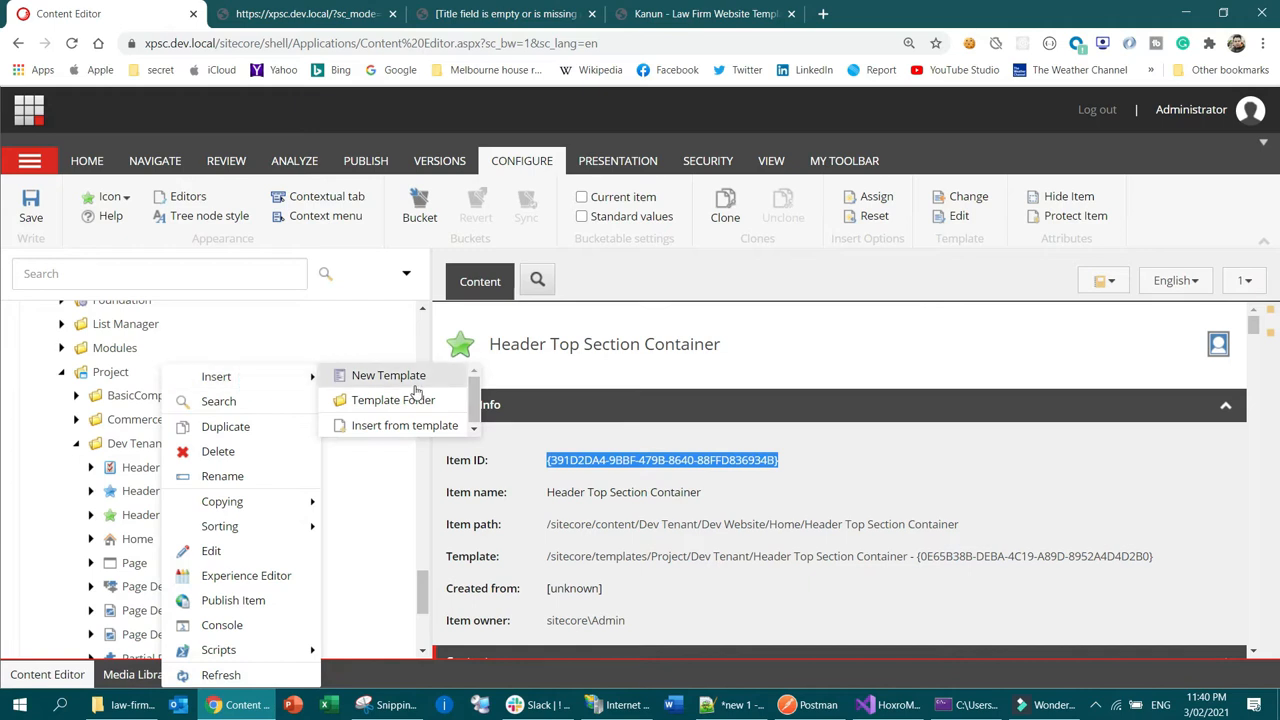
left_click(899, 352)
right_click(118, 448)
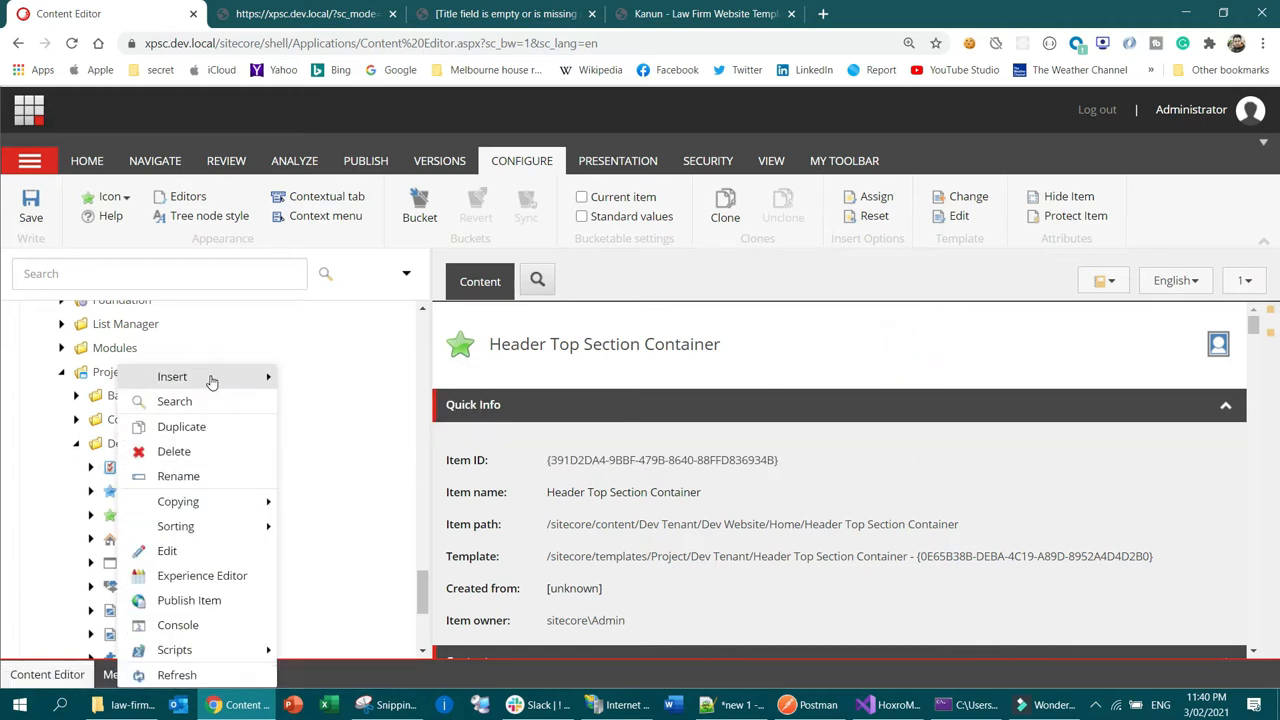
mouse_move(211, 382)
left_click(325, 380)
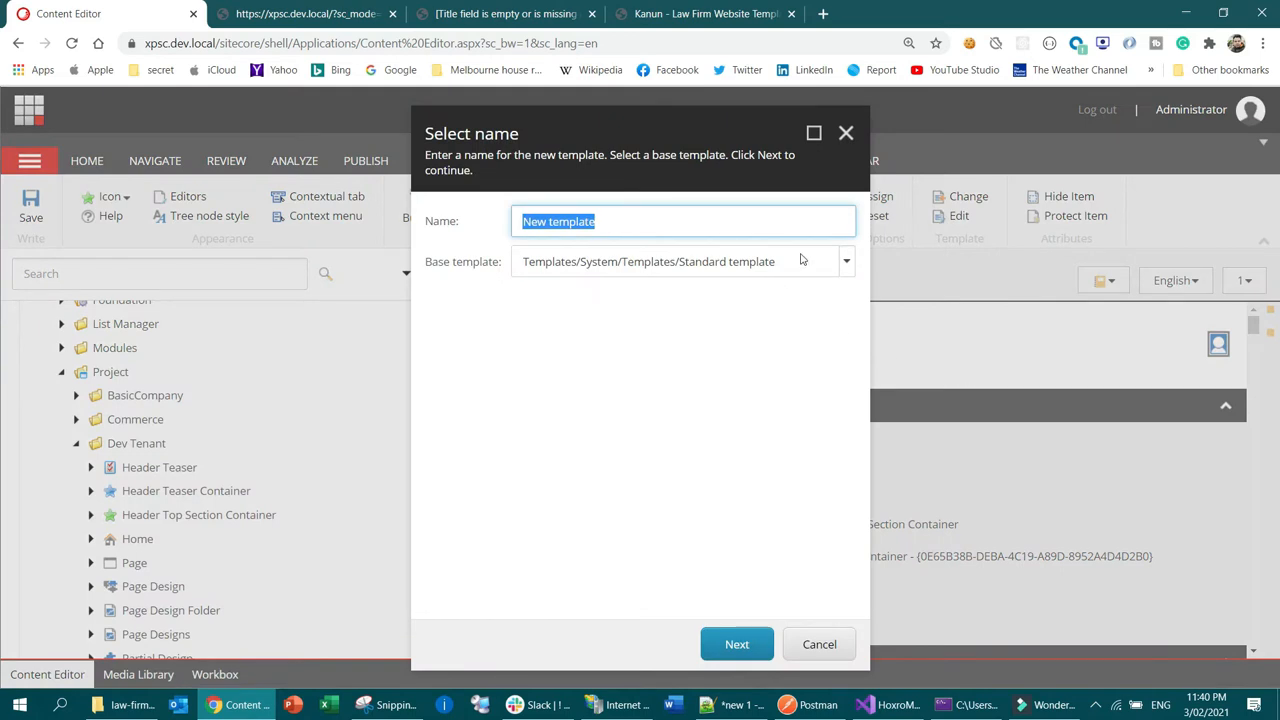
left_click(846, 261)
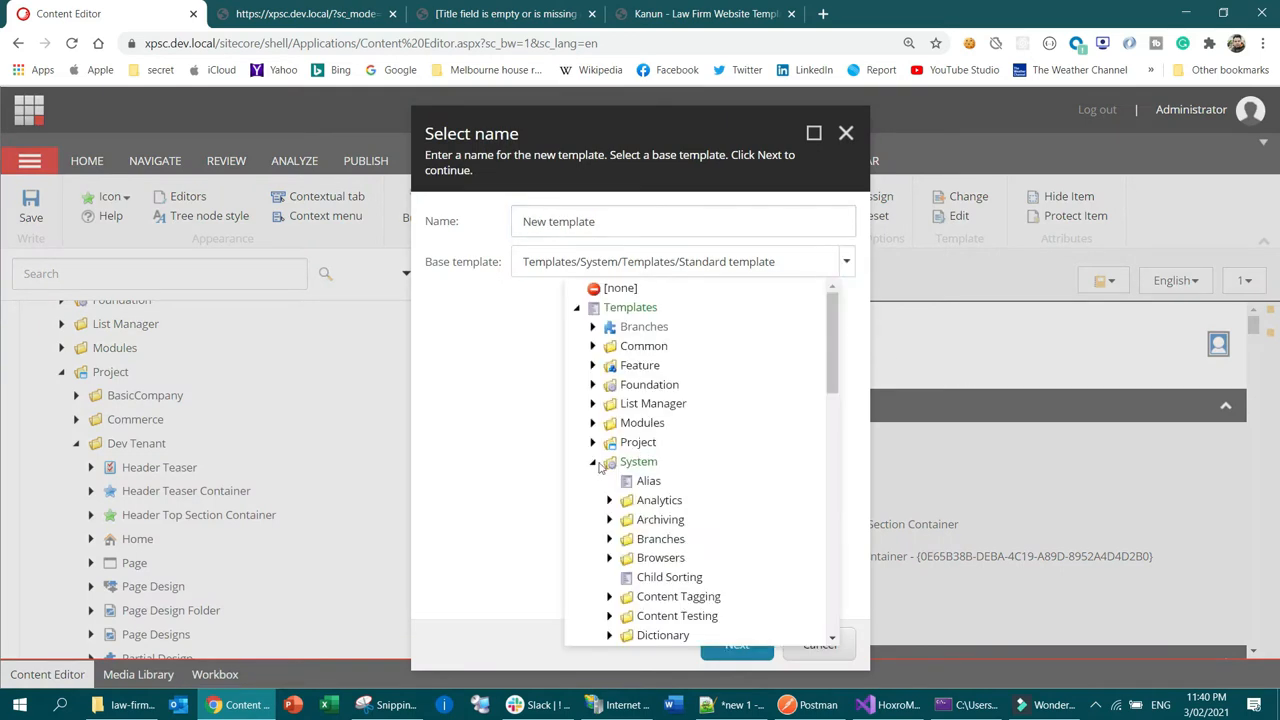
left_click(592, 442)
scroll(620, 440, "down", 2)
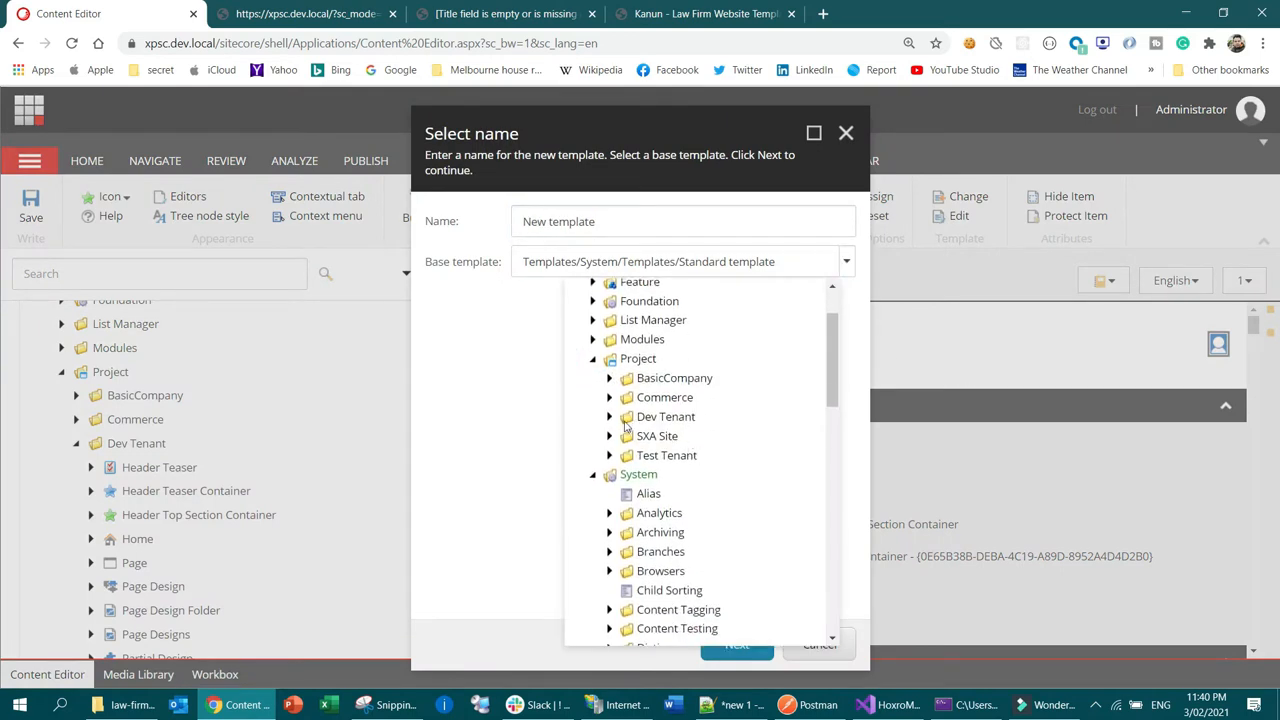
left_click(609, 417)
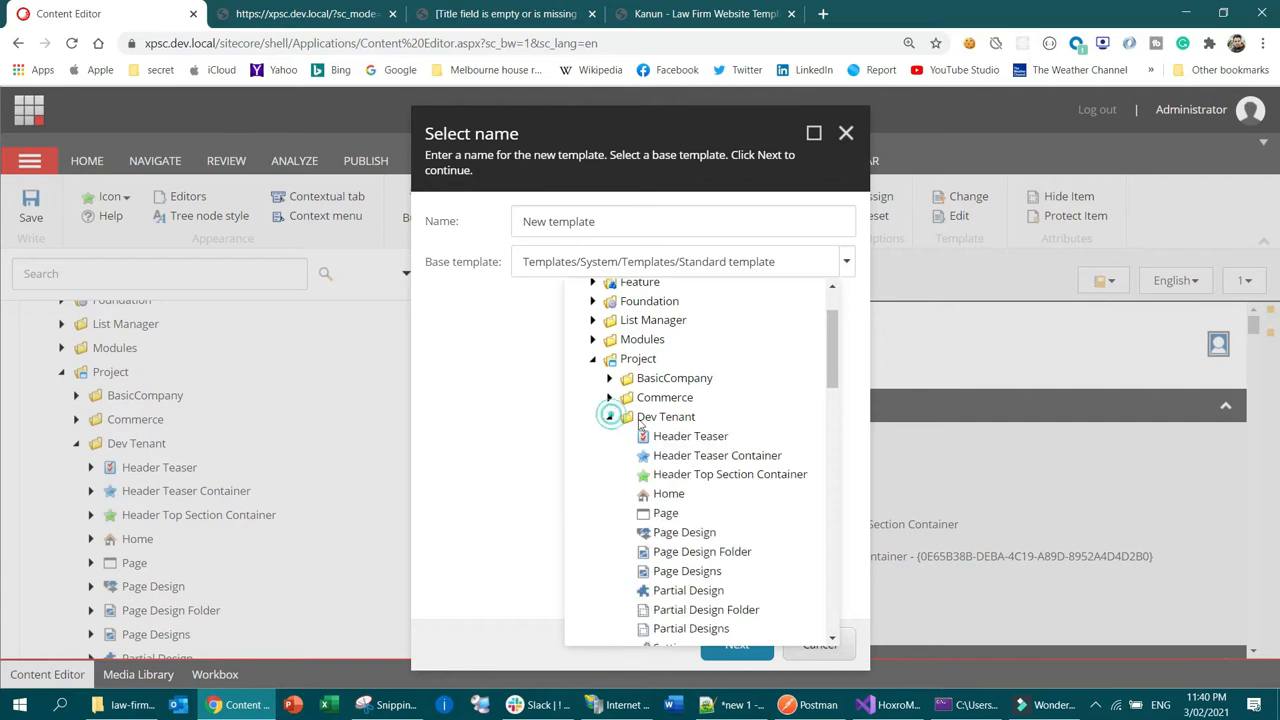
left_click(662, 514)
Name the template Header Top Section Component and finish creating it in the Dev Tenant folder
triple_click(632, 219)
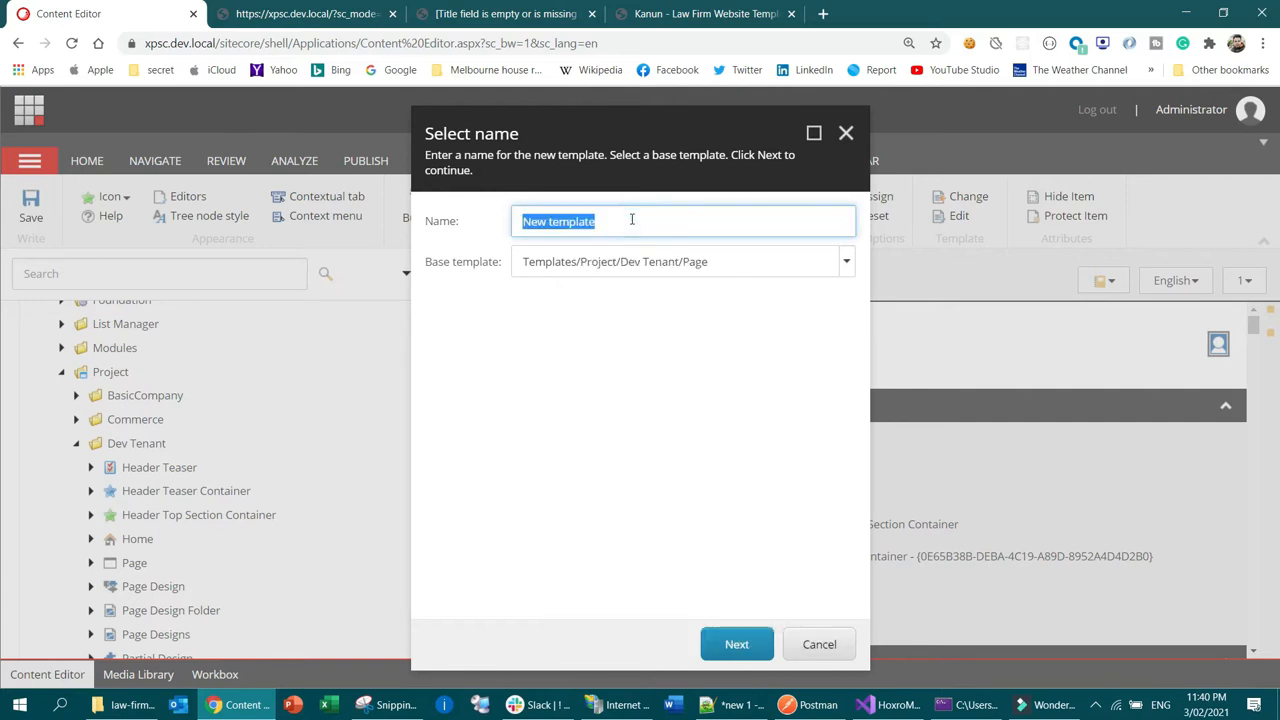
type("Header")
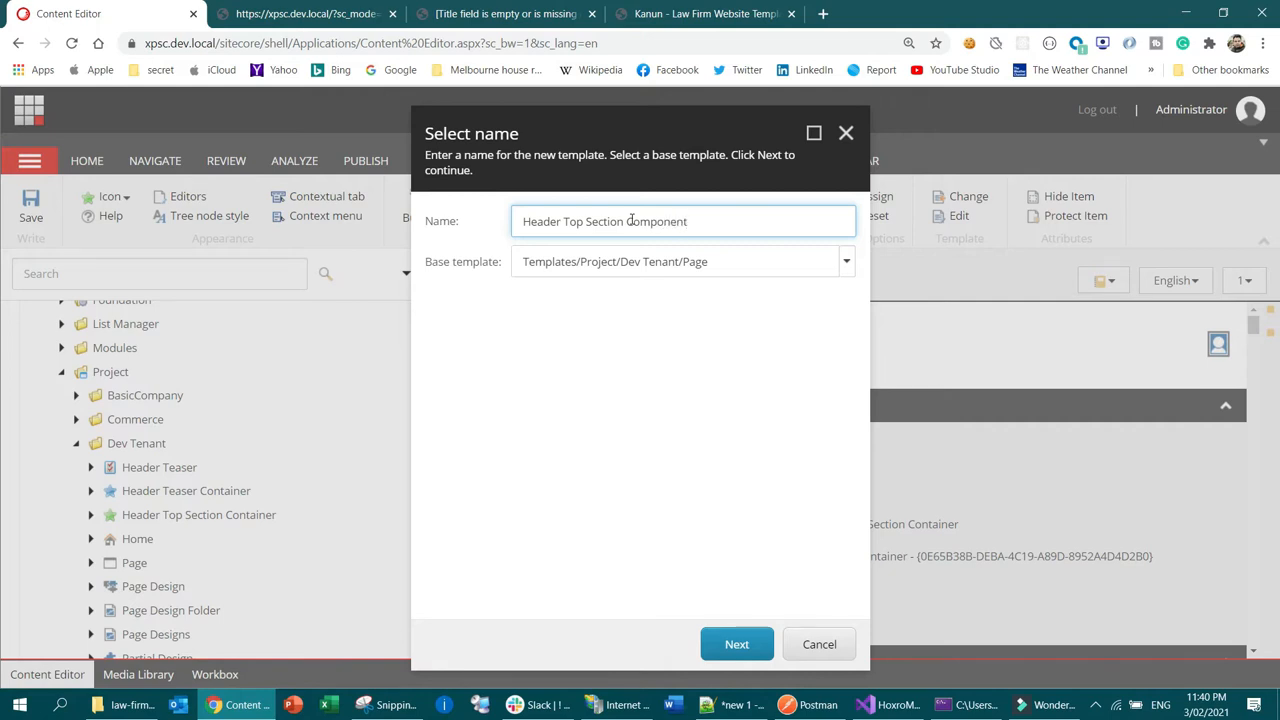
left_click(760, 642)
left_click(760, 644)
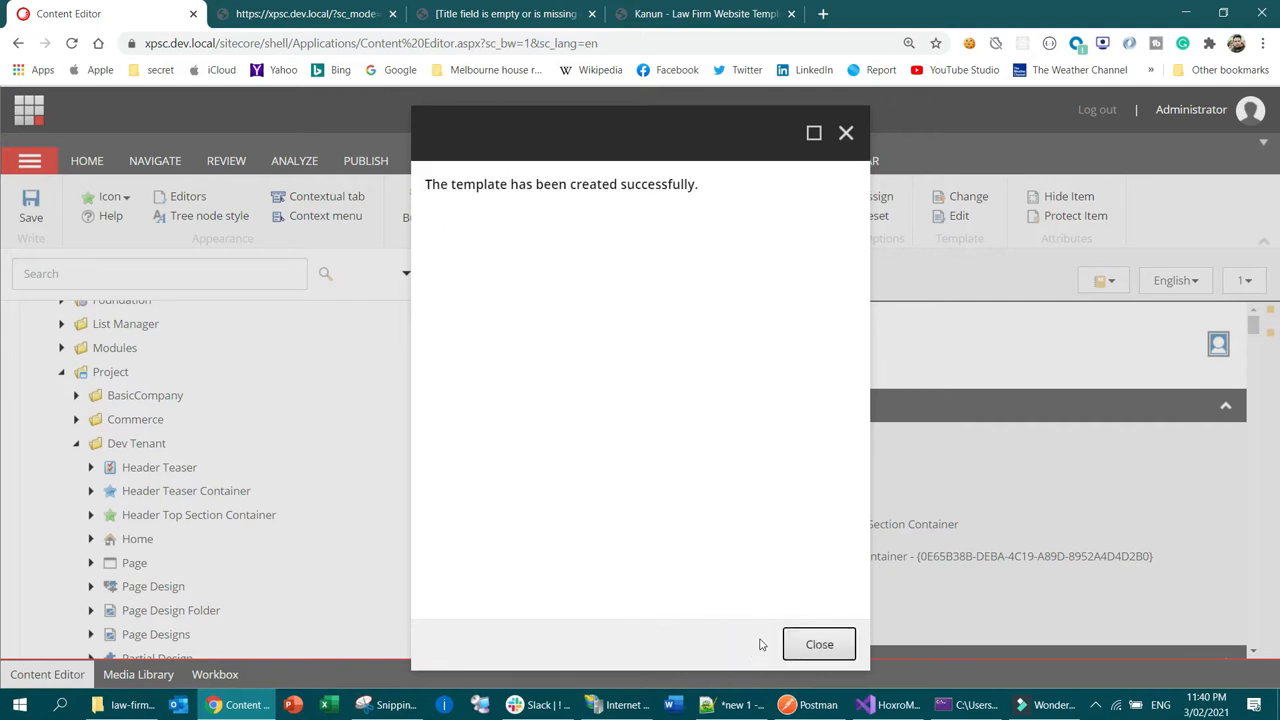
left_click(816, 644)
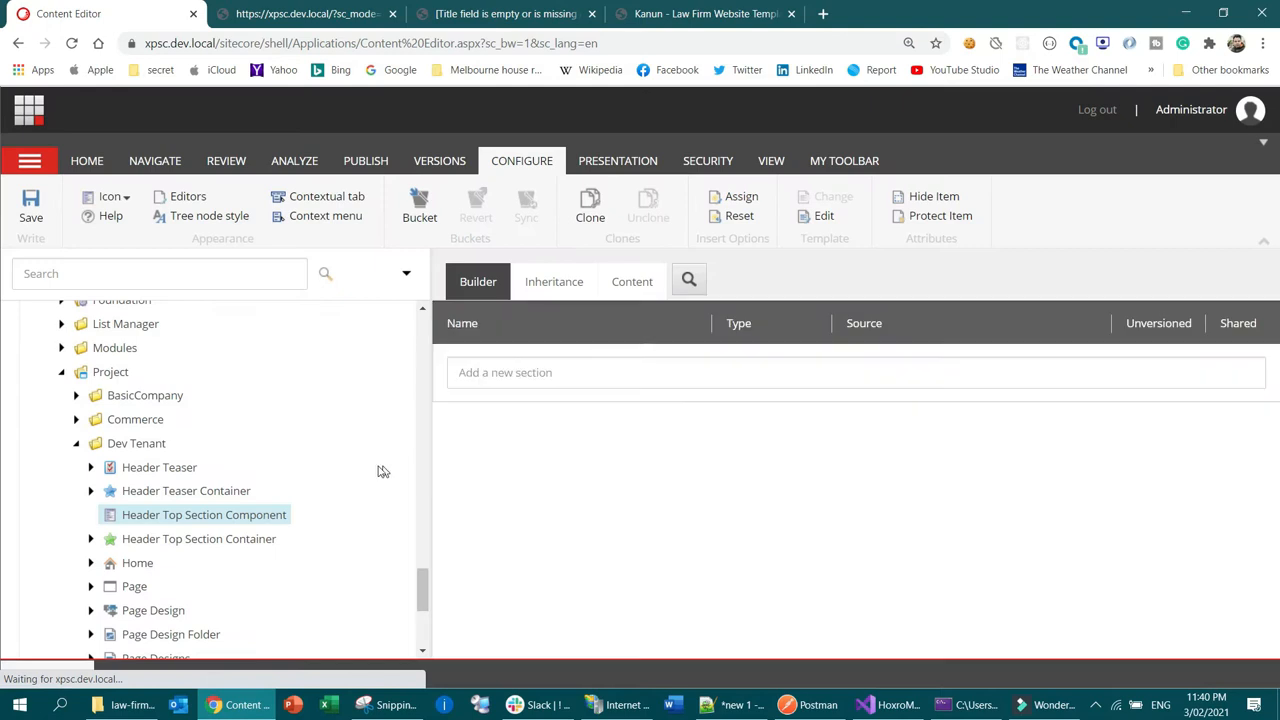
Assign the scroll icon next to the blue star to the Header Top Section Component template and save it
left_click(115, 200)
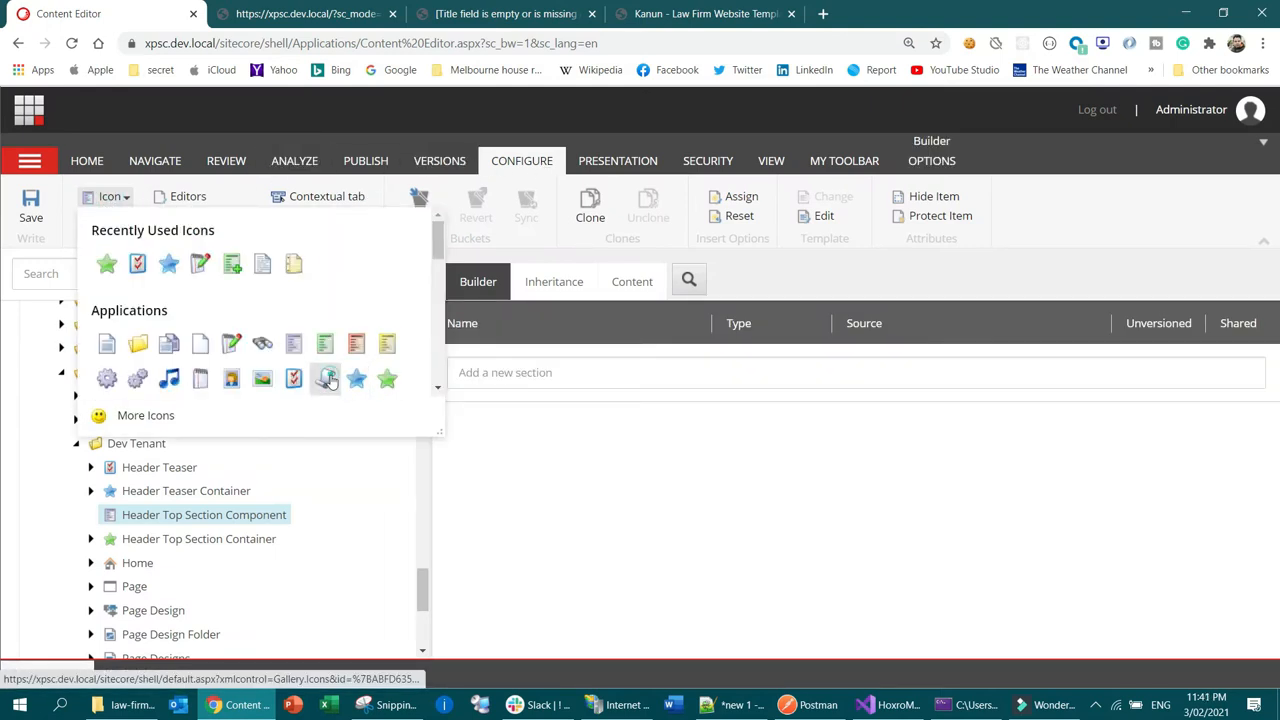
left_click(329, 380)
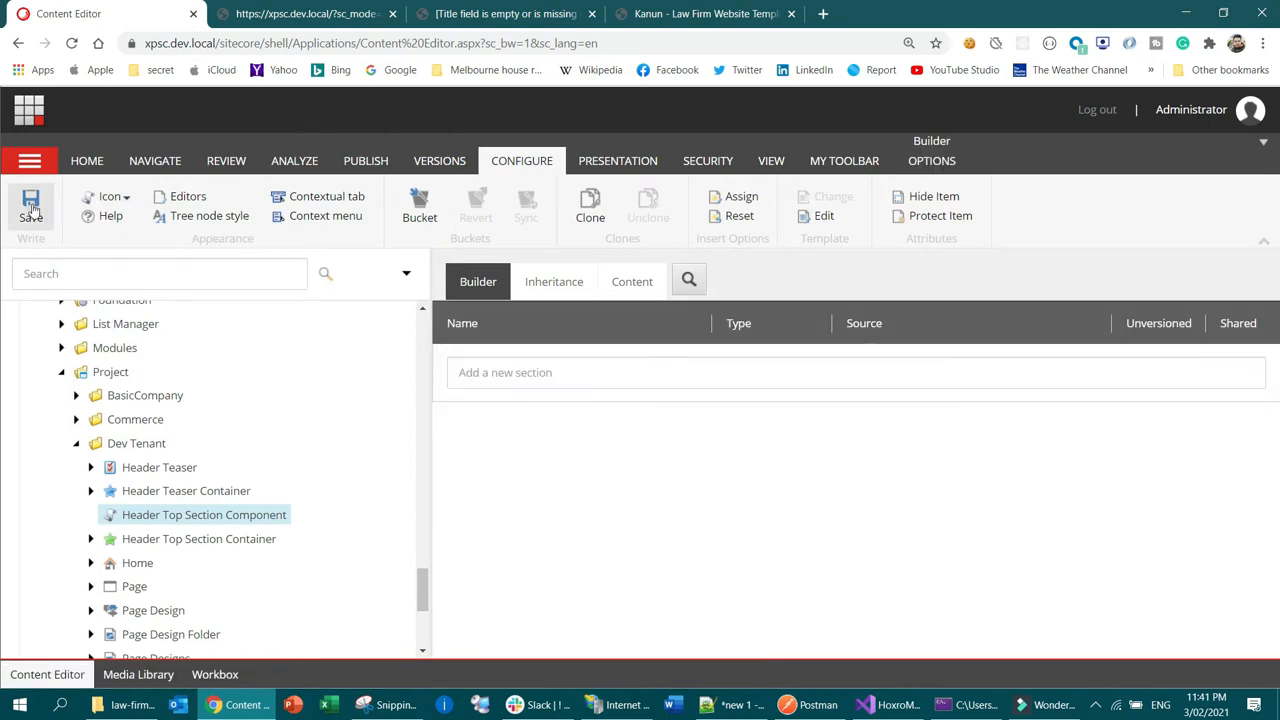
left_click(31, 207)
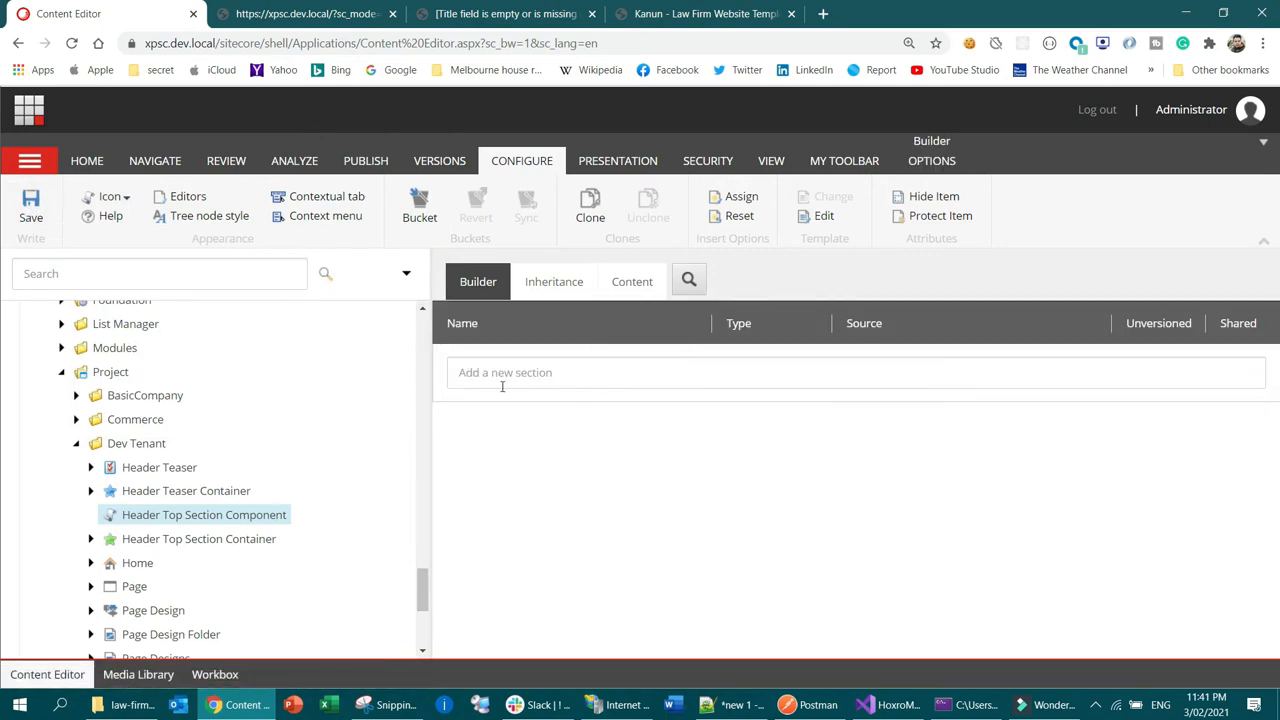
Review the Learn About Us heading and its paragraphs on the Kanun law firm page to identify the fields needed
left_click(551, 366)
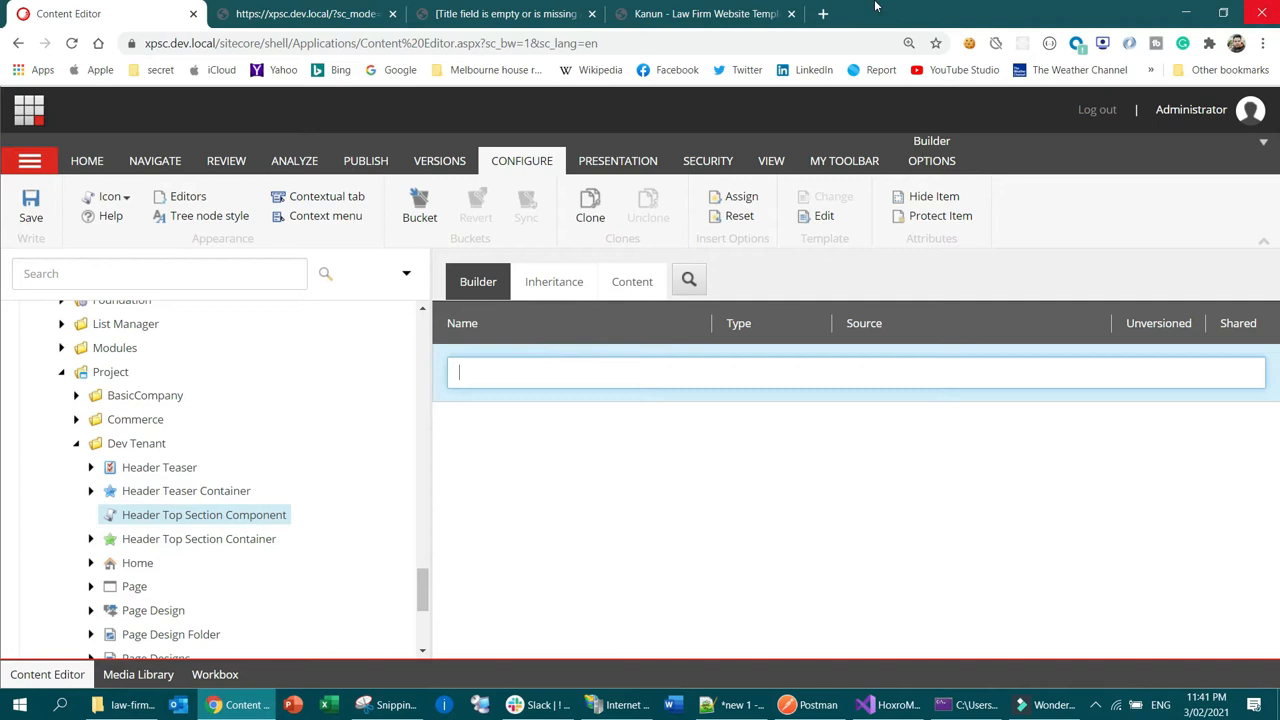
left_click(700, 13)
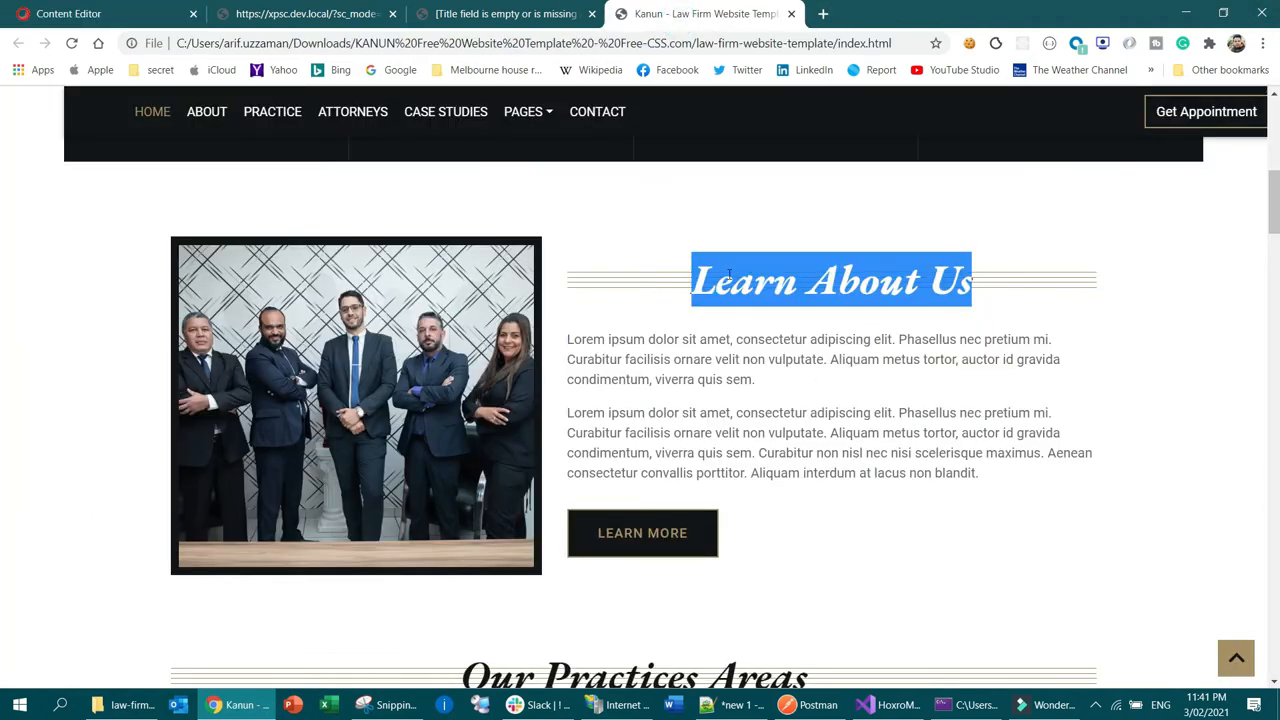
left_click_drag(575, 338, 1030, 474)
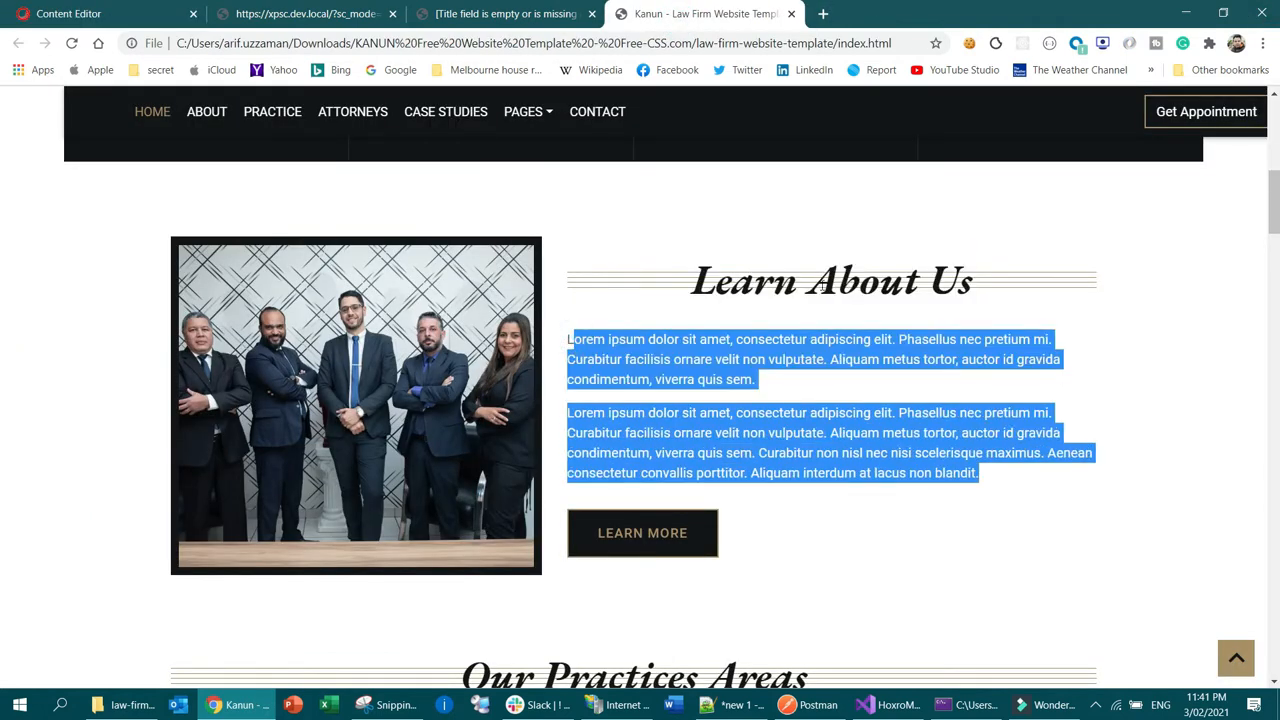
left_click_drag(689, 291, 976, 290)
left_click_drag(568, 341, 1068, 452)
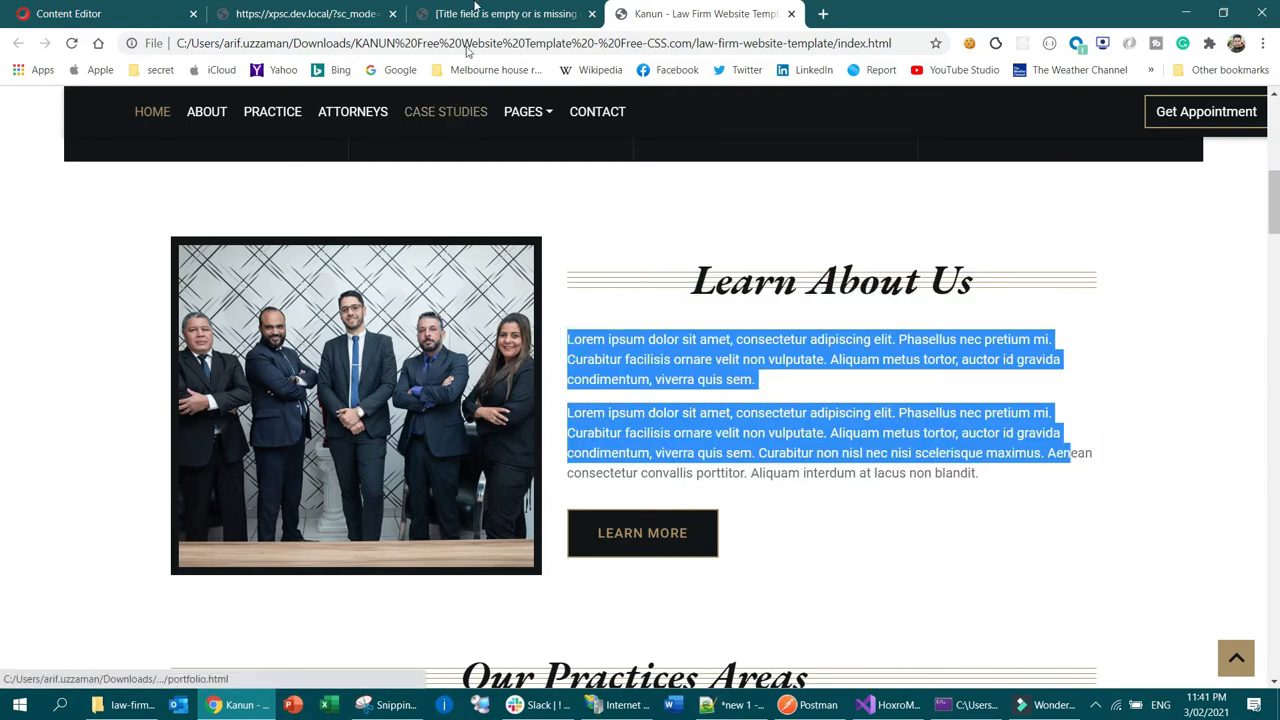
left_click(145, 14)
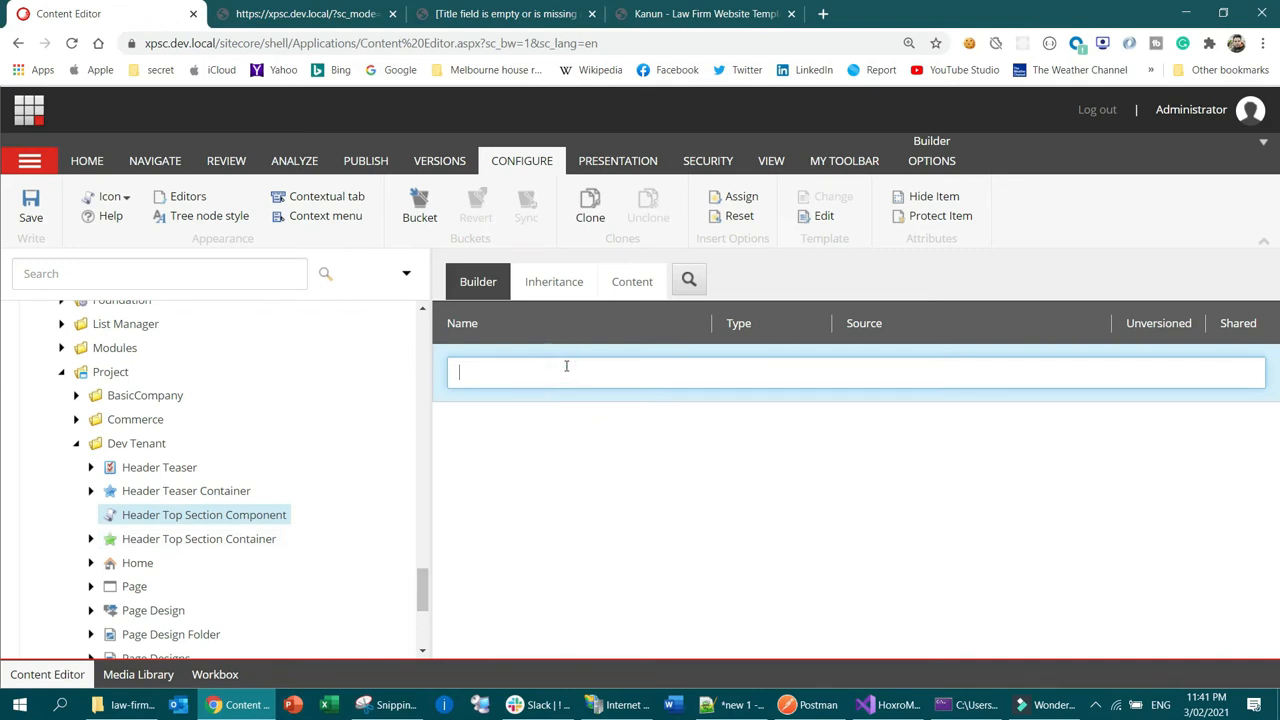
Add a section named Fields to the Header Top Section Component template, with a Single-Line Text field named Header Title
type("Fi")
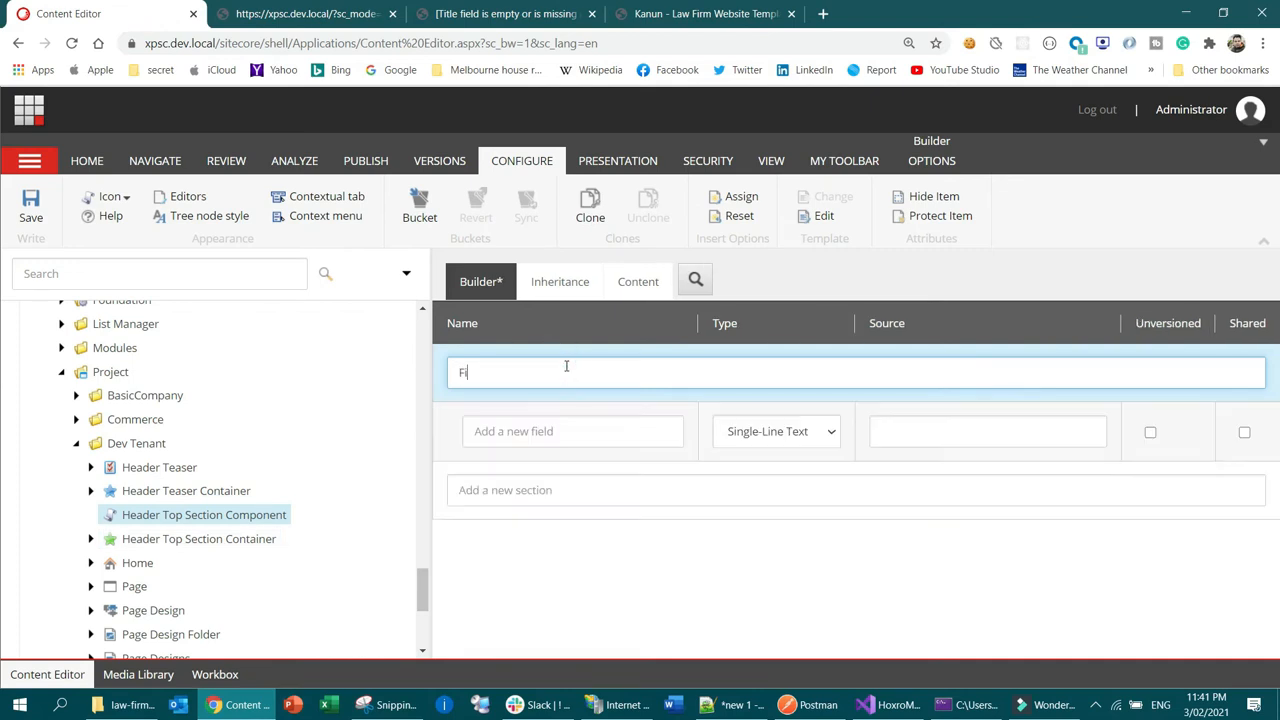
type("elds")
left_click(524, 434)
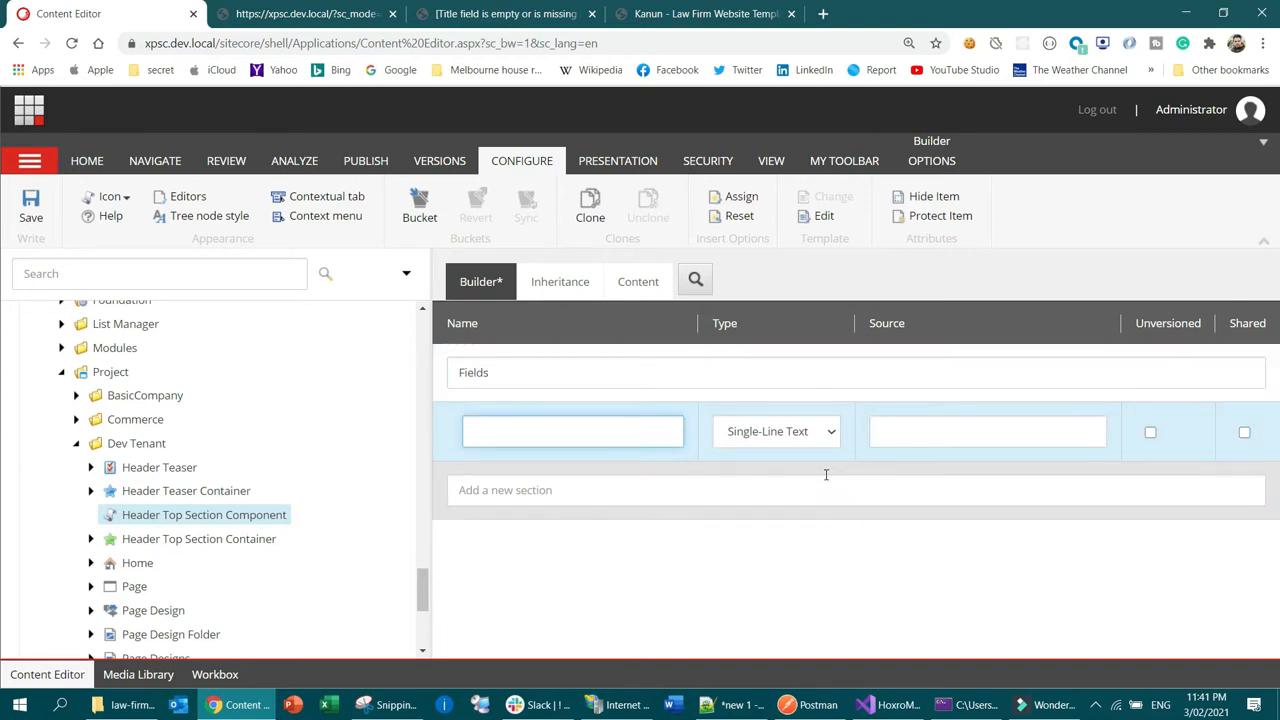
type("Title")
key("ctrl+a")
type("Hea")
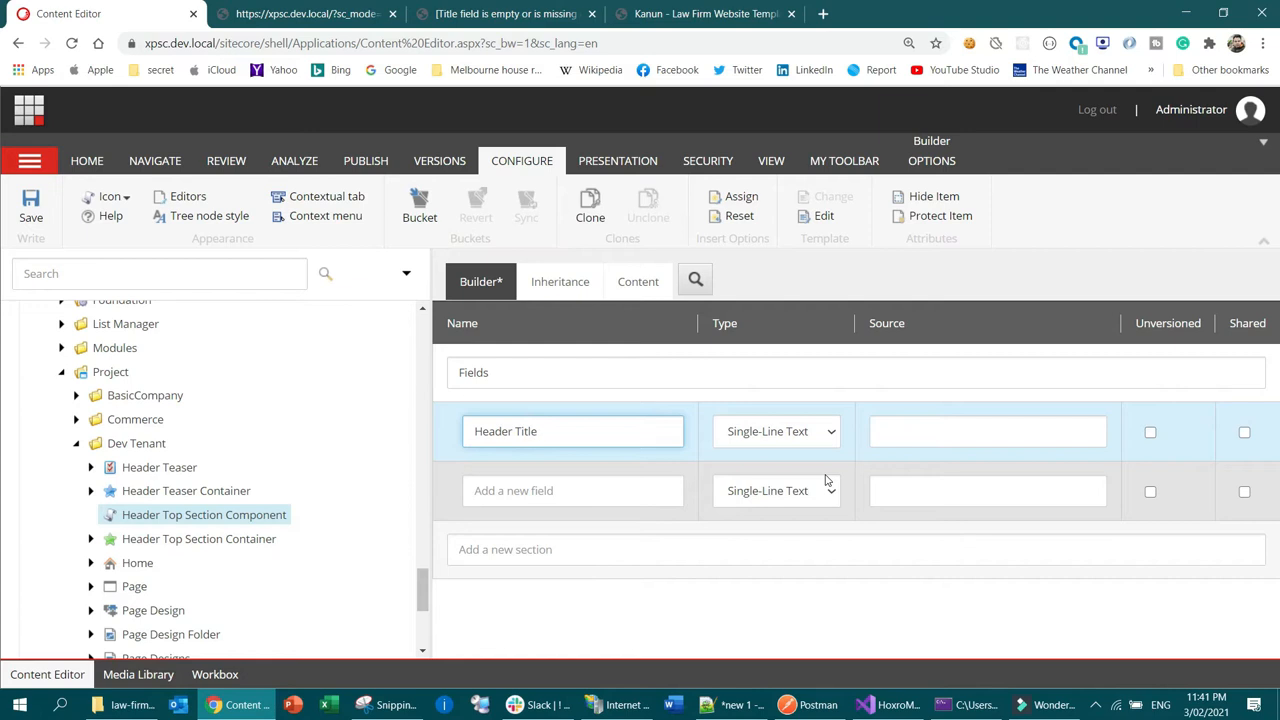
Add a field named Summary below Header Title and set its type to Multi-Line Text
left_click(611, 486)
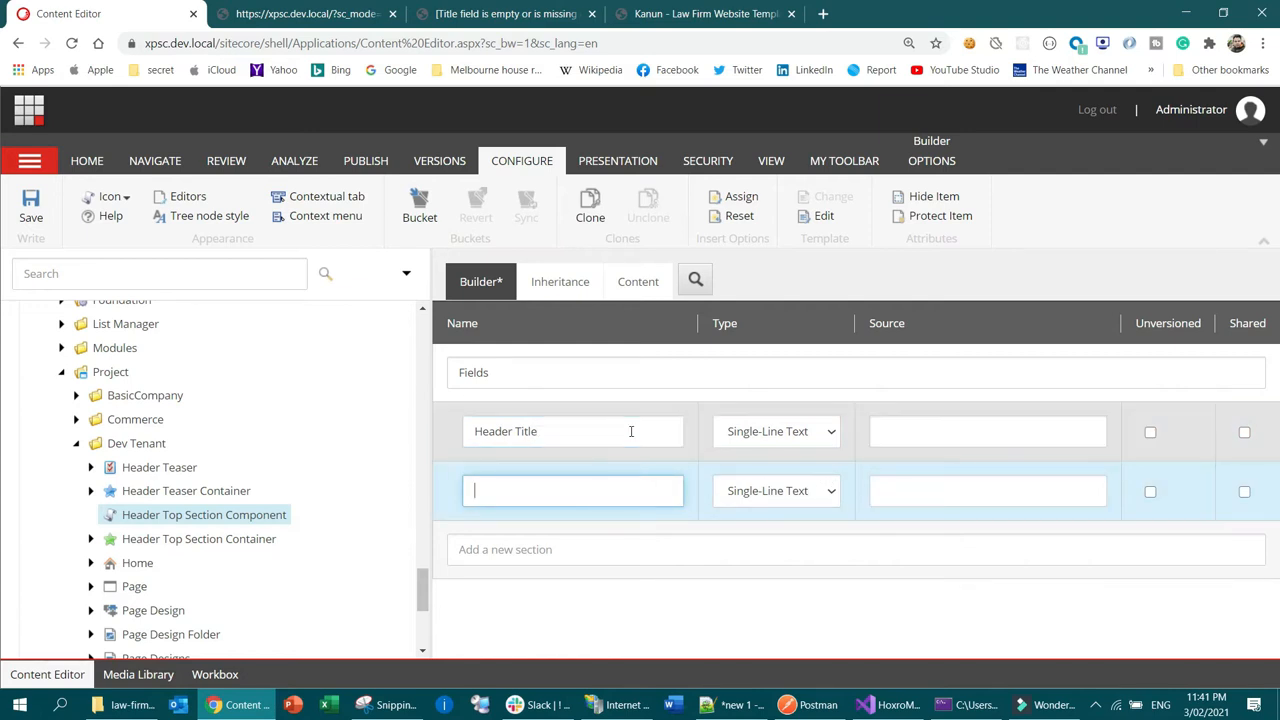
type("Summary")
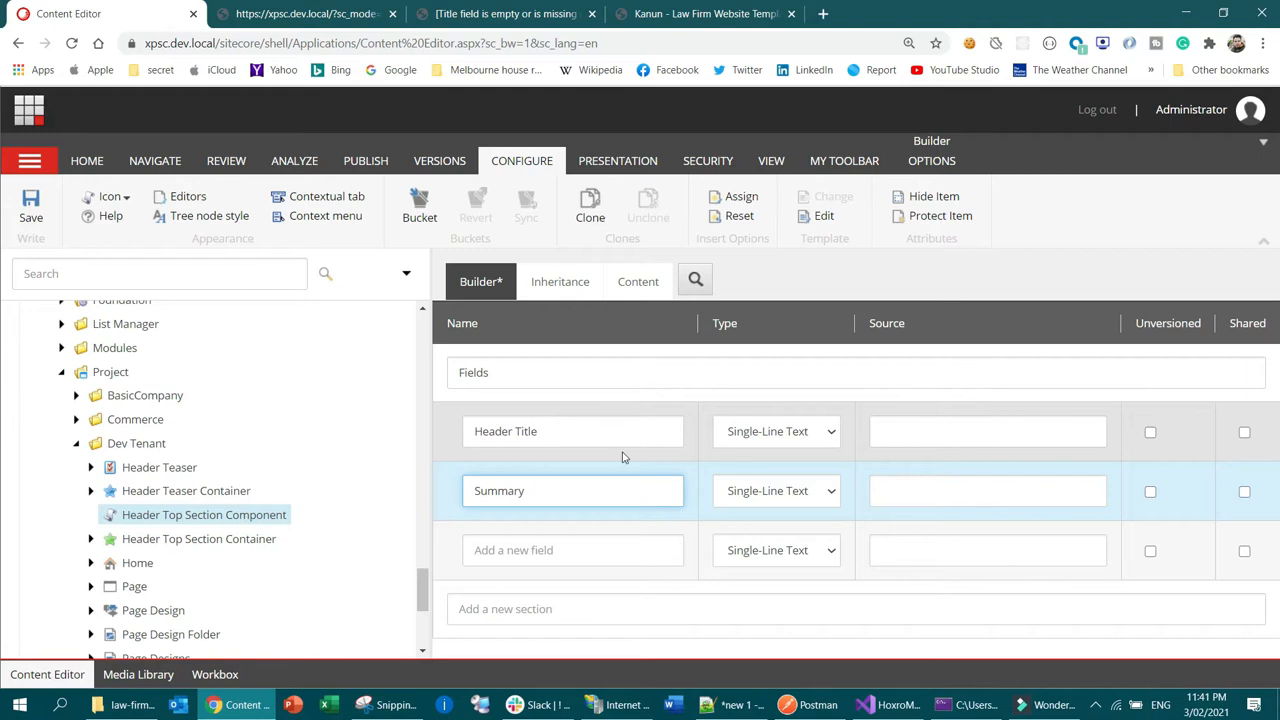
left_click(771, 491)
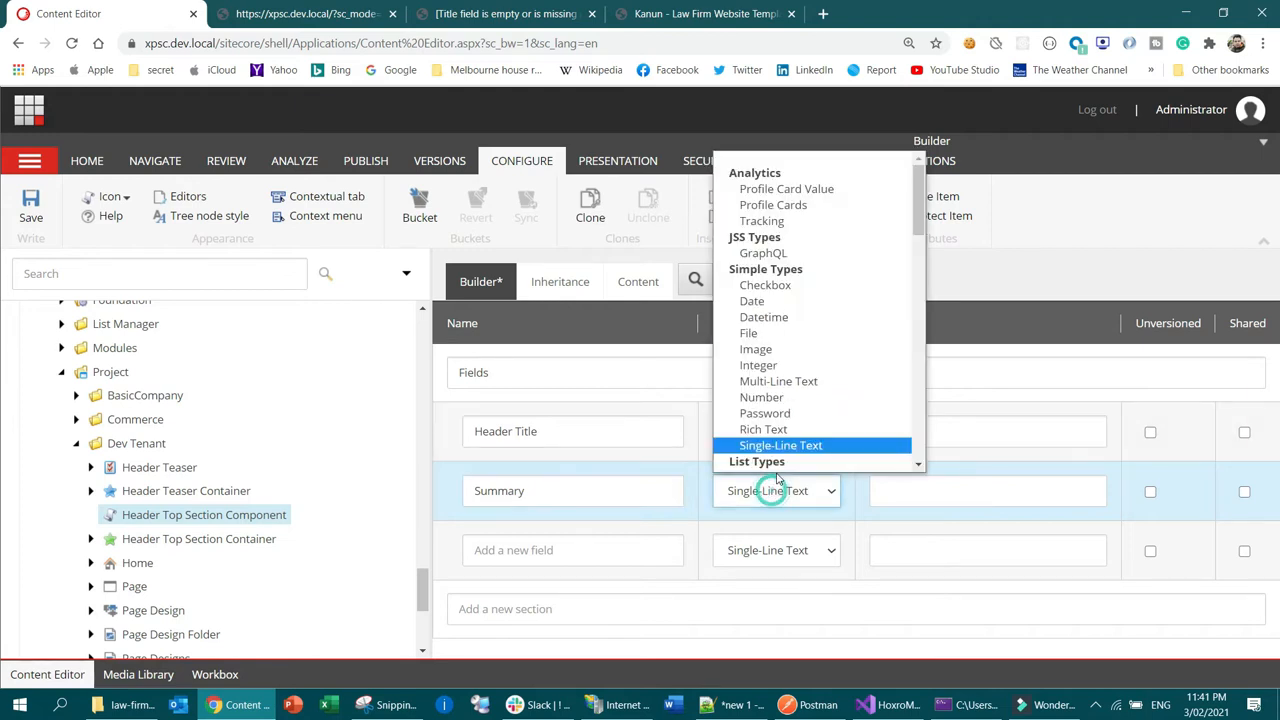
key("m")
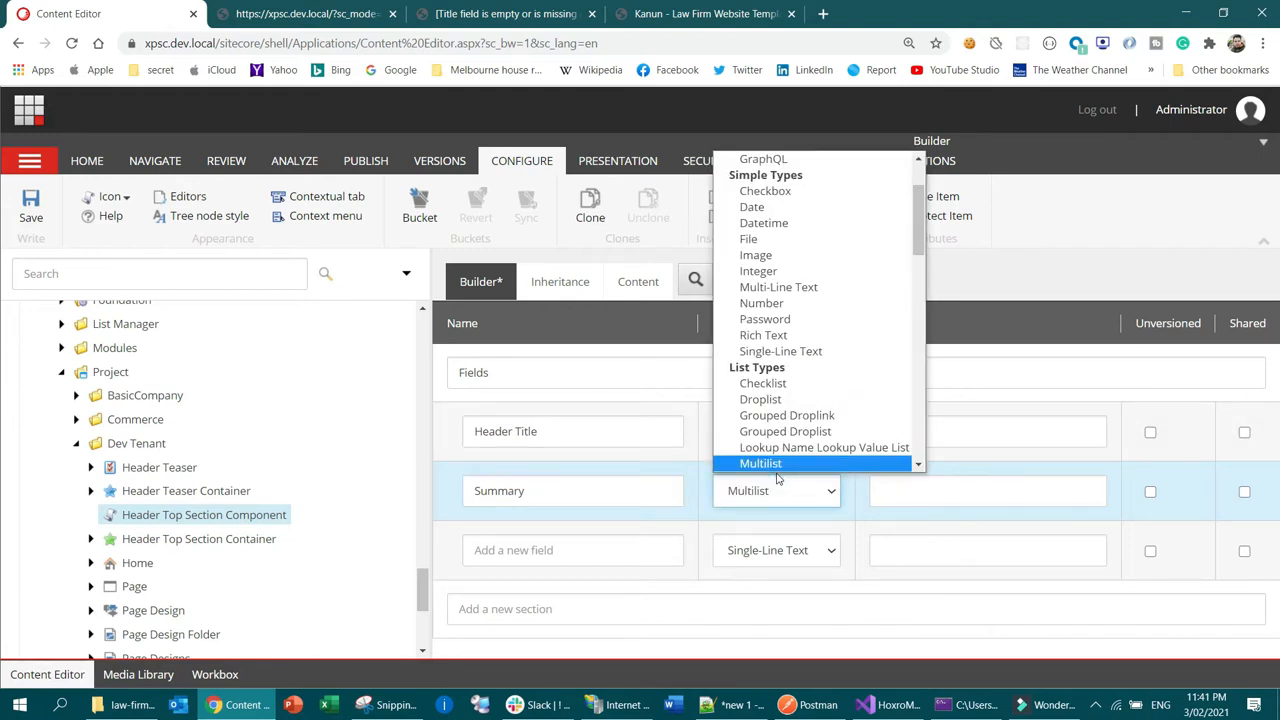
scroll(806, 407, "down", 3)
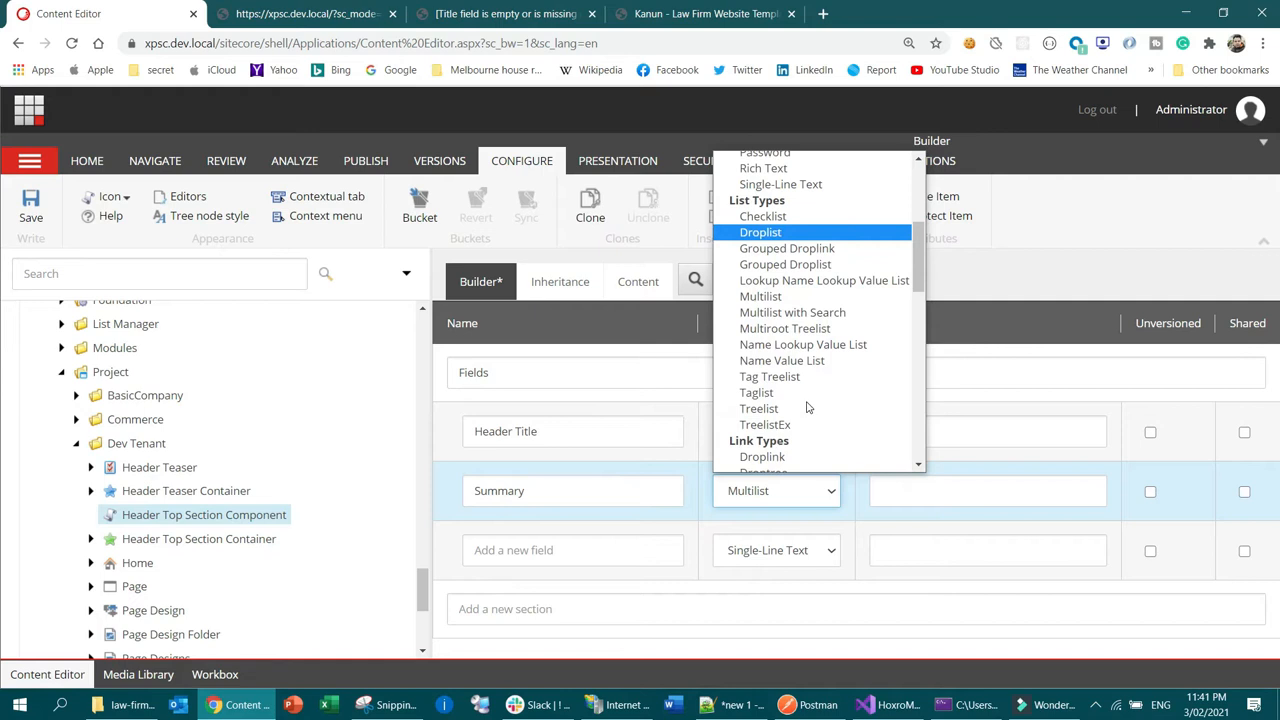
key("m")
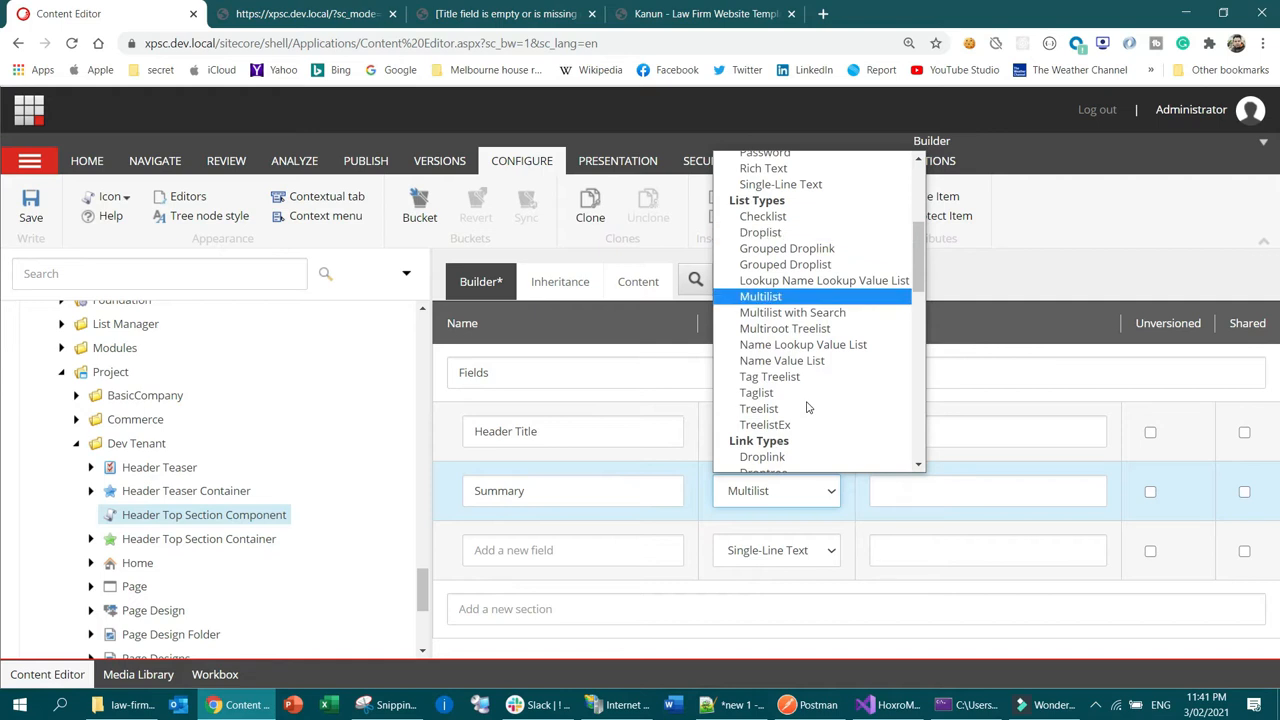
scroll(808, 407, "up", 5)
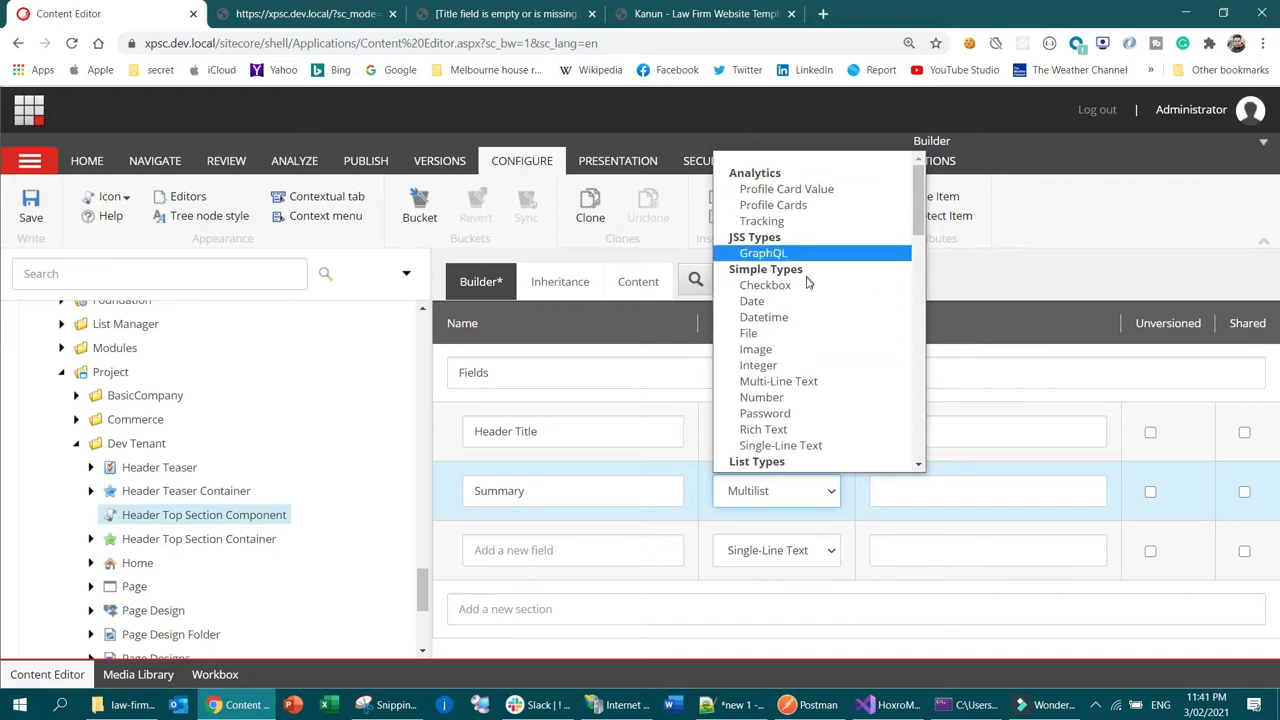
left_click(790, 381)
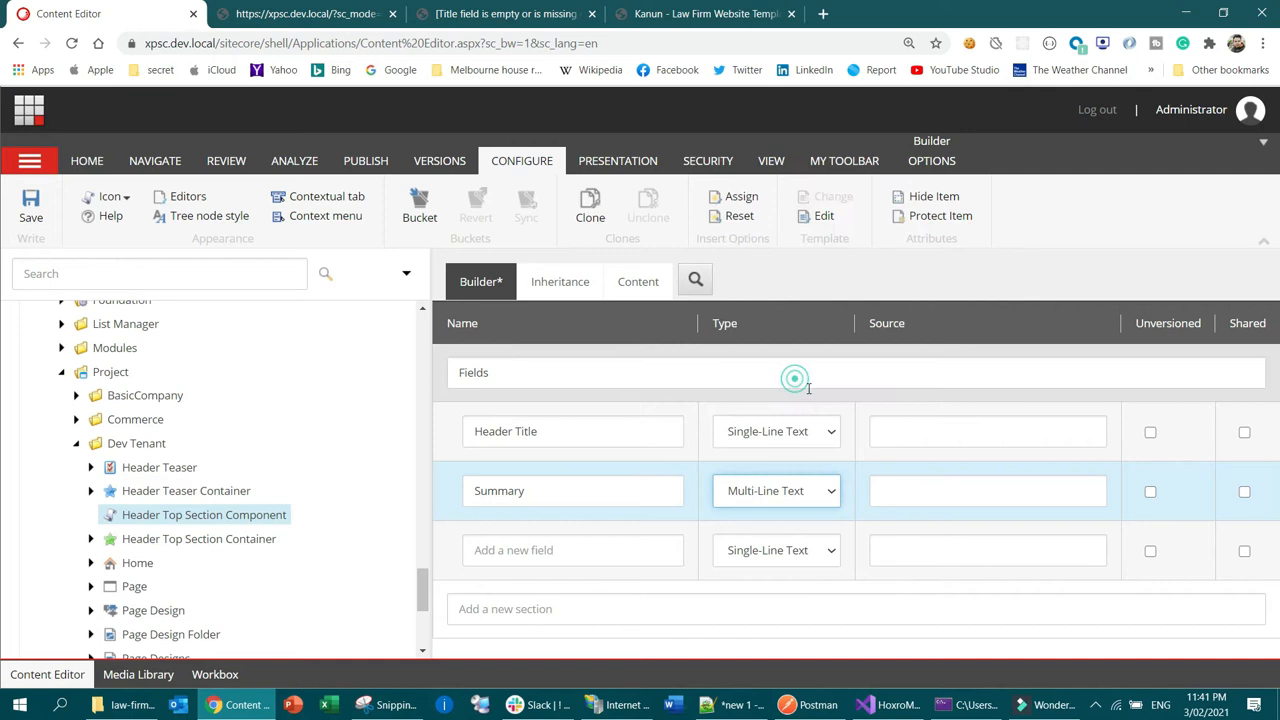
Add a field named Image with the Image type and save the Header Top Section Component template
left_click(611, 559)
type("Image")
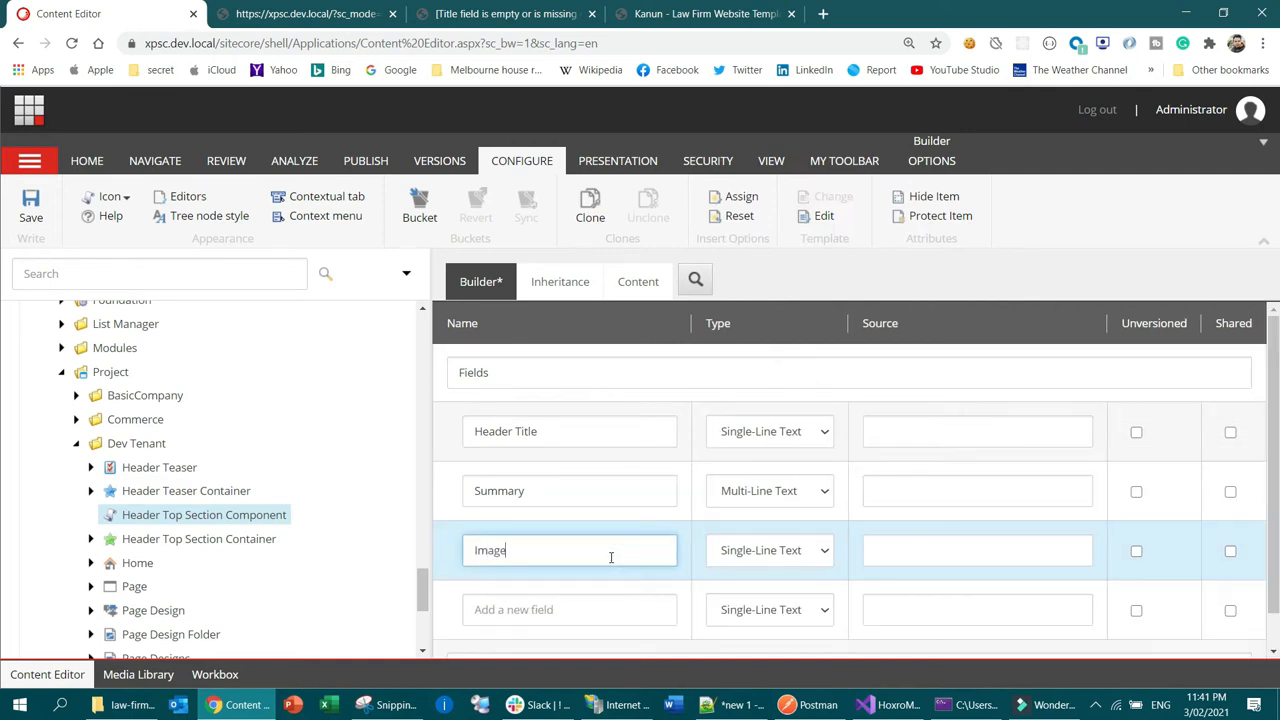
left_click(750, 549)
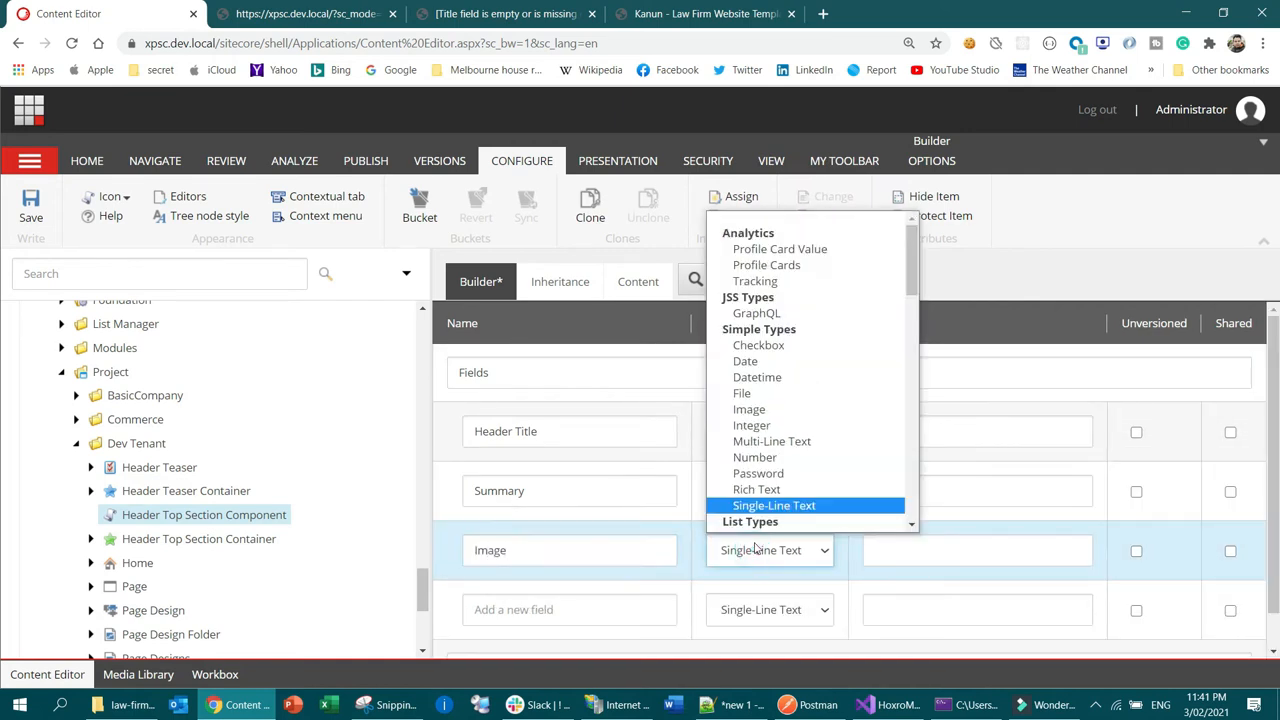
key("i")
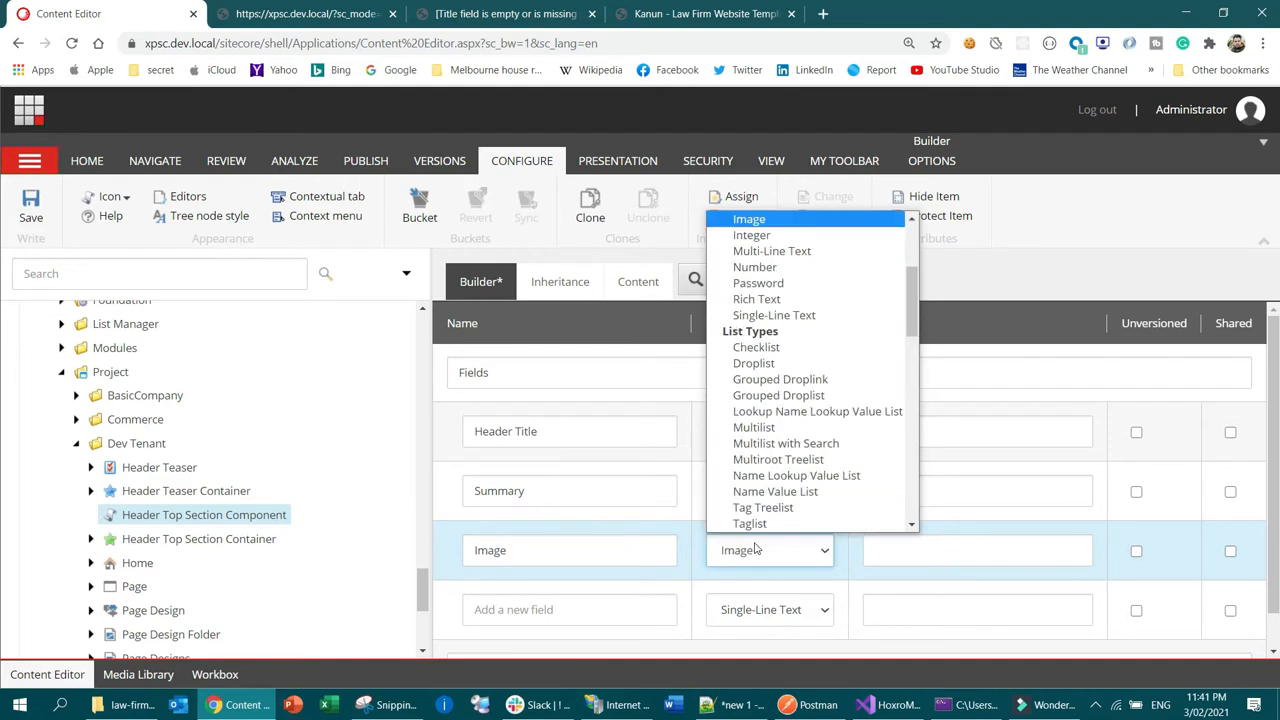
left_click(750, 219)
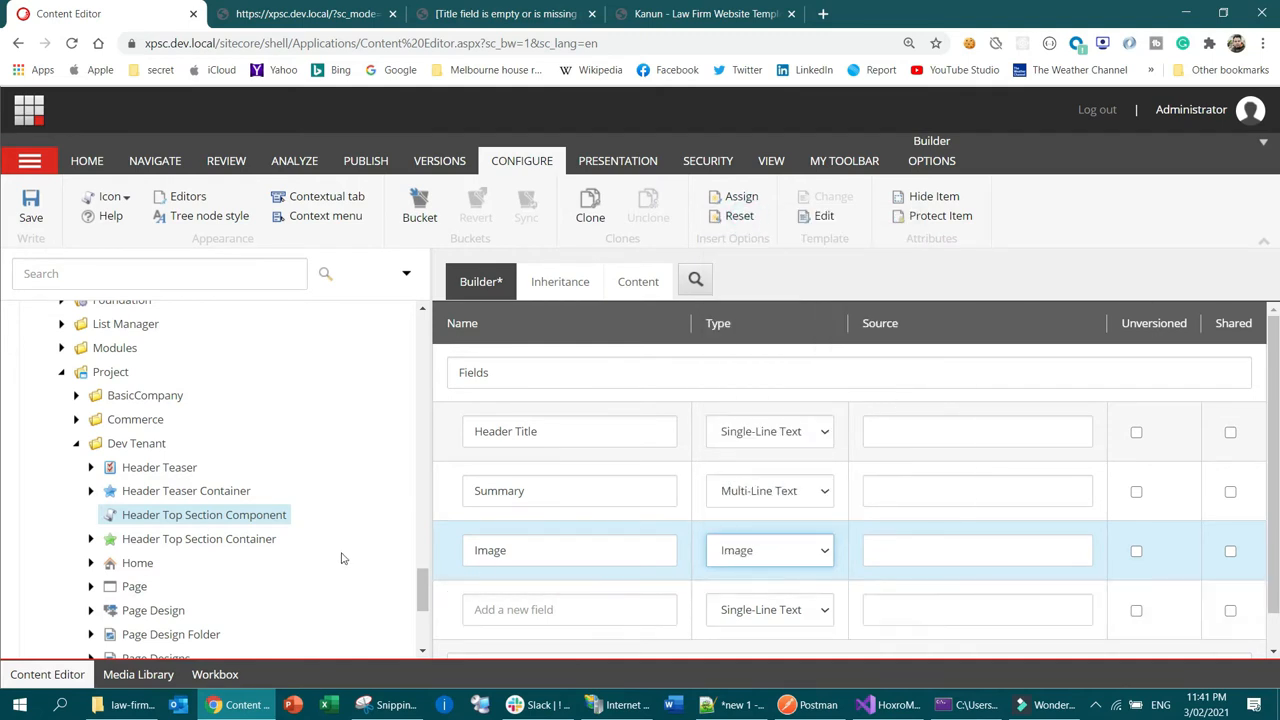
left_click(31, 199)
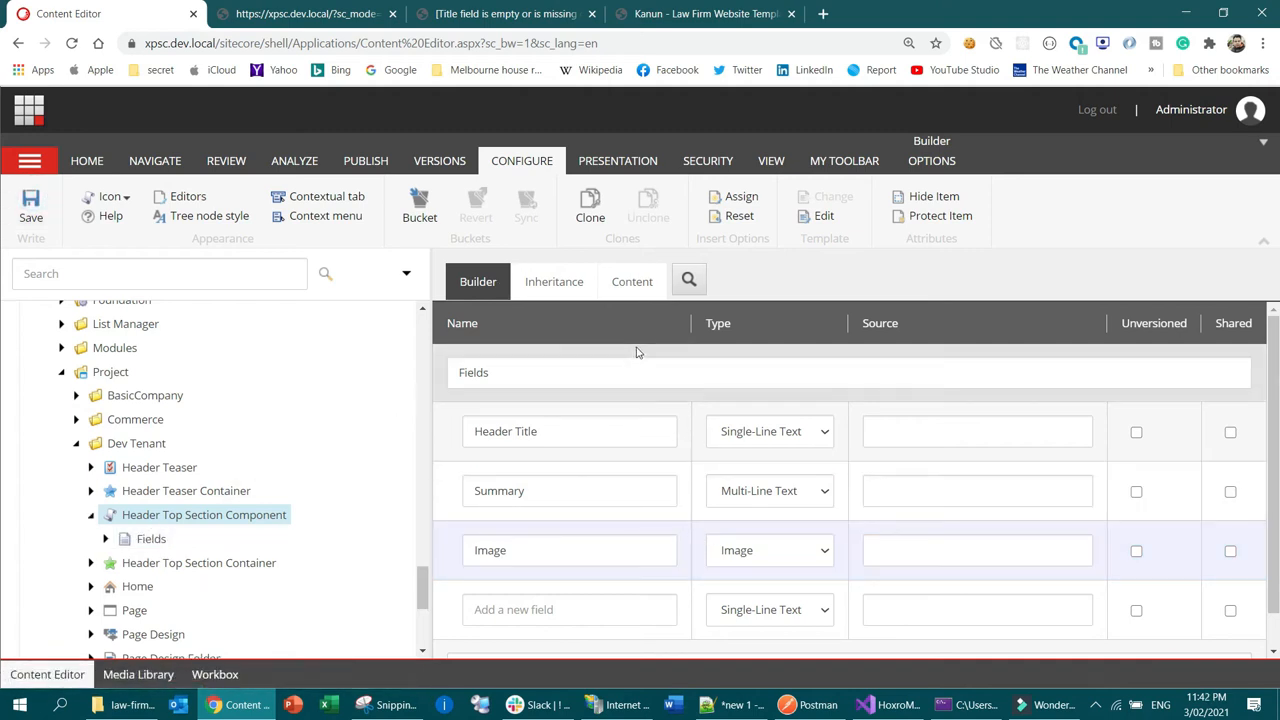
Check how Header Teaser Container defines its Teaser Item source, and open the Components field's source in Header Top Section Container
left_click(241, 490)
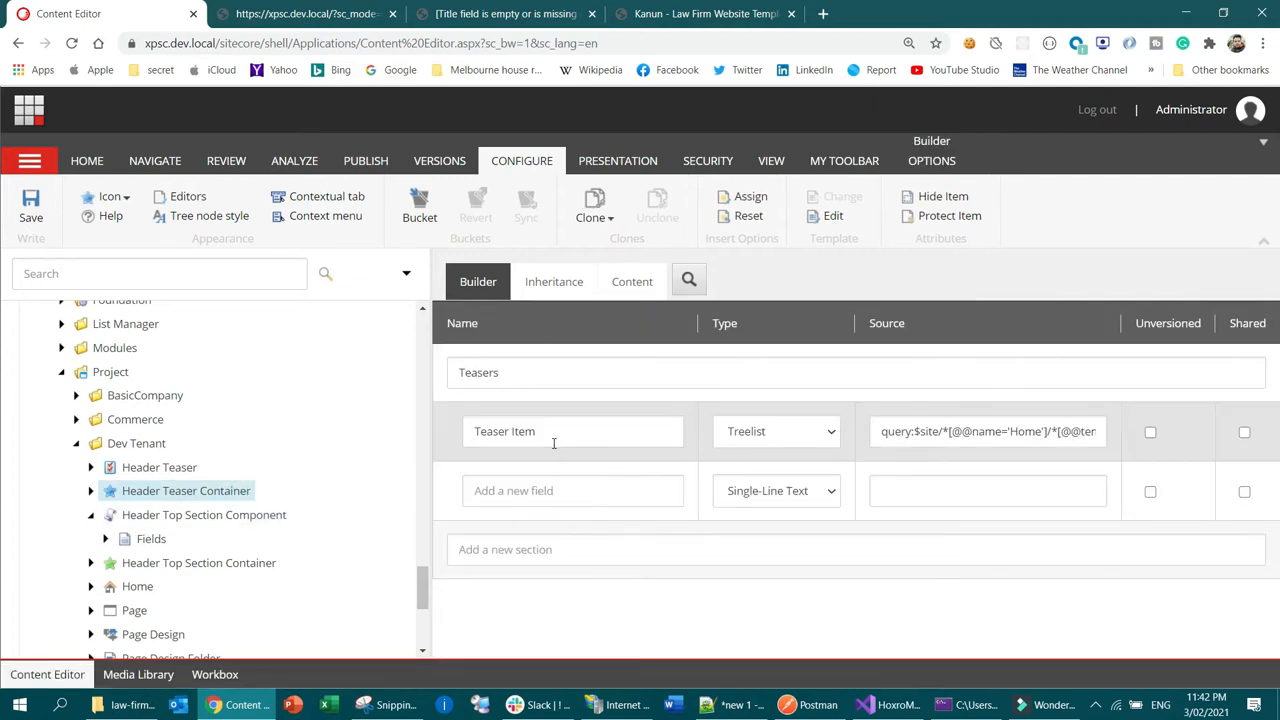
left_click(91, 514)
left_click(224, 545)
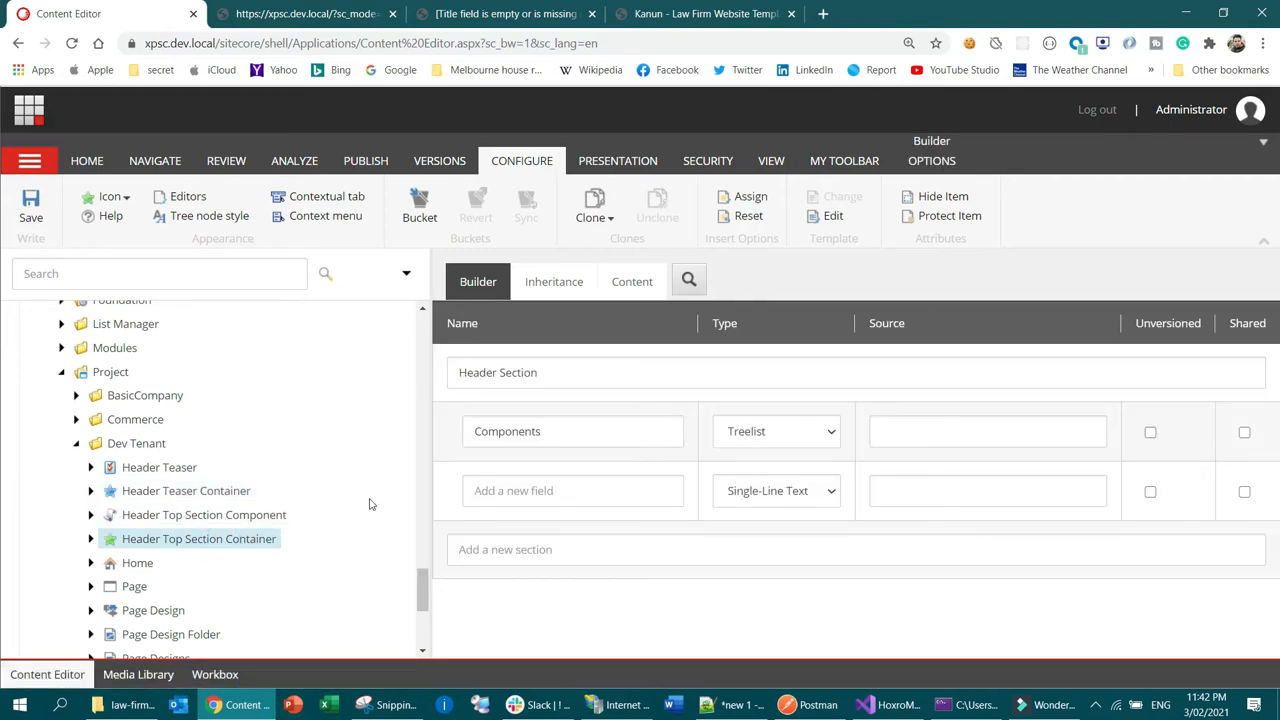
left_click(937, 428)
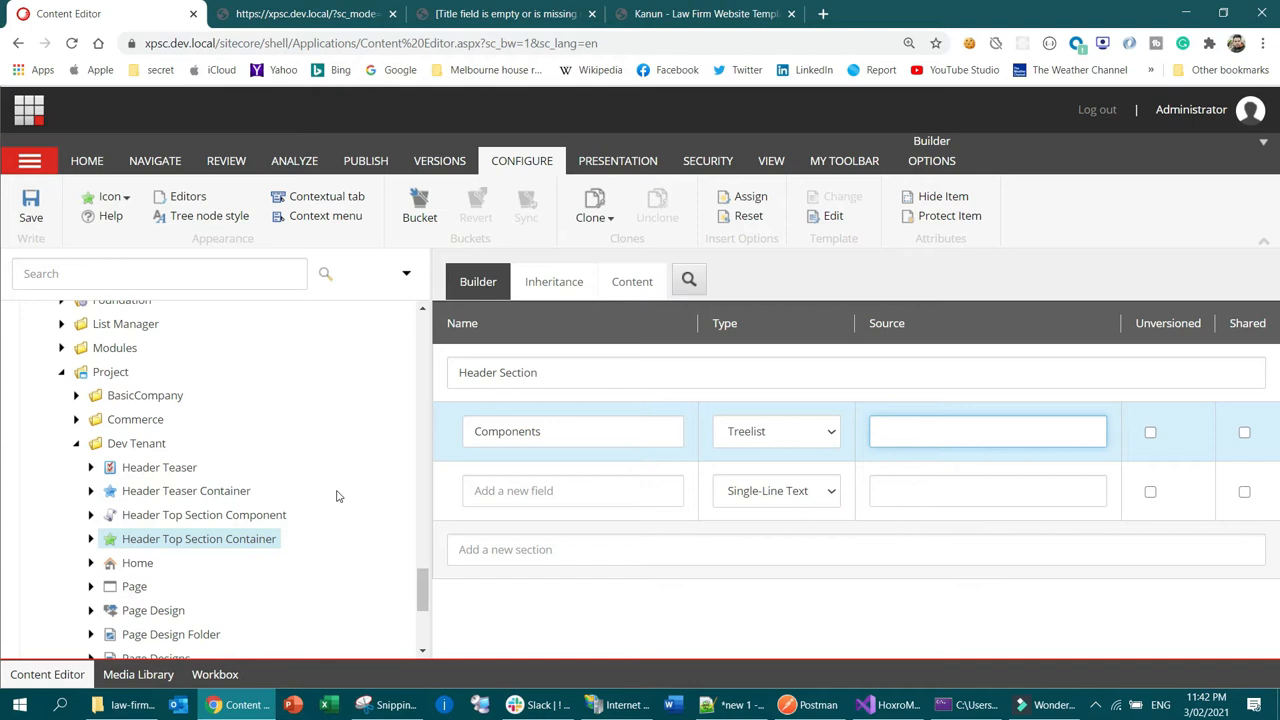
Examine the Dev Website content tree for where the header top section items sit under Home
scroll(345, 468, "up", 10)
scroll(345, 468, "up", 5)
scroll(290, 440, "down", 3)
scroll(295, 432, "up", 3)
scroll(257, 463, "down", 1)
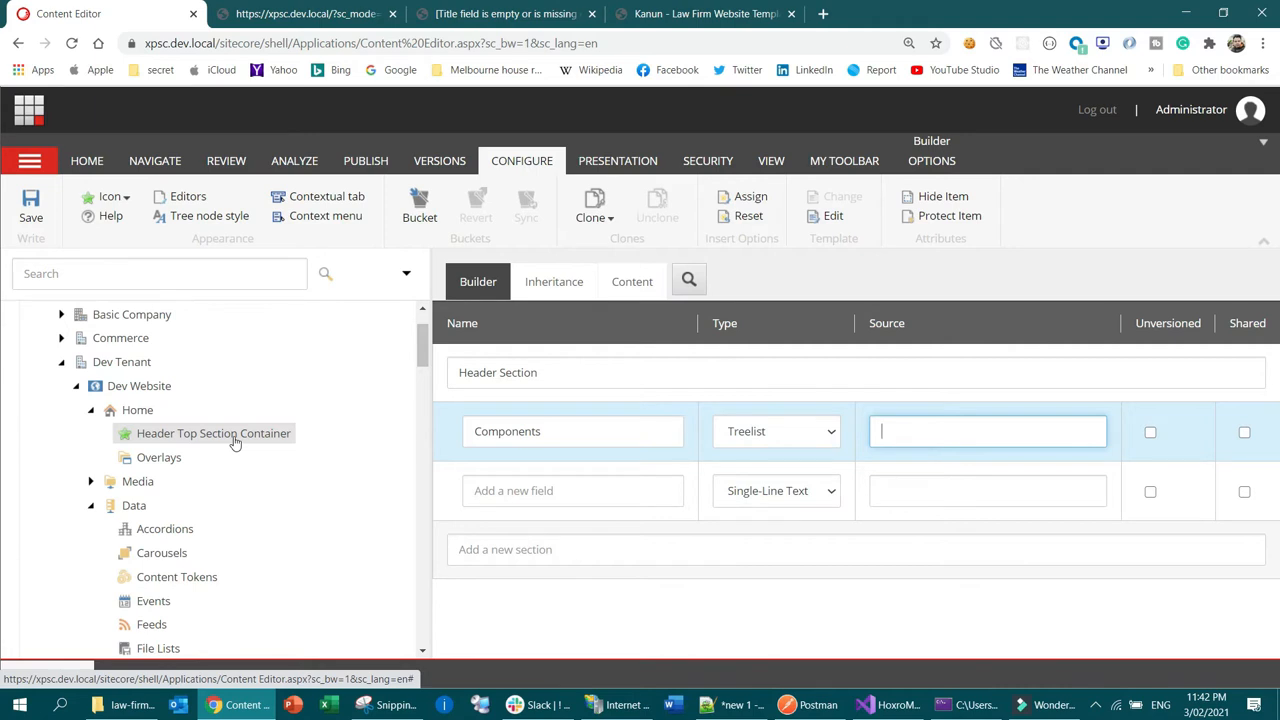
scroll(237, 450, "down", 1)
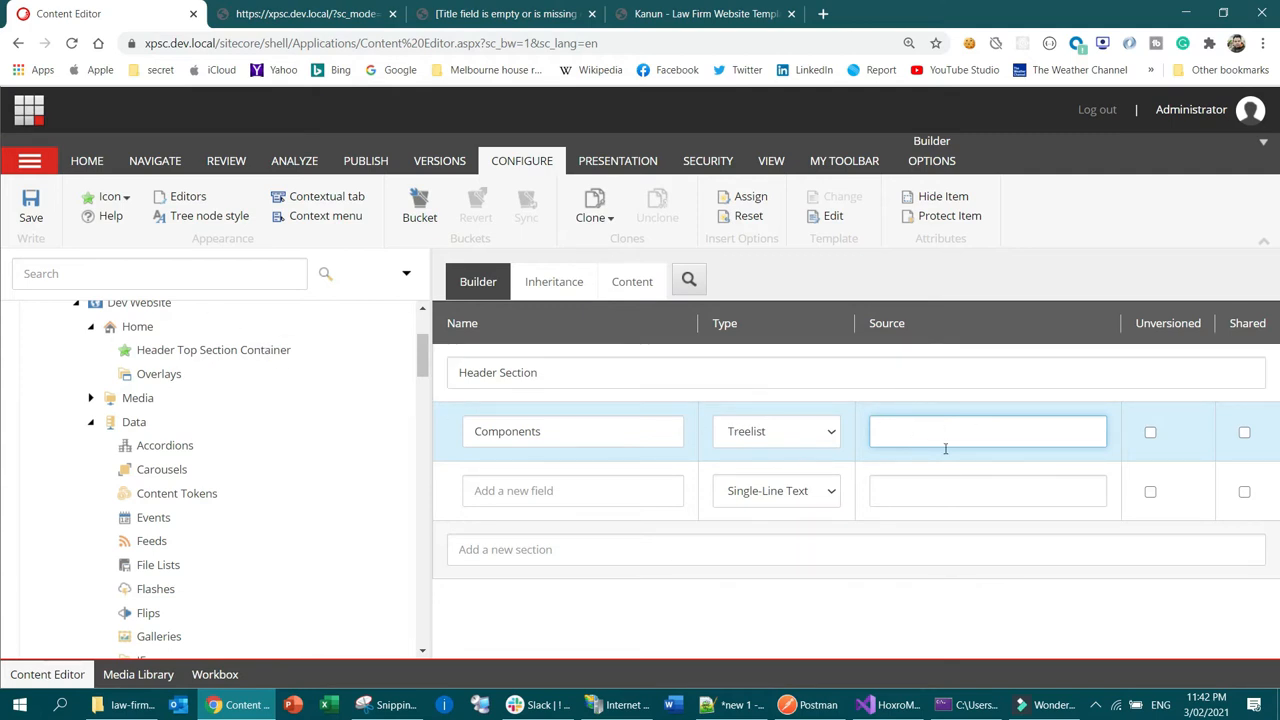
scroll(348, 456, "down", 4)
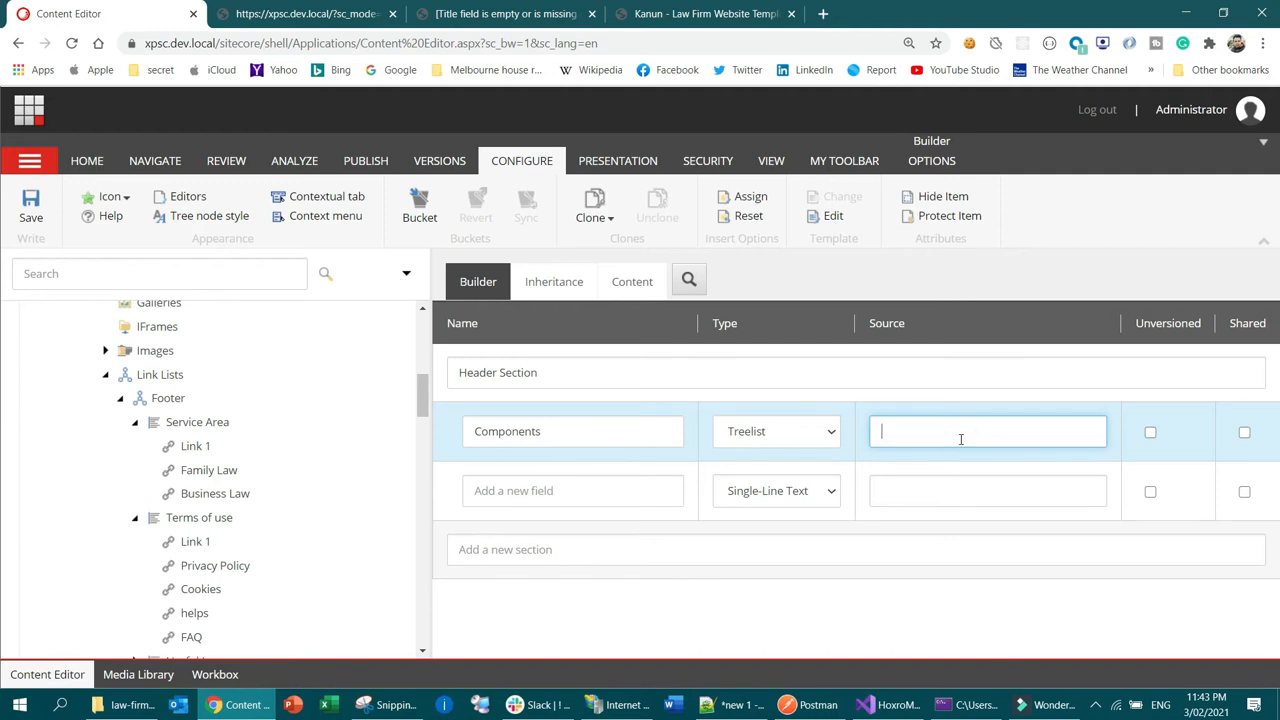
scroll(291, 449, "down", 15)
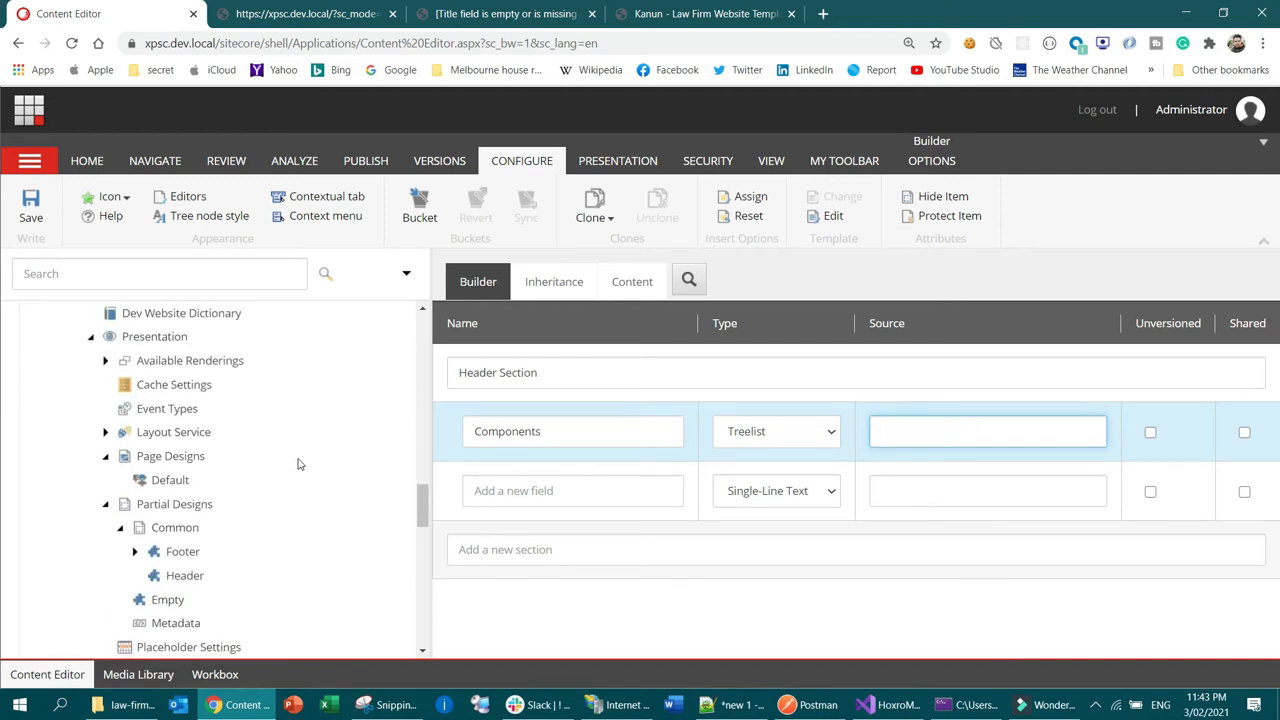
scroll(302, 476, "down", 5)
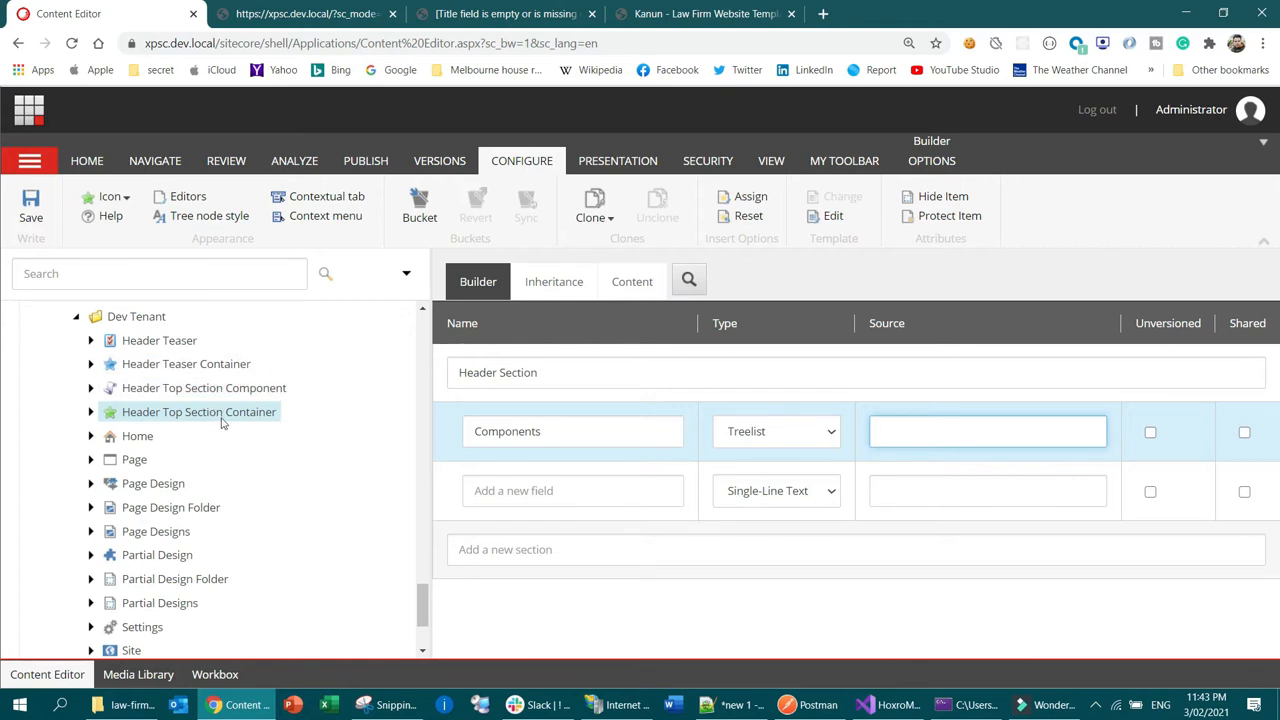
Copy the Teaser Item source query from Header Teaser Container into the source of Header Top Section Container's Components field
left_click(178, 367)
left_click(952, 431)
key("ctrl+a")
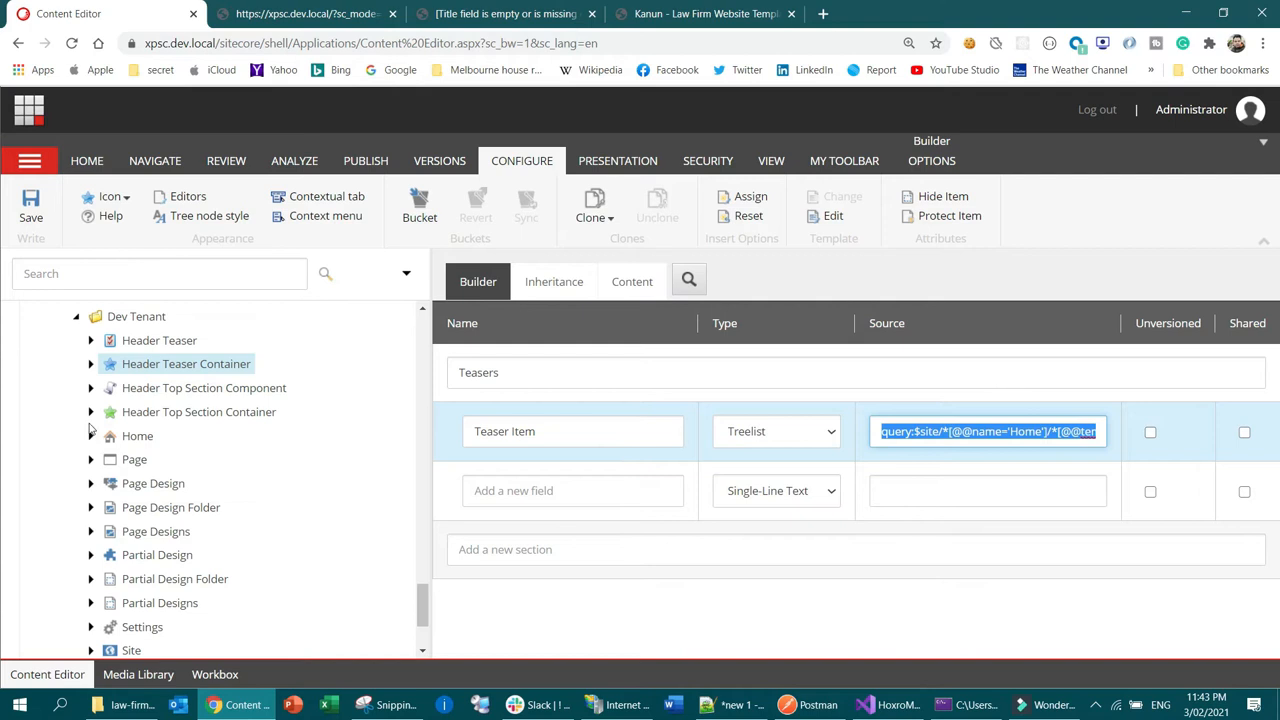
left_click(193, 414)
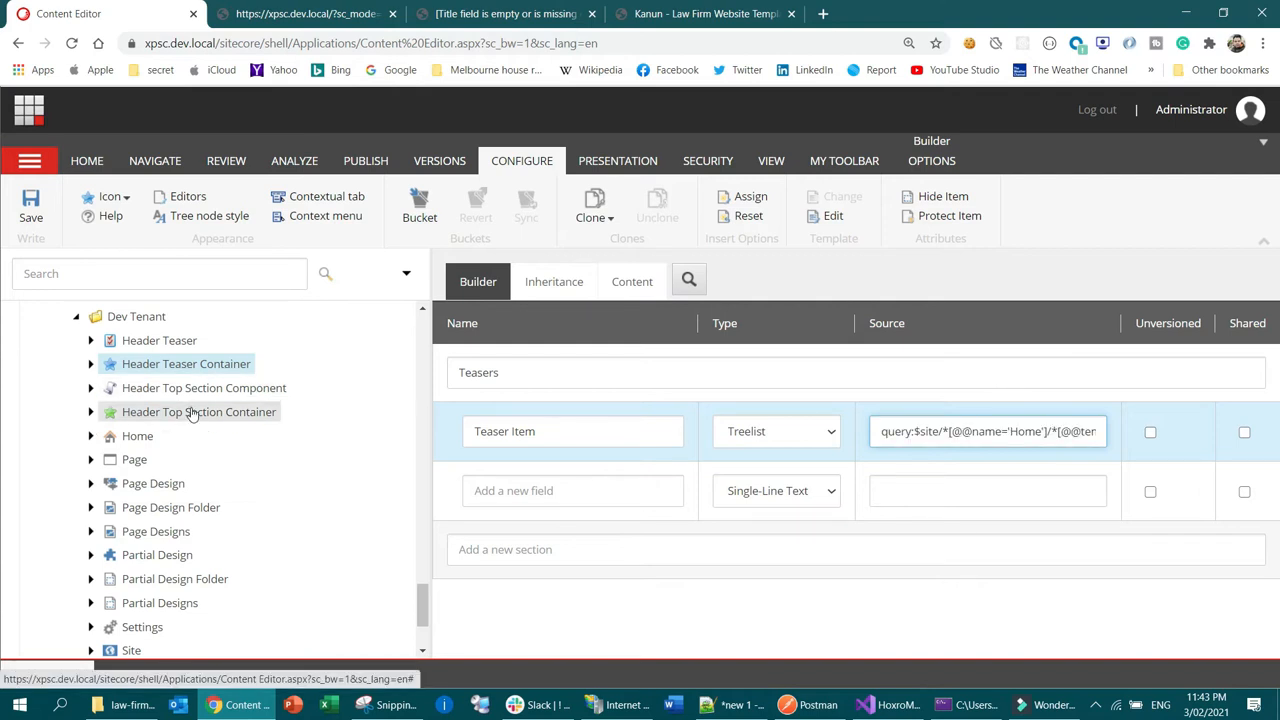
left_click(922, 436)
key("ctrl+v")
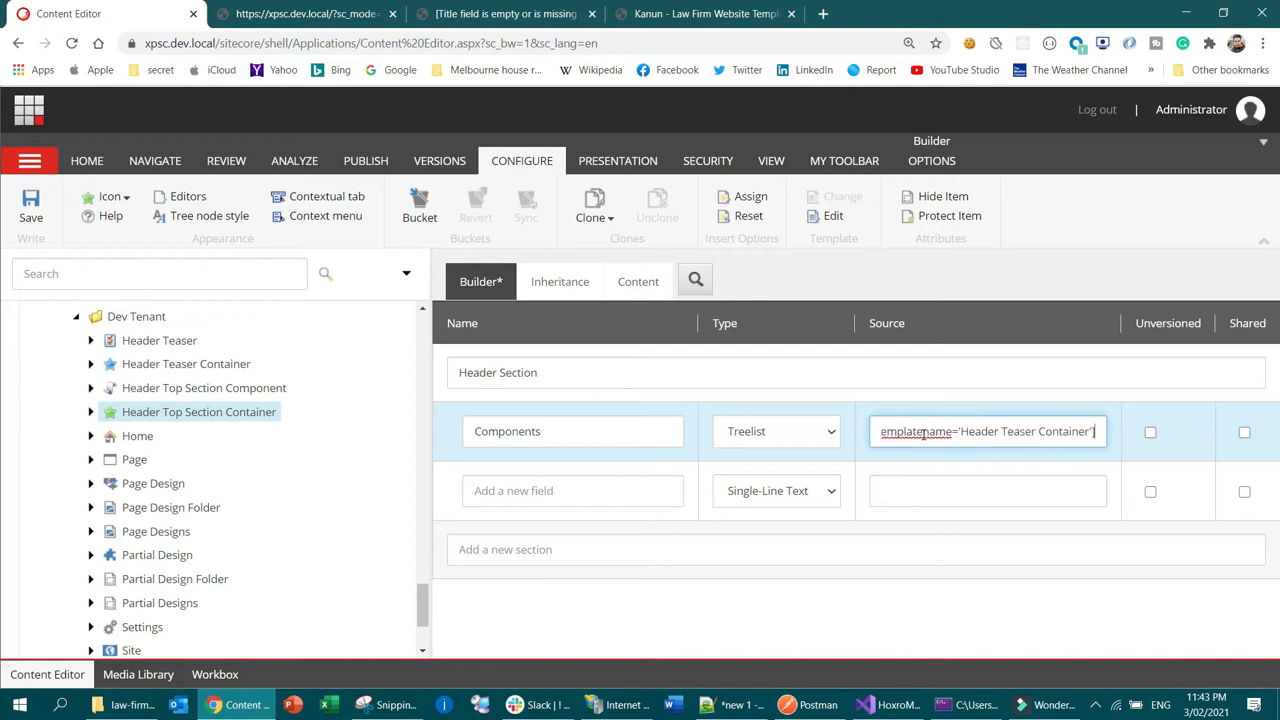
Remove the template name Header Teaser Container from the Components source query, leaving templatename='' , and save the template
key("BackSpace")
key("BackSpace")
key("BackSpace")
key("BackSpace")
key("BackSpace")
key("BackSpace")
key("BackSpace")
key("BackSpace")
key("BackSpace")
key("BackSpace")
key("BackSpace")
key("BackSpace")
key("BackSpace")
key("BackSpace")
key("BackSpace")
key("BackSpace")
key("BackSpace")
key("BackSpace")
key("BackSpace")
key("BackSpace")
key("BackSpace")
key("BackSpace")
key("BackSpace")
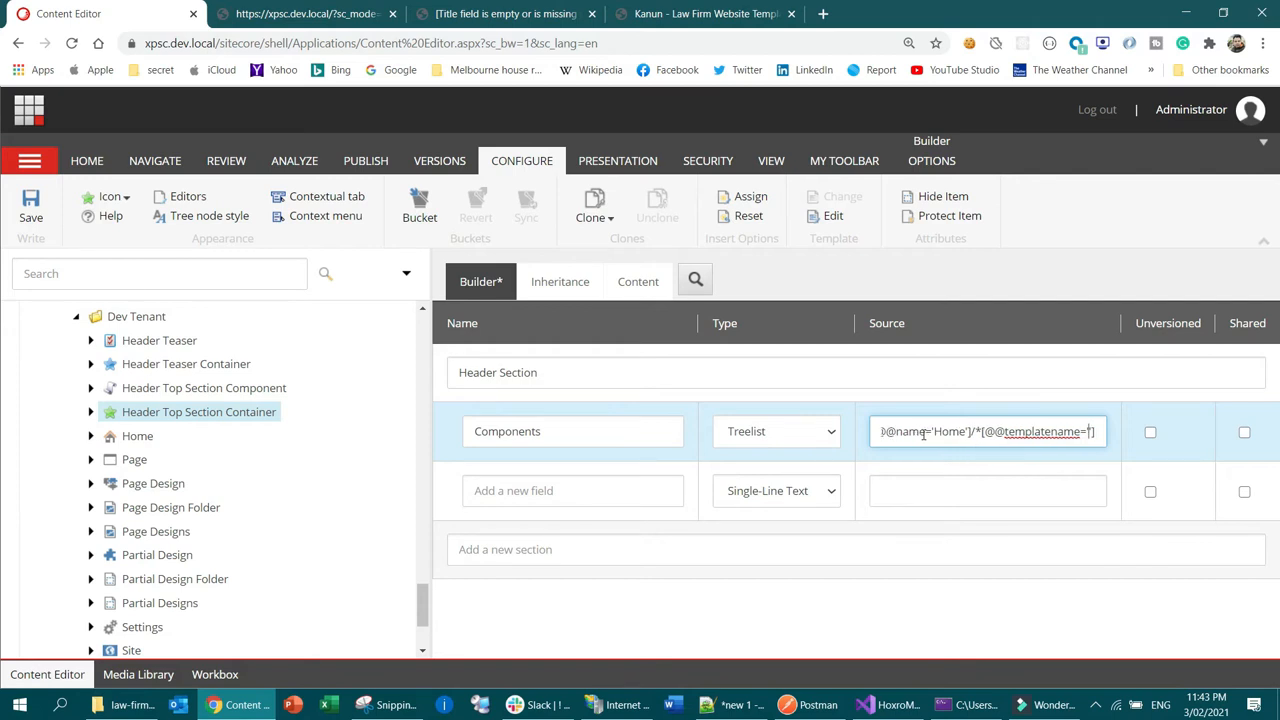
key("Home")
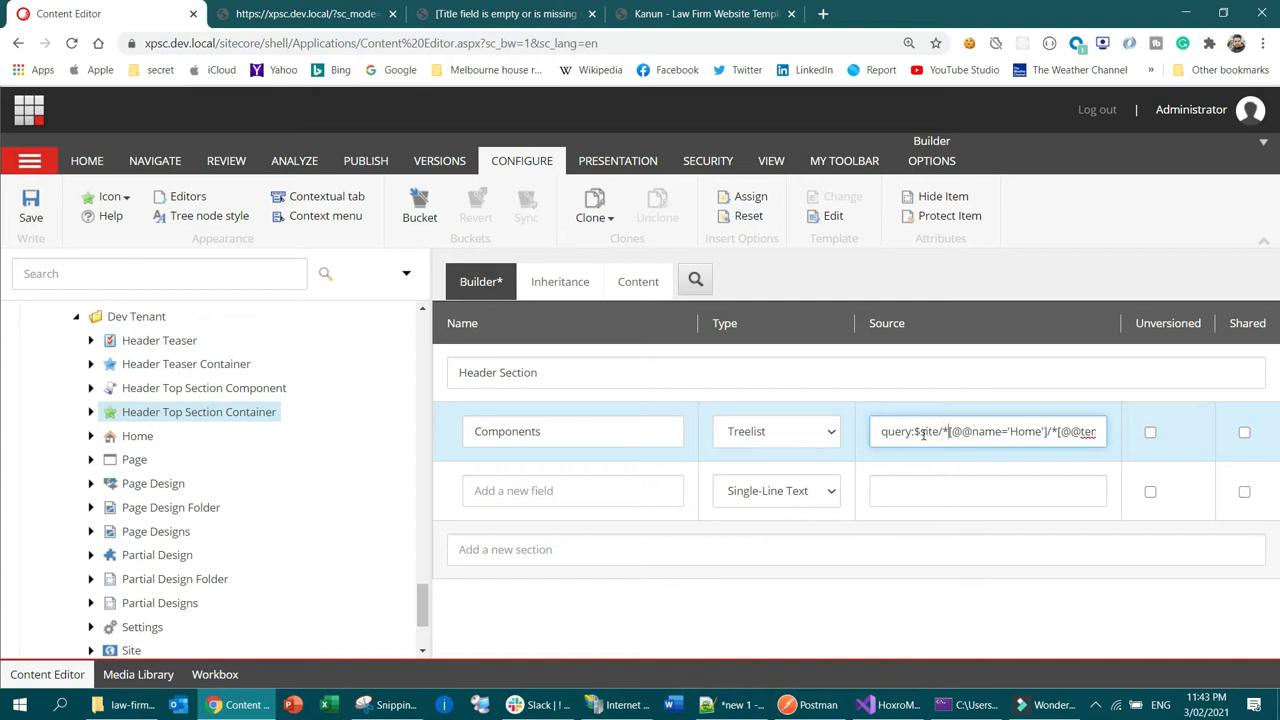
type("p")
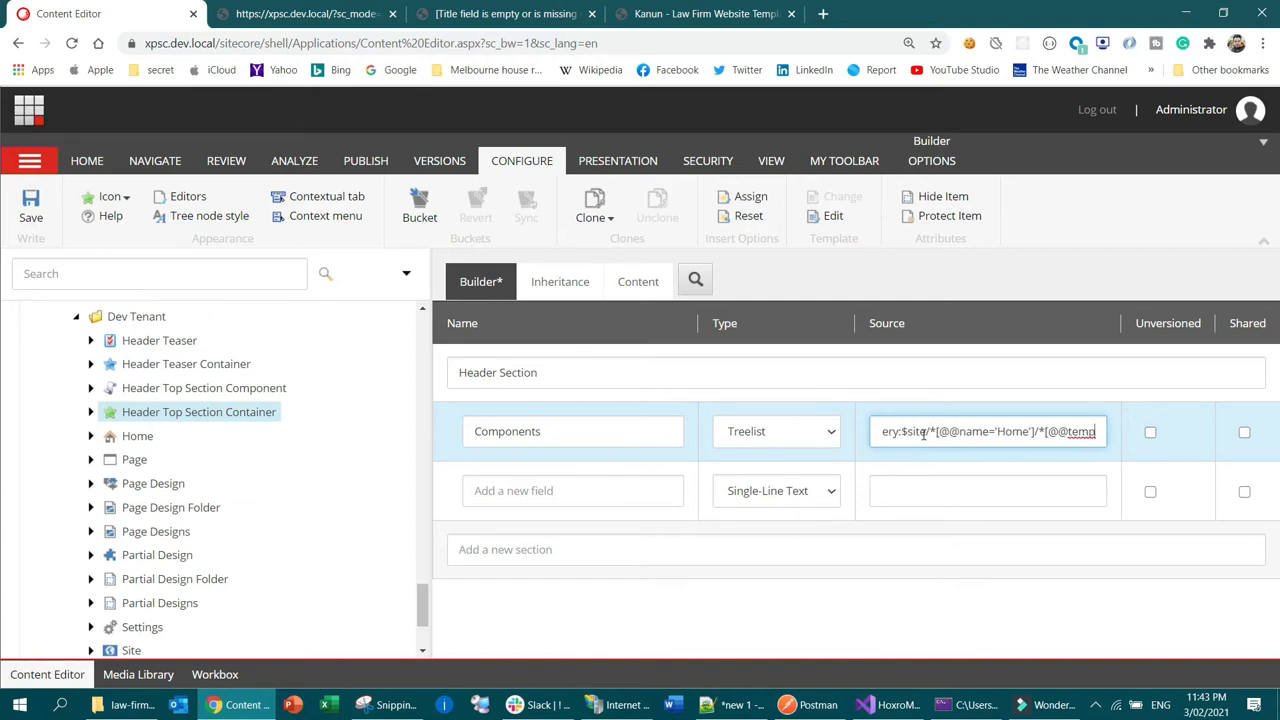
type("latename=''")
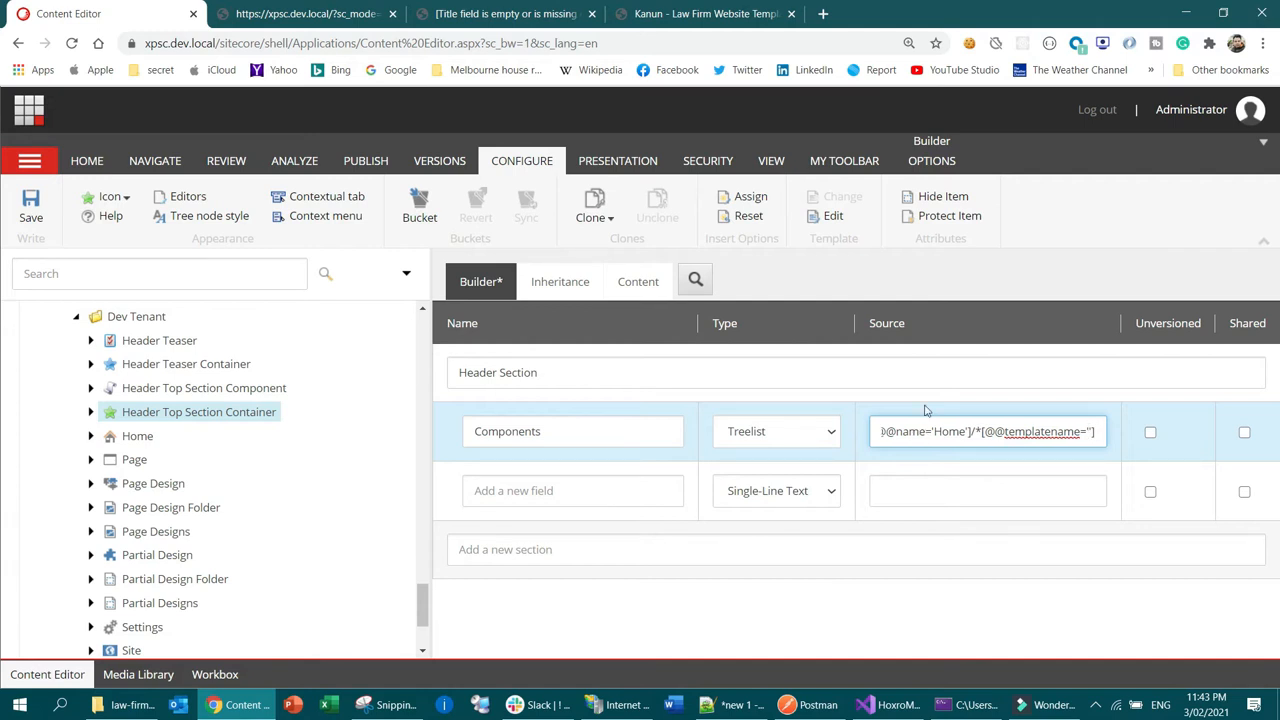
left_click(30, 207)
Copy the template name Header Top Section Container from the template's own content view
left_click(636, 281)
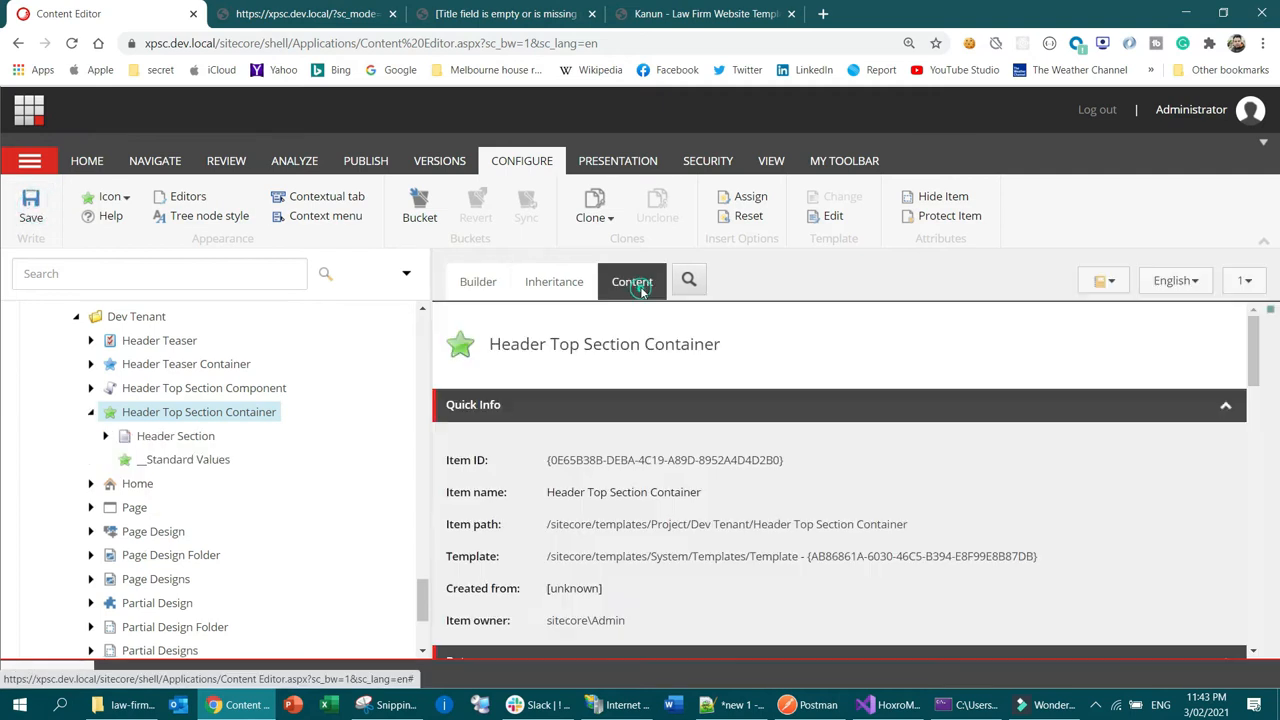
double_click(680, 346)
key("ctrl+c")
left_click(770, 464)
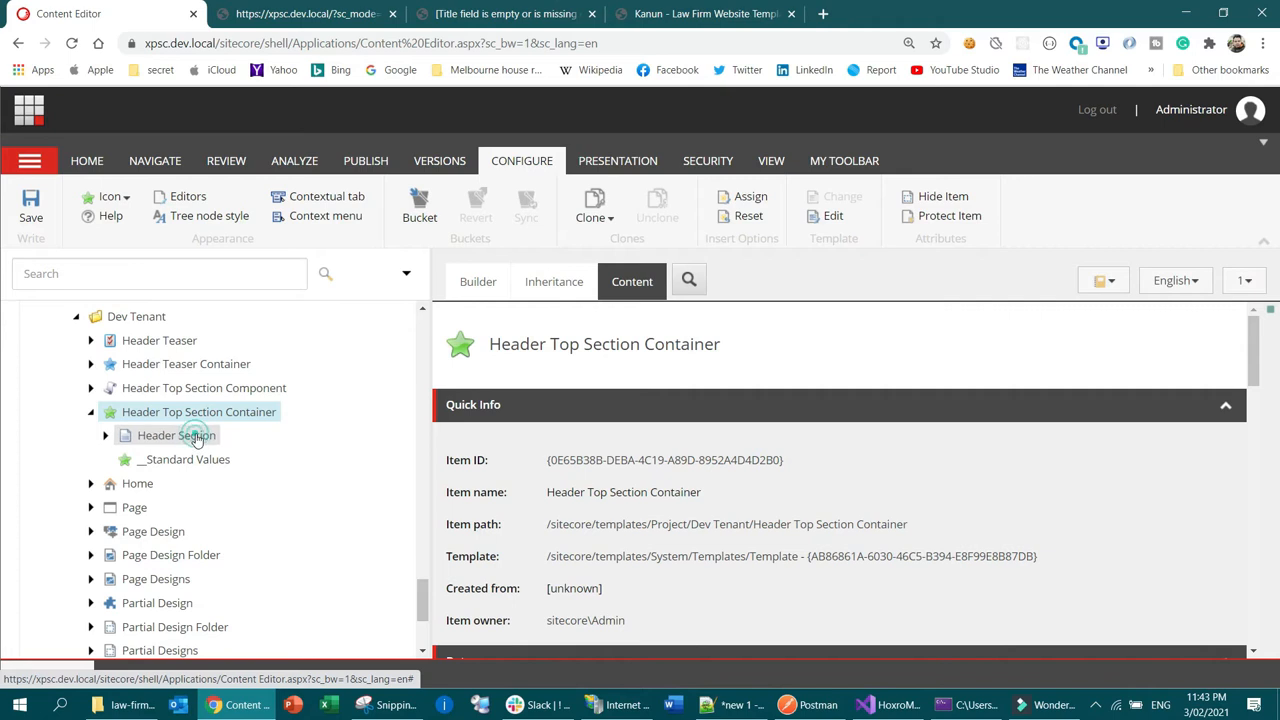
left_click(197, 440)
left_click(229, 410)
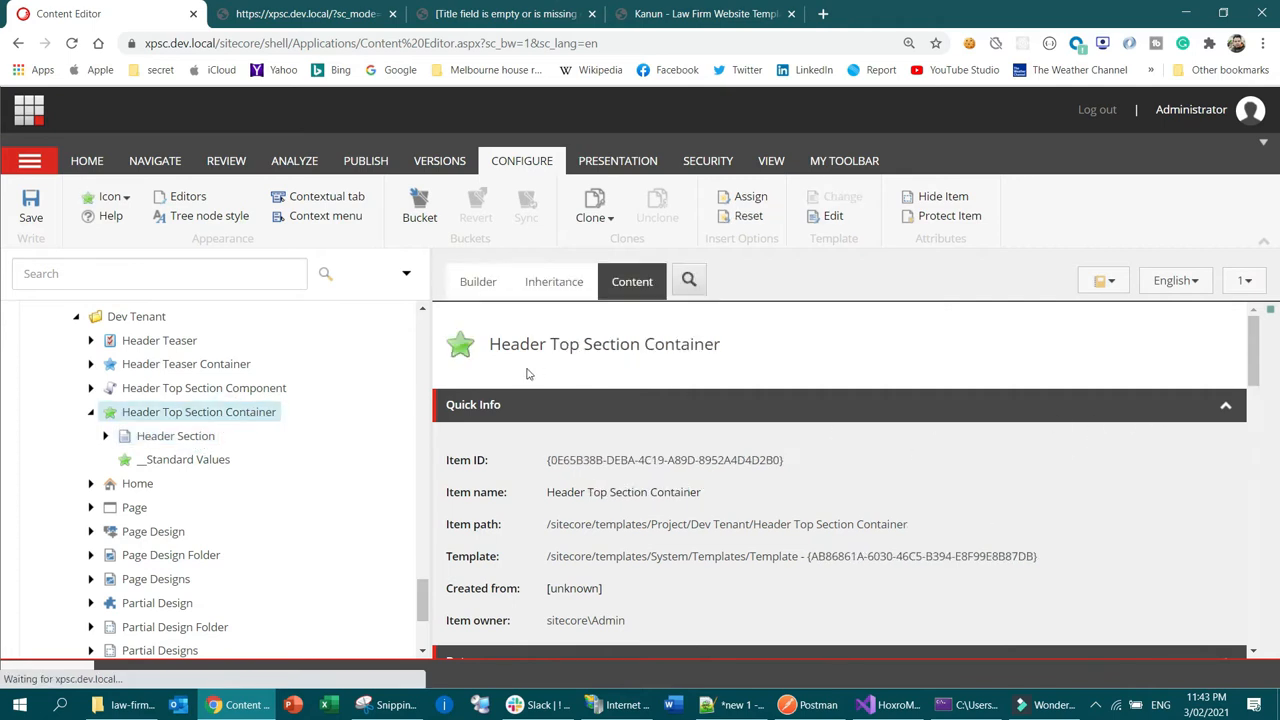
Set the templatename condition in the Components source query to 'Header Top Section Container' and save the template
left_click(482, 281)
left_click(1073, 428)
key("Right")
key("Right")
key("Right")
key("Right")
key("Right")
key("Right")
key("Right")
key("Right")
key("Right")
key("Right")
key("Right")
key("Right")
key("Right")
key("Right")
key("Right")
key("Right")
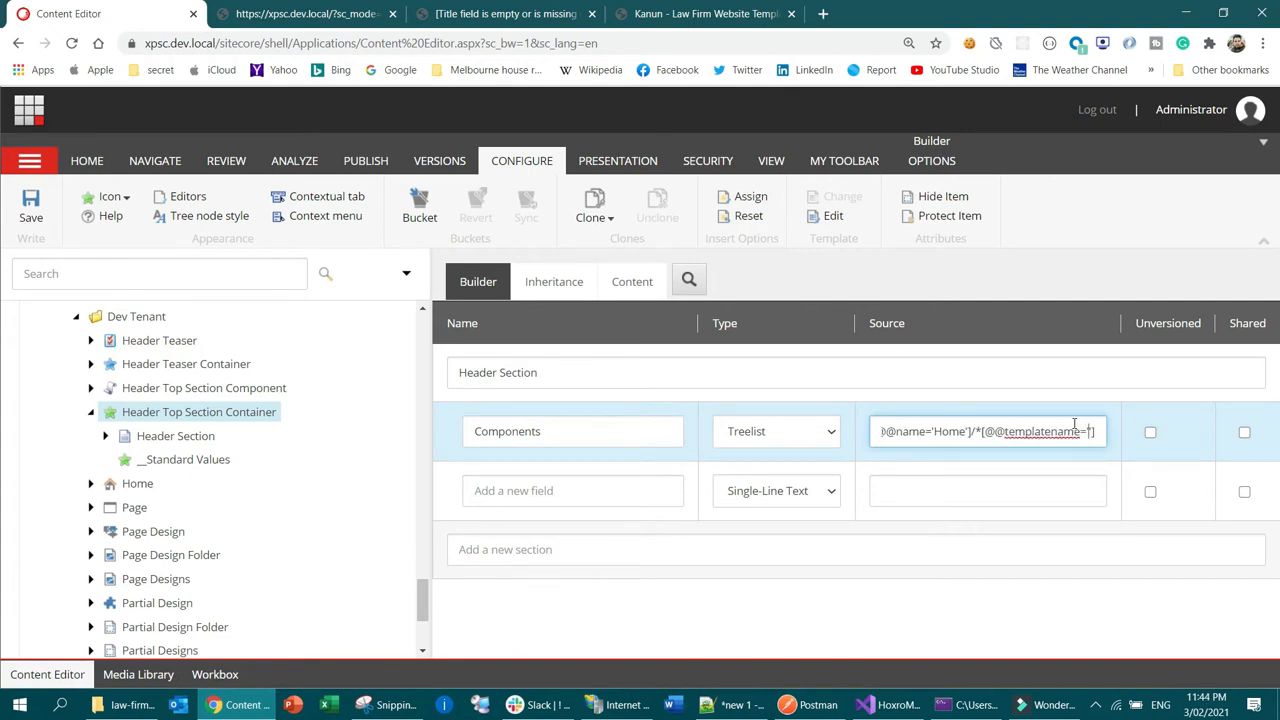
key("ctrl+v")
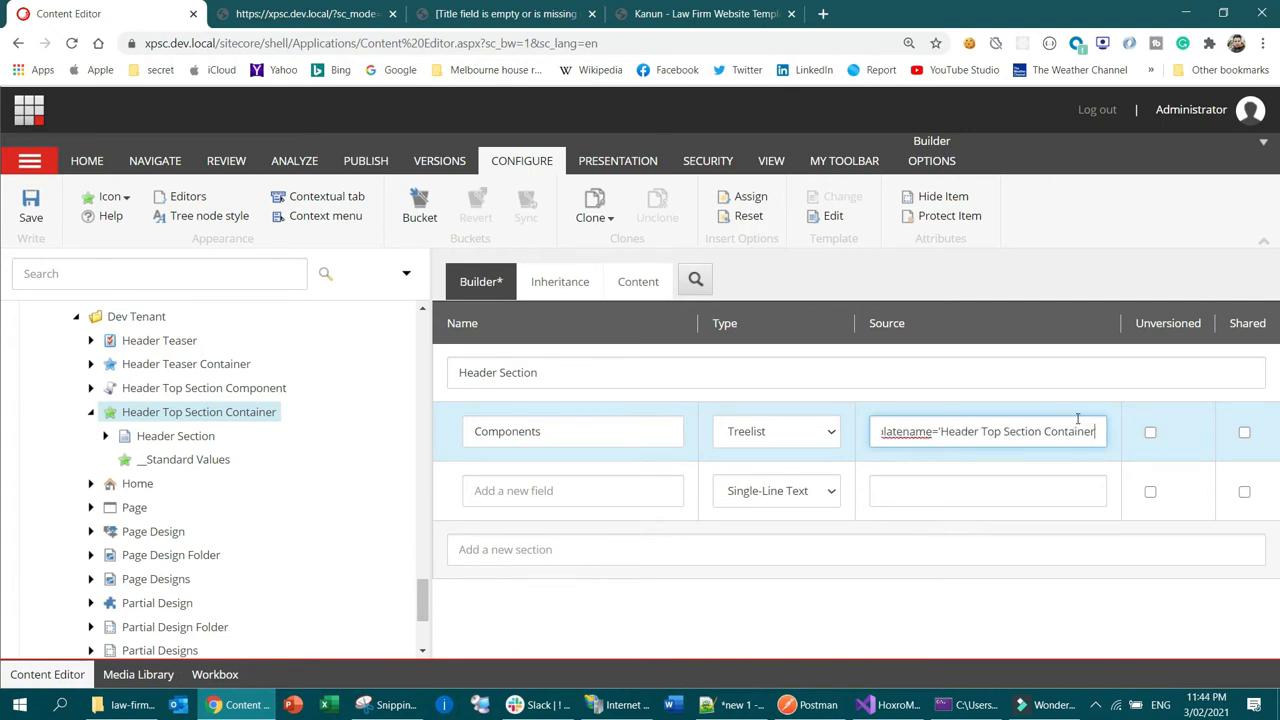
left_click(30, 203)
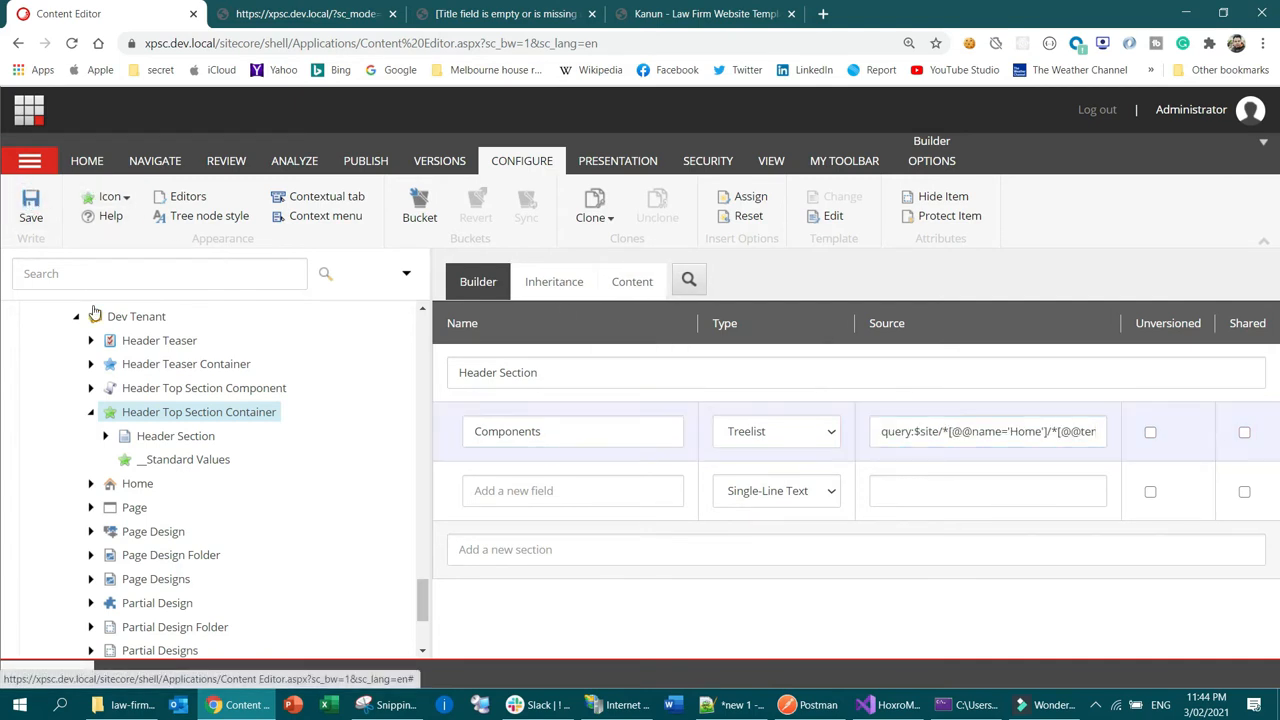
Remove the Page and Redirect insert options assigned to the standard values of Header Top Section Container
left_click(186, 466)
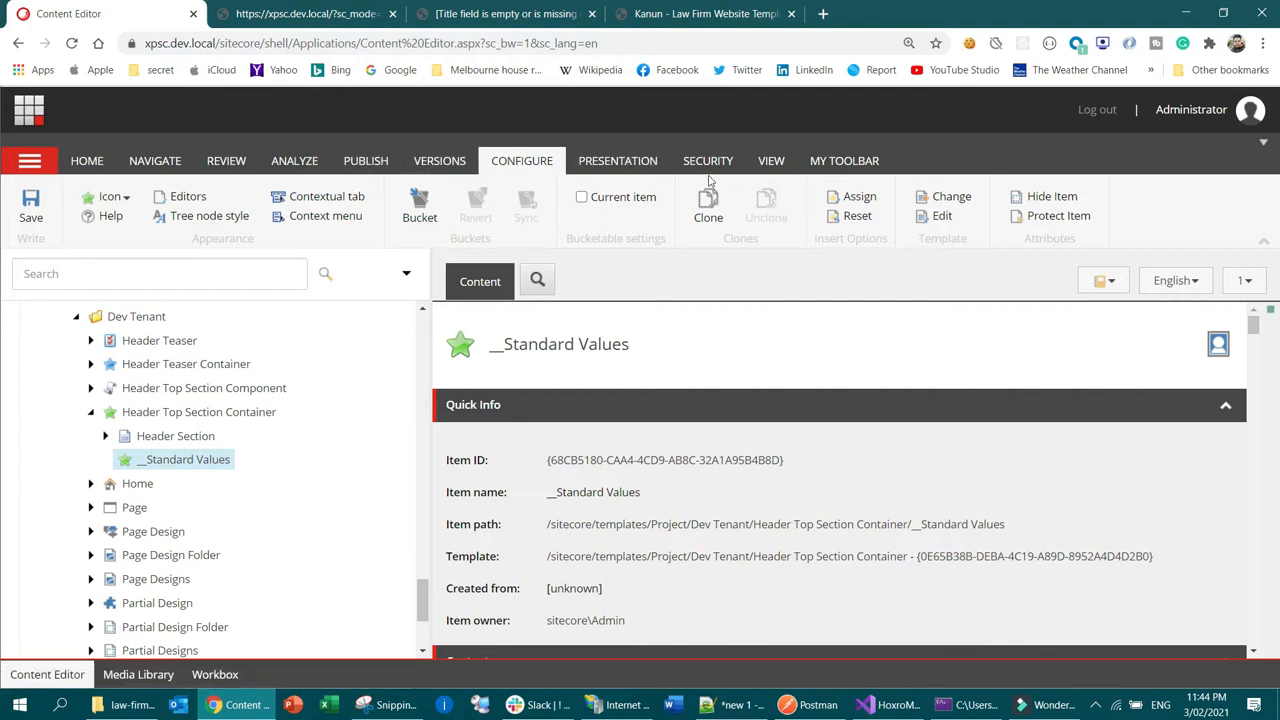
left_click(853, 197)
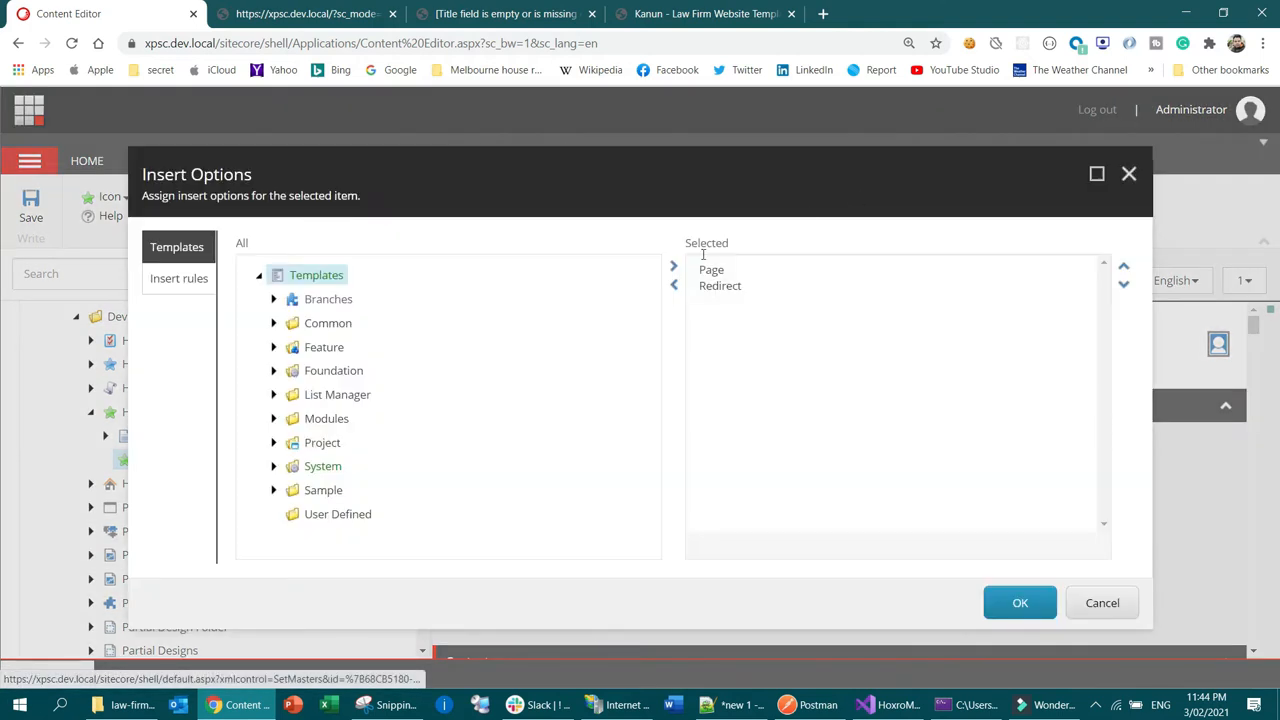
double_click(734, 276)
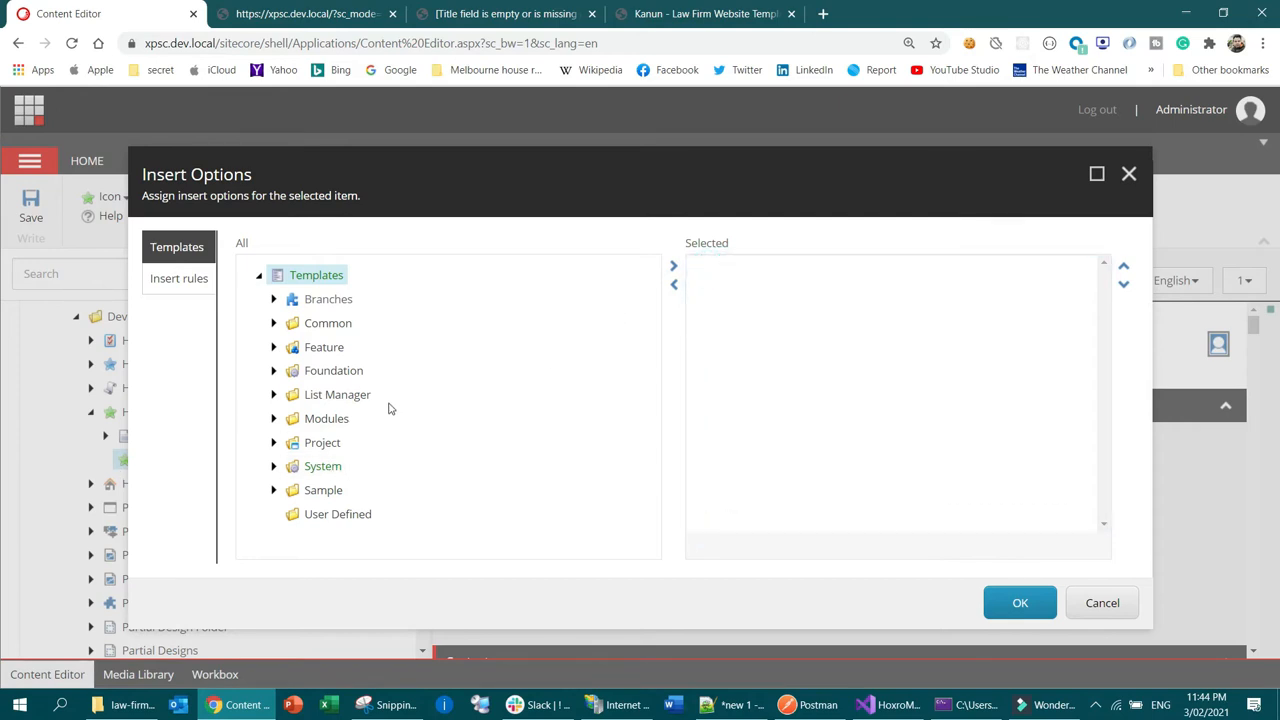
Assign Header Top Section Component from Project/Dev Tenant as the insert option of these standard values and save
left_click(274, 442)
scroll(323, 417, "down", 1)
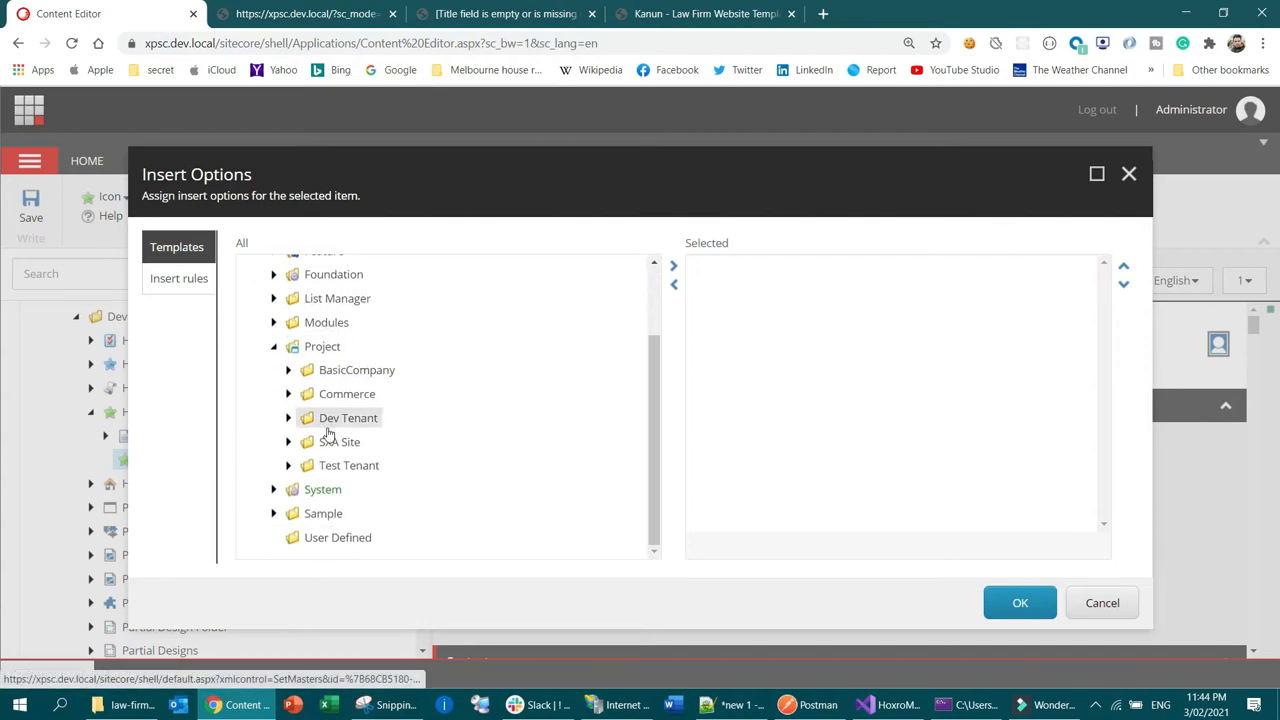
left_click(288, 418)
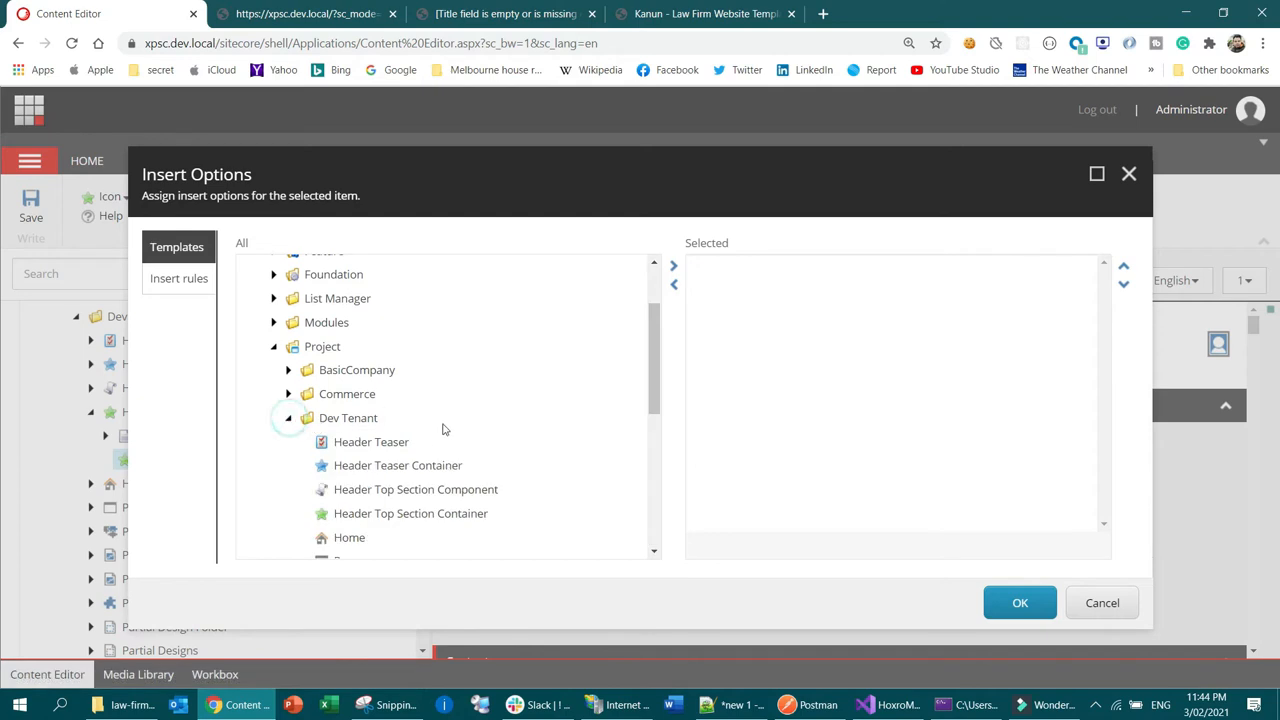
scroll(430, 435, "down", 1)
scroll(466, 406, "down", 1)
double_click(470, 336)
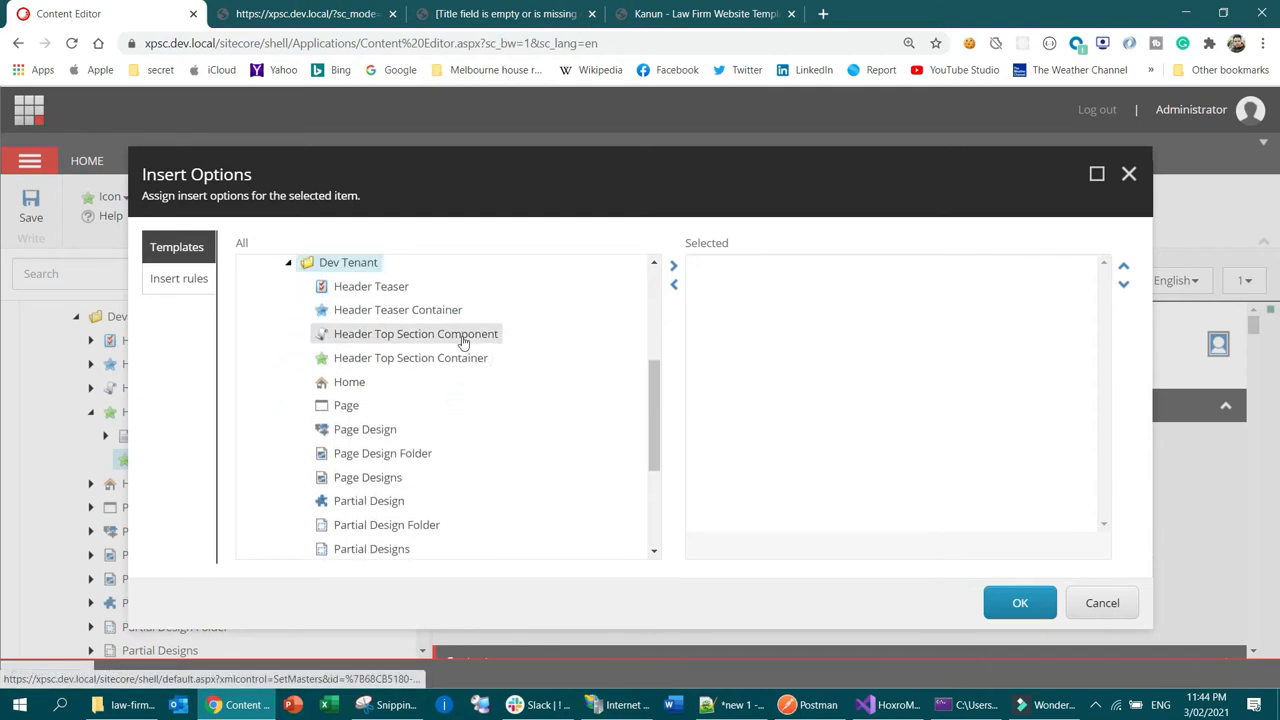
left_click(1020, 603)
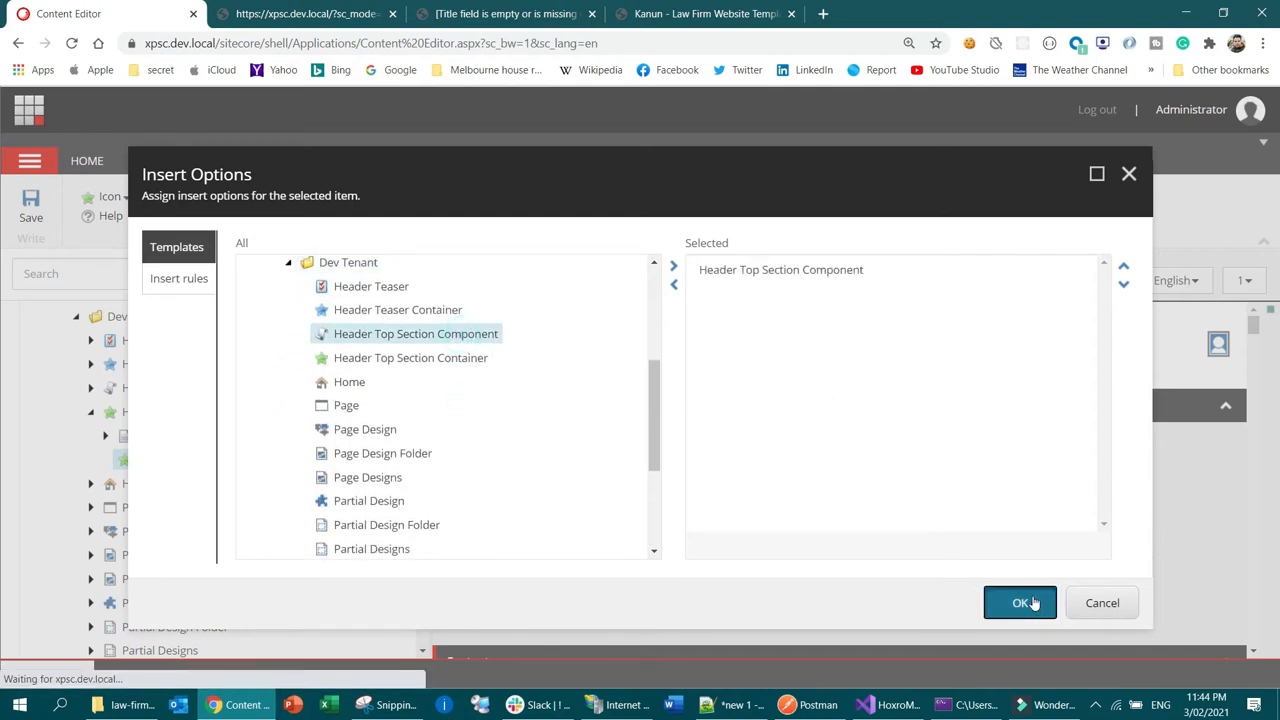
left_click(30, 207)
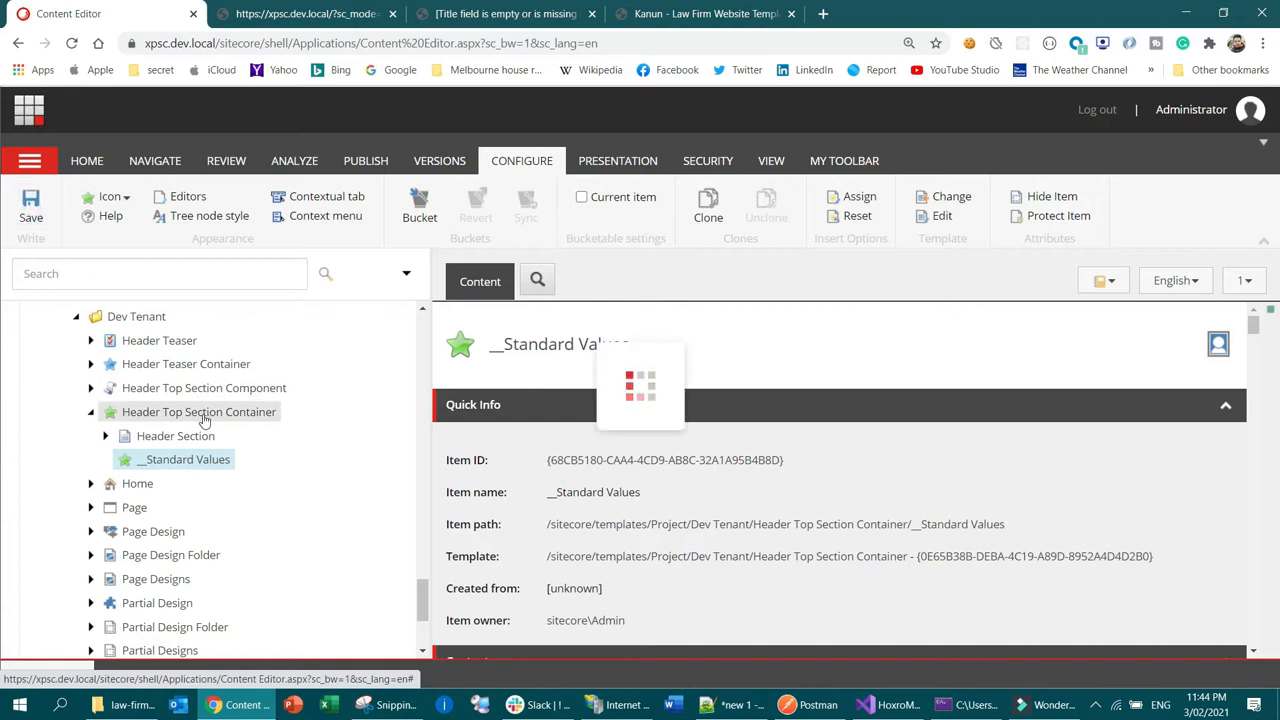
Insert a Header Top Section Component item named Learn About Us under Dev Website's Home/Header Top Section Container
scroll(204, 420, "up", 5)
scroll(204, 420, "up", 10)
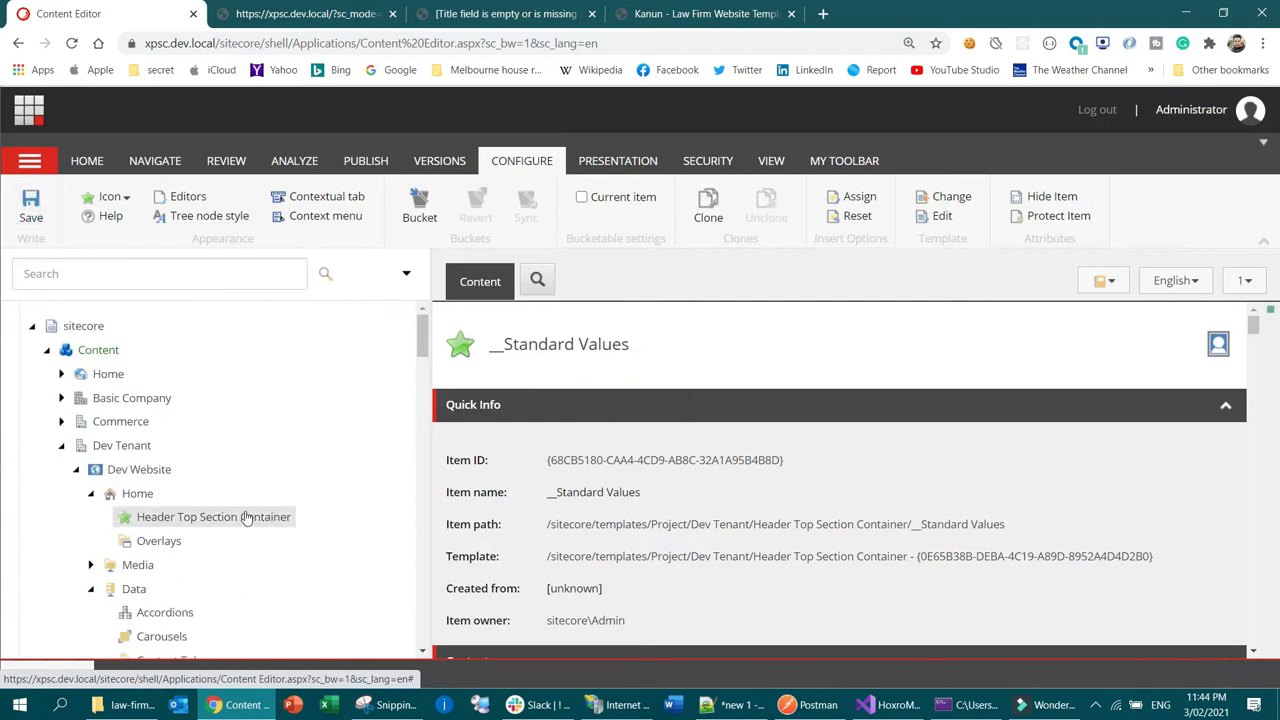
right_click(245, 517)
mouse_move(309, 376)
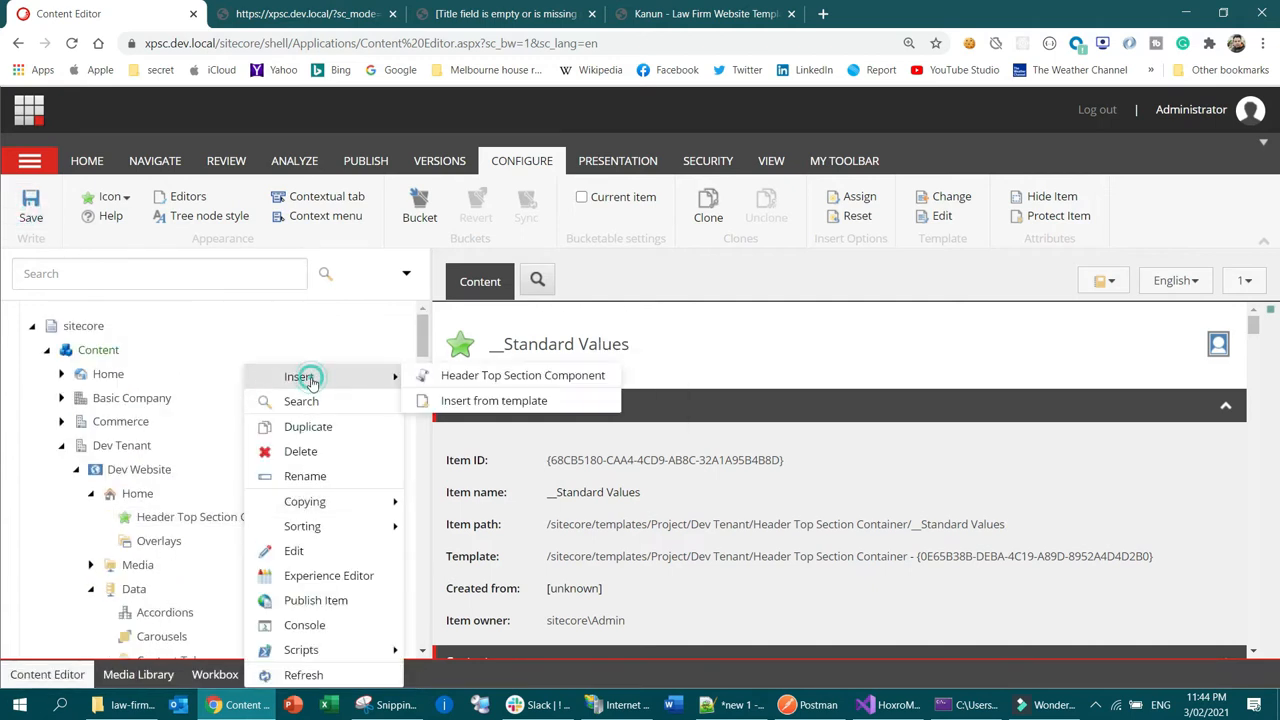
left_click(513, 375)
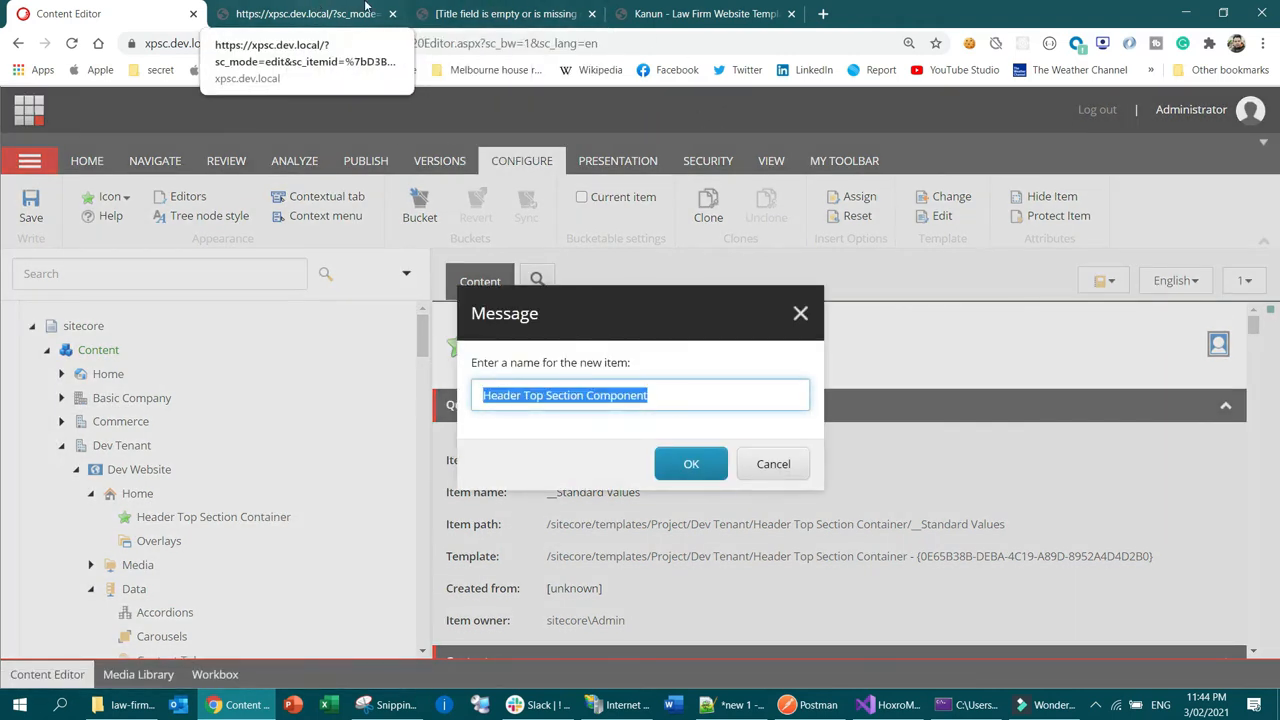
left_click(705, 13)
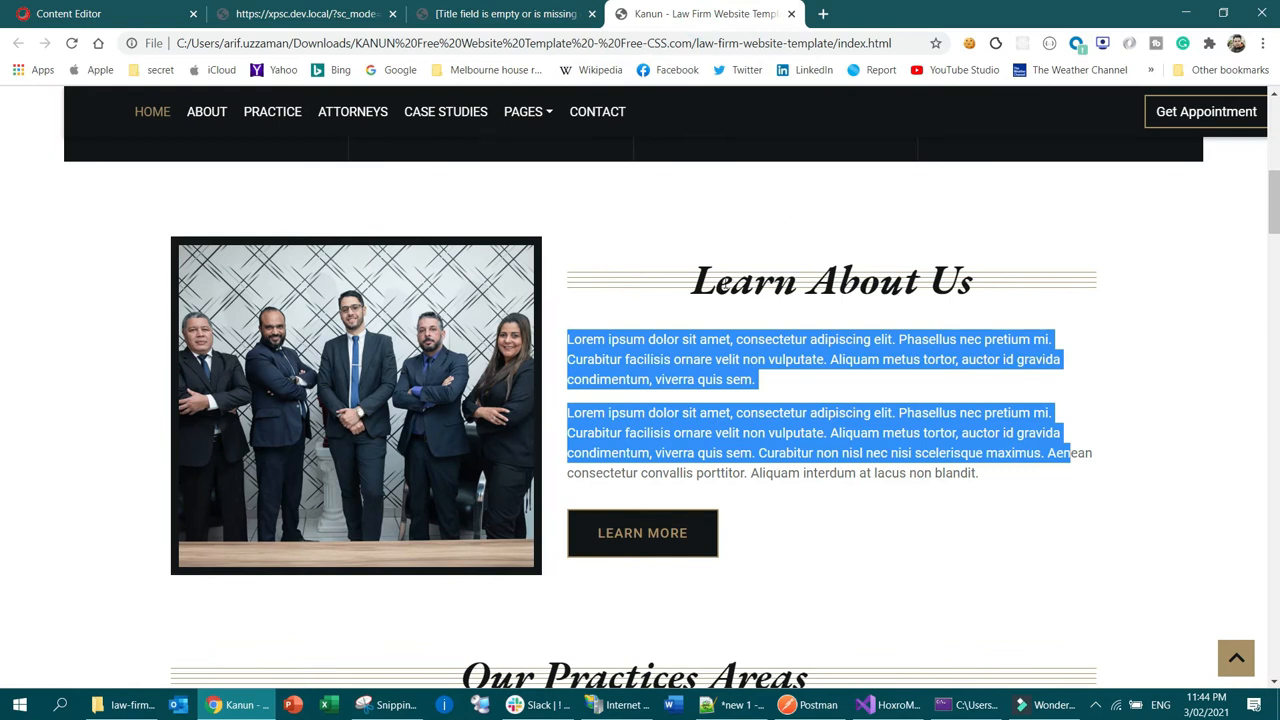
left_click(318, 13)
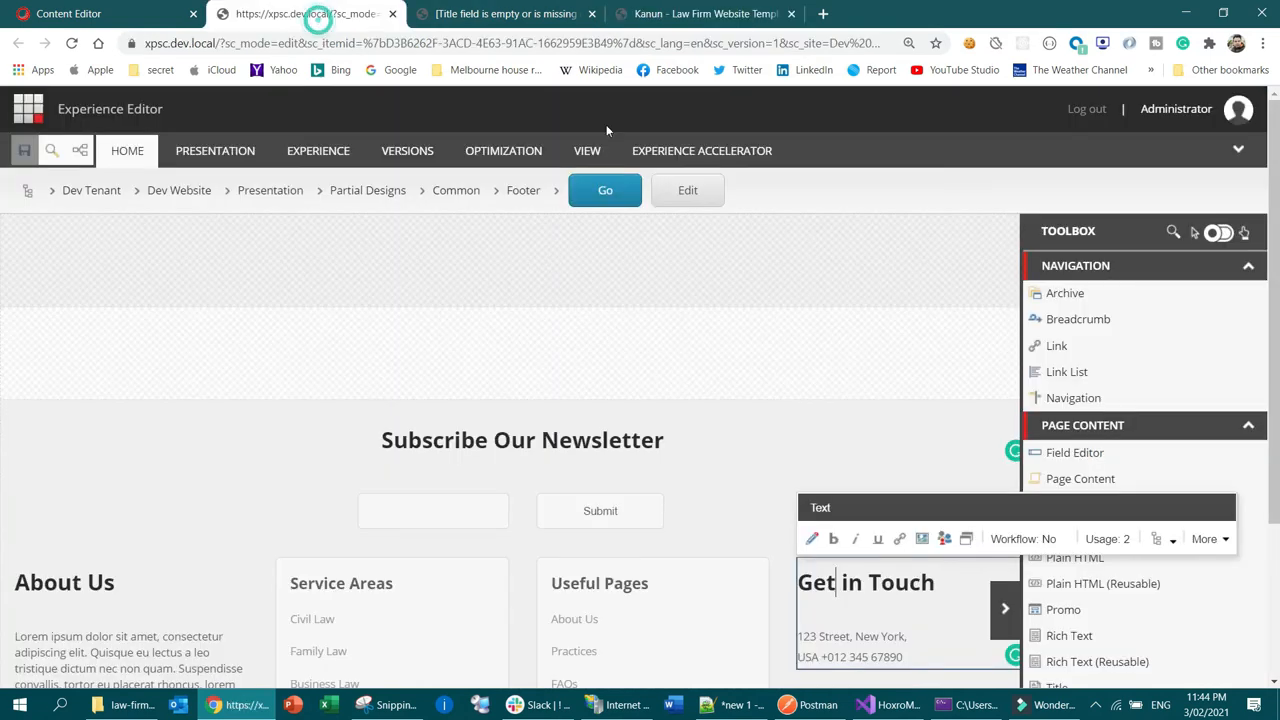
left_click(165, 13)
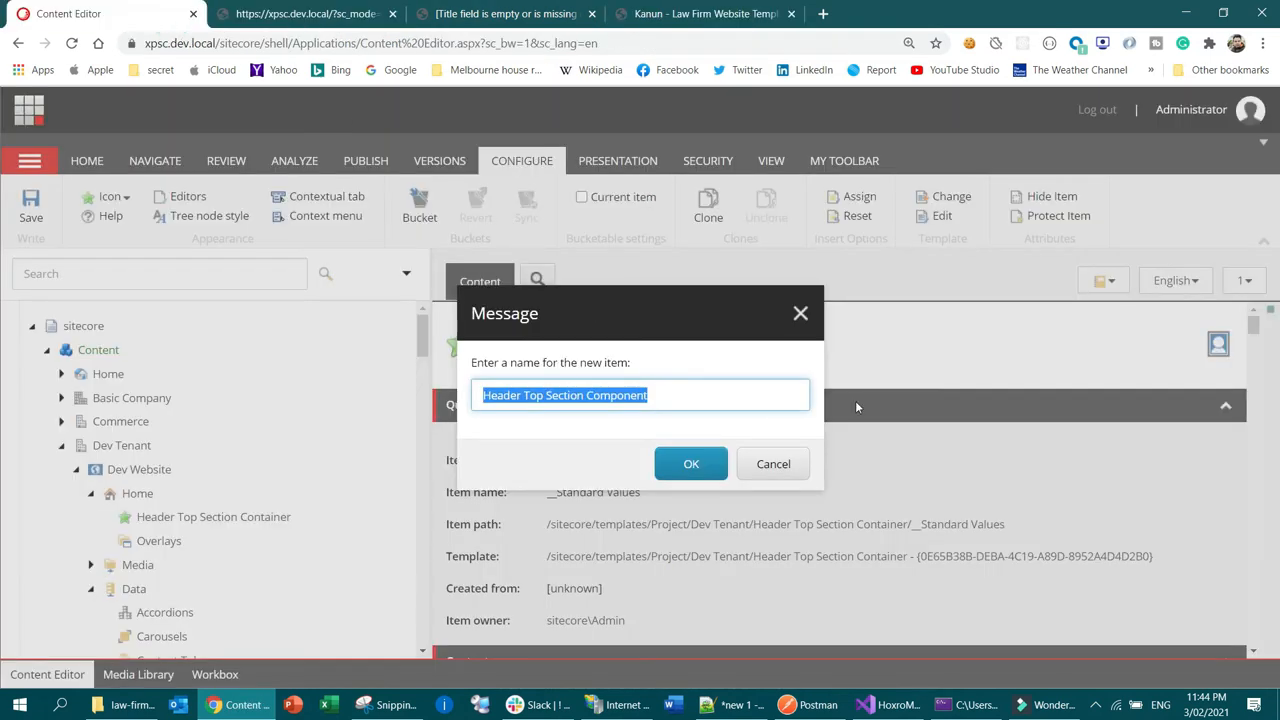
type("Learn About Us")
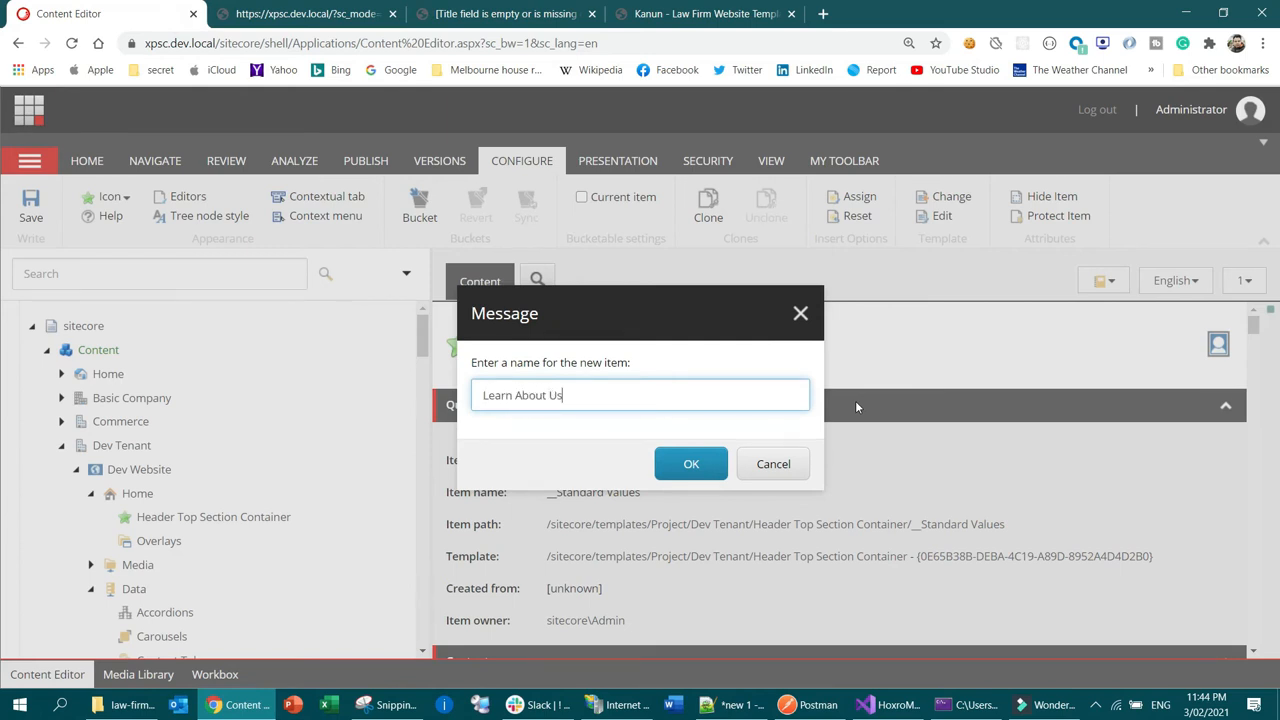
key("Return")
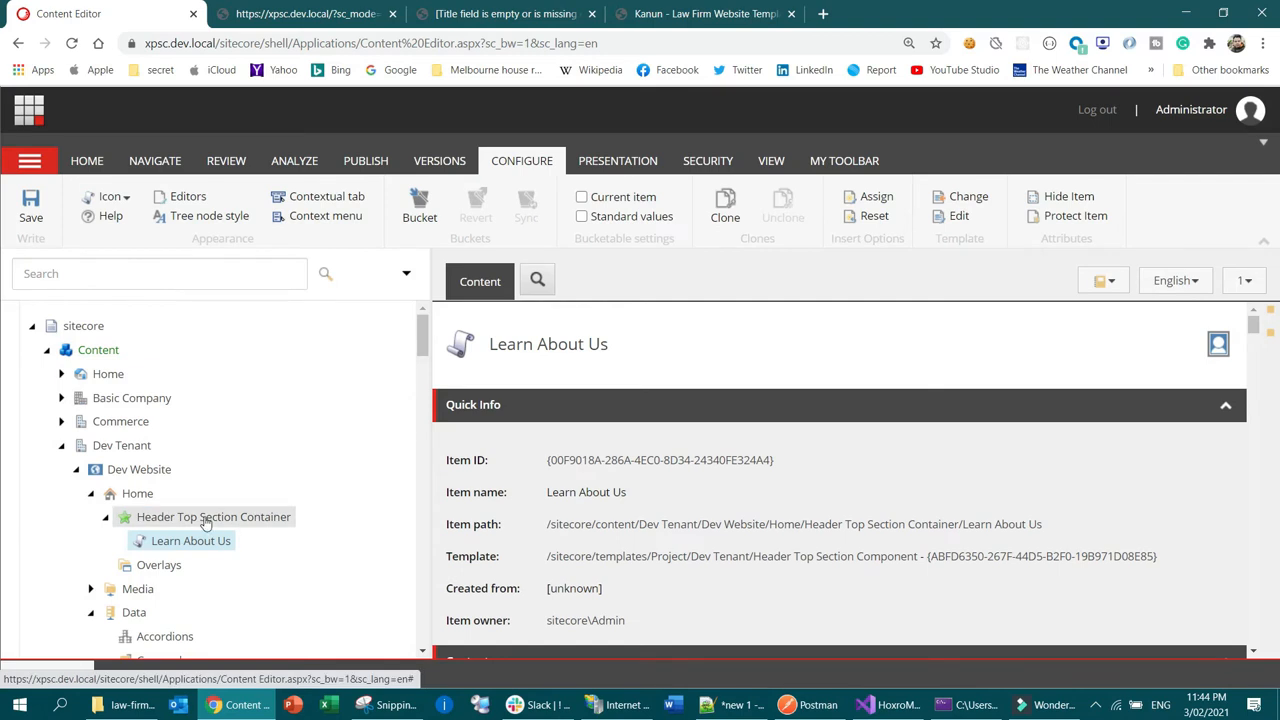
Insert a second Header Top Section Component item named About our Lawyer under the same Header Top Section Container
right_click(205, 524)
mouse_move(306, 382)
left_click(475, 371)
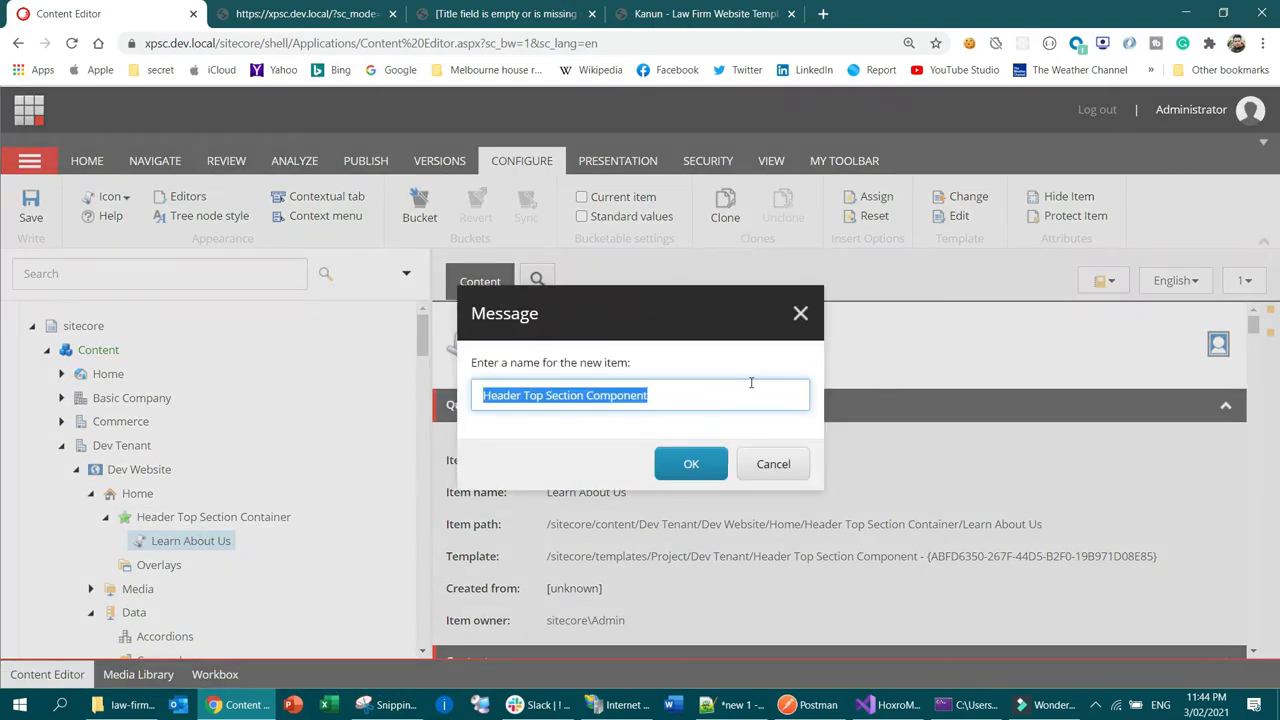
type("Learn")
key("ctrl+a")
type("About our")
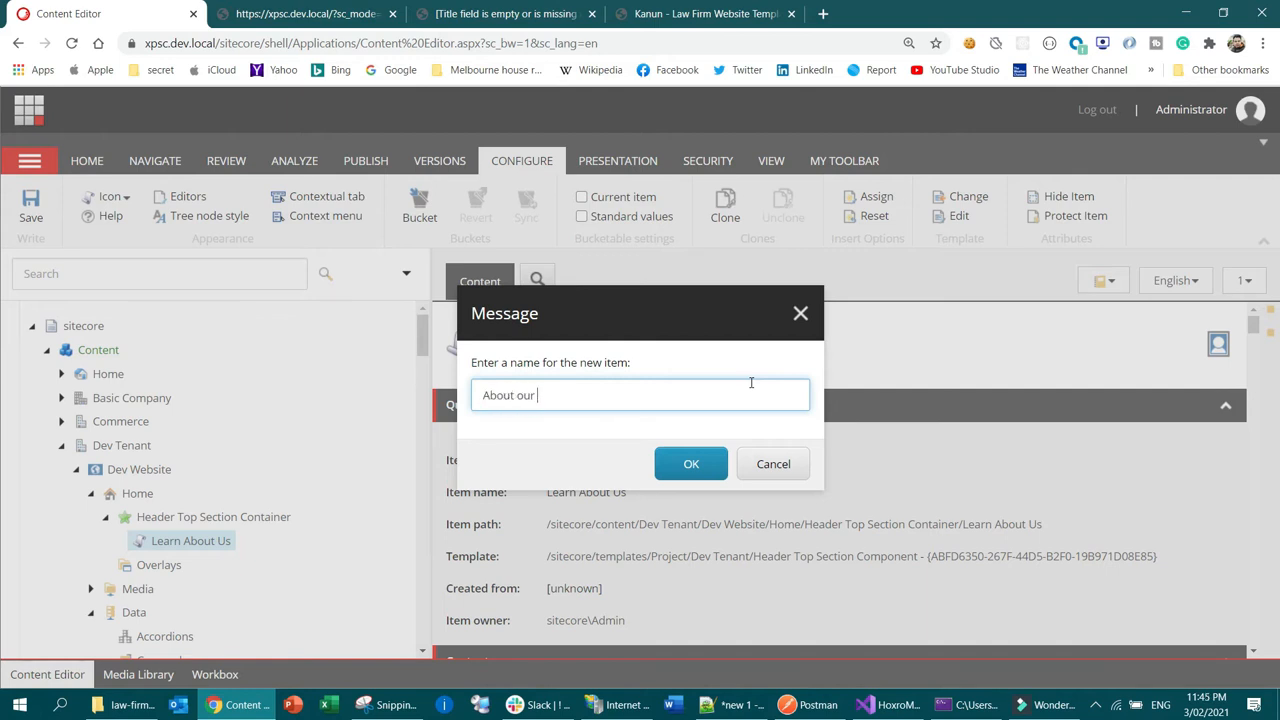
key("Return")
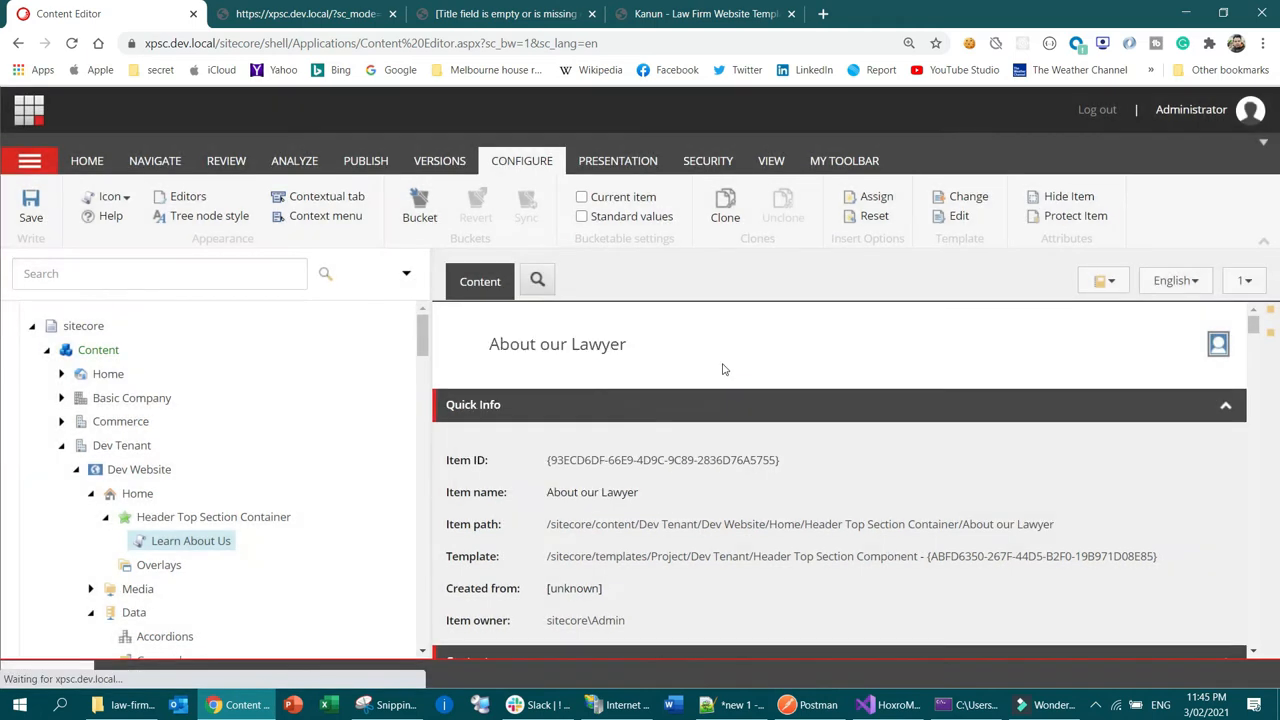
Review the content fields of the Learn About Us and About our Lawyer items
left_click(190, 565)
scroll(768, 489, "down", 6)
scroll(773, 487, "up", 2)
scroll(556, 480, "down", 2)
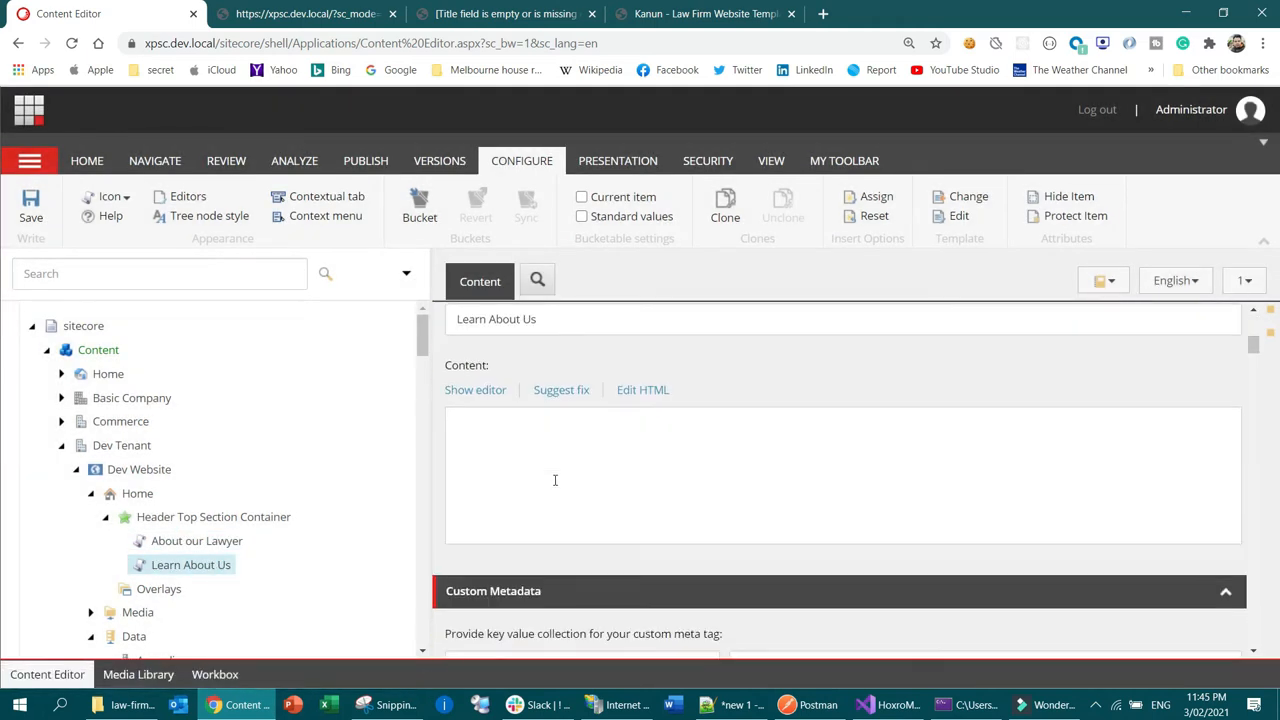
left_click(230, 538)
scroll(700, 466, "up", 5)
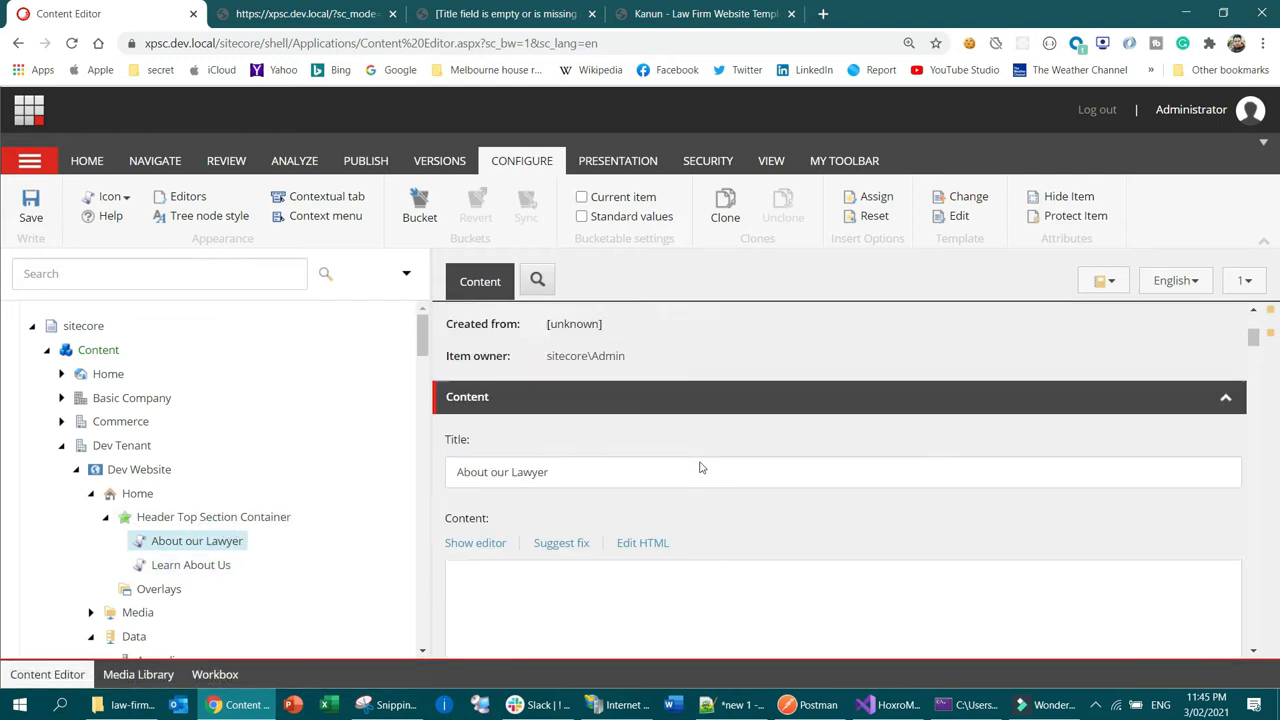
Open the Header Top Section Container item under Home and check which items its Components field offers
left_click(203, 527)
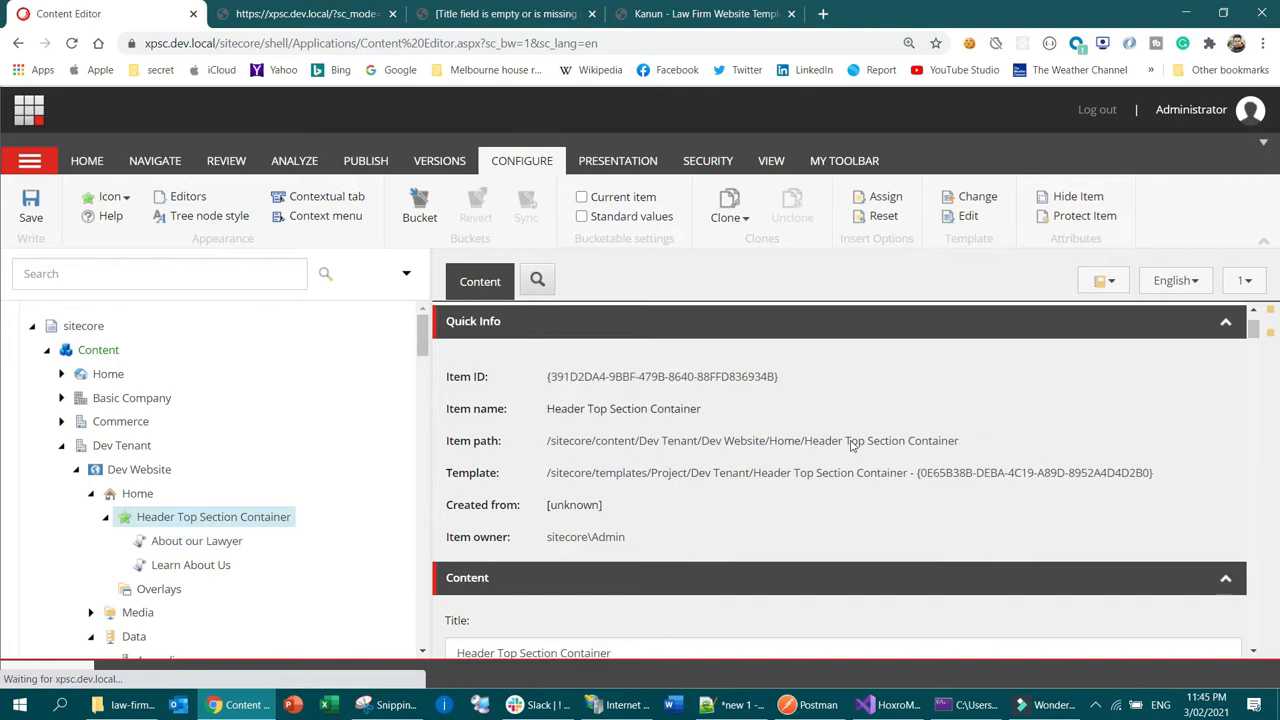
scroll(851, 446, "down", 3)
scroll(851, 447, "down", 5)
scroll(851, 447, "up", 1)
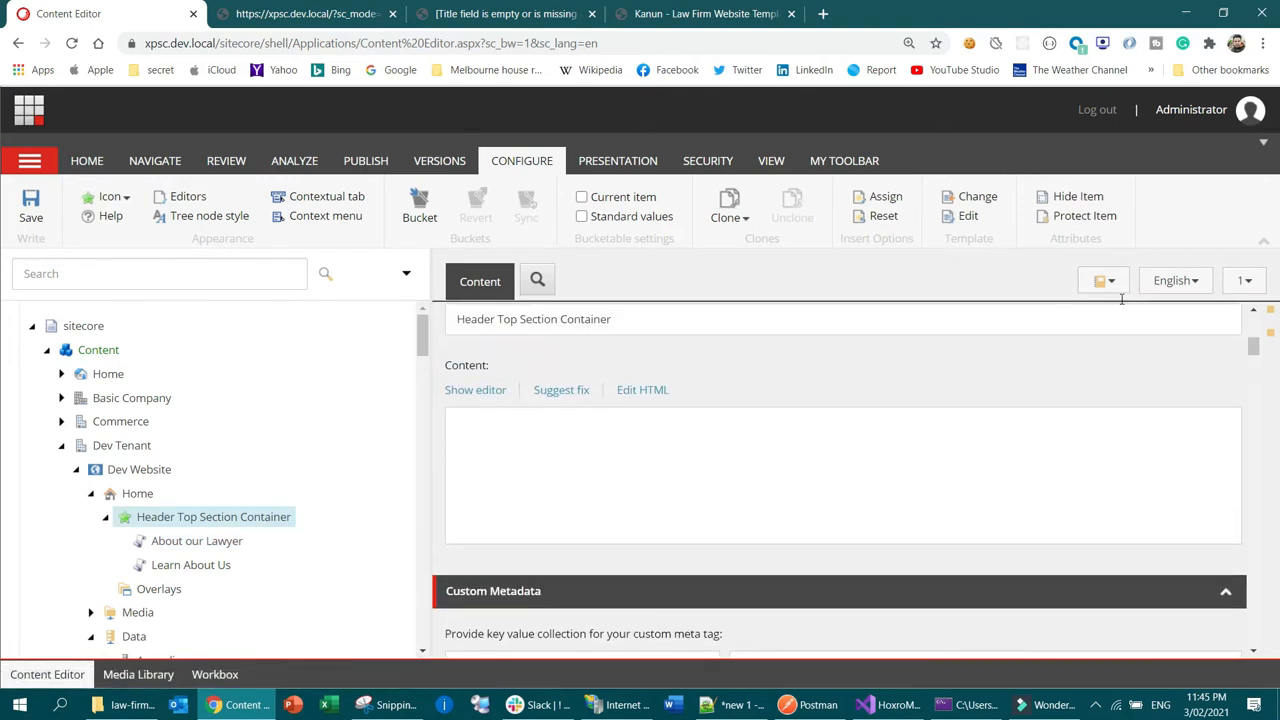
scroll(723, 500, "down", 2)
scroll(725, 498, "down", 2)
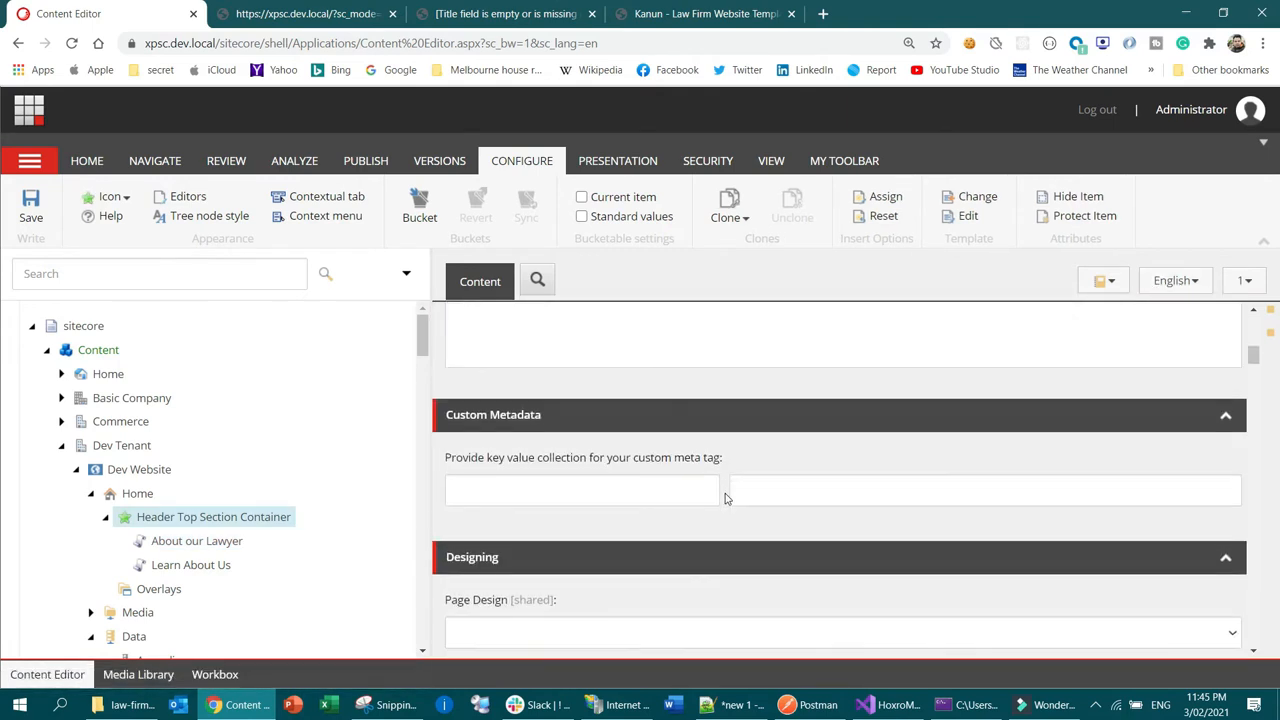
scroll(829, 440, "down", 2)
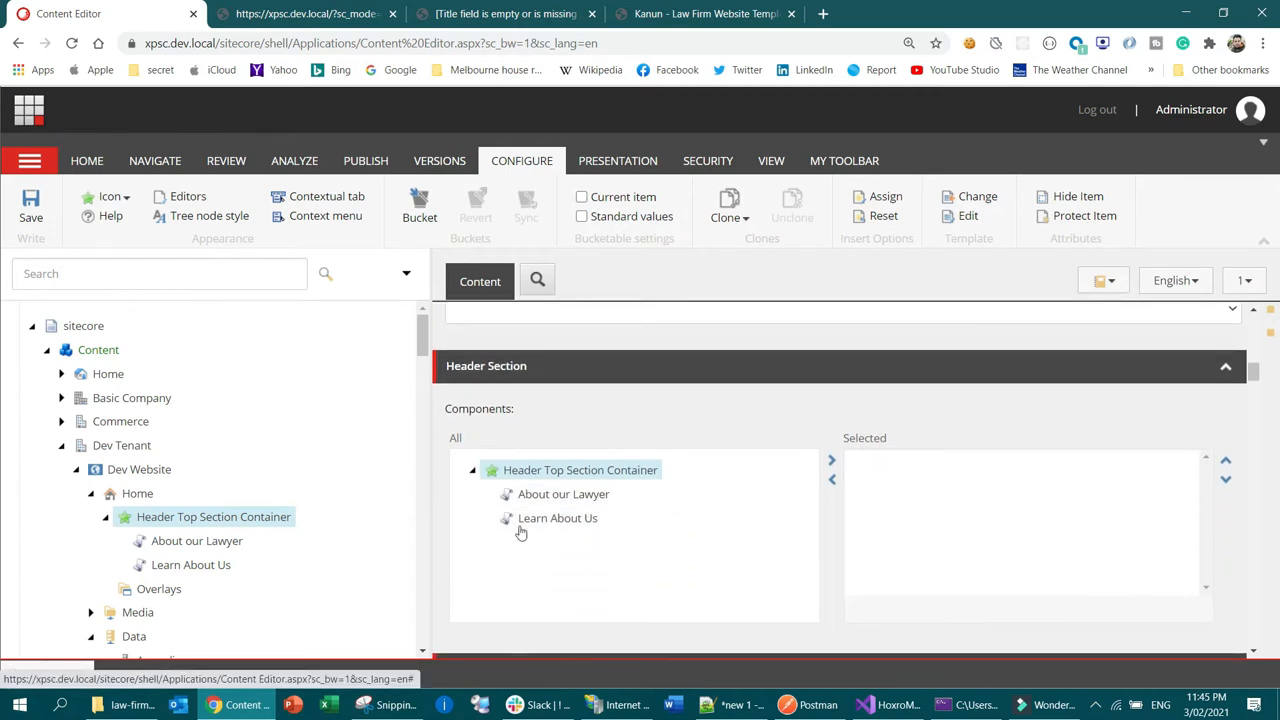
double_click(563, 494)
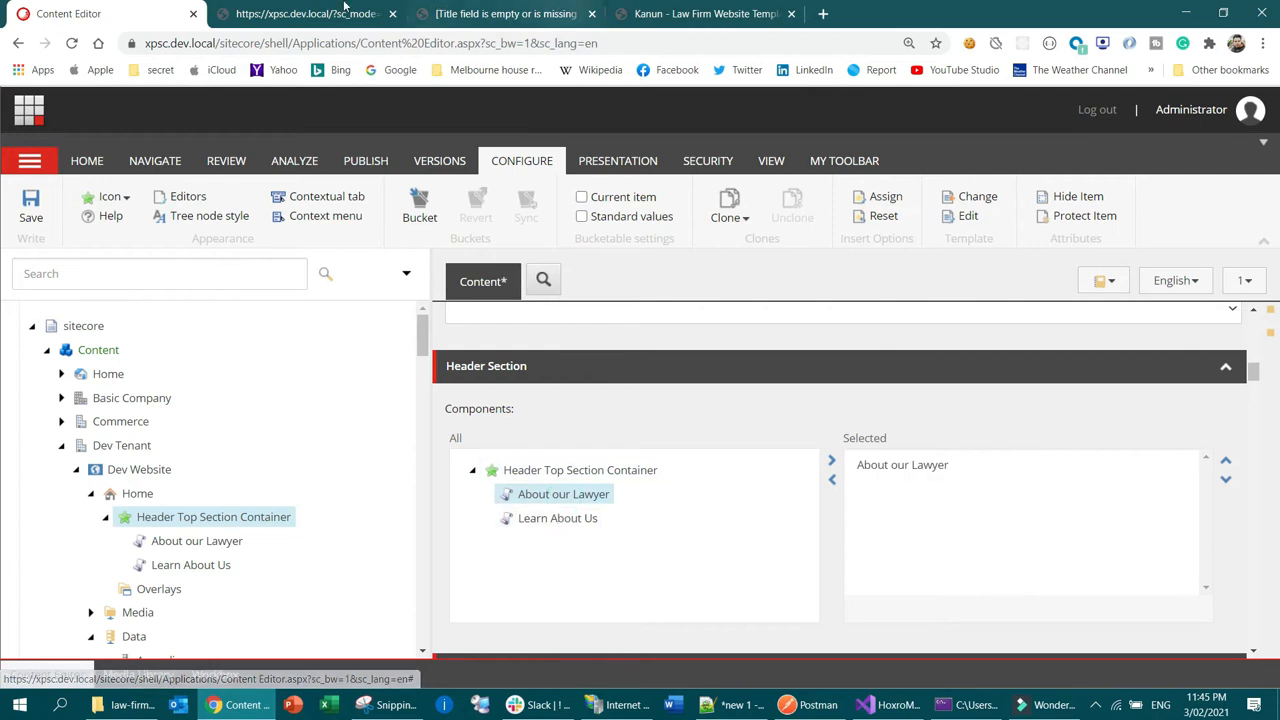
left_click(676, 13)
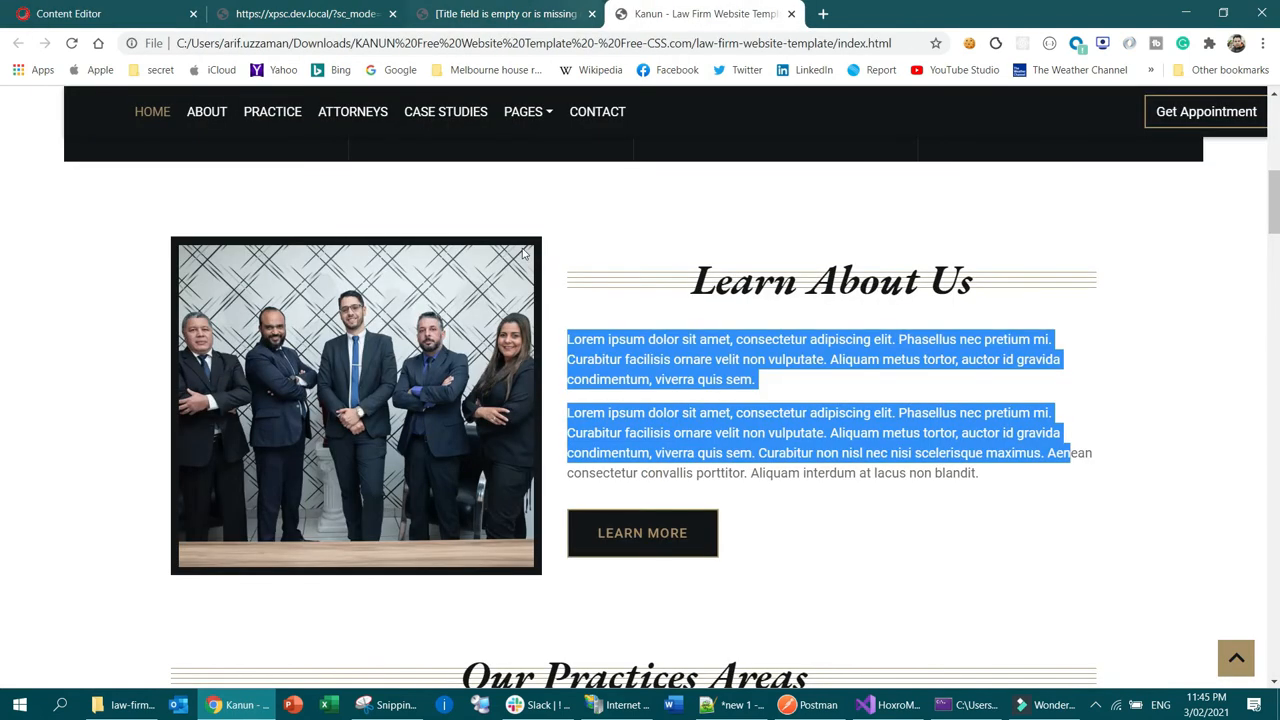
left_click(8, 8)
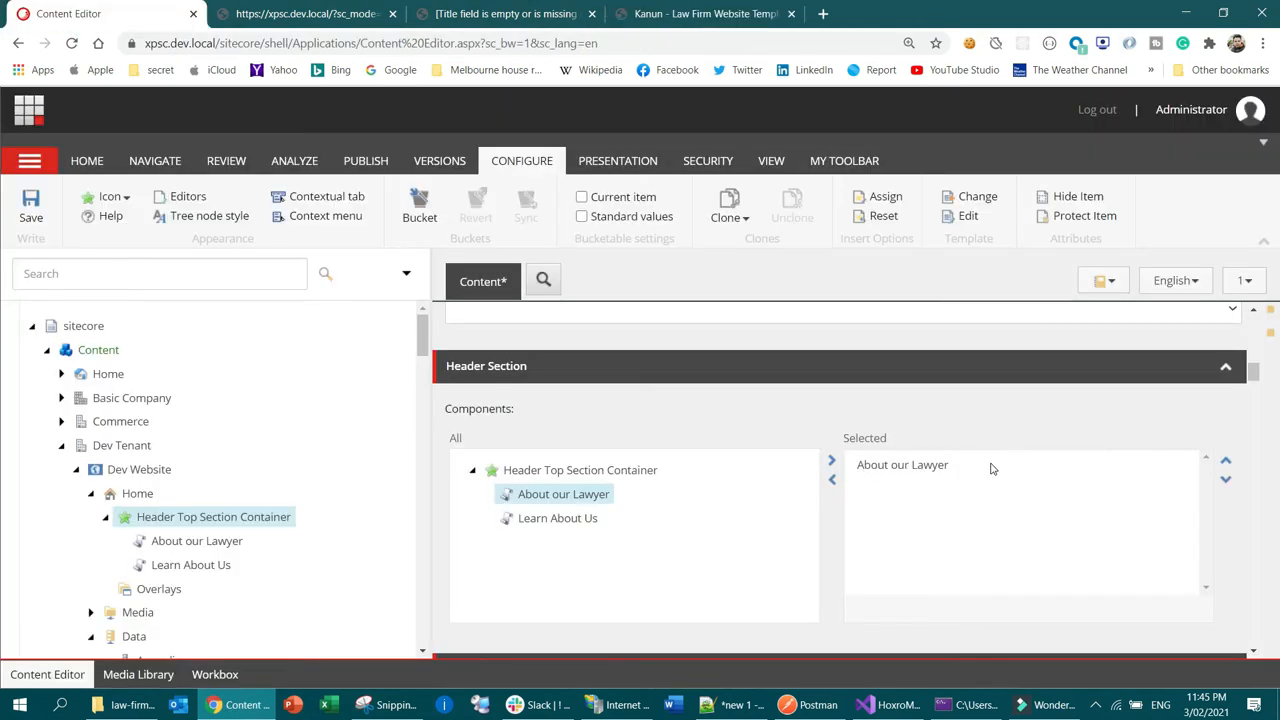
left_click(831, 481)
Add Learn About Us to the Header Top Section Container item's selected Components and save the item
double_click(543, 518)
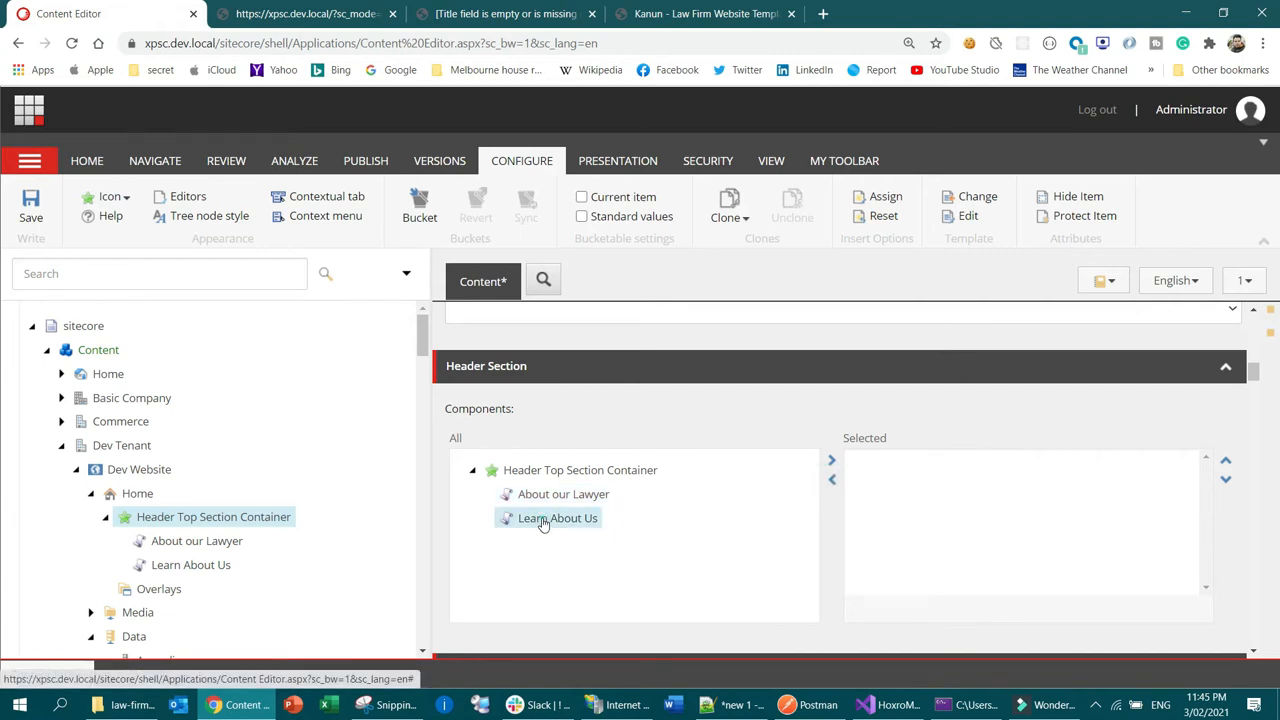
left_click(31, 205)
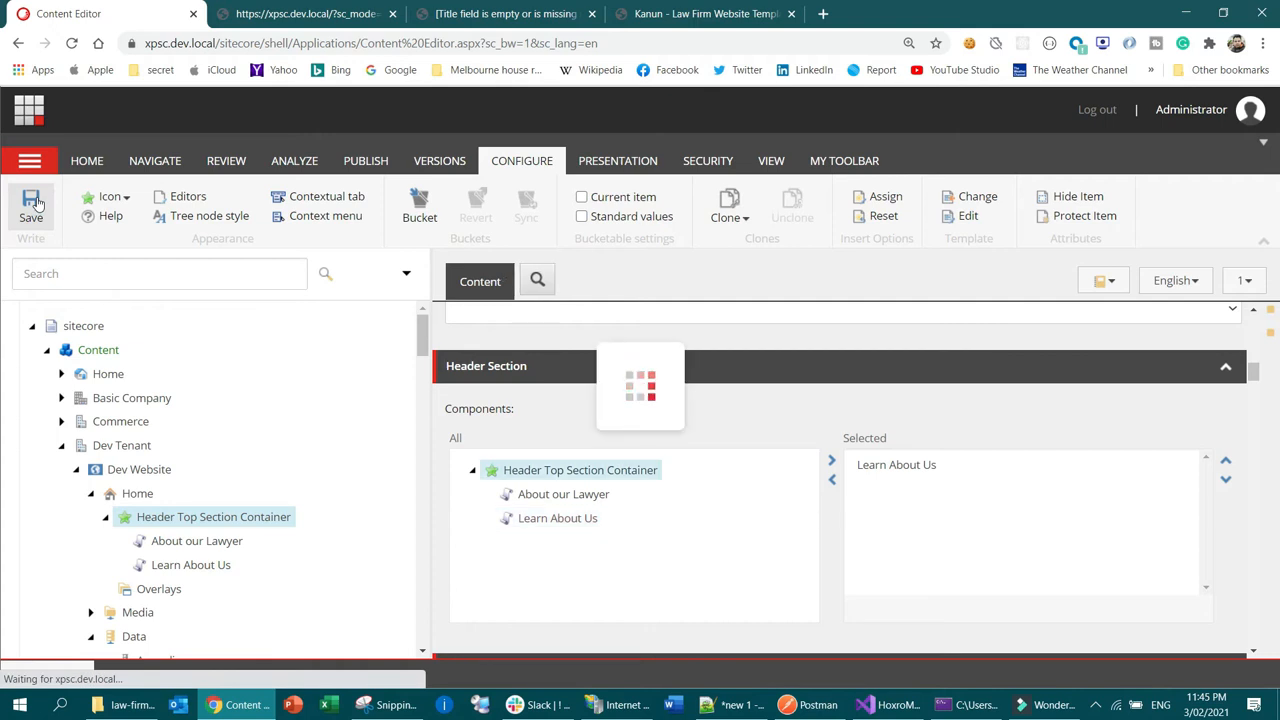
Insert a Partial Design Folder named Main Content under Dev Website's Presentation/Partial Designs
scroll(220, 497, "down", 10)
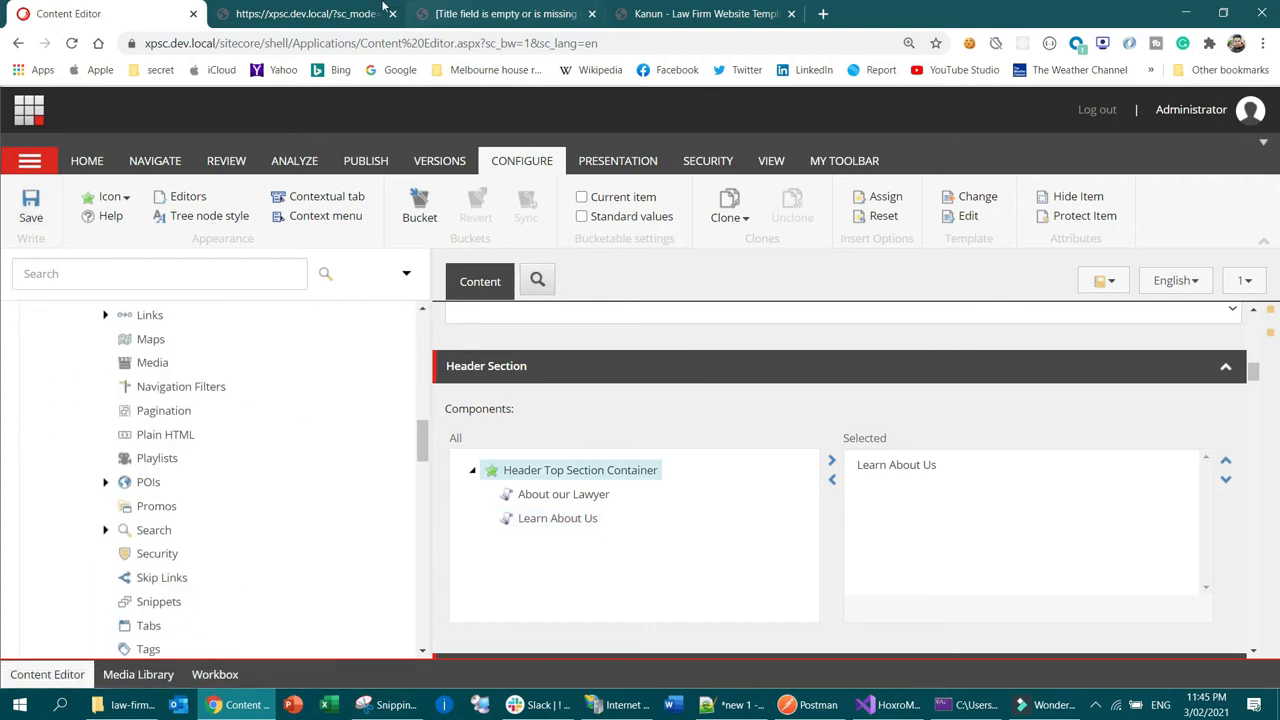
scroll(262, 478, "down", 4)
scroll(260, 478, "down", 5)
scroll(260, 475, "up", 2)
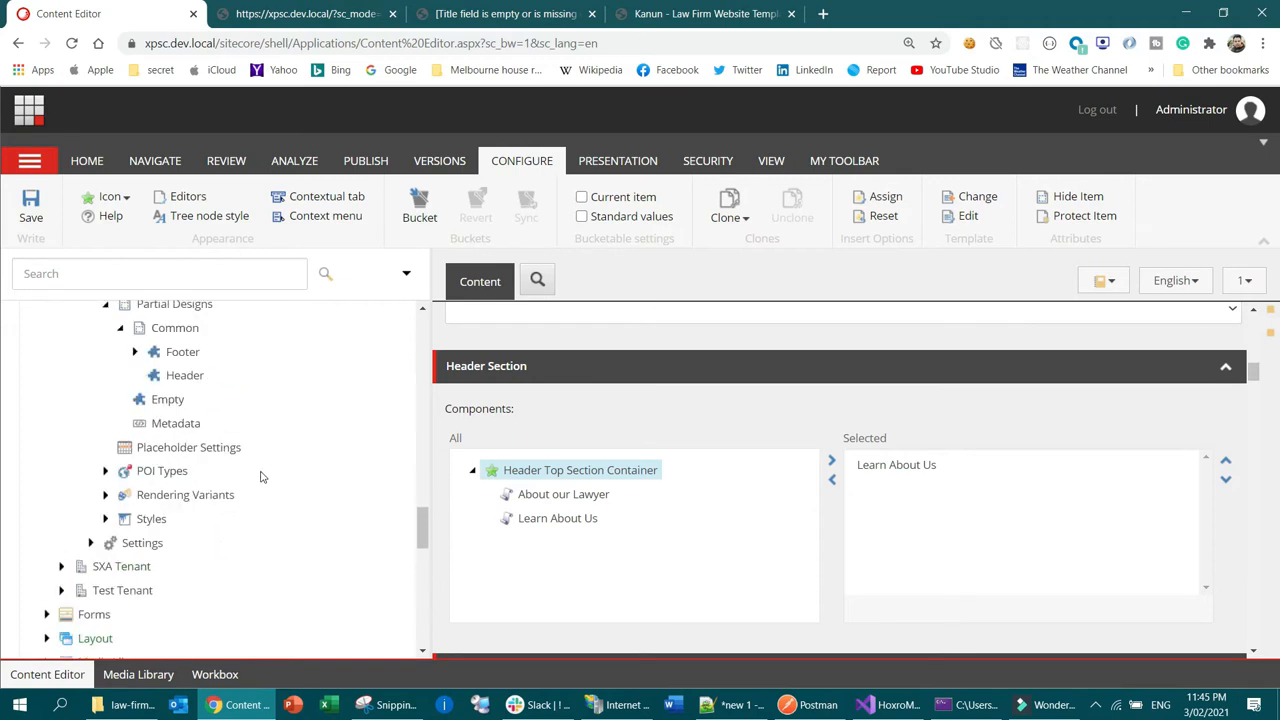
scroll(215, 395, "up", 2)
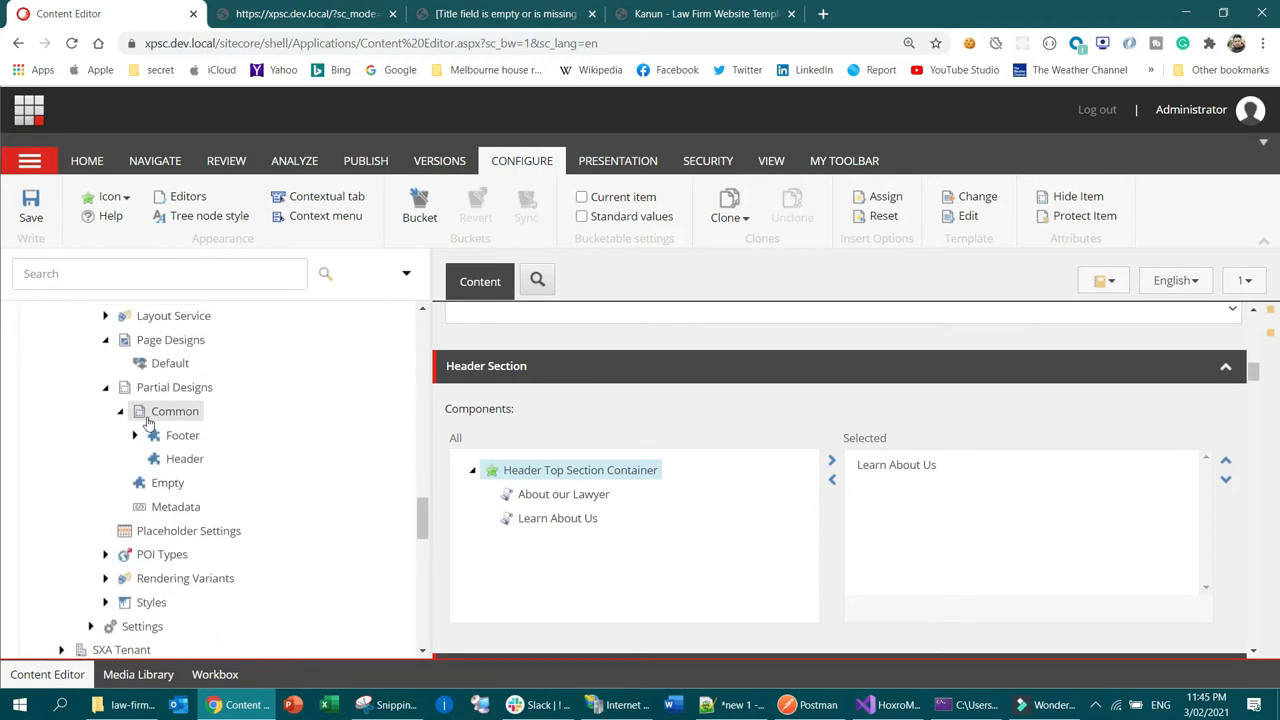
left_click(120, 411)
right_click(185, 392)
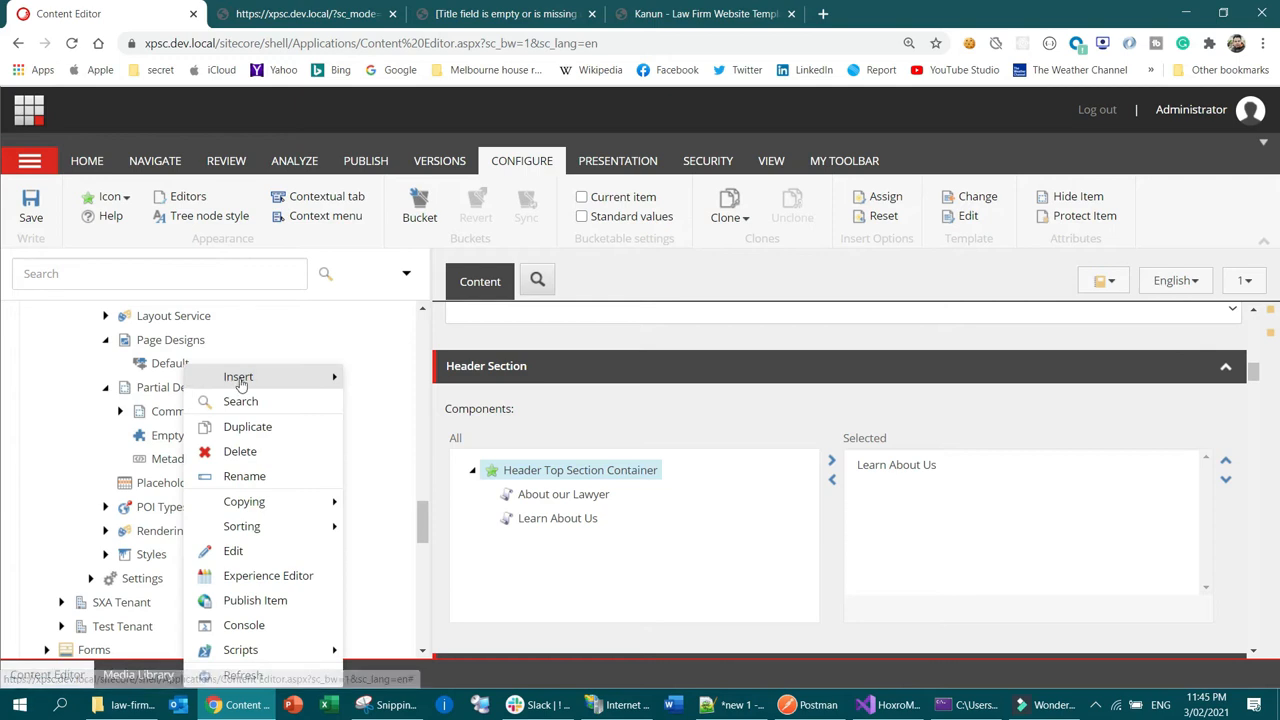
mouse_move(240, 376)
left_click(433, 378)
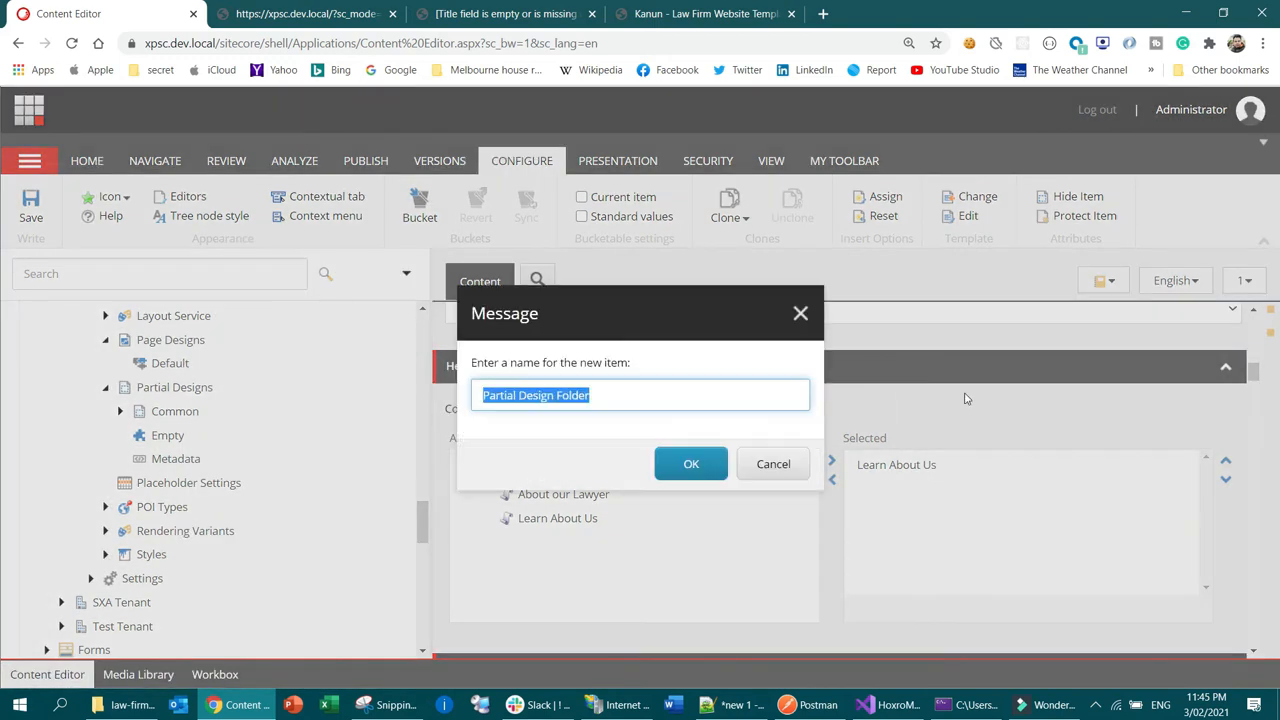
type("Main Co")
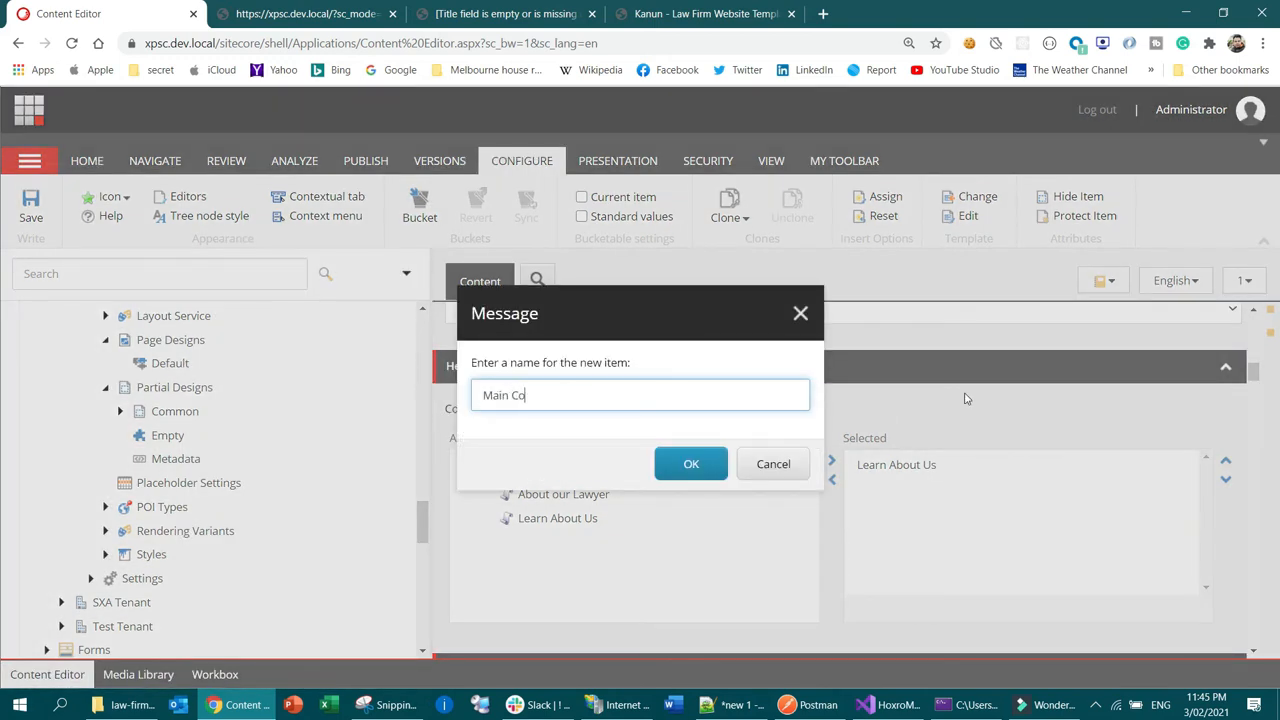
type("ntent")
key("Return")
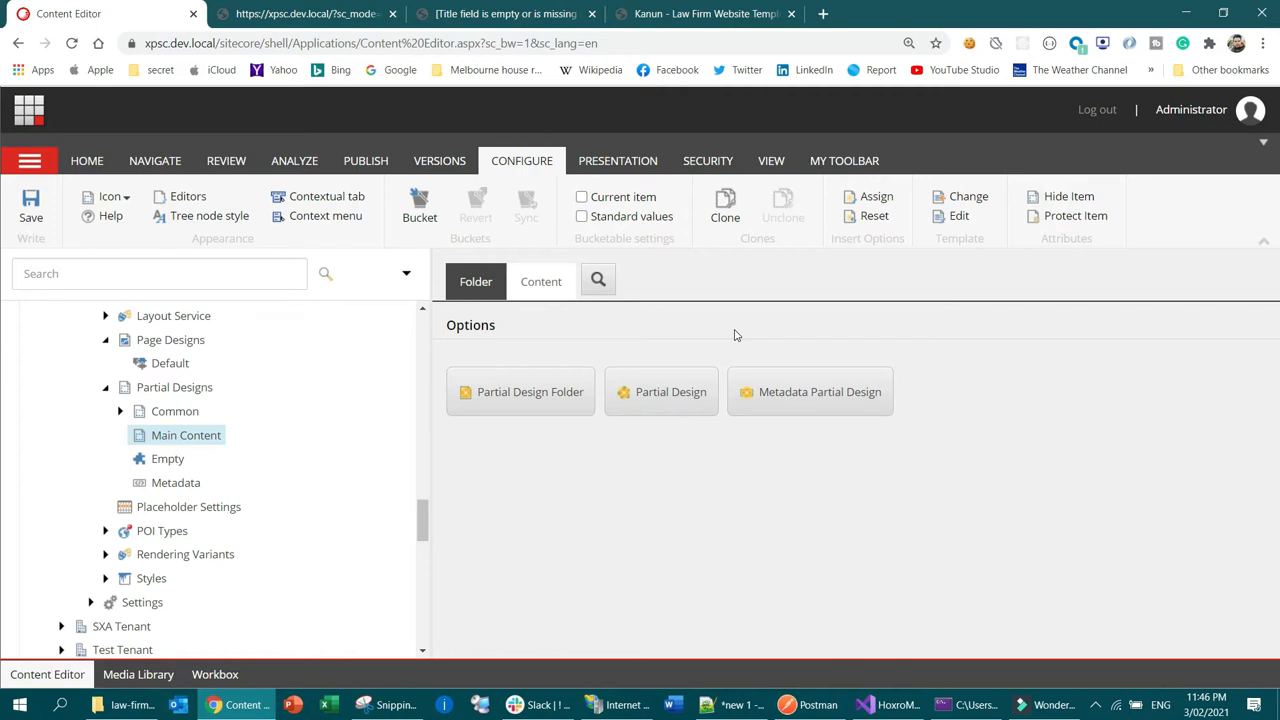
right_click(215, 440)
left_click(286, 386)
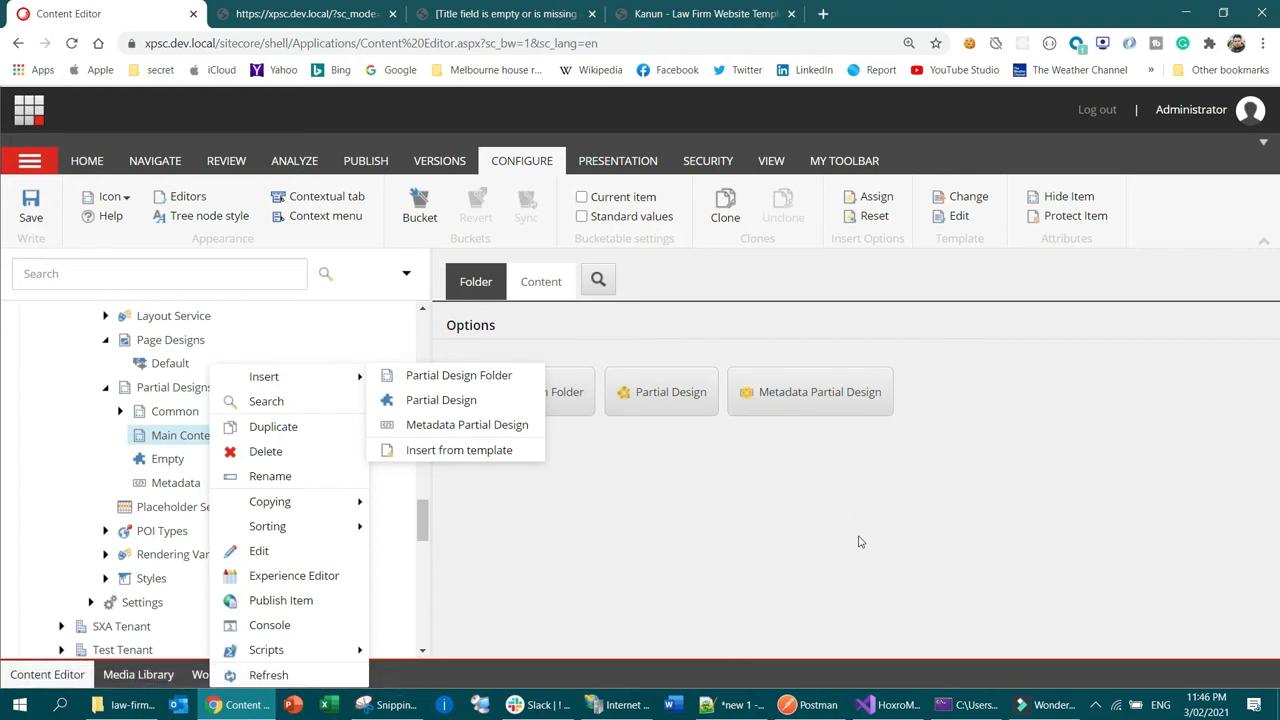
left_click(564, 572)
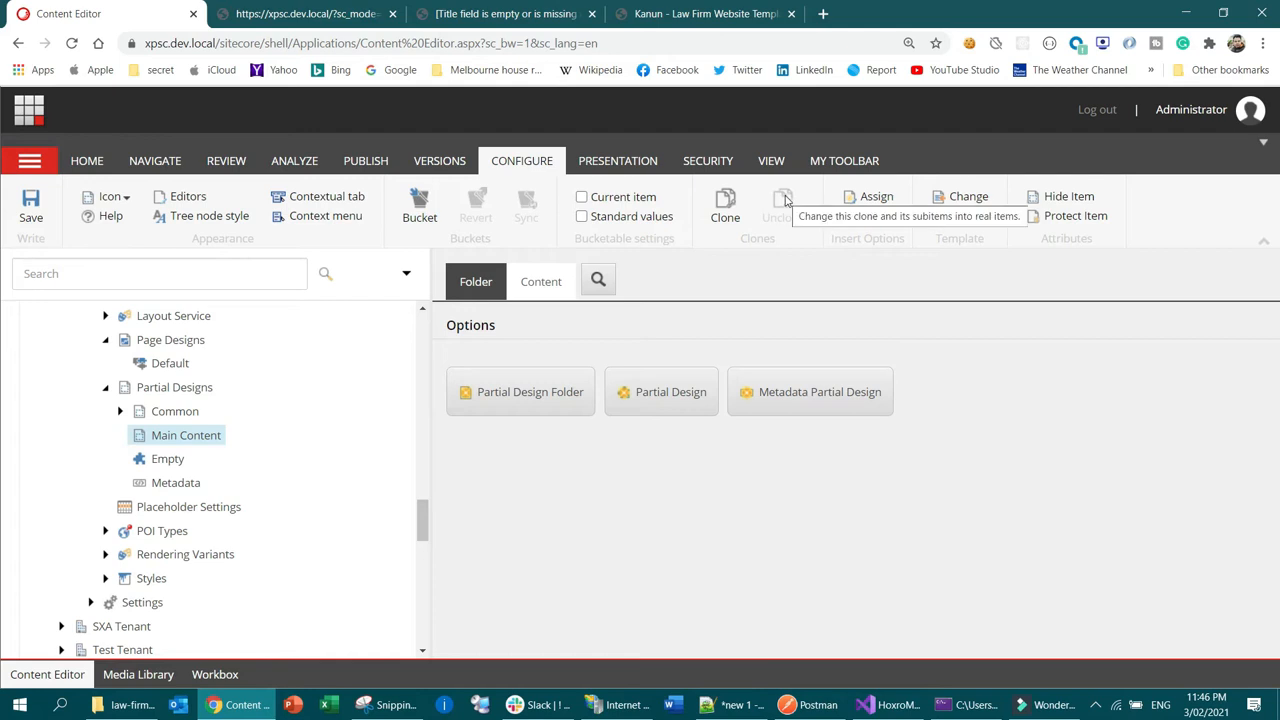
left_click(700, 14)
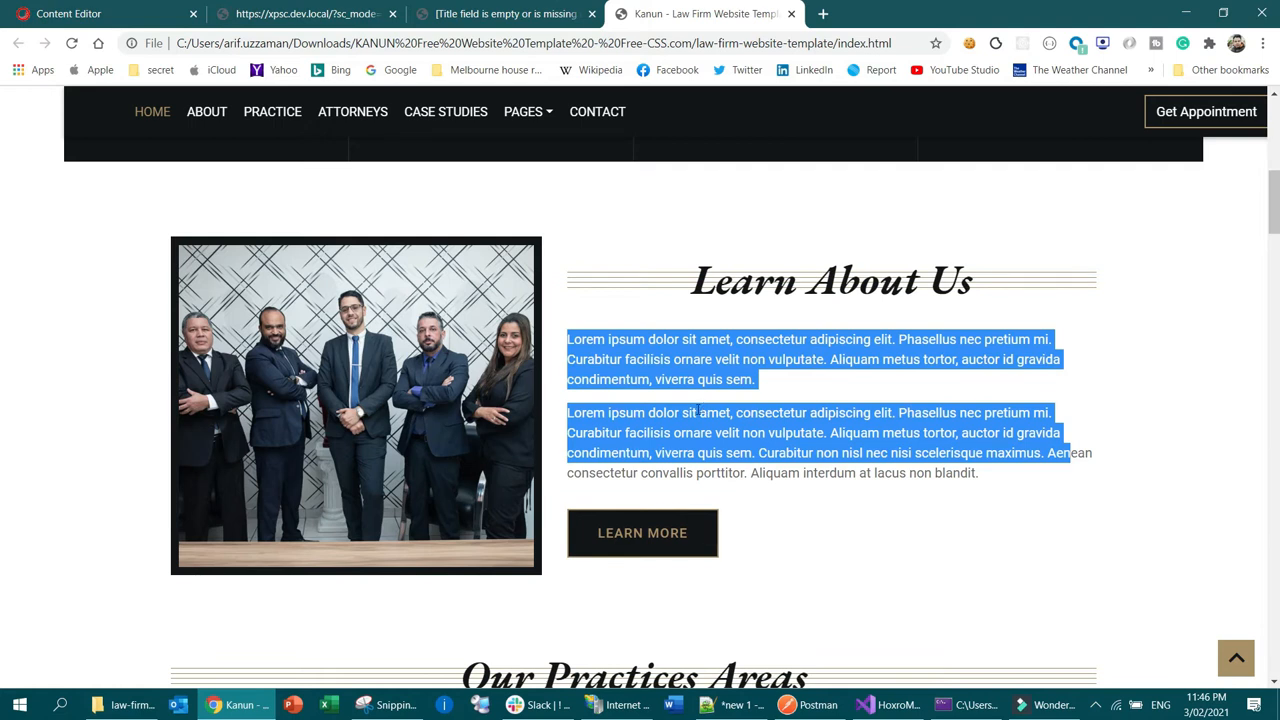
left_click(100, 14)
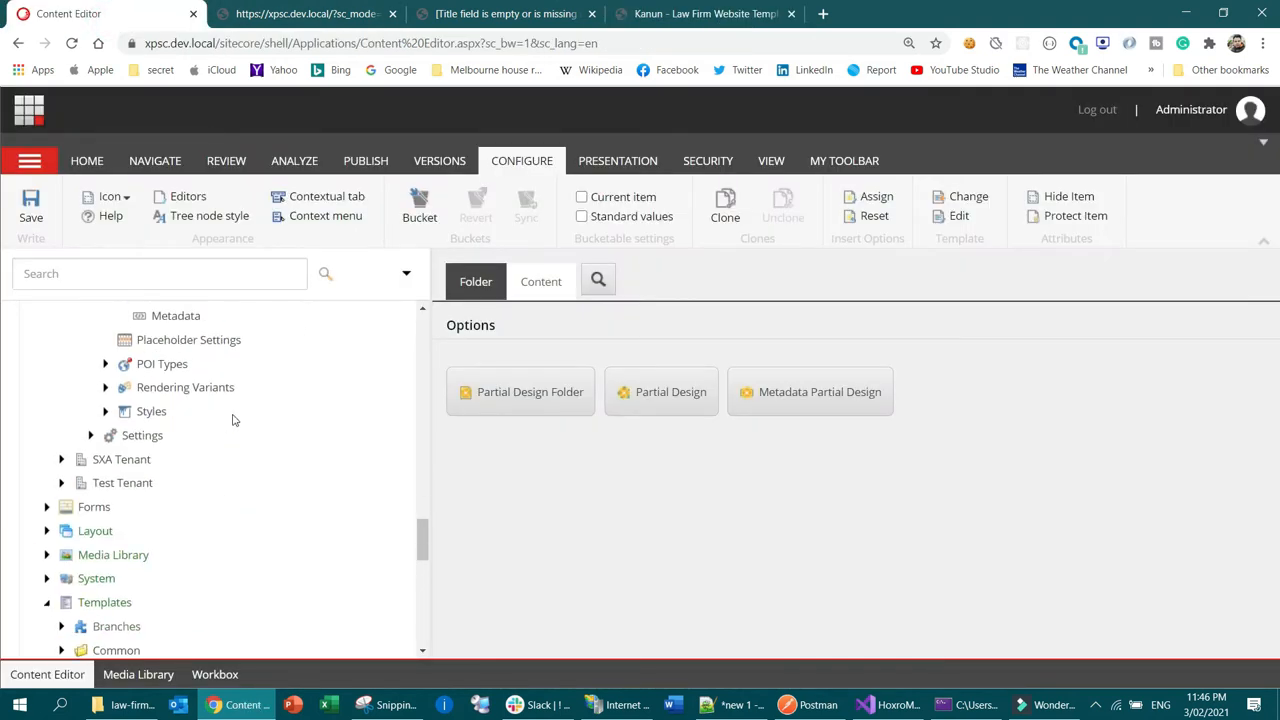
Insert a Variant Definition named Header Section under Page Content in Dev Website's Rendering Variants
left_click(105, 387)
scroll(312, 409, "down", 1)
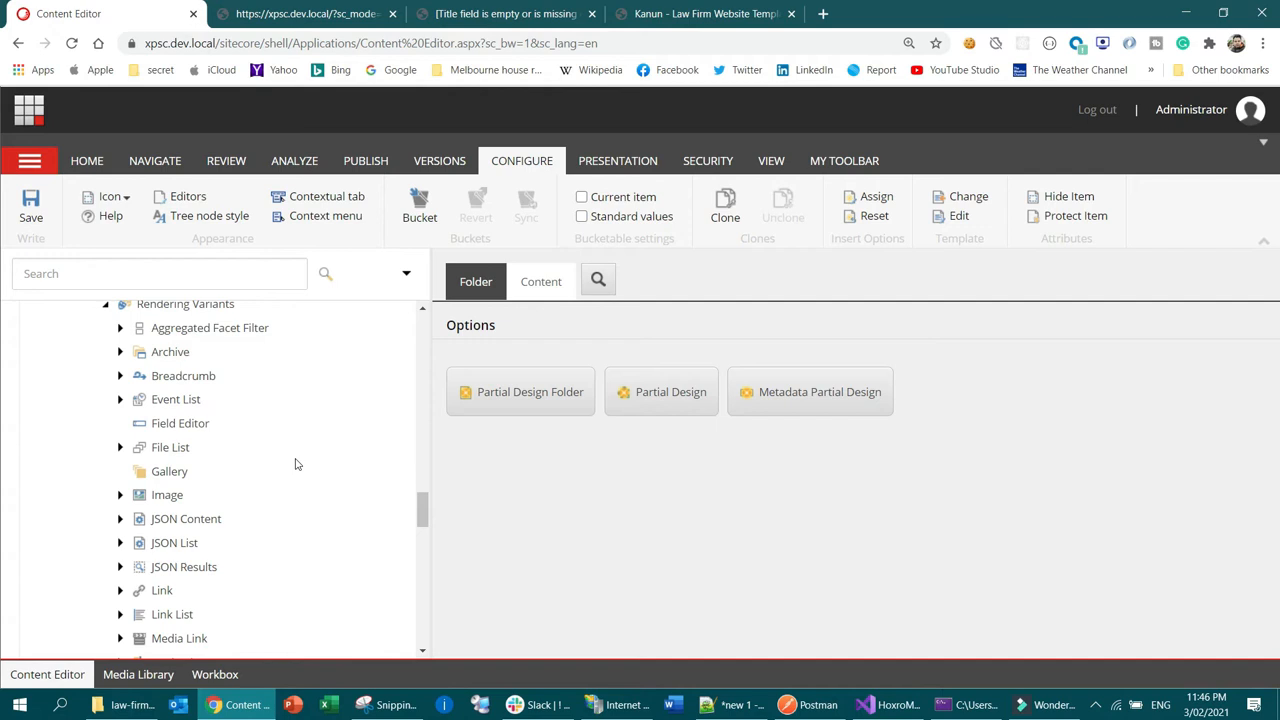
scroll(280, 458, "down", 3)
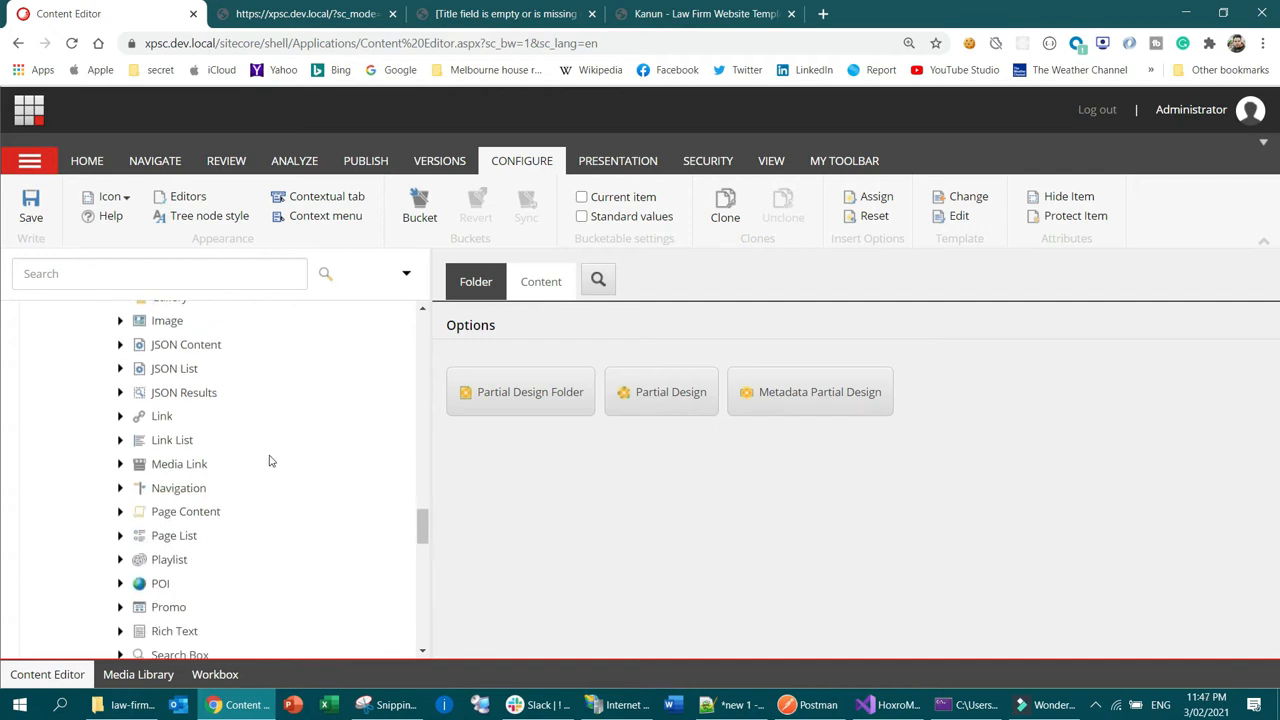
left_click(205, 435)
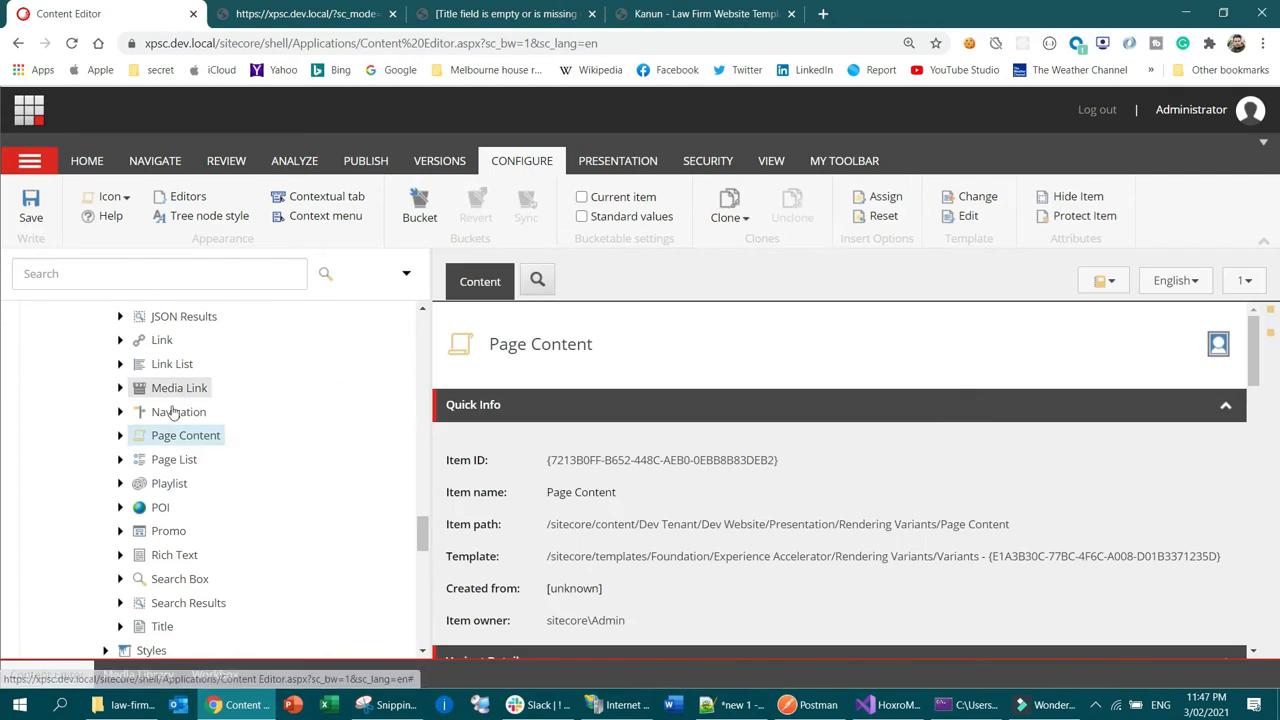
left_click(120, 435)
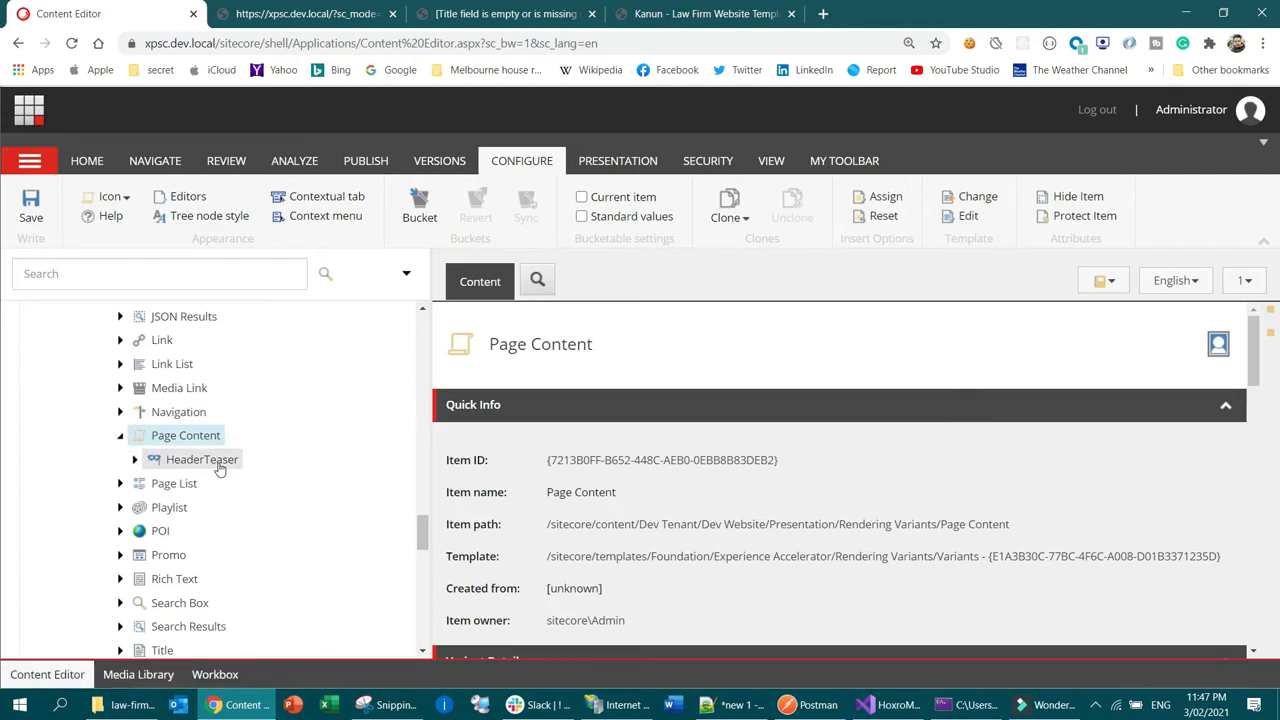
right_click(205, 436)
left_click(303, 376)
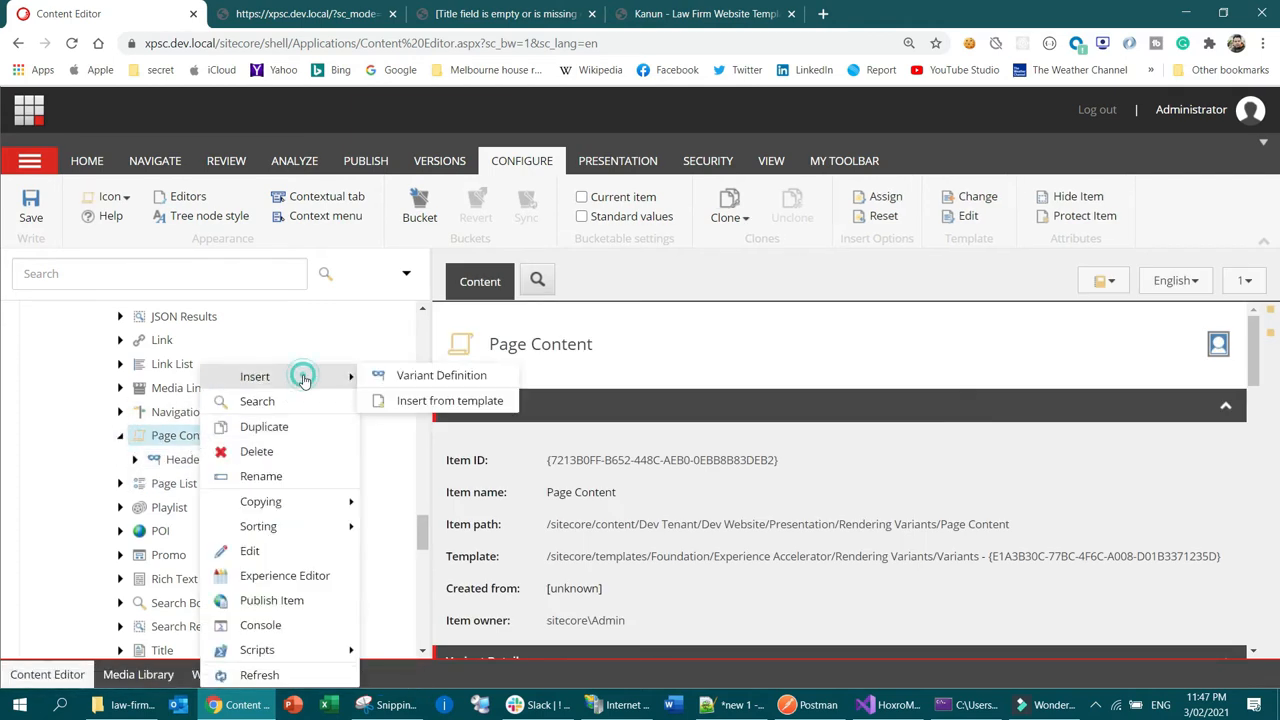
left_click(450, 375)
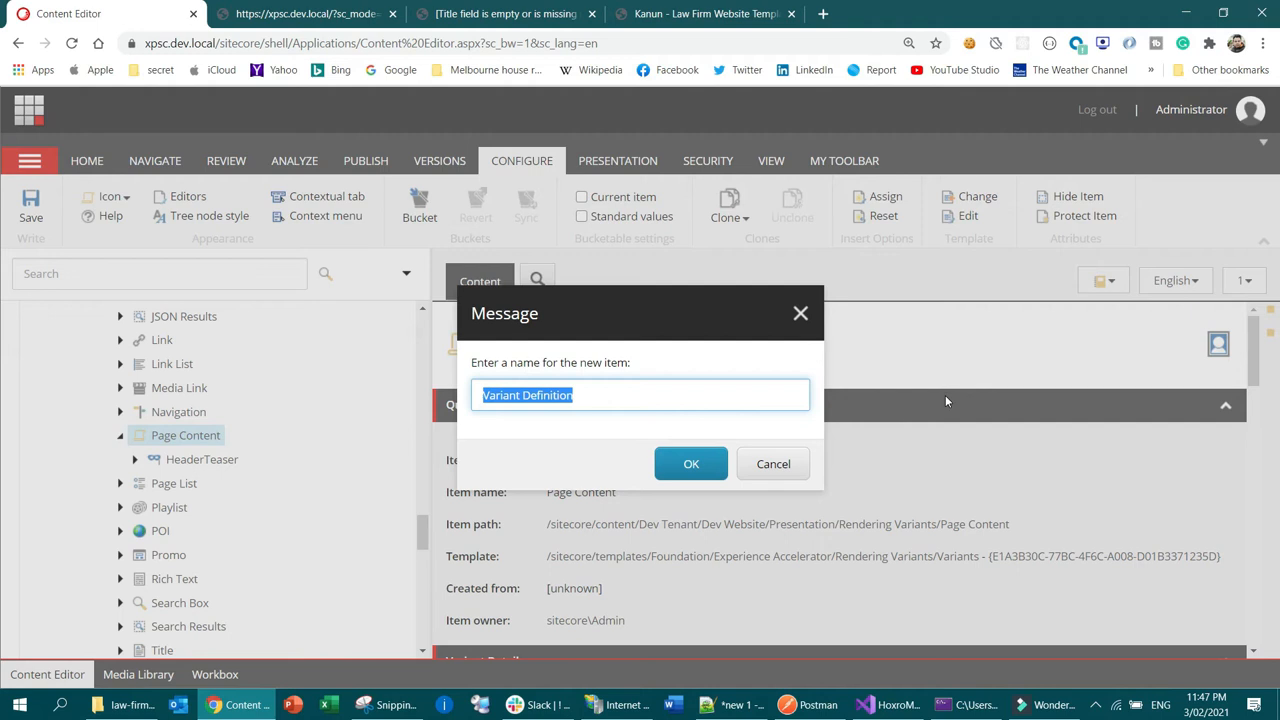
type("Header ")
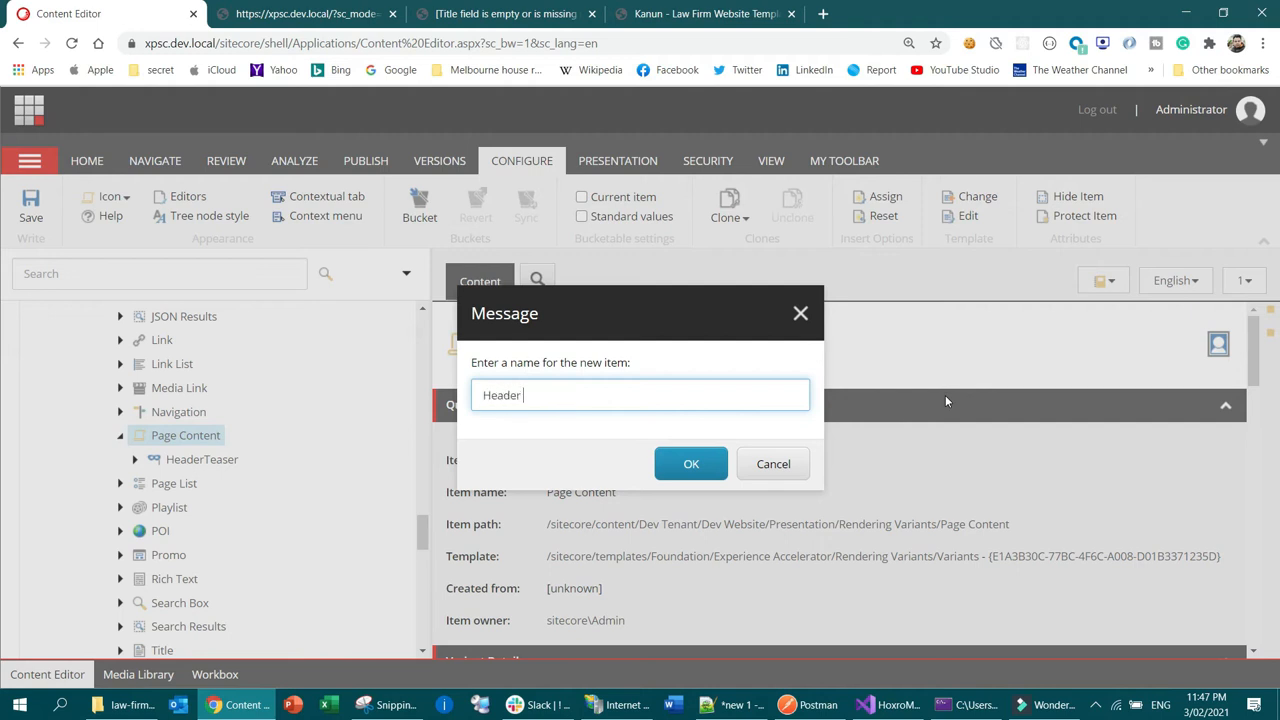
type("Section")
key("Return")
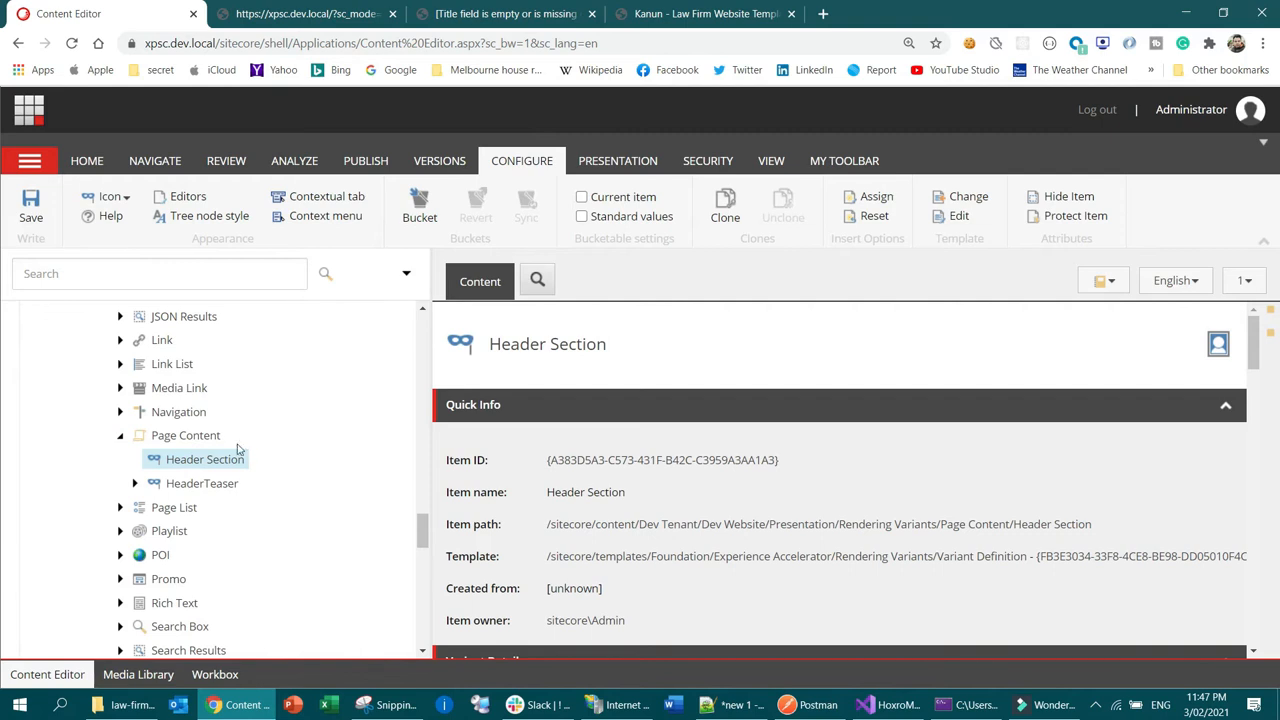
right_click(213, 463)
mouse_move(294, 377)
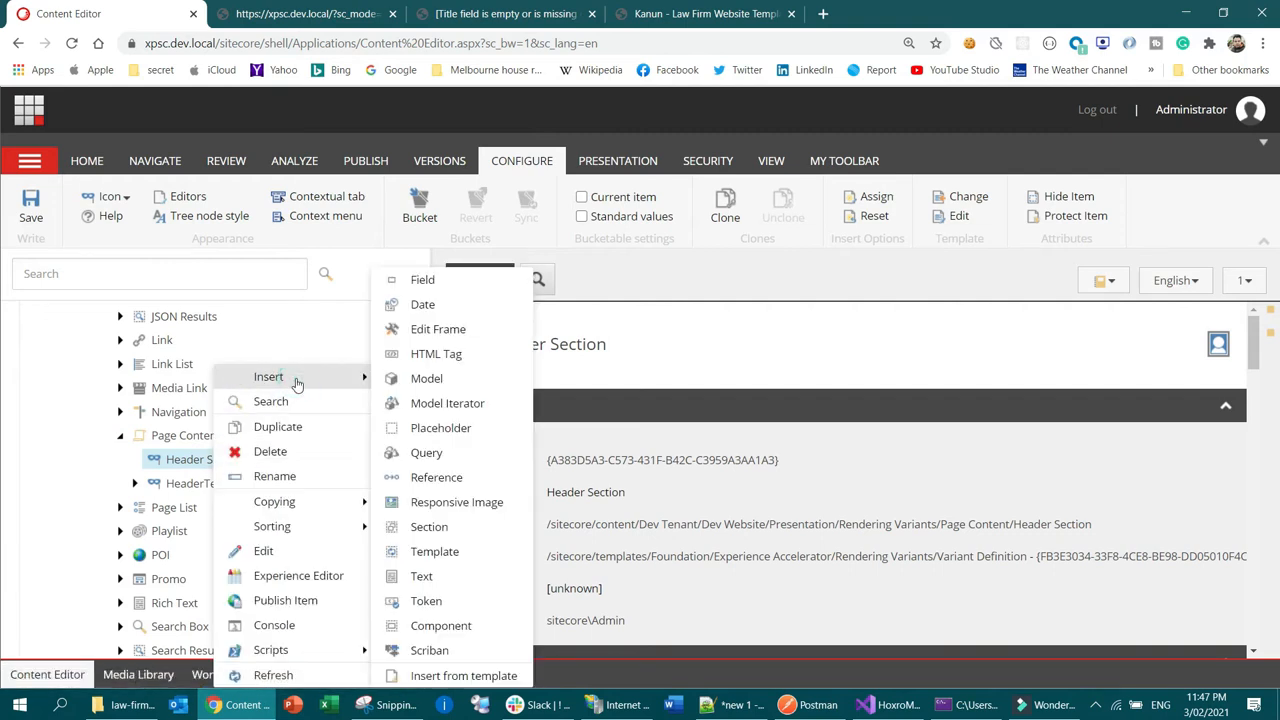
left_click(425, 287)
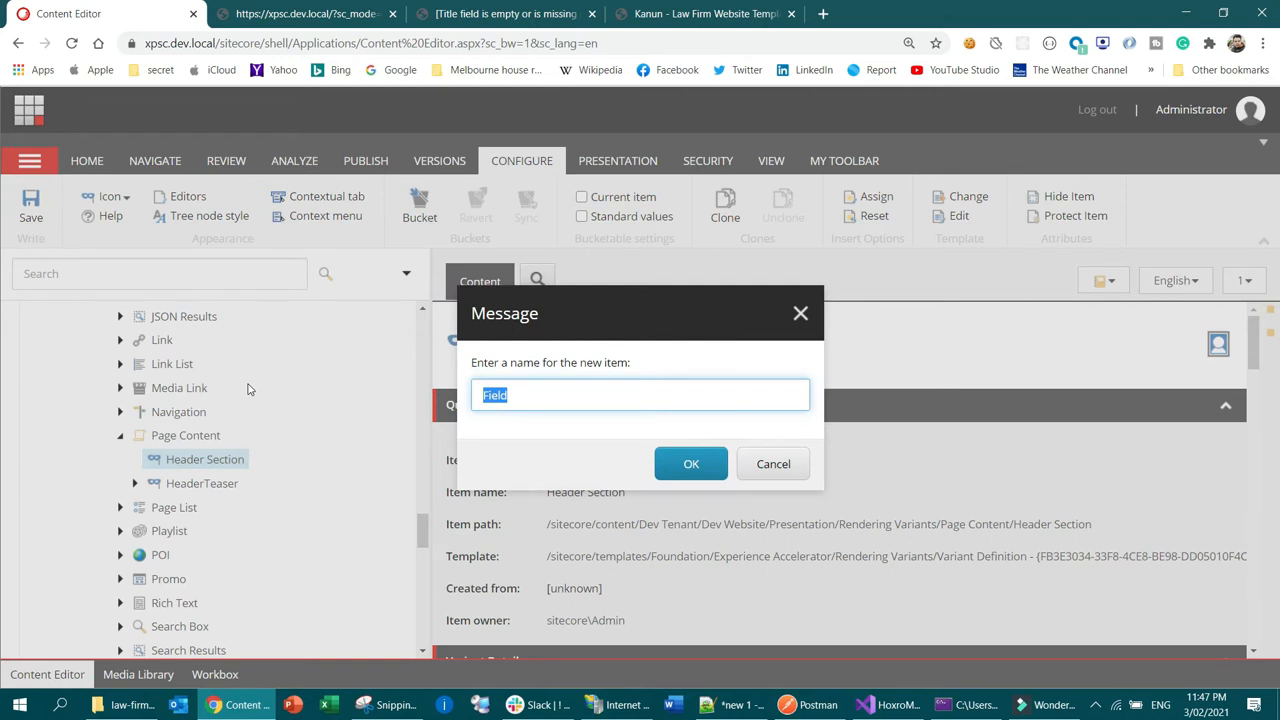
left_click(773, 463)
Open the Header Top Section Container item under Dev Website's Home to check which template it uses
scroll(341, 468, "up", 15)
scroll(335, 467, "down", 3)
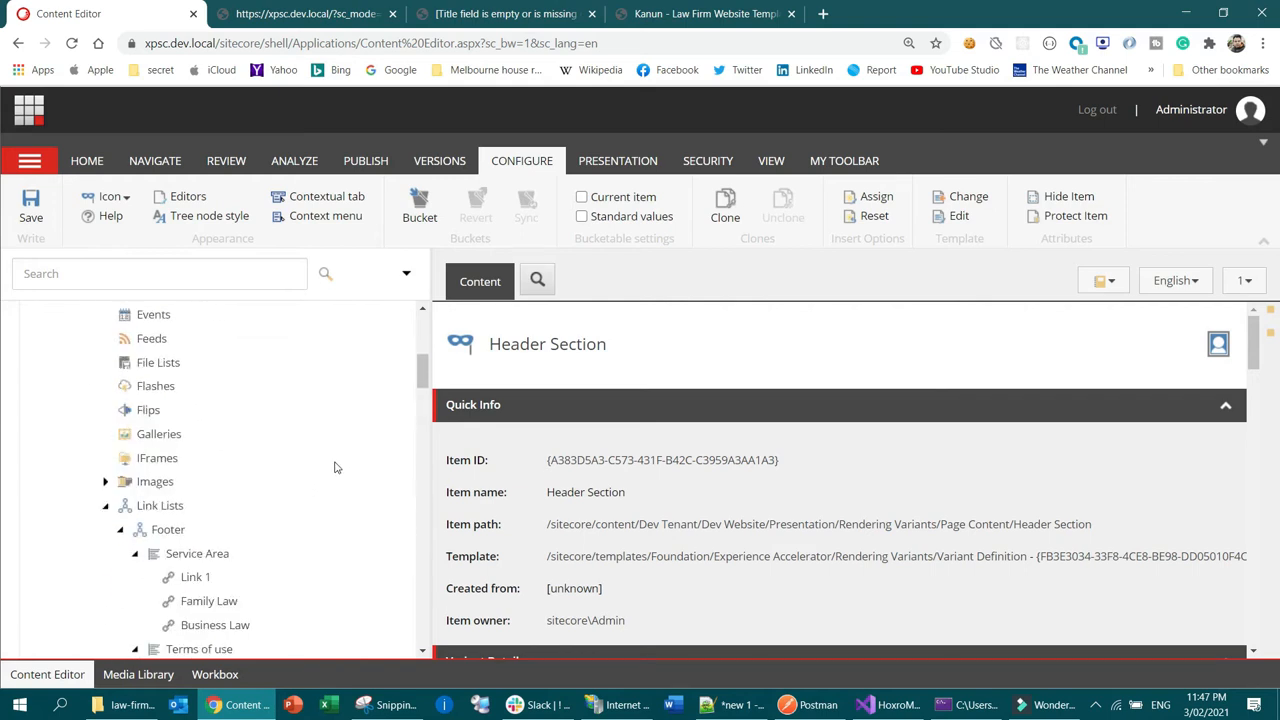
scroll(333, 468, "down", 3)
scroll(289, 431, "up", 5)
scroll(285, 430, "up", 6)
scroll(280, 430, "down", 2)
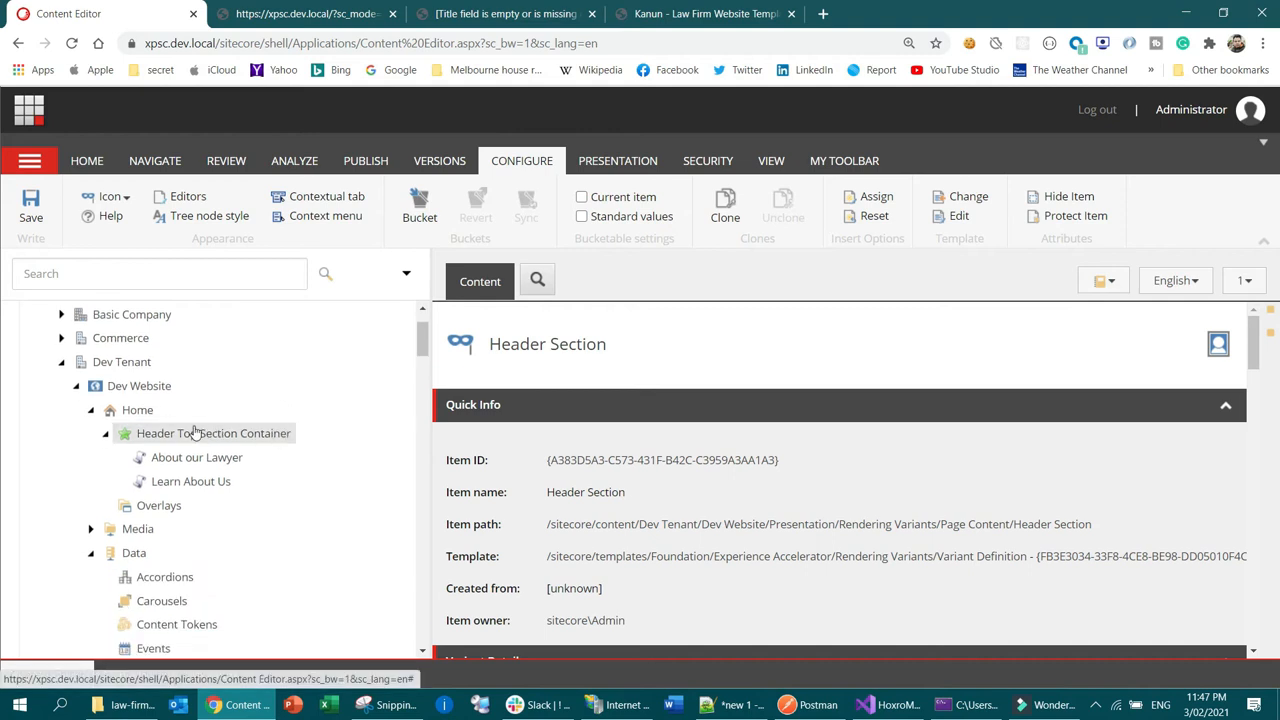
left_click(196, 432)
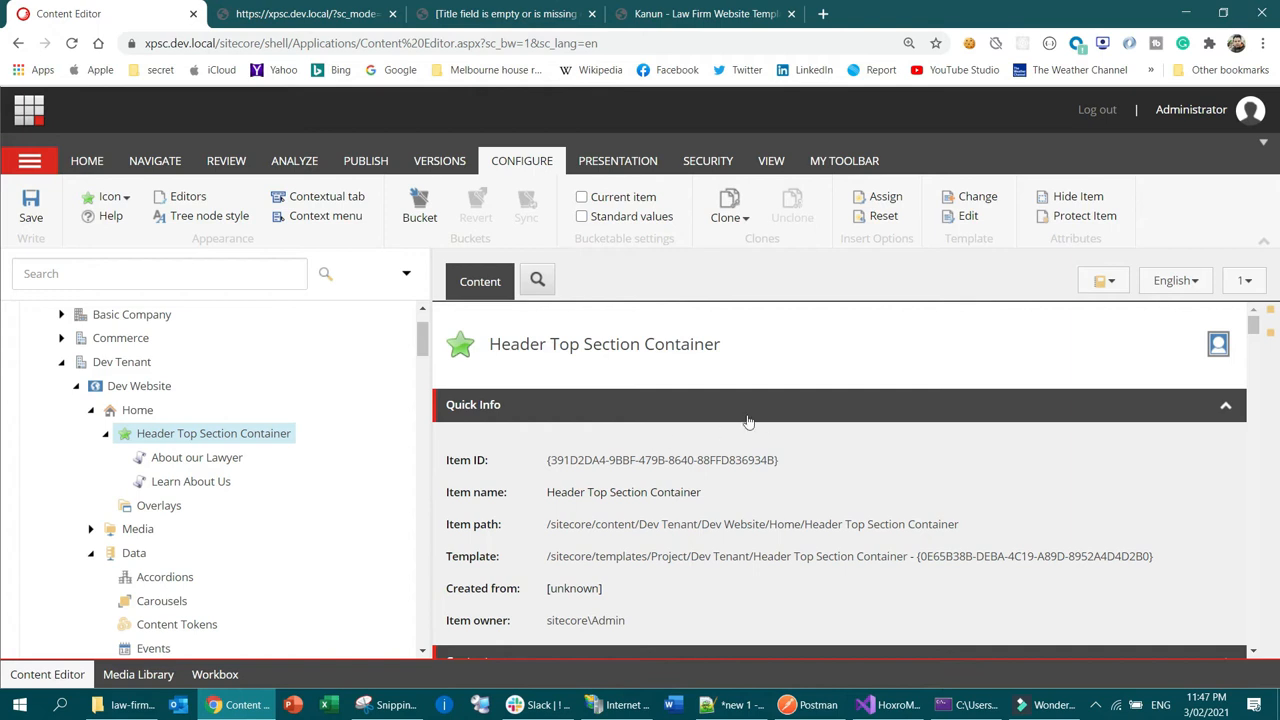
scroll(260, 440, "down", 5)
Open the Header Top Section Container template and review the name and source query of its Components field
scroll(265, 454, "down", 15)
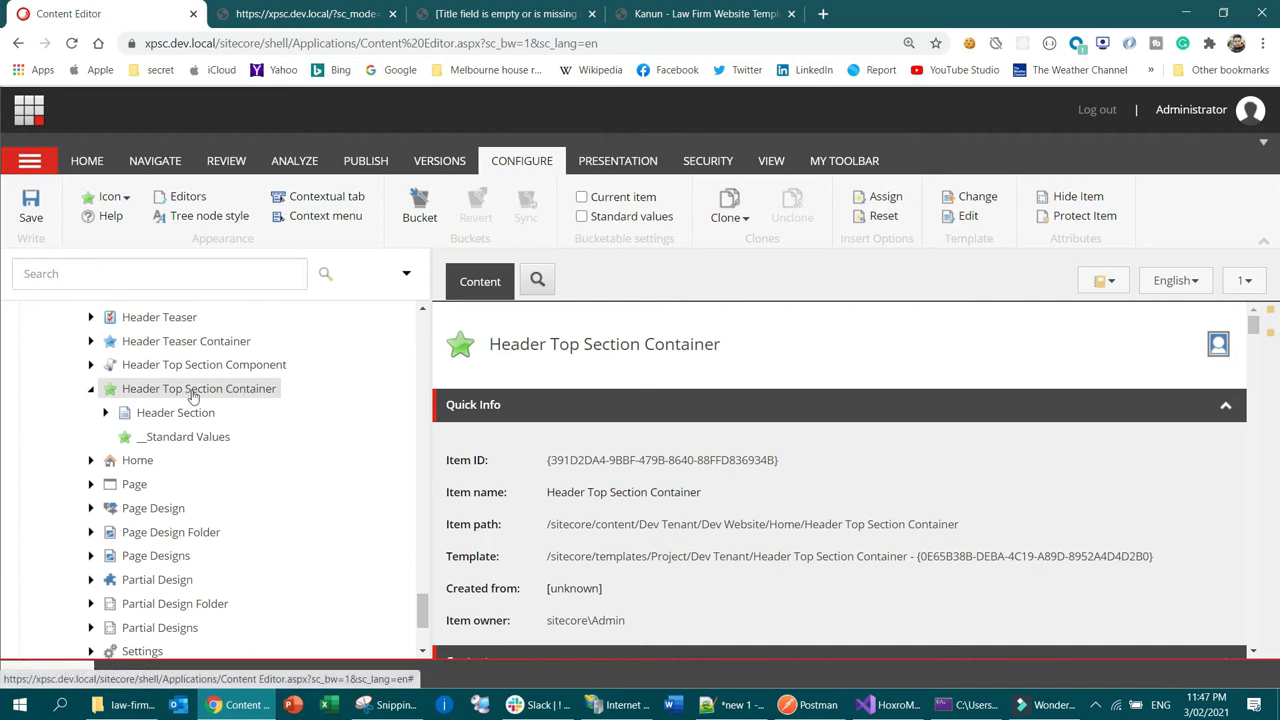
left_click(237, 390)
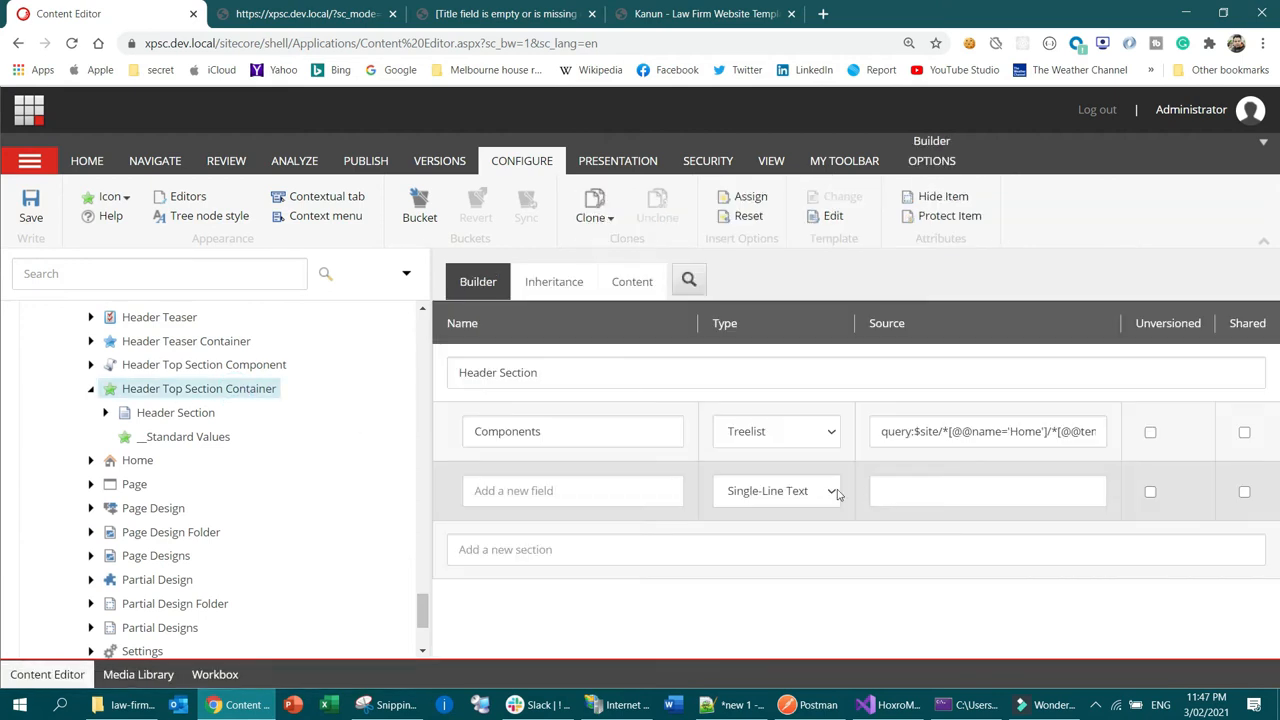
left_click(556, 431)
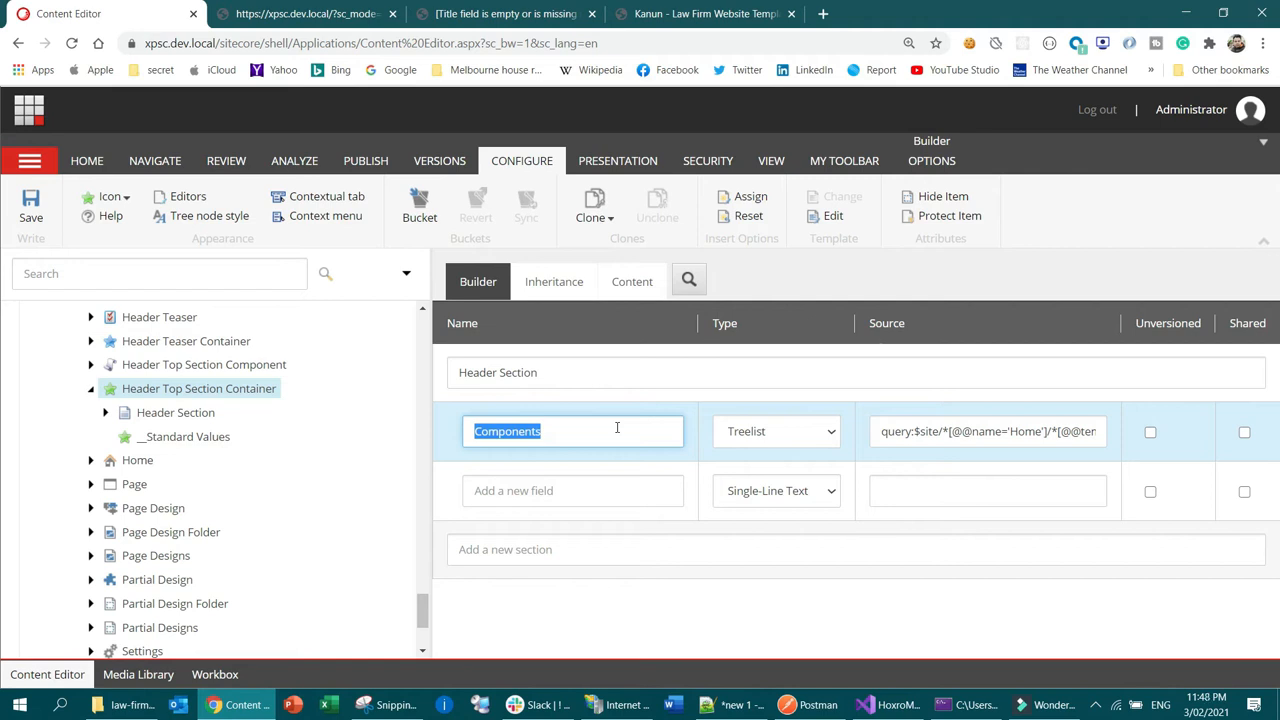
left_click(1014, 431)
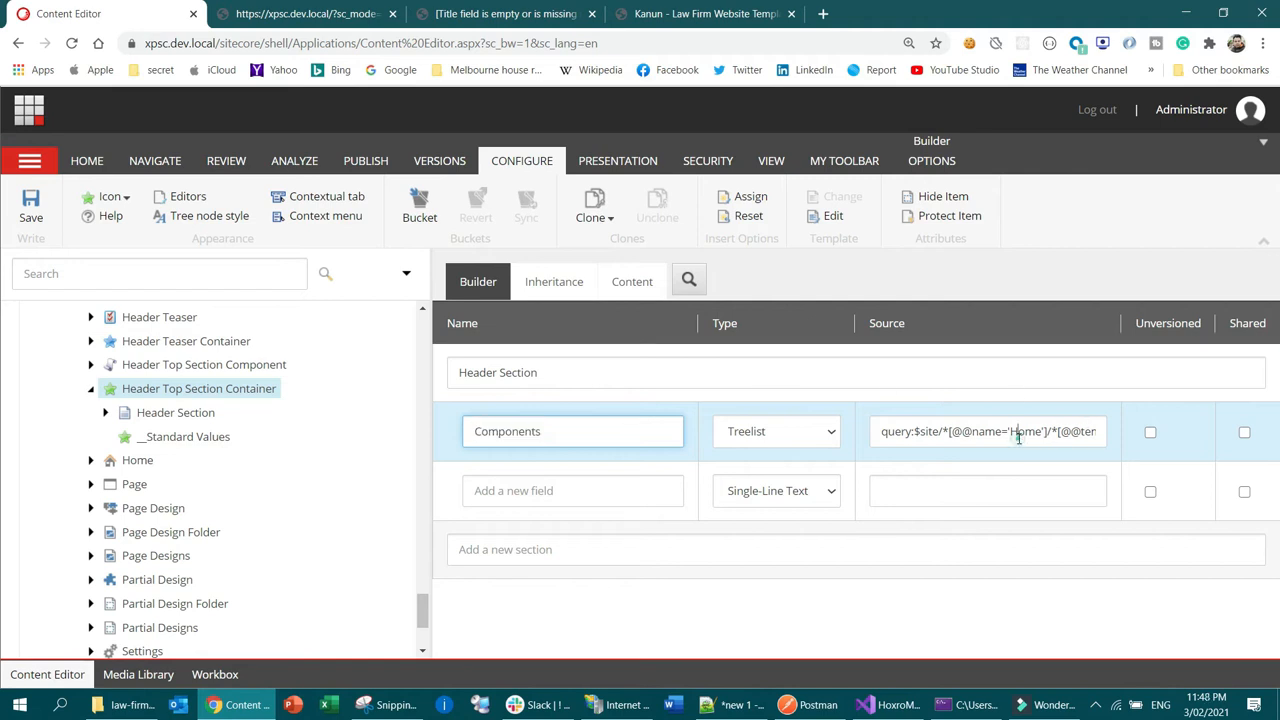
key("ctrl+a")
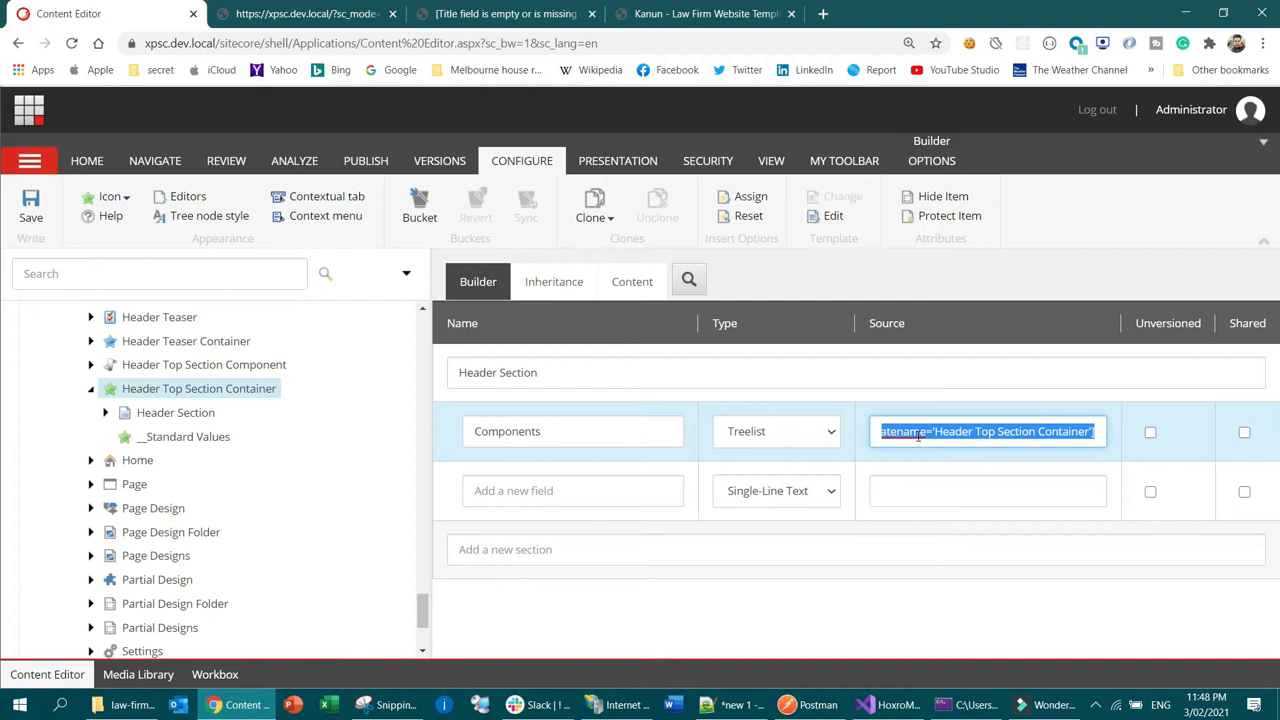
left_click(1069, 431)
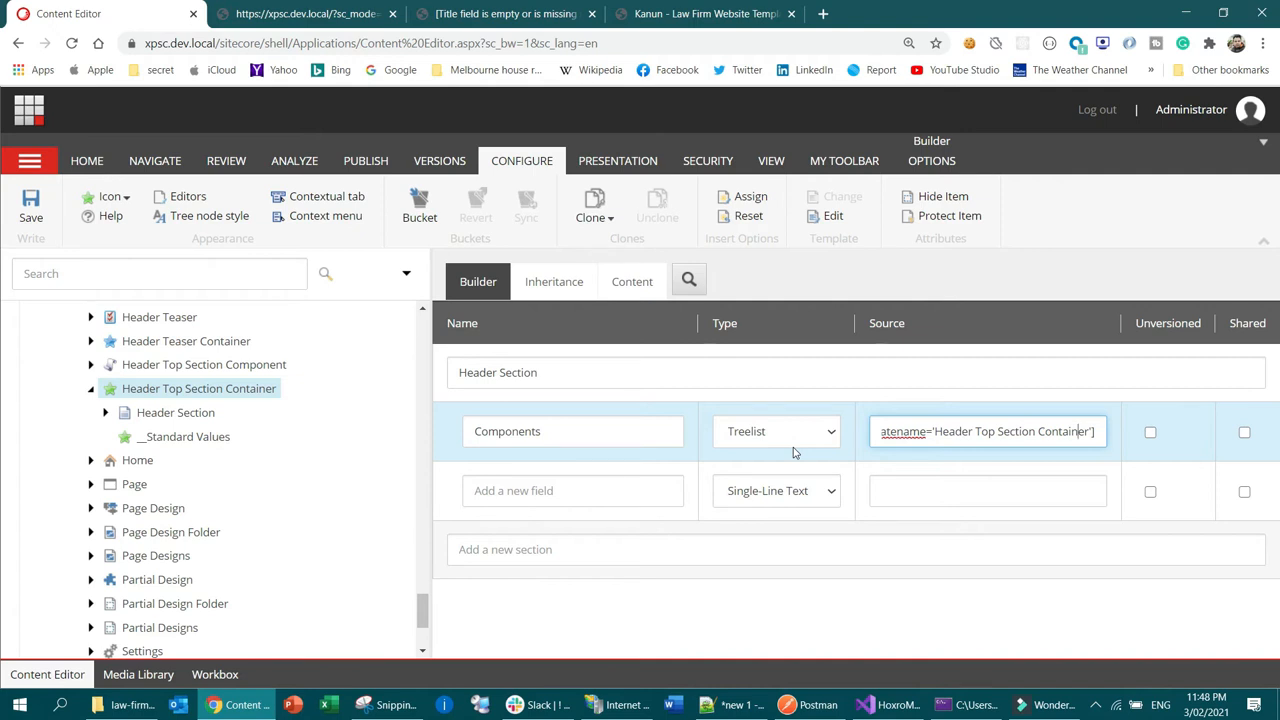
Review the source query of the Header Top Section Container template's Components field and copy the field name
left_click_drag(987, 431, 1225, 417)
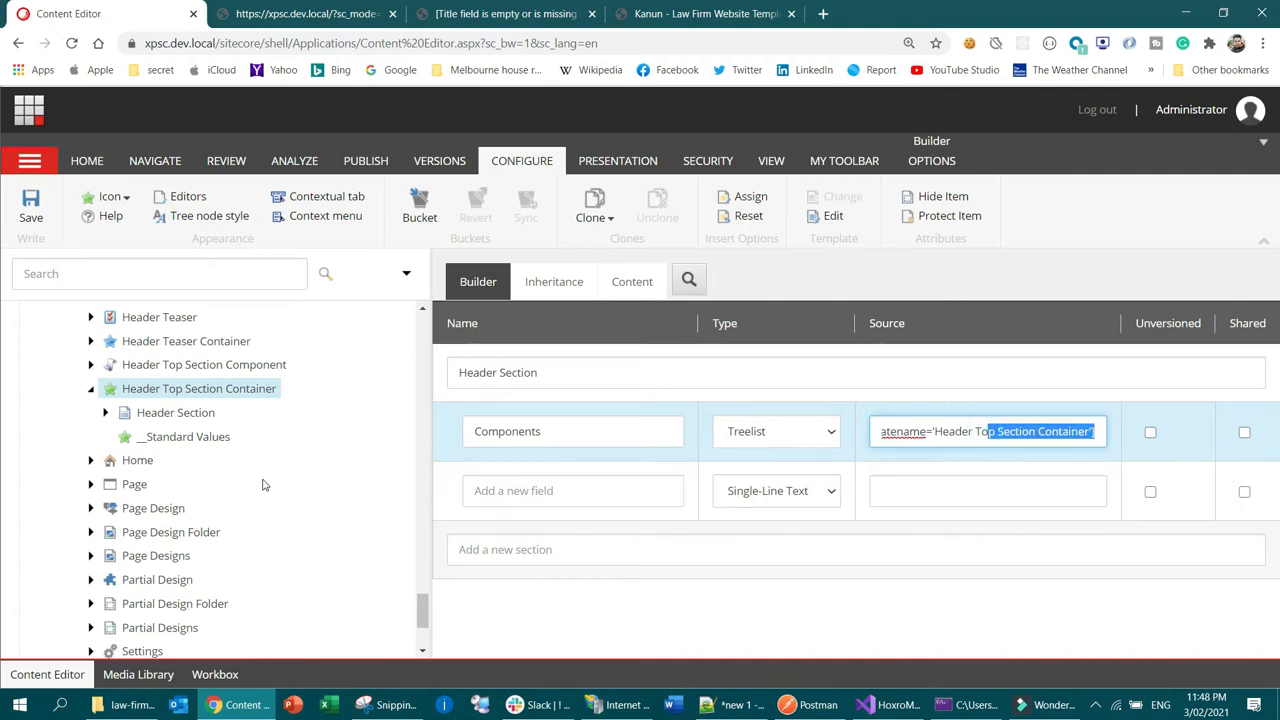
scroll(263, 485, "down", 3)
scroll(270, 480, "up", 10)
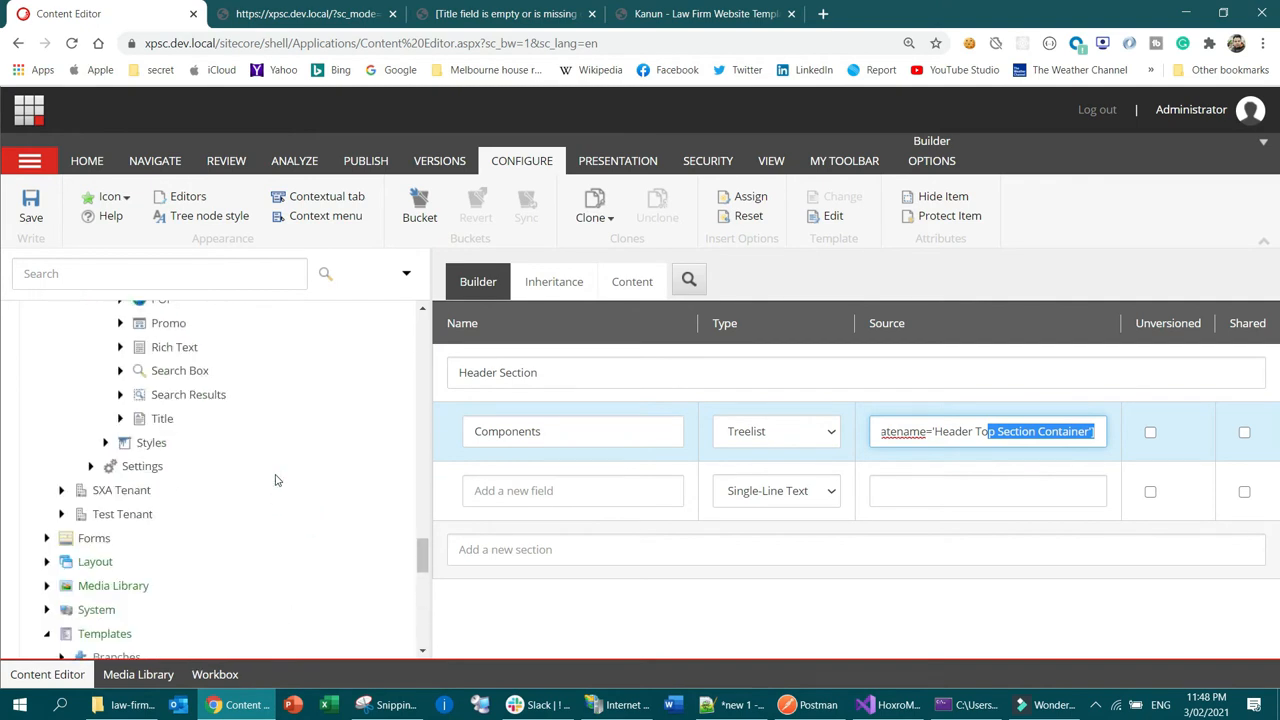
scroll(276, 480, "up", 1)
double_click(522, 431)
key("ctrl+c")
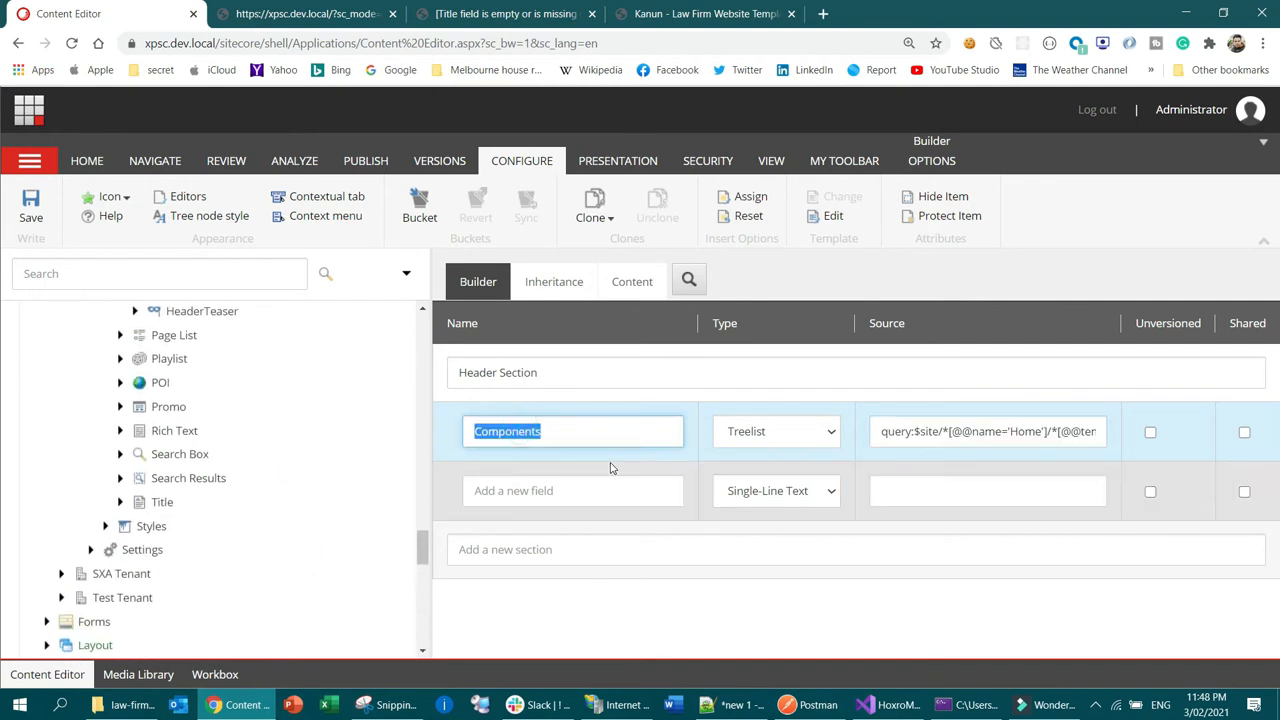
Insert a Reference named Components under the Header Section variant in Dev Website's Page Content rendering variants
scroll(262, 446, "up", 10)
scroll(260, 446, "up", 15)
scroll(260, 446, "up", 4)
scroll(262, 449, "down", 6)
scroll(260, 448, "down", 10)
scroll(260, 448, "down", 10)
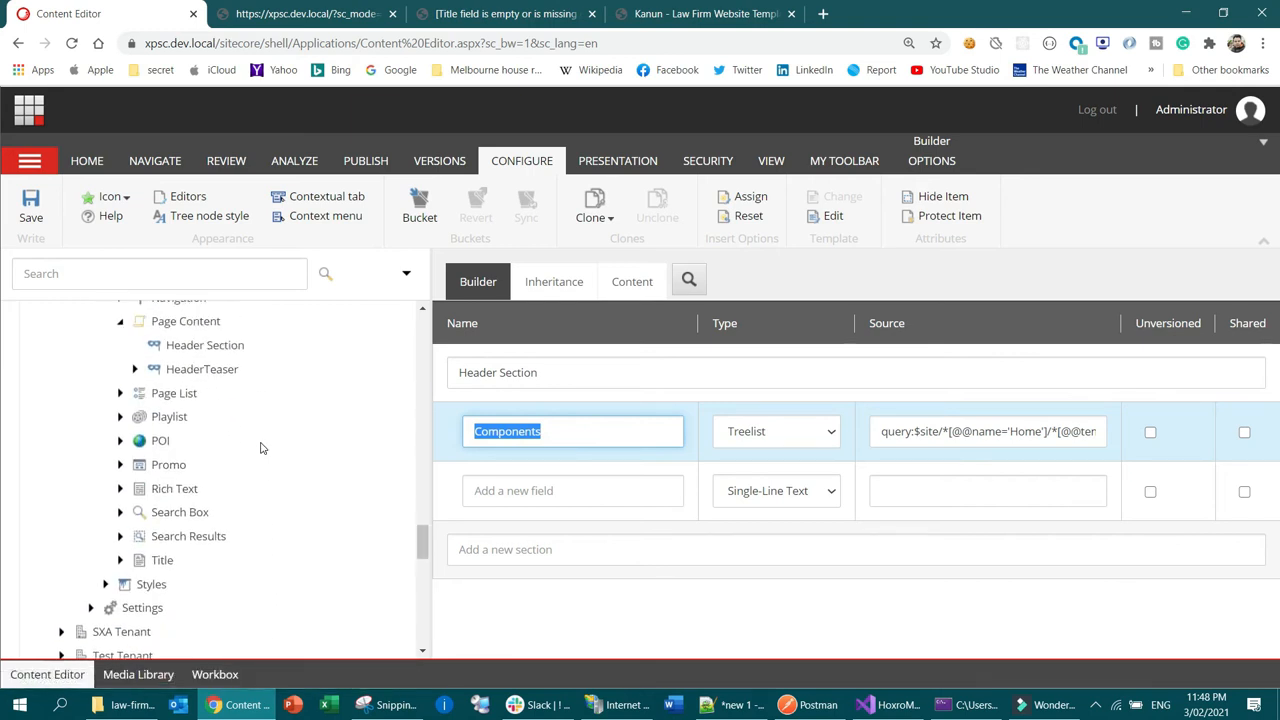
scroll(260, 448, "up", 1)
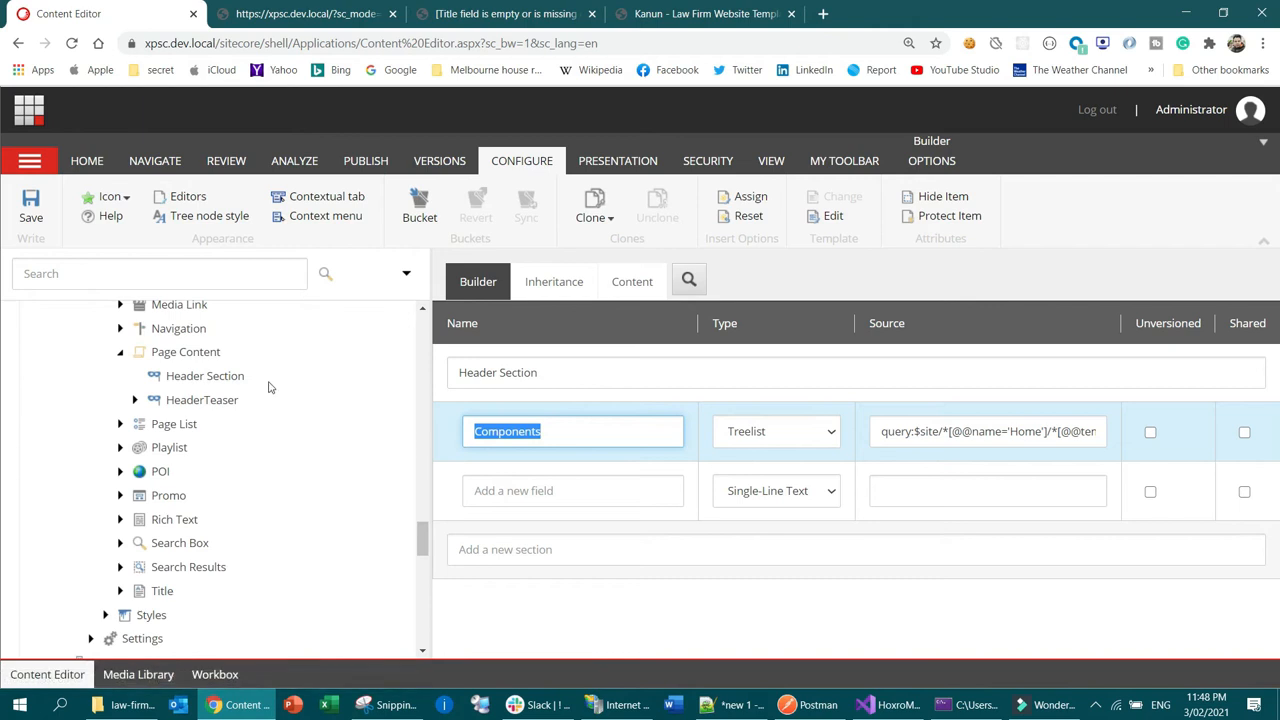
left_click(222, 375)
right_click(254, 377)
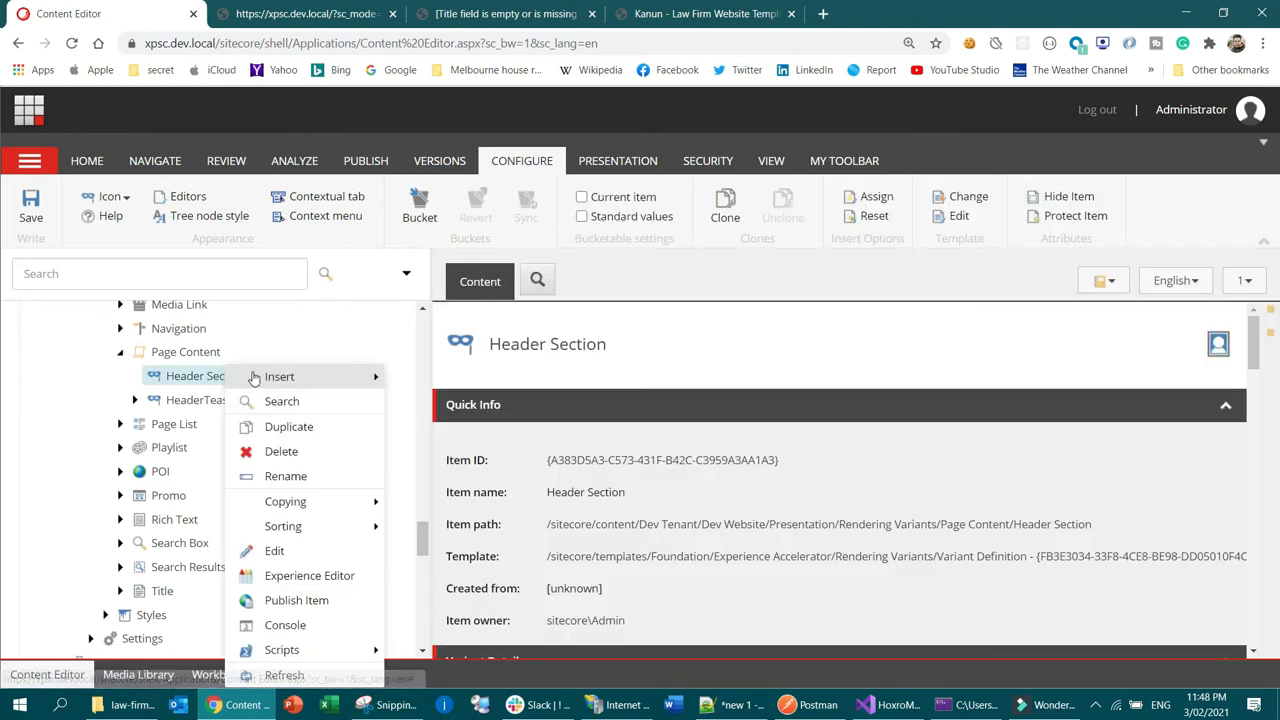
mouse_move(254, 377)
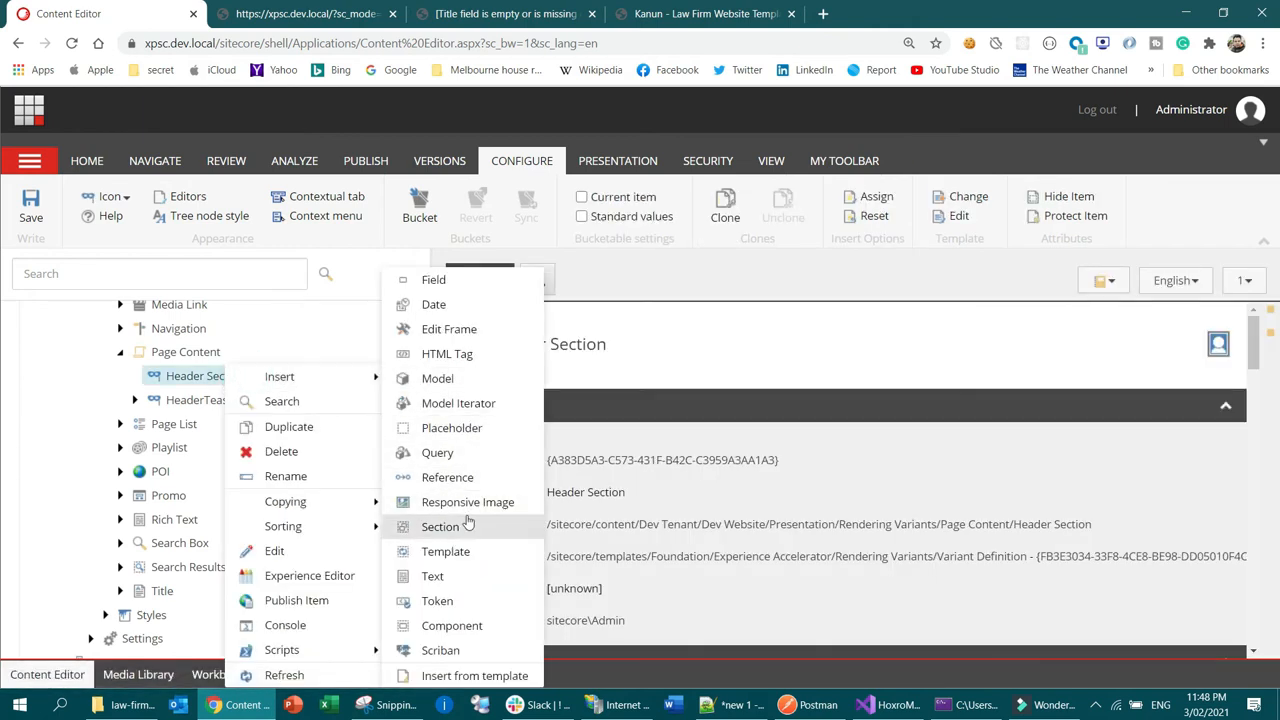
left_click(473, 478)
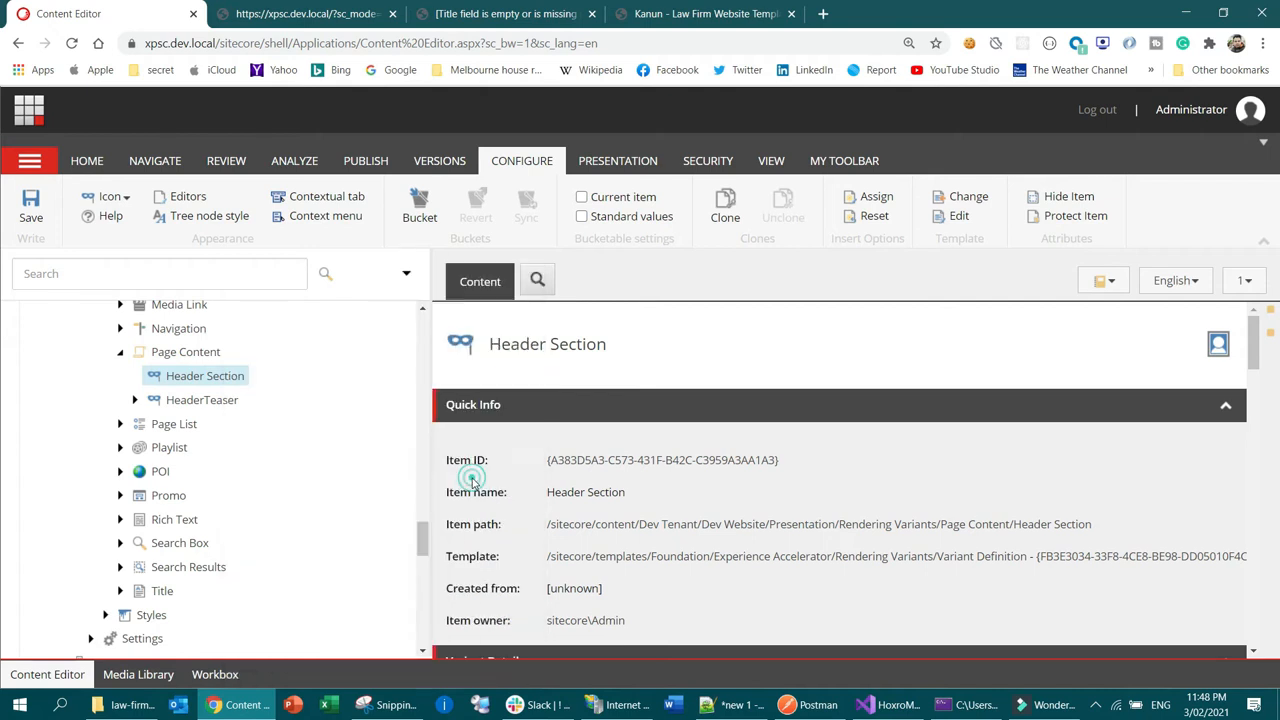
key("ctrl+v")
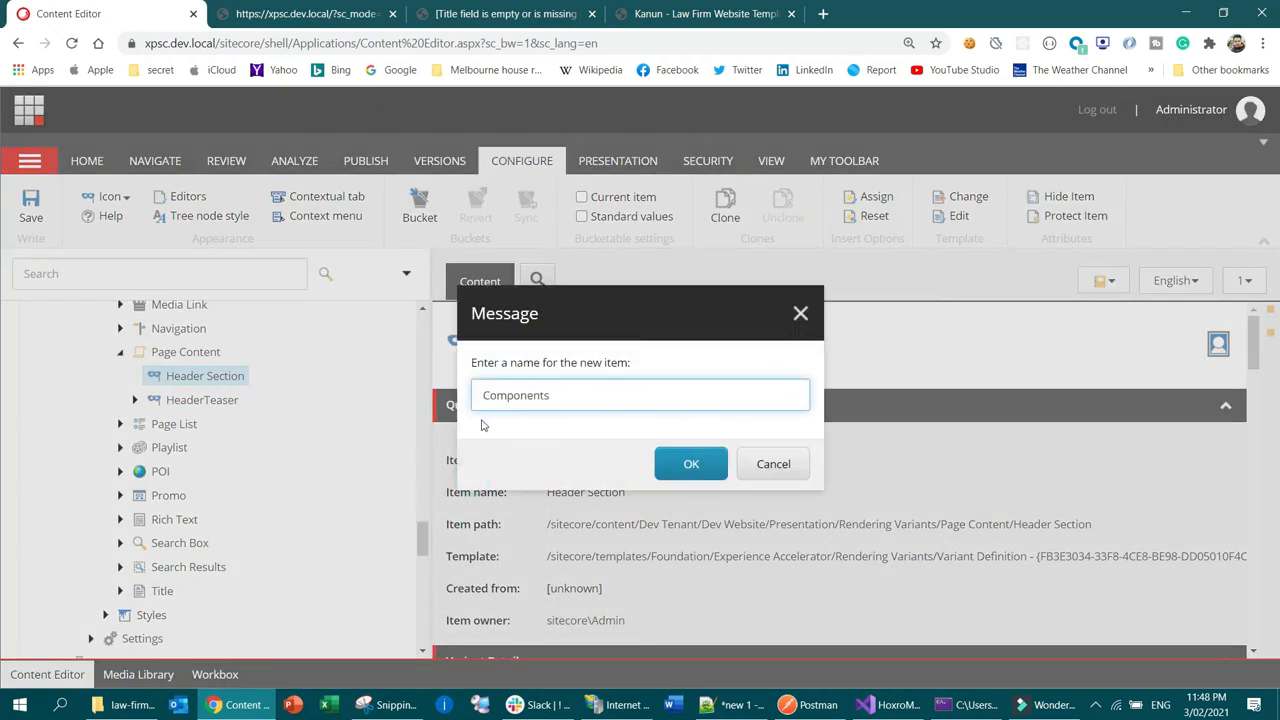
left_click(689, 464)
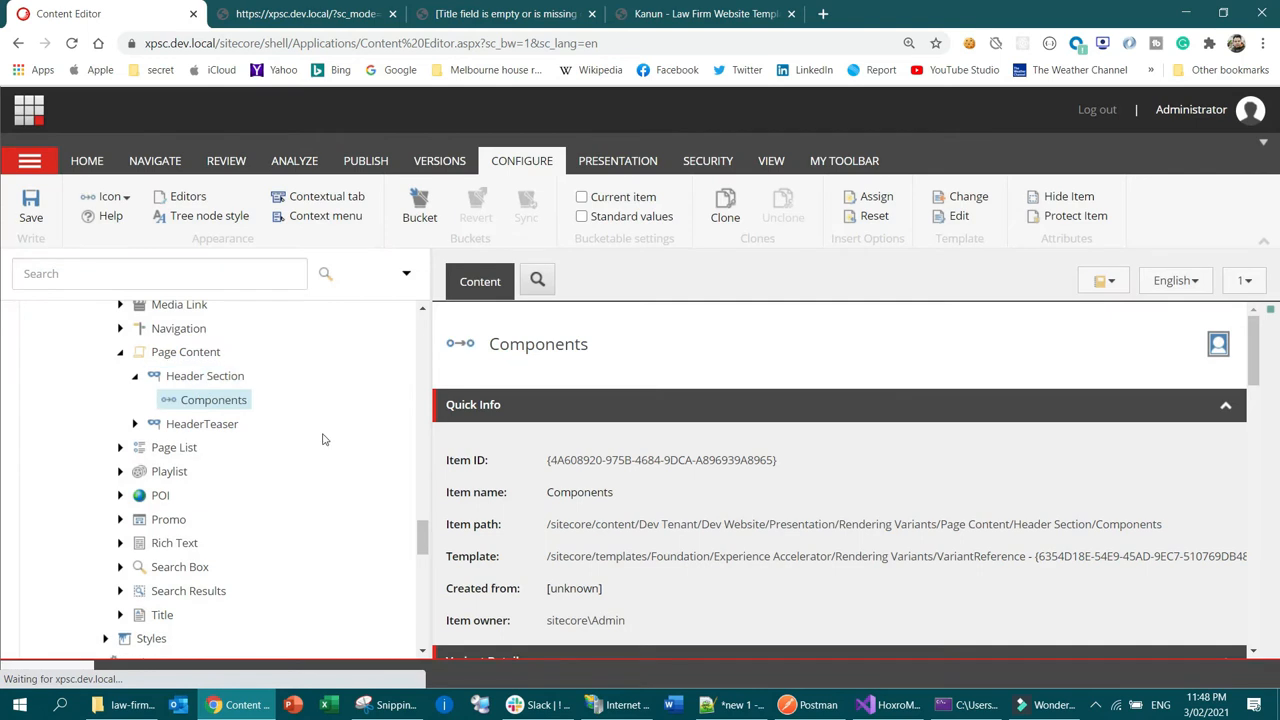
Expand the Header Top Section Component template in the Templates tree to examine its fields
right_click(234, 403)
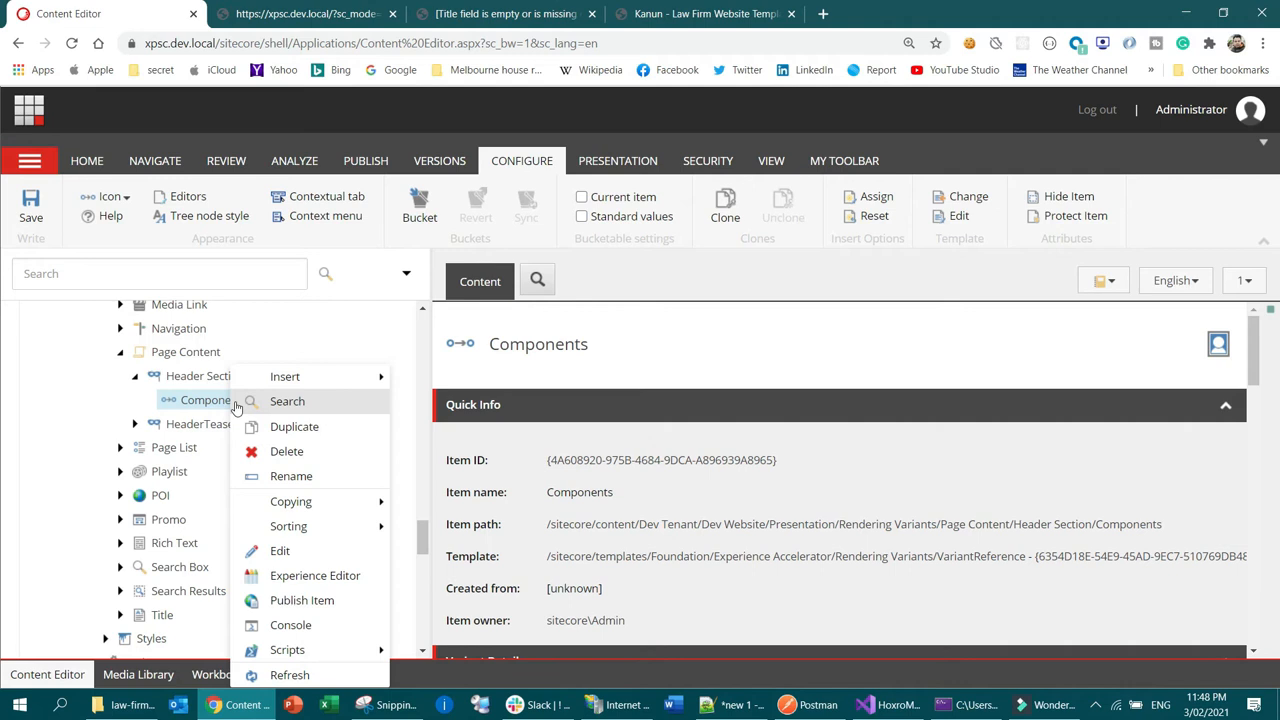
scroll(48, 493, "down", 10)
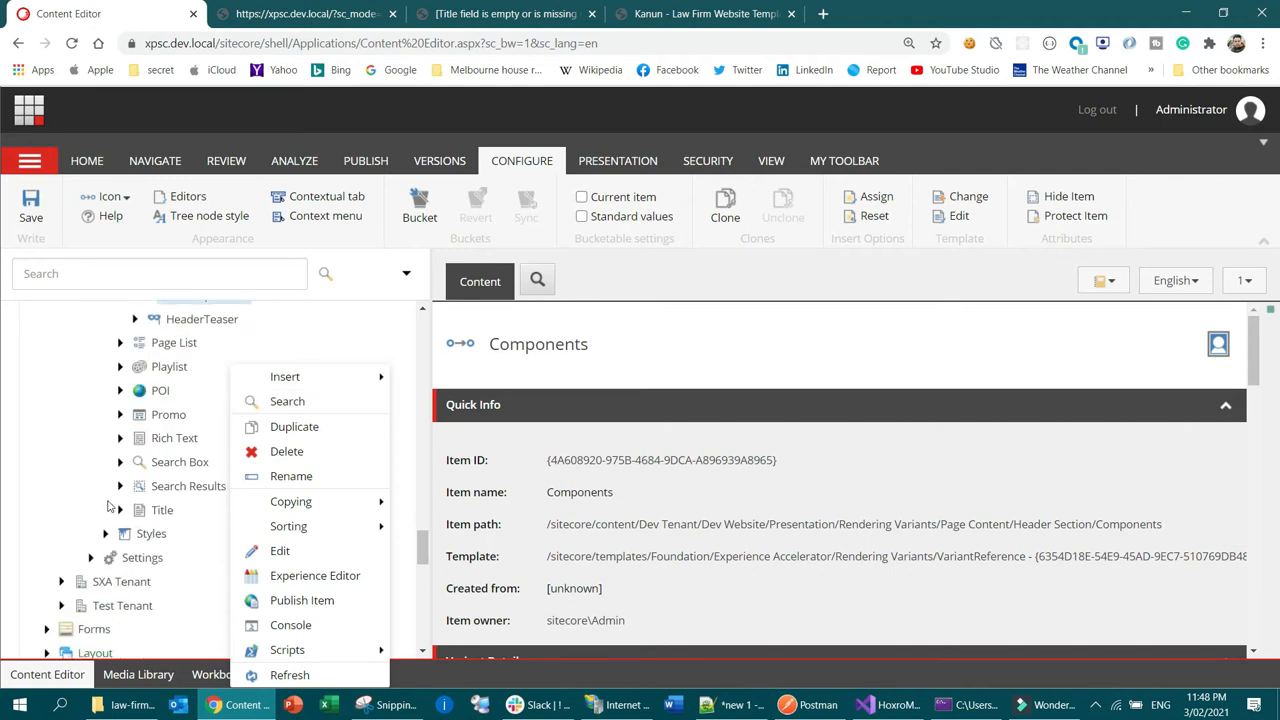
left_click(48, 493)
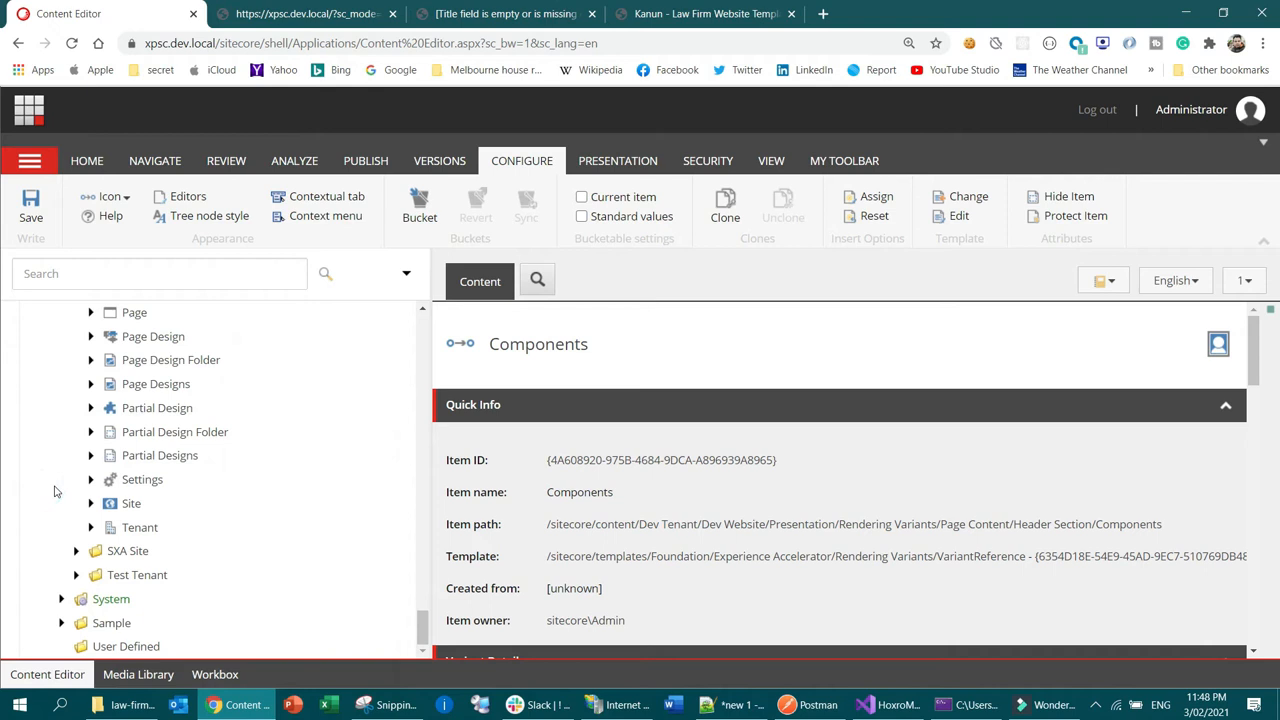
scroll(204, 470, "up", 3)
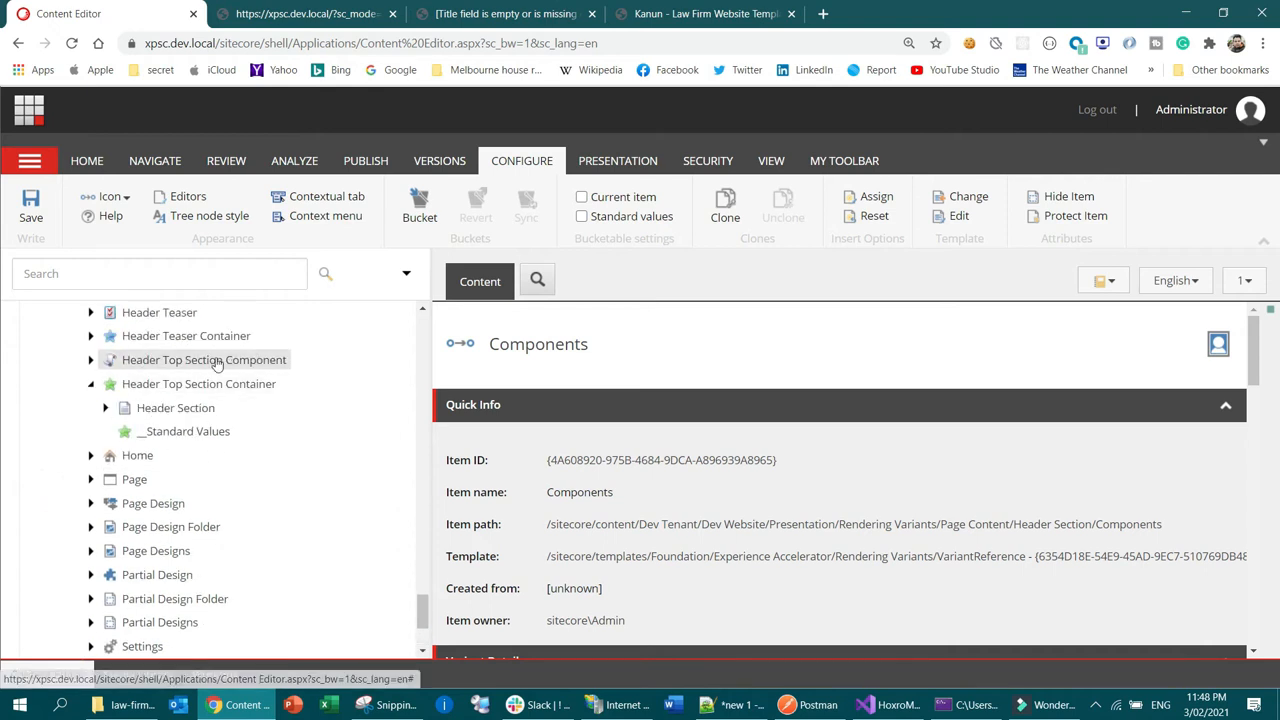
left_click(90, 360)
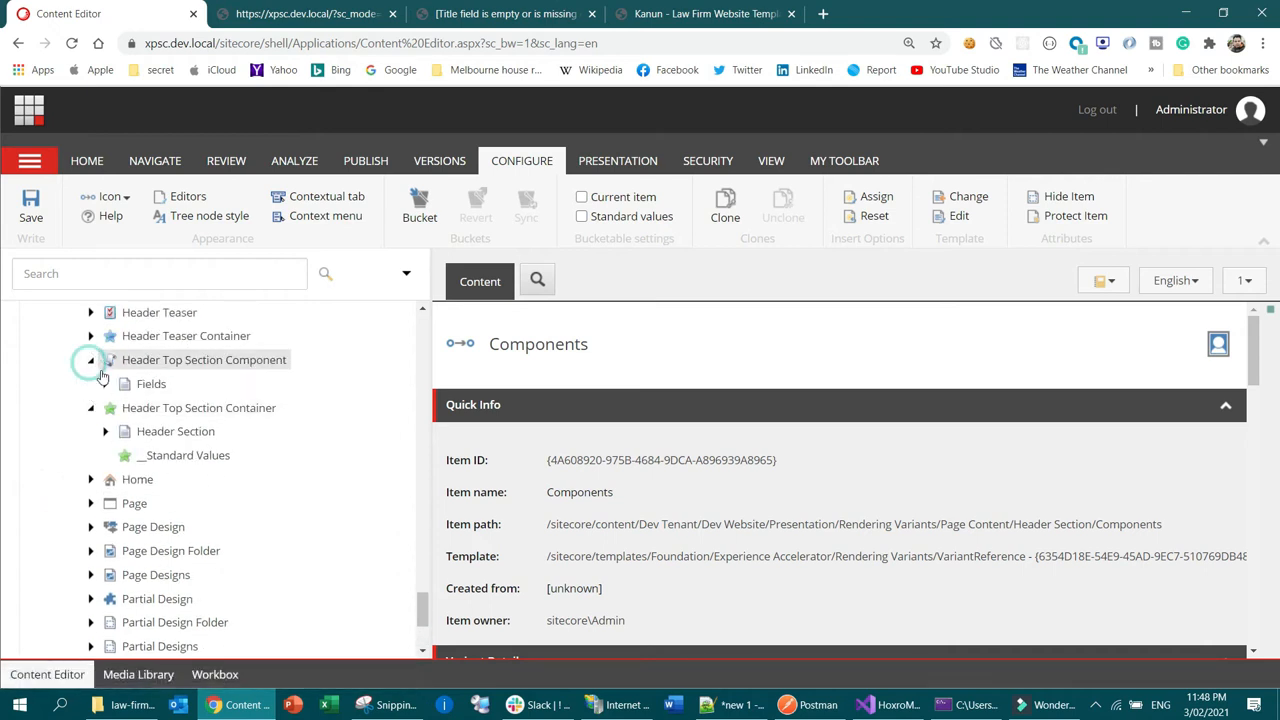
left_click(105, 384)
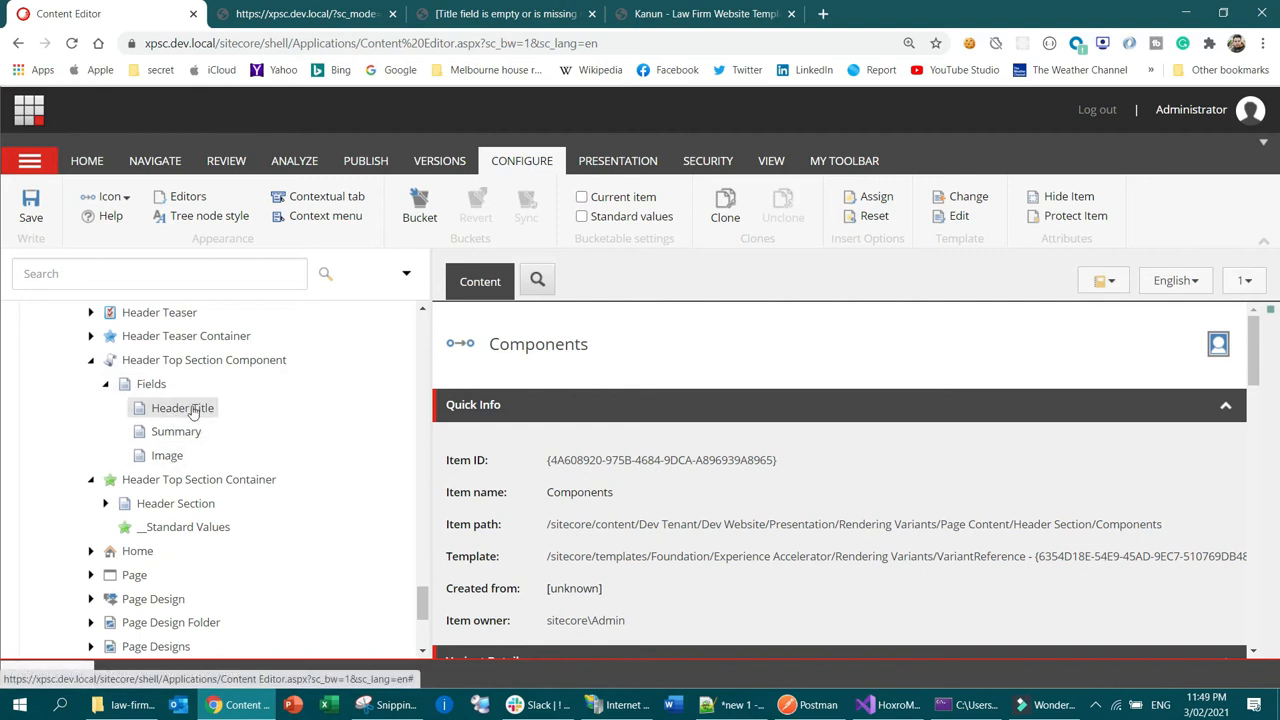
Reopen the Header Top Section Container template to compare its Components field name and source with the component template's fields
left_click(204, 483)
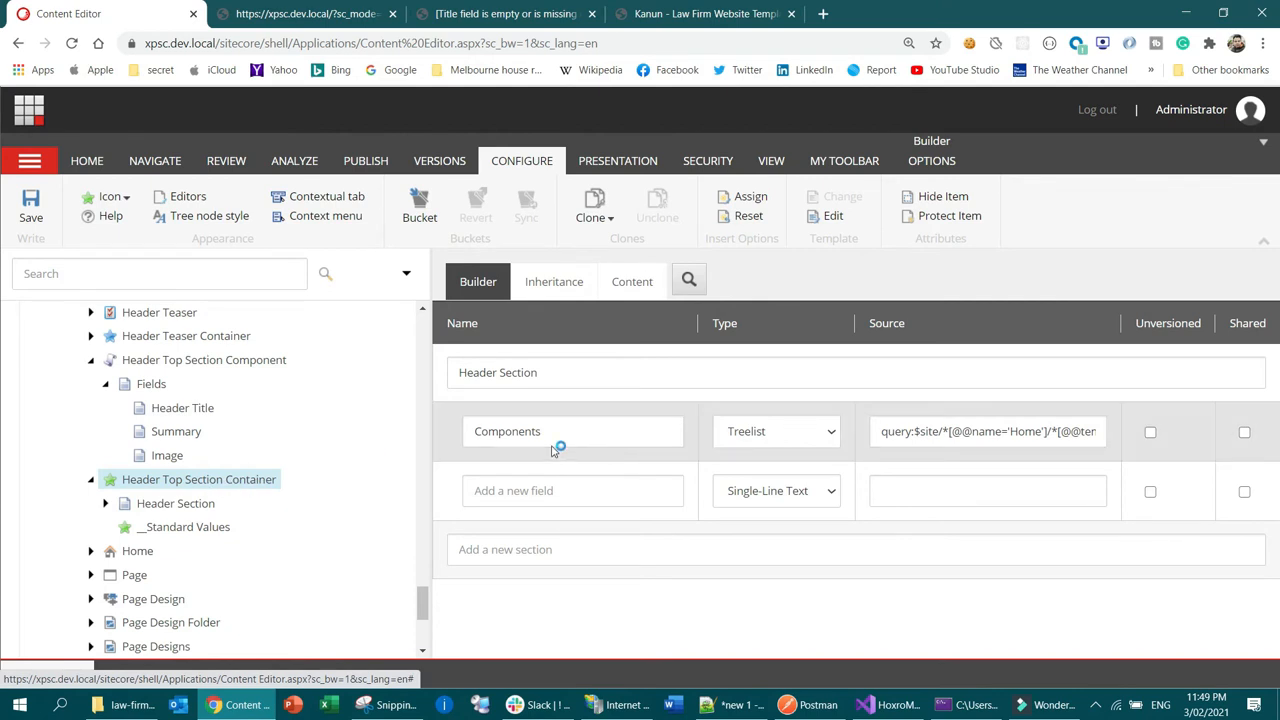
double_click(508, 432)
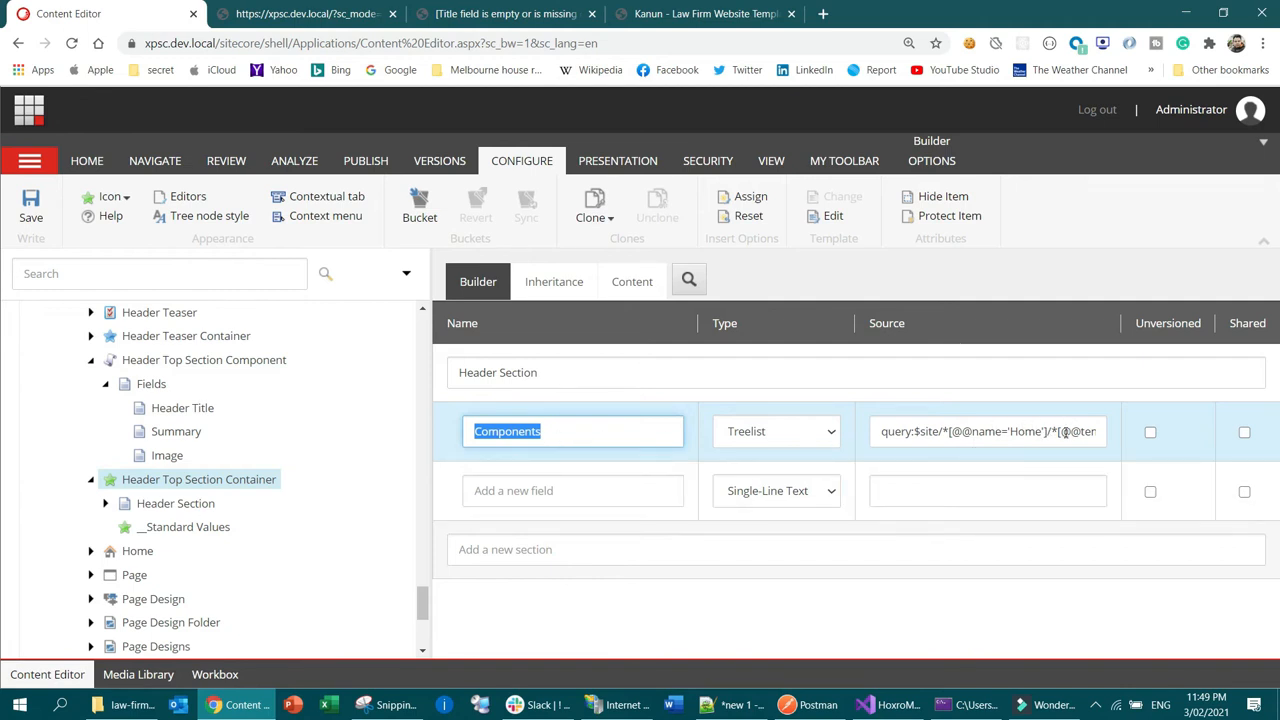
triple_click(1066, 431)
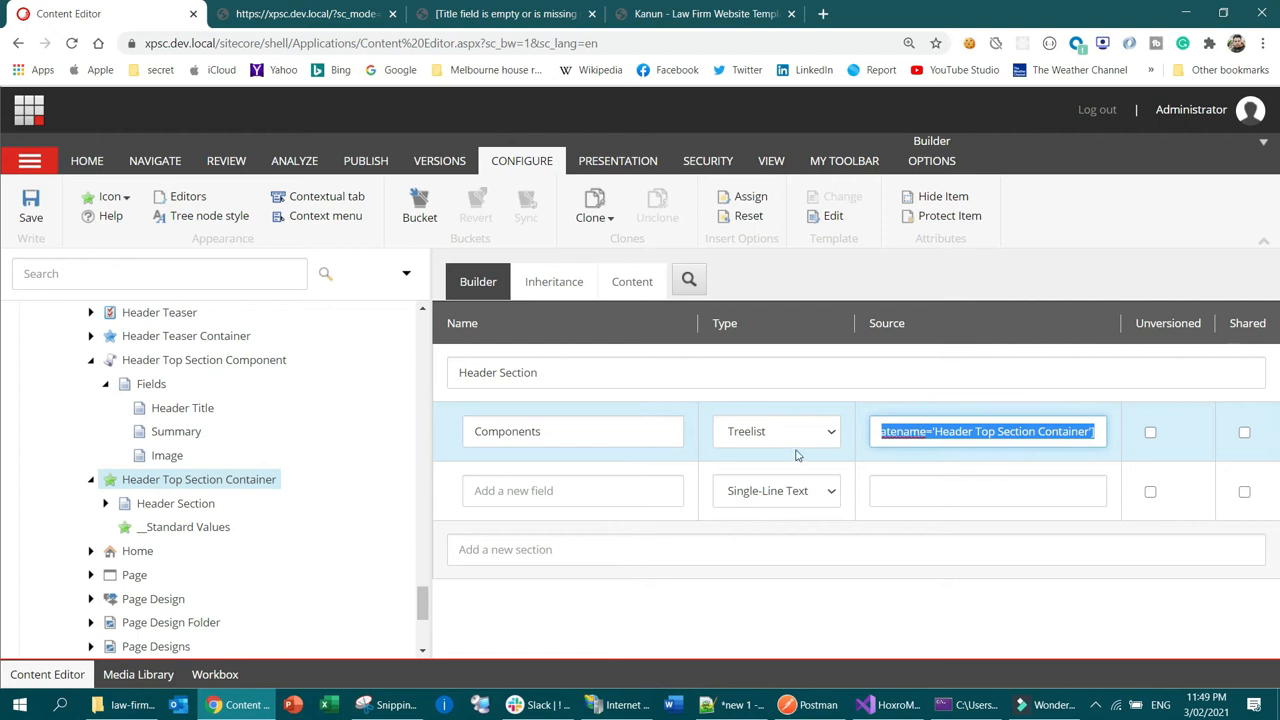
double_click(549, 431)
key("ctrl+c")
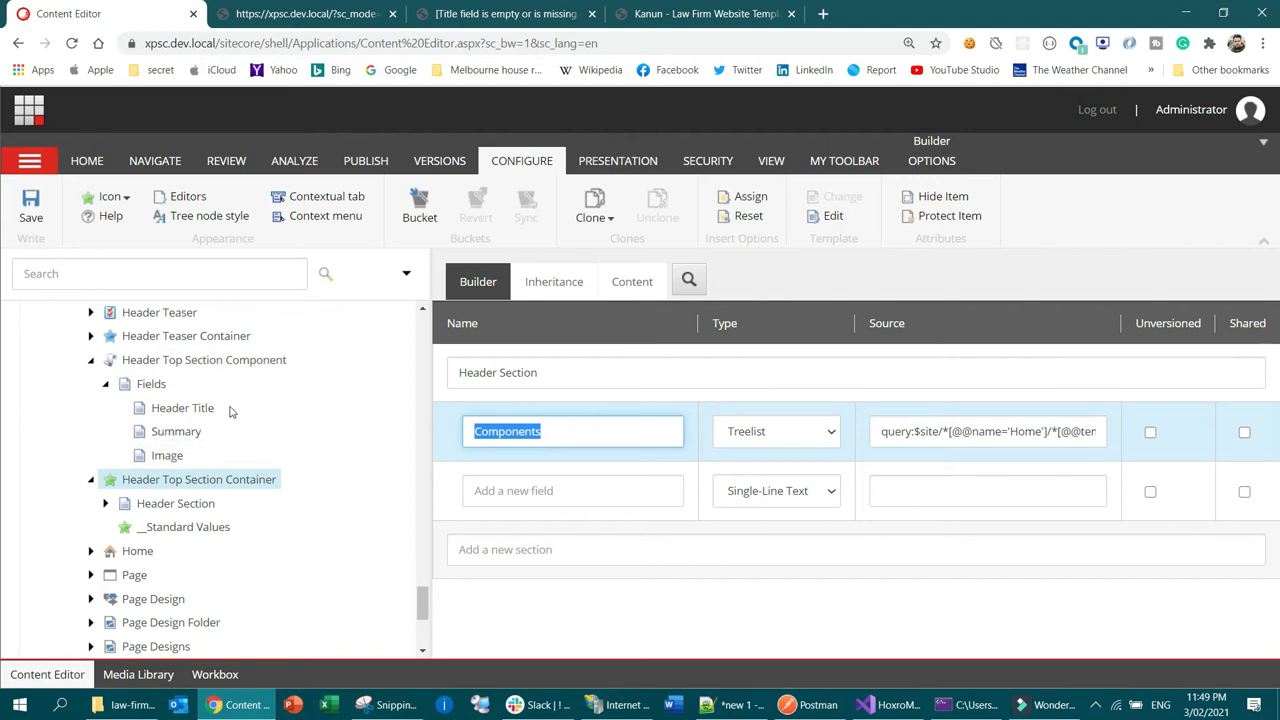
Examine the child items of Header Top Section Container under Dev Website's Home
scroll(240, 415, "up", 15)
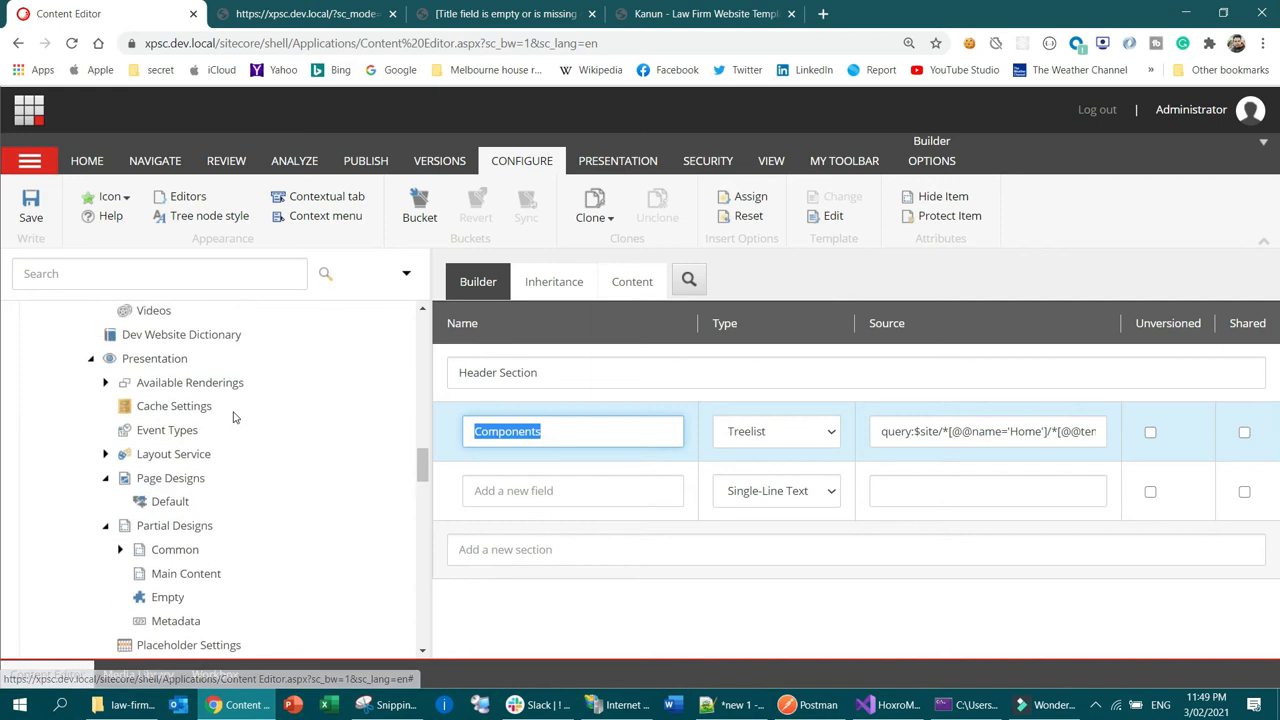
scroll(237, 414, "down", 1)
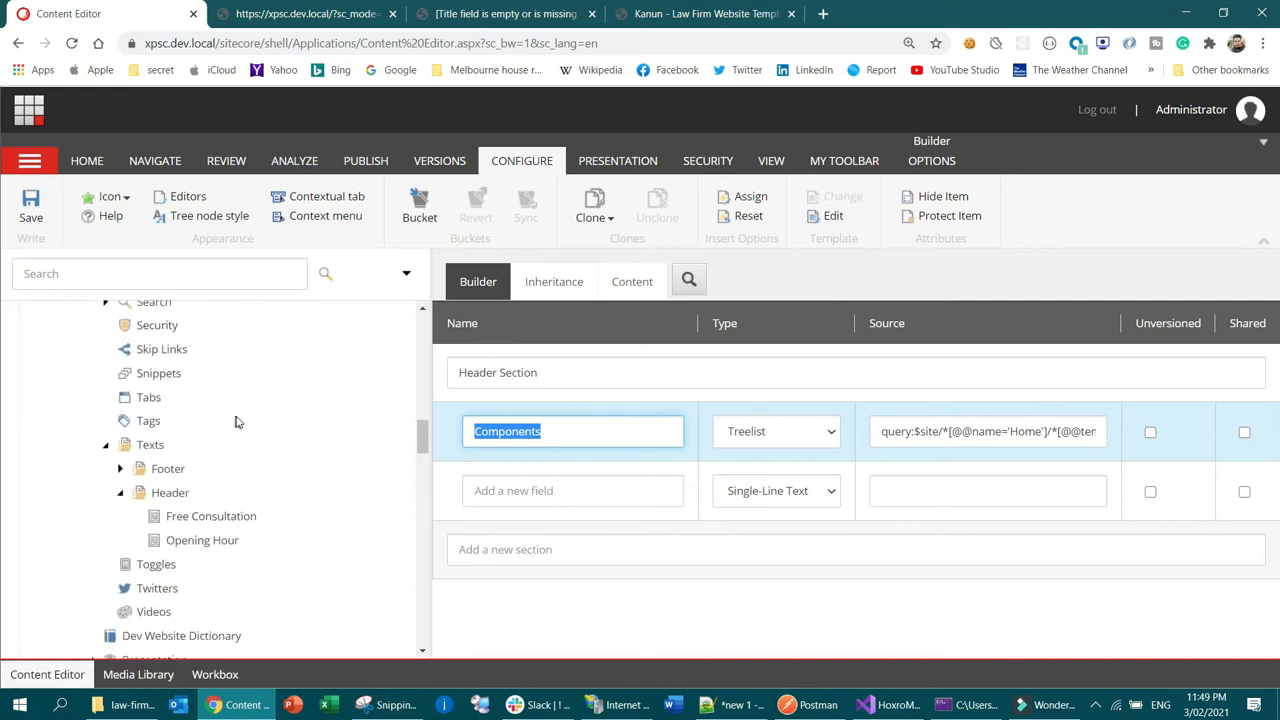
scroll(360, 440, "down", 15)
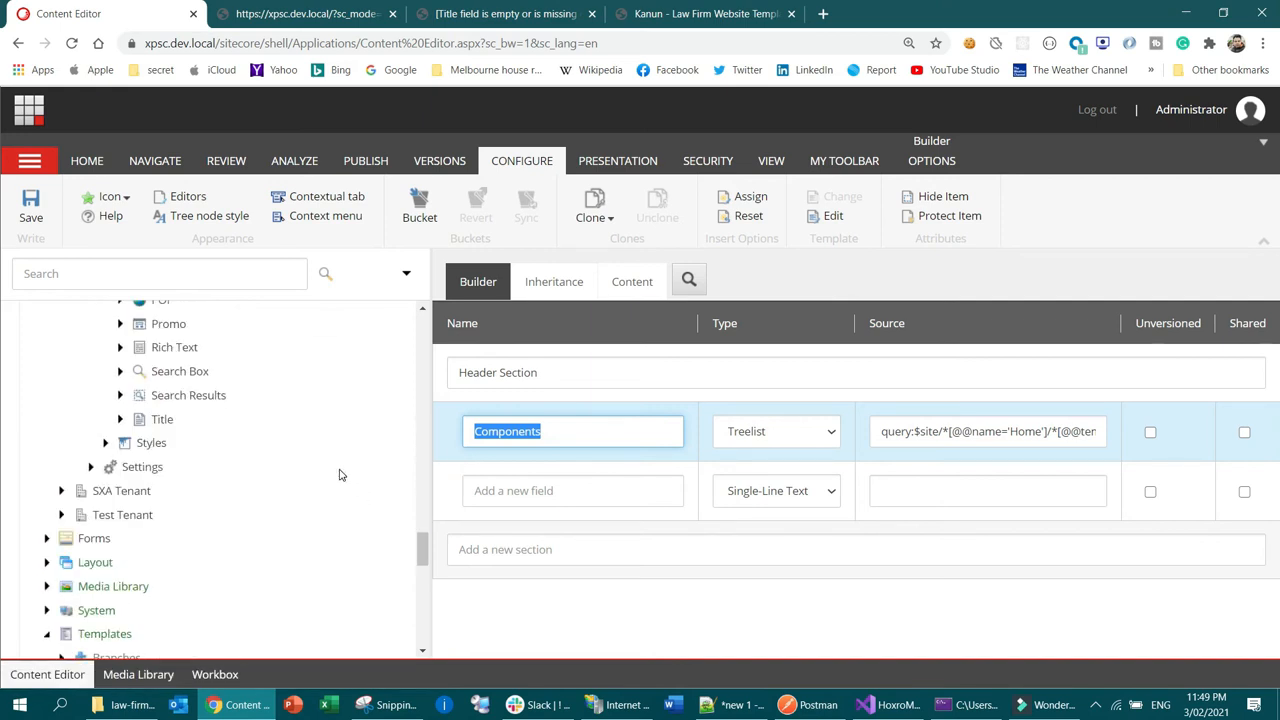
scroll(324, 465, "down", 3)
scroll(330, 470, "up", 6)
left_click(423, 522)
left_click_drag(436, 479, 415, 500)
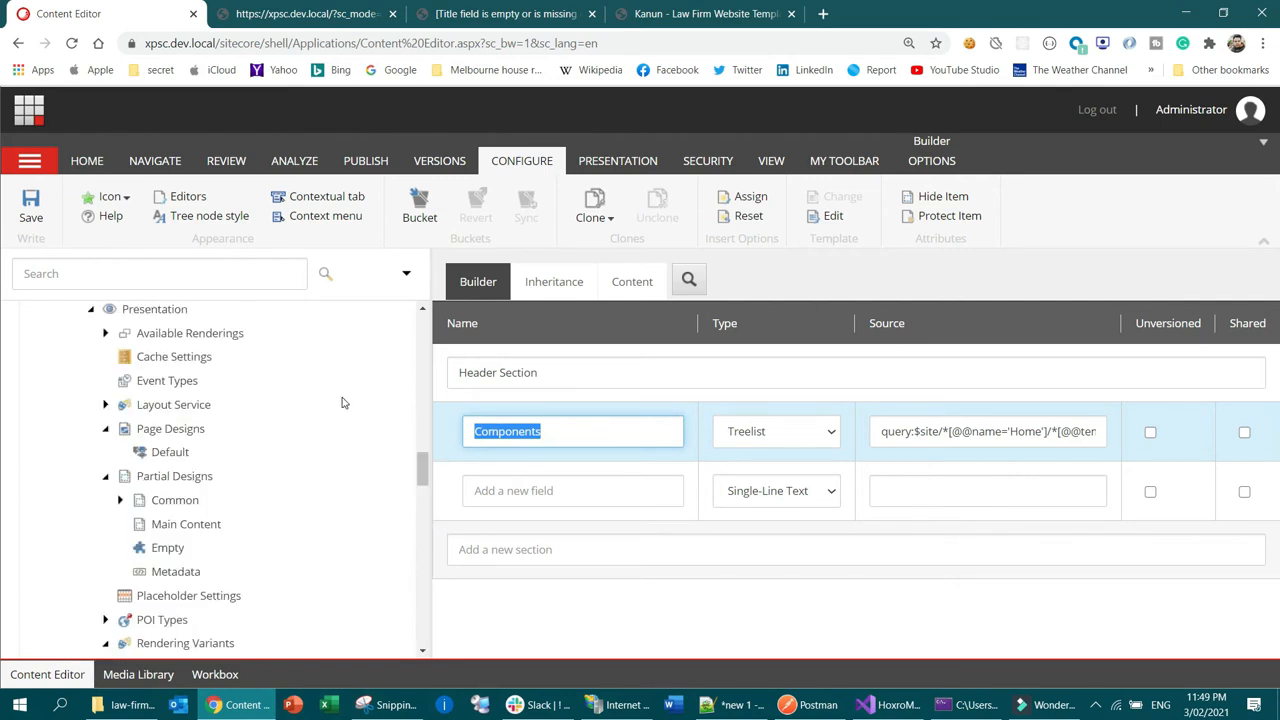
scroll(246, 449, "up", 5)
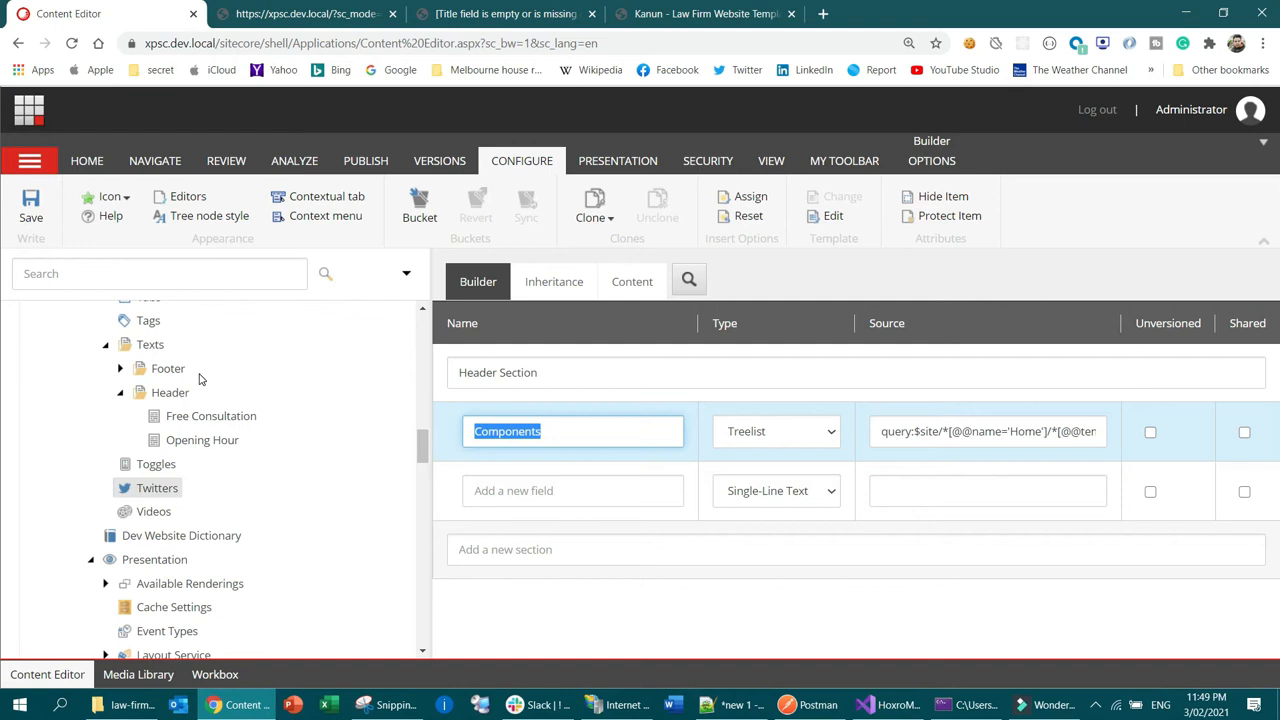
scroll(202, 379, "up", 3)
left_click_drag(424, 423, 424, 345)
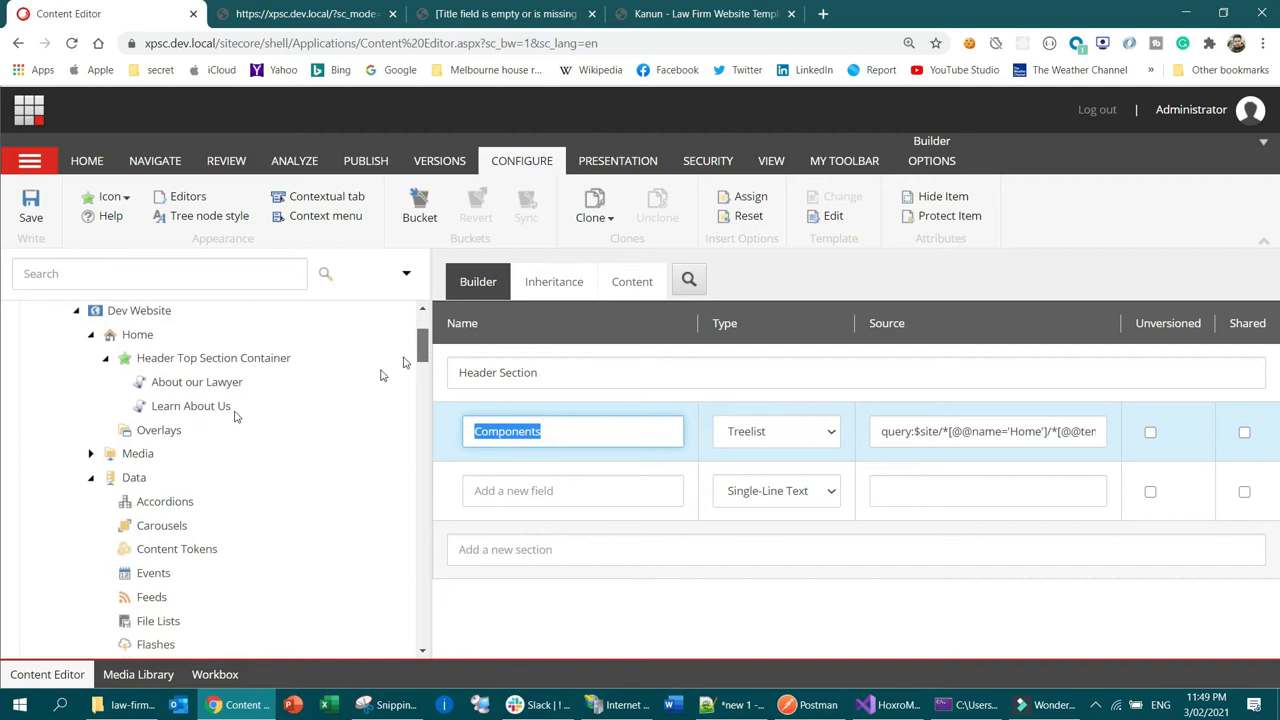
Collapse Dev Website's Data node and insert a Field named Header Title under the Header Section variant's Components reference
left_click(89, 478)
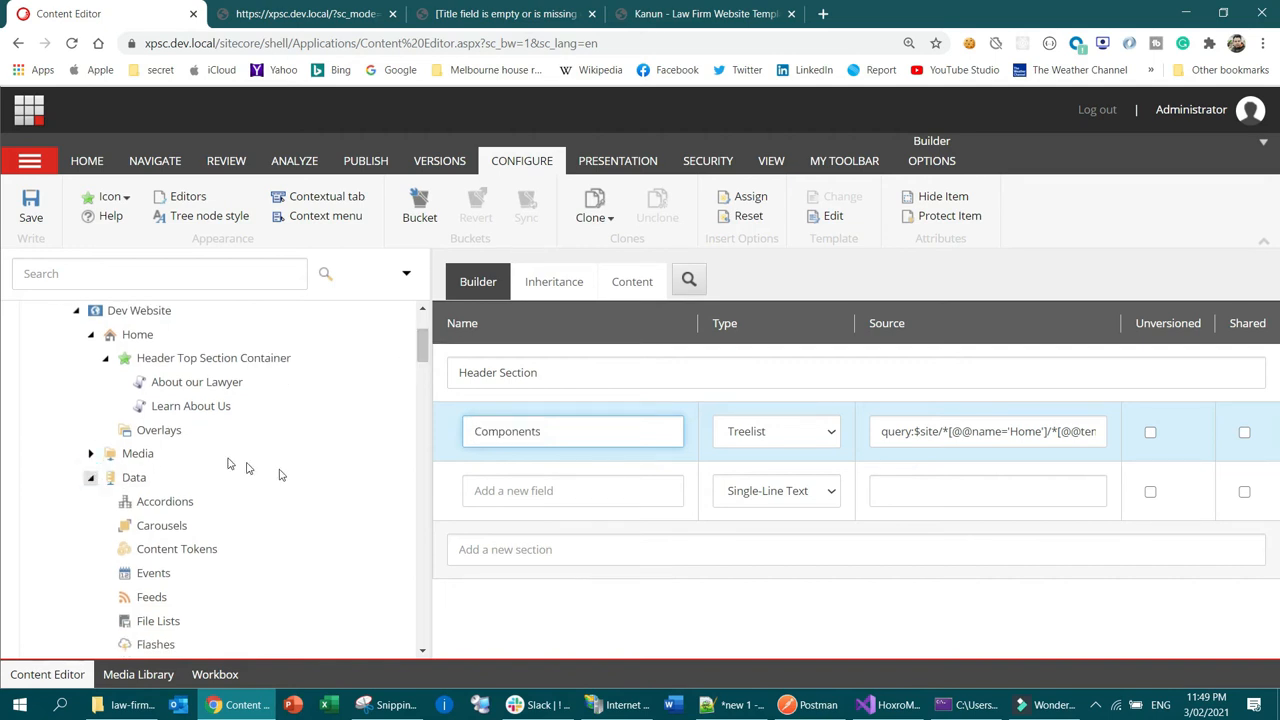
scroll(320, 491, "down", 3)
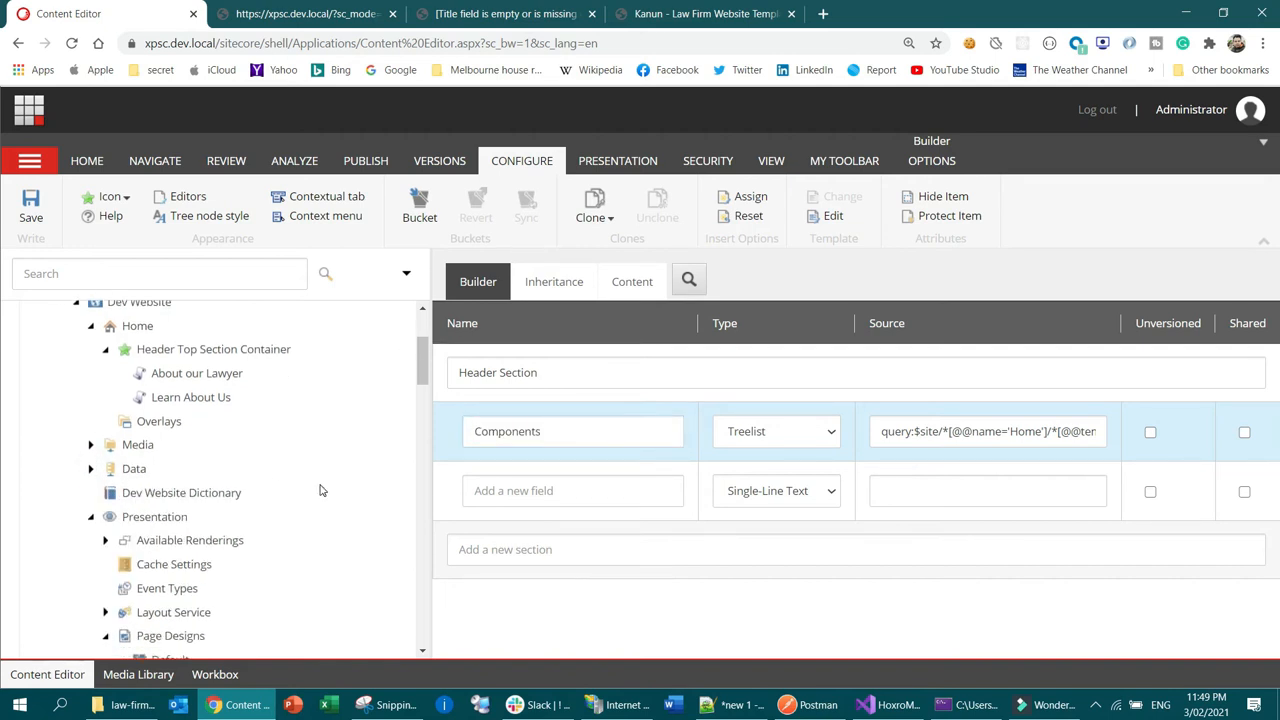
left_click_drag(421, 381, 421, 457)
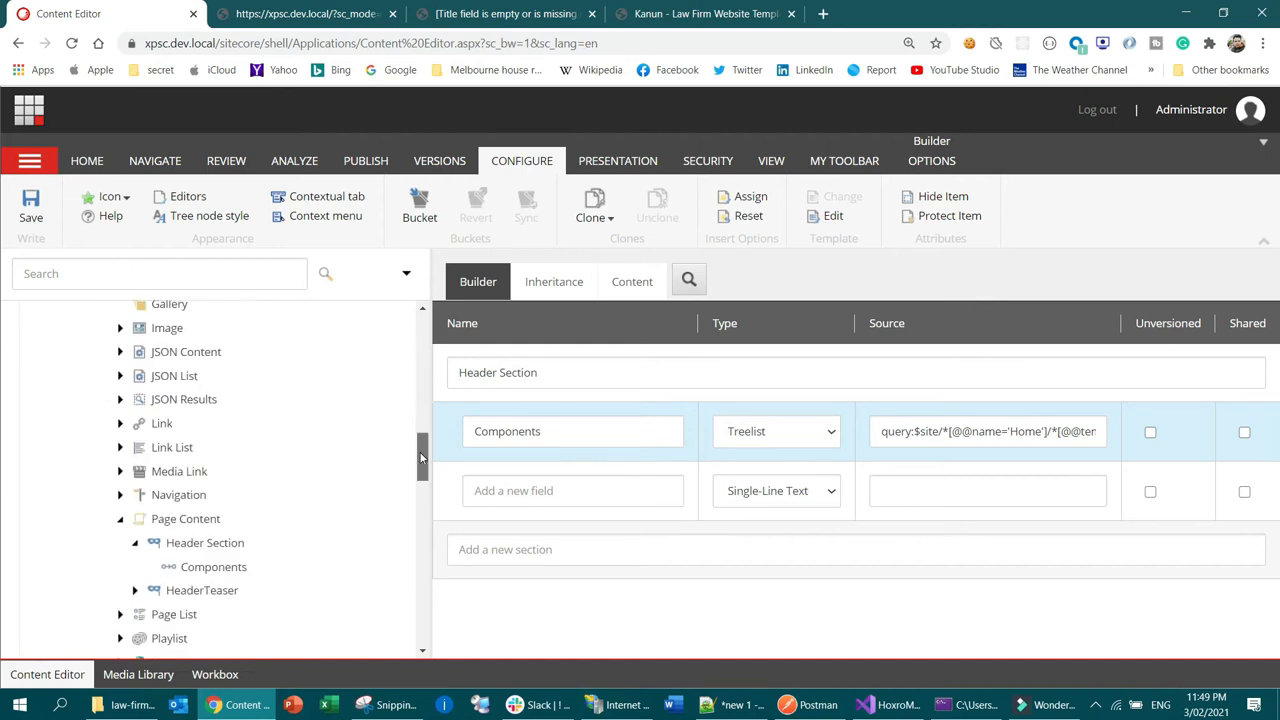
left_click(226, 568)
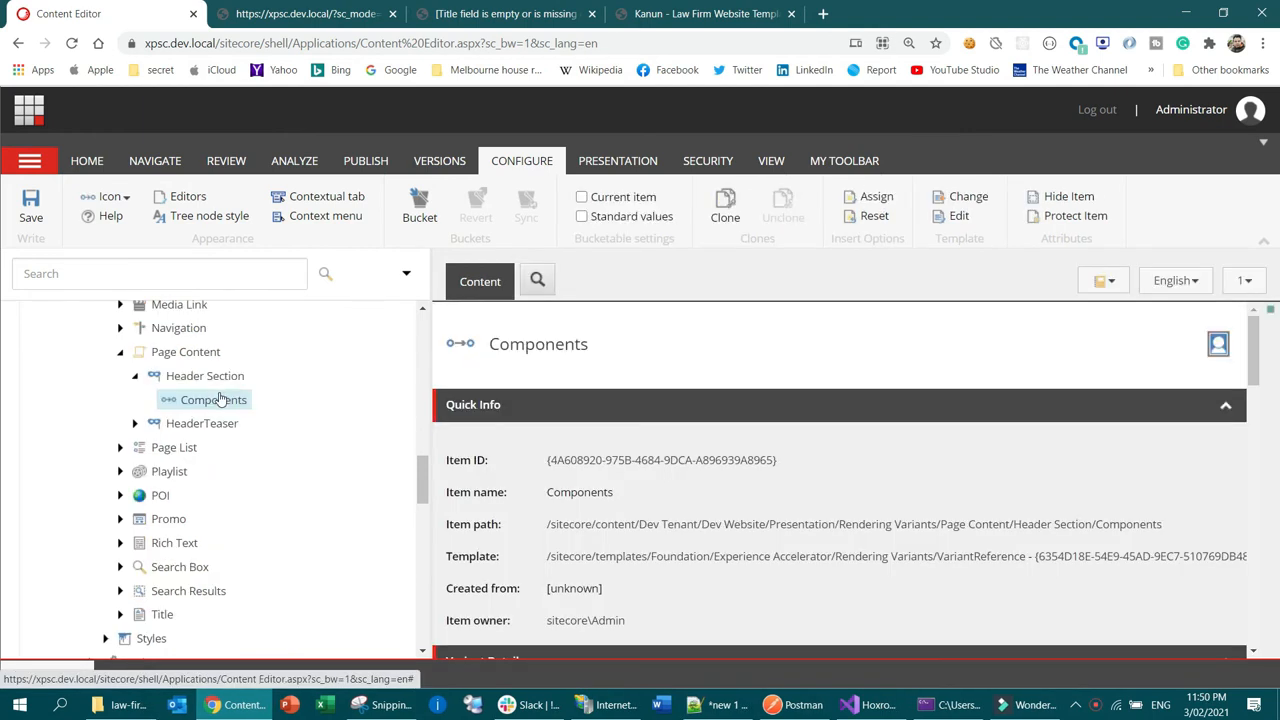
right_click(220, 408)
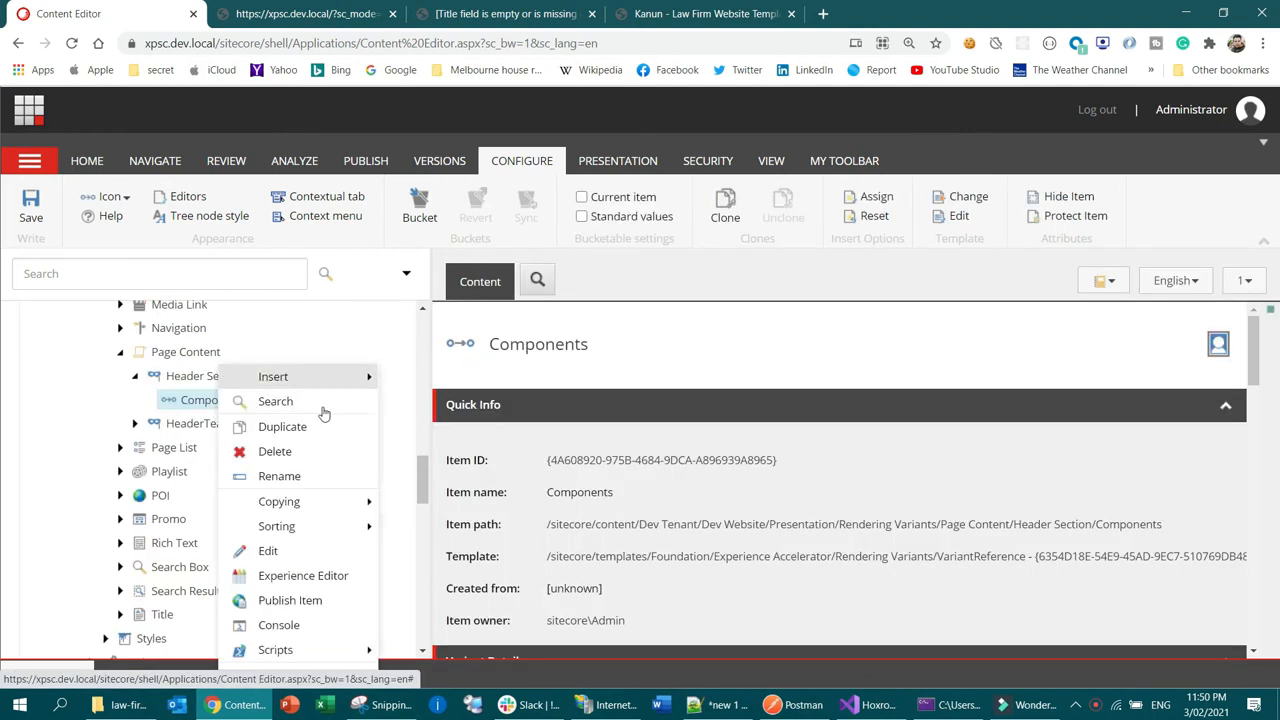
mouse_move(294, 376)
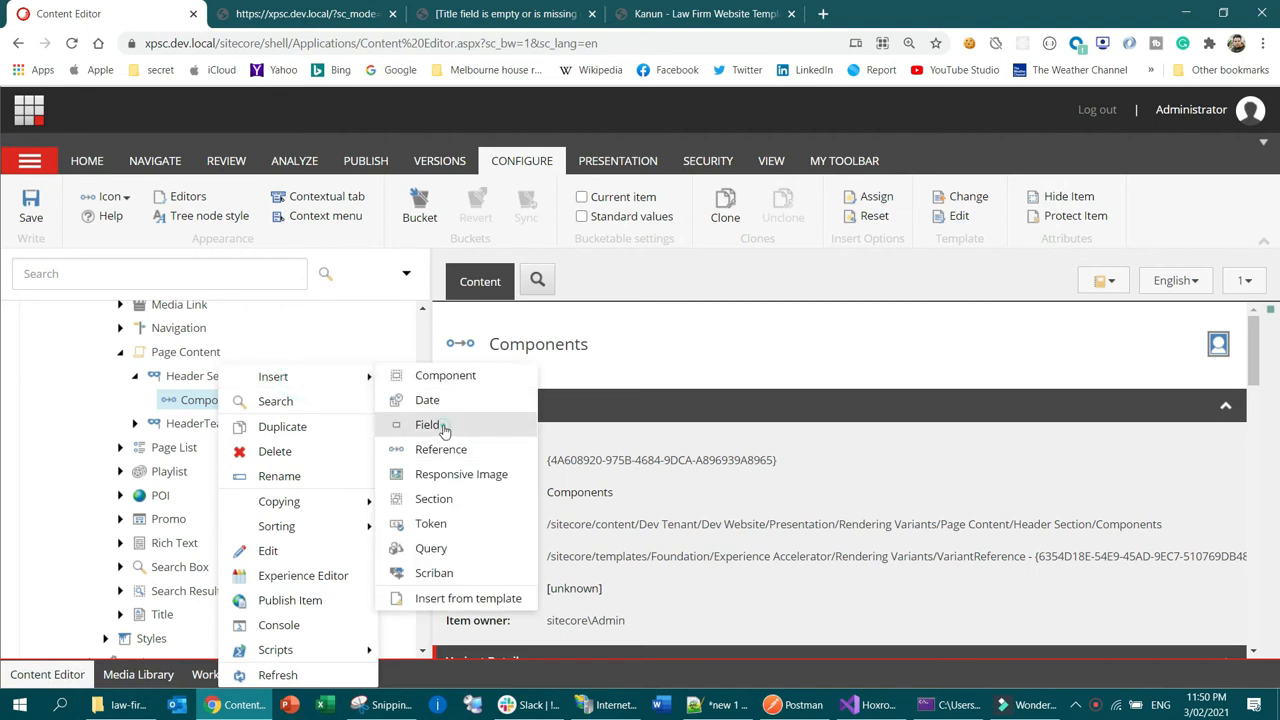
left_click(648, 372)
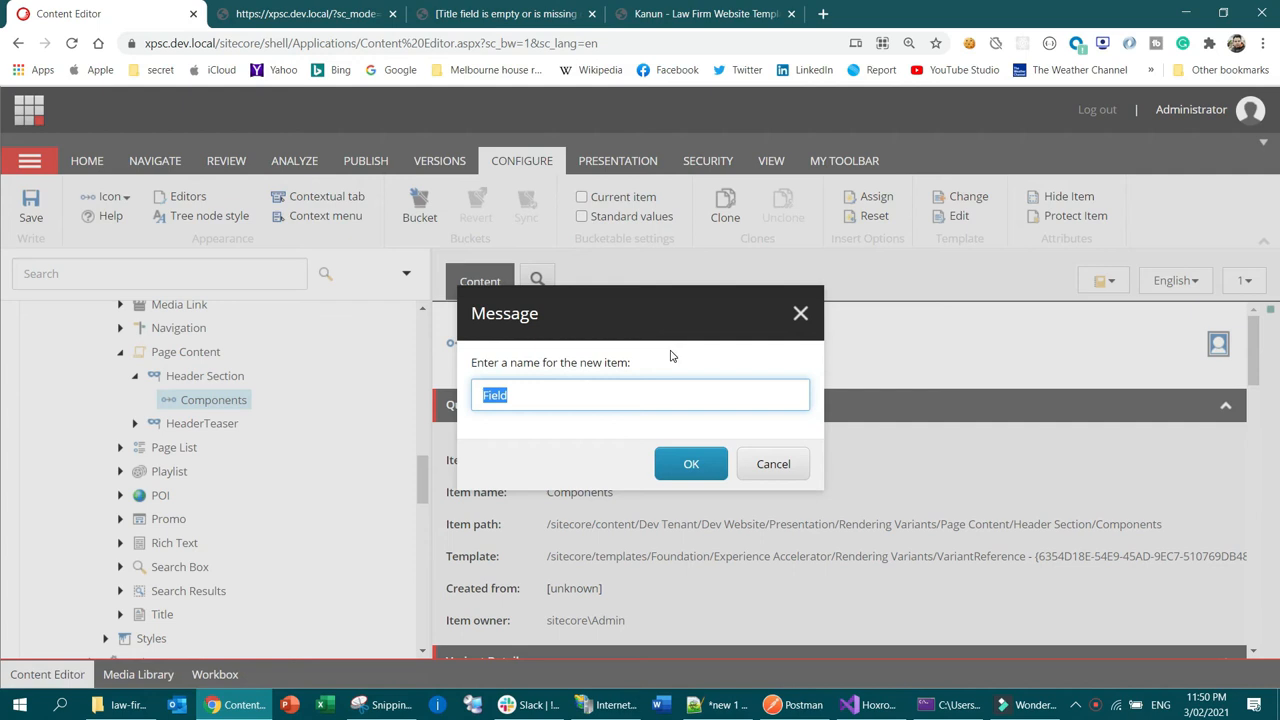
key("ctrl+v")
double_click(519, 399)
type("H")
left_click(691, 464)
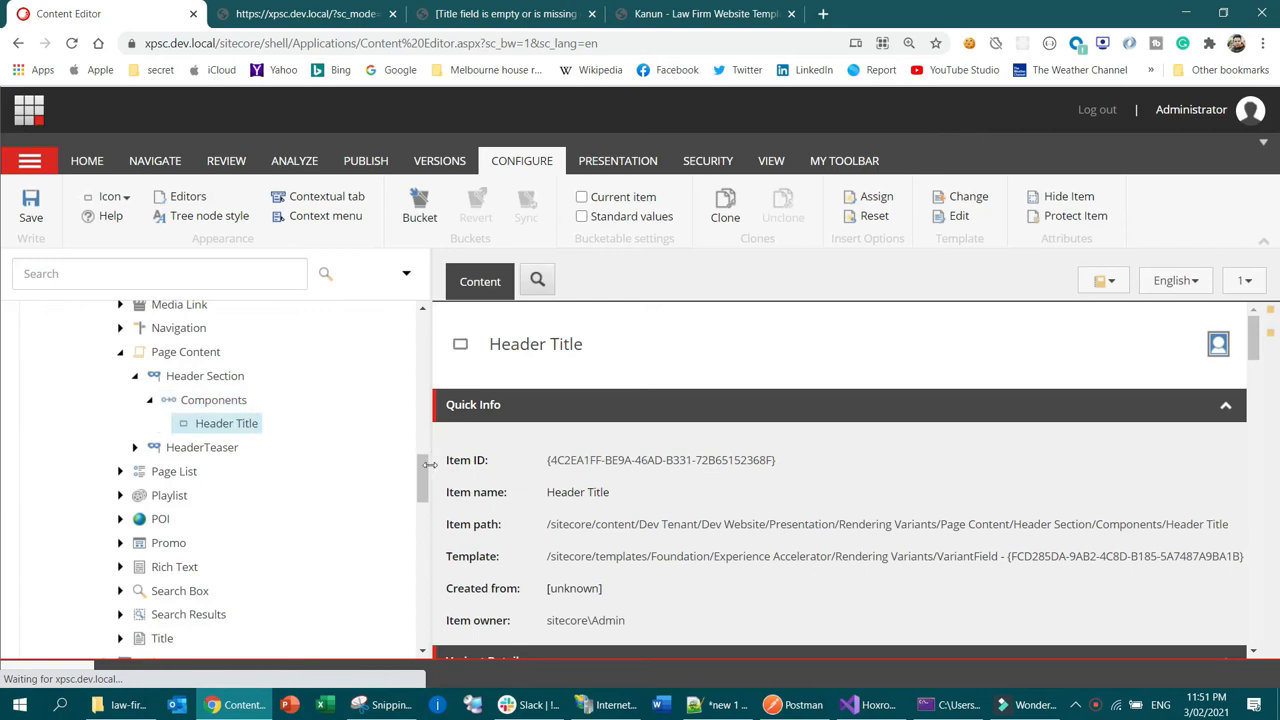
mouse_move(423, 463)
left_mouse_down()
mouse_move(422, 588)
mouse_move(434, 467)
left_mouse_up()
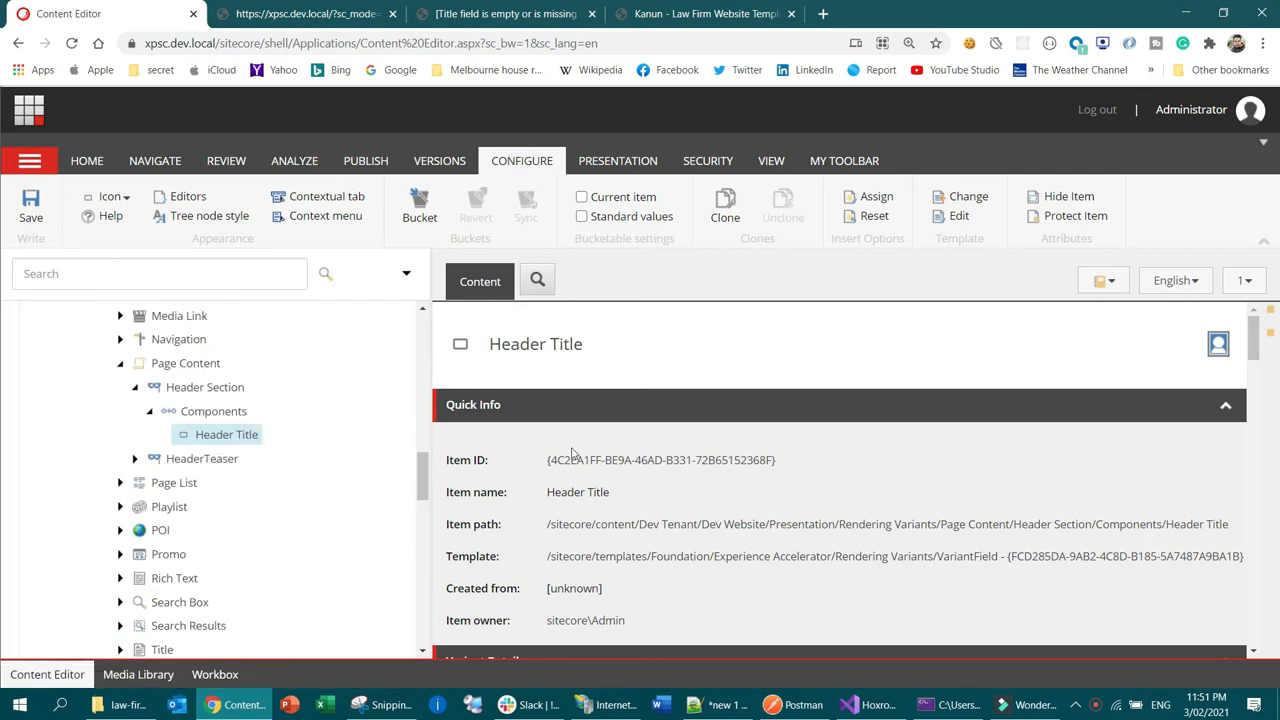
Set the Tag of the Header Title variant field to h1
scroll(697, 503, "down", 3)
left_click(569, 483)
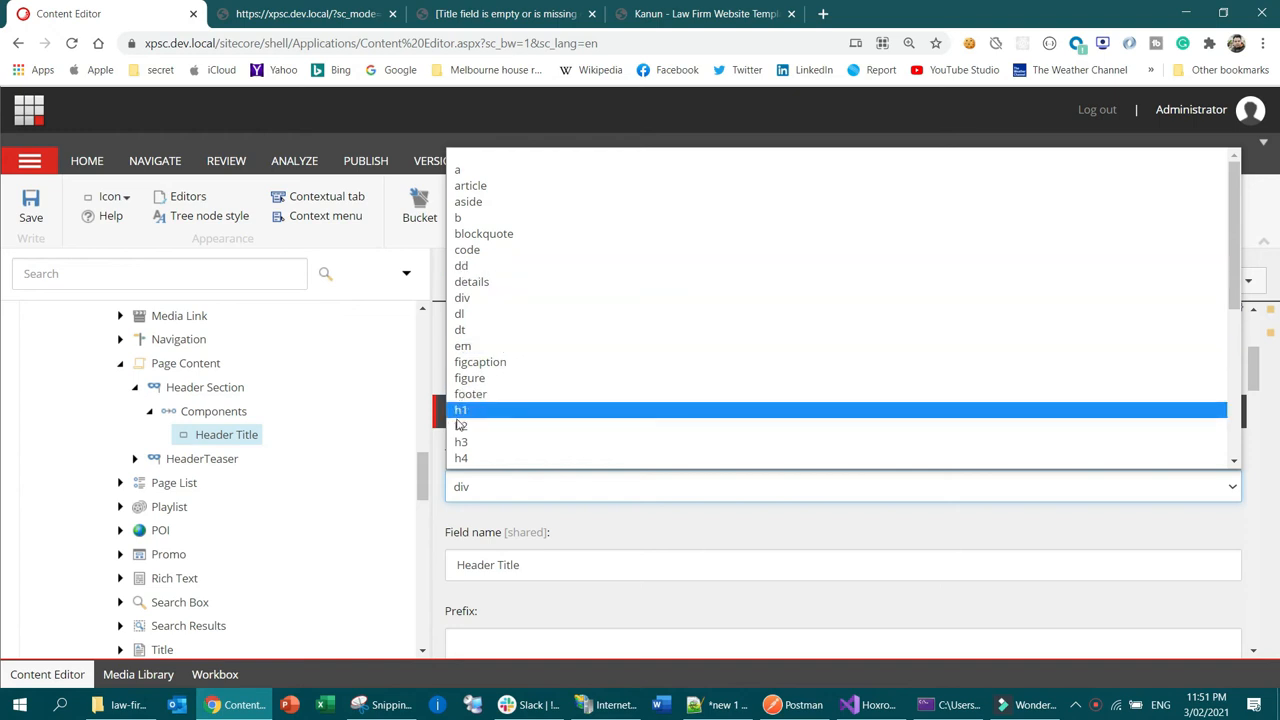
left_click(460, 408)
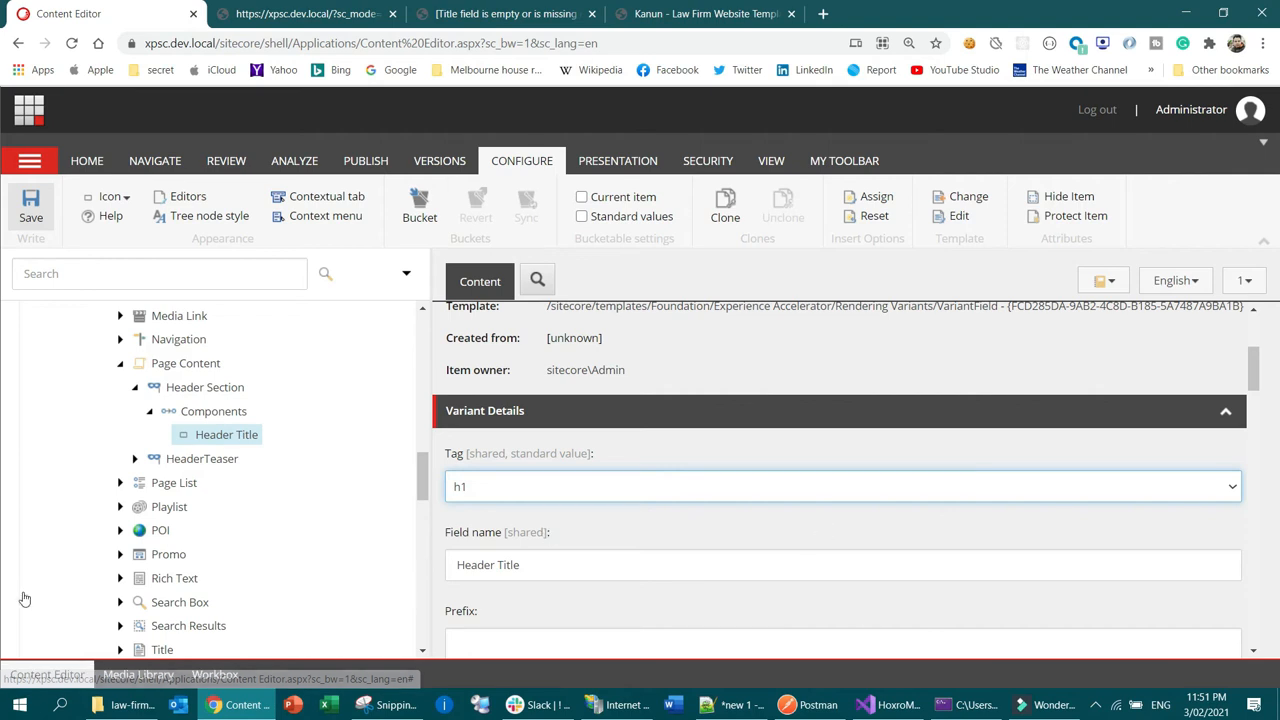
Insert a Field named Summary under the Header Section variant's Components reference, waiting for the unresponsive pages to recover
left_click(214, 412)
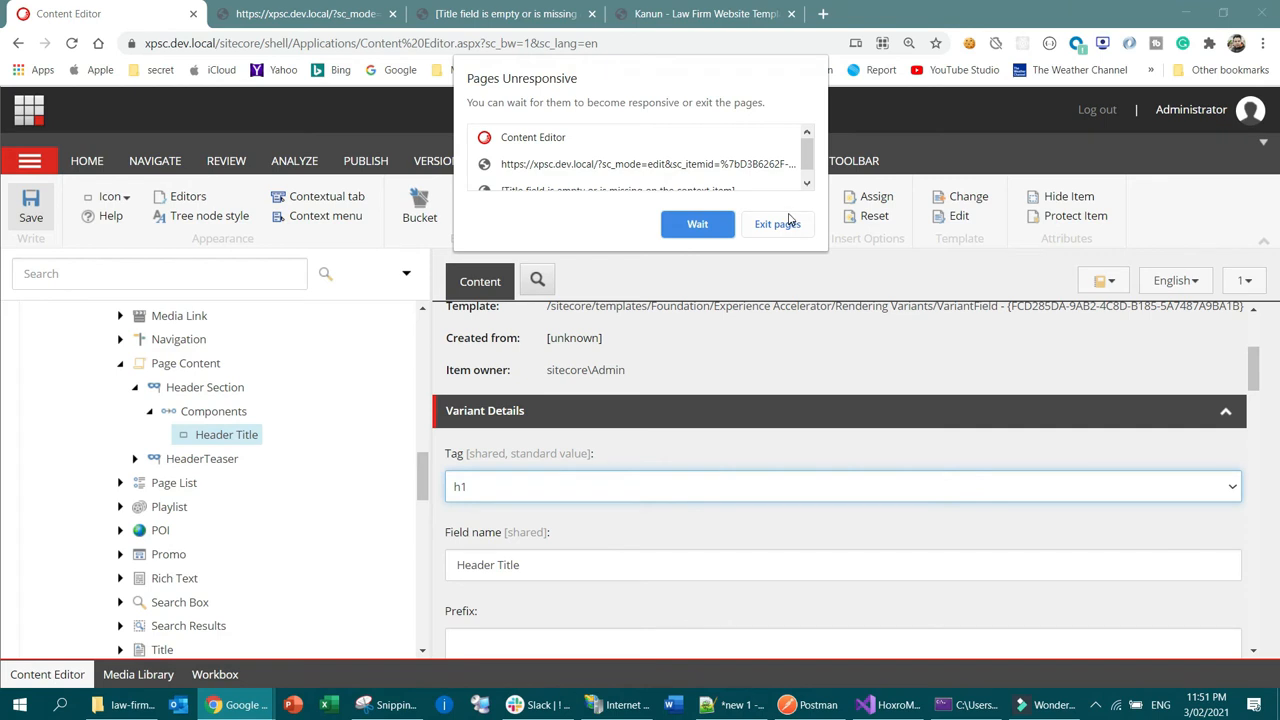
left_click(707, 226)
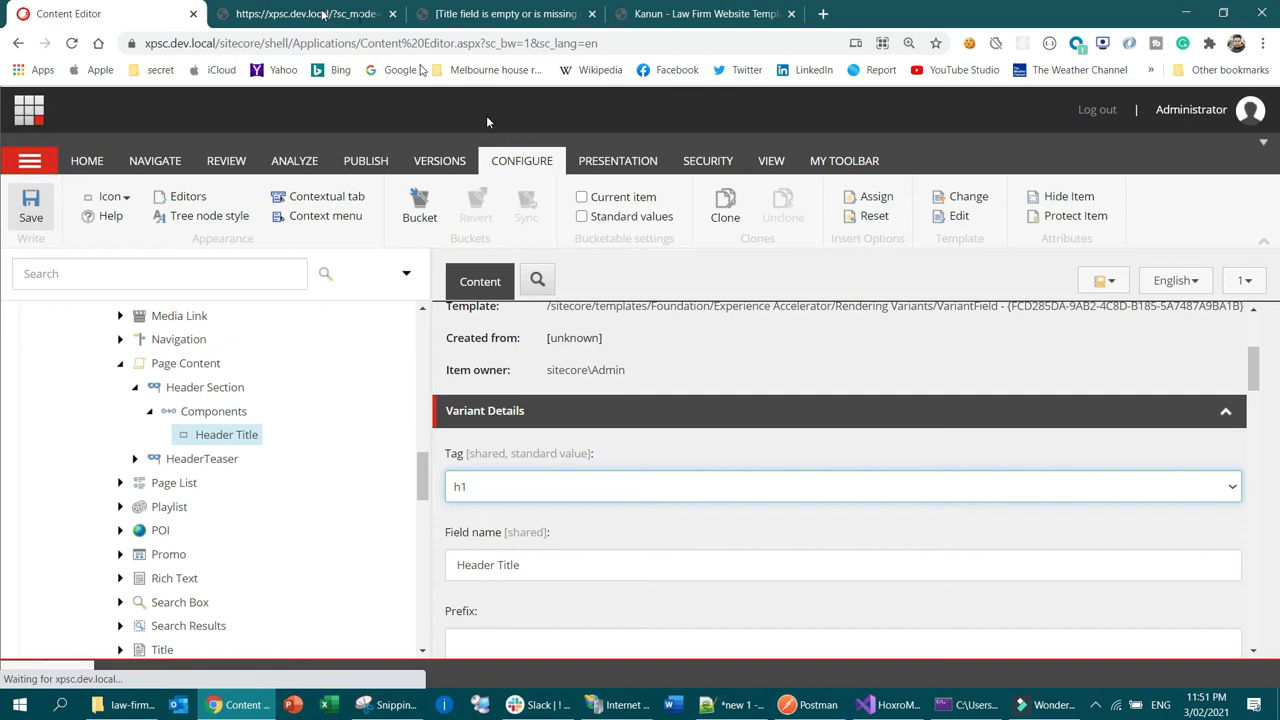
right_click(231, 416)
mouse_move(331, 374)
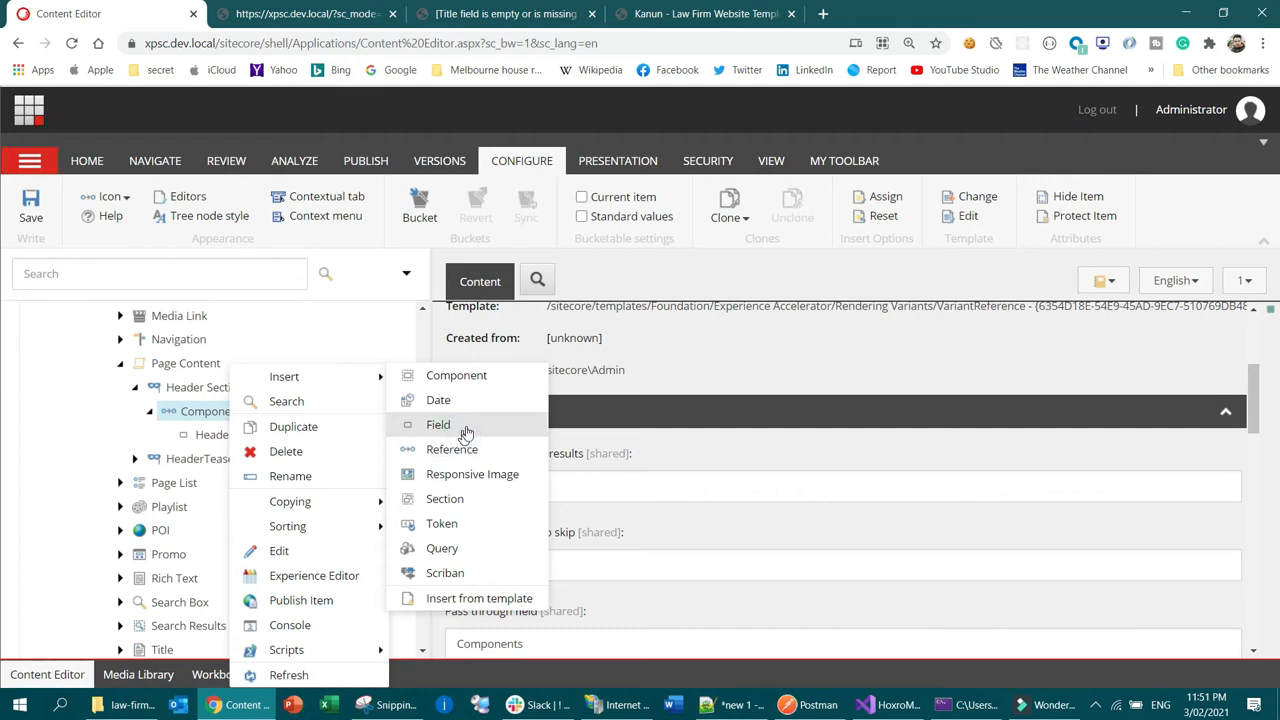
left_click(633, 440)
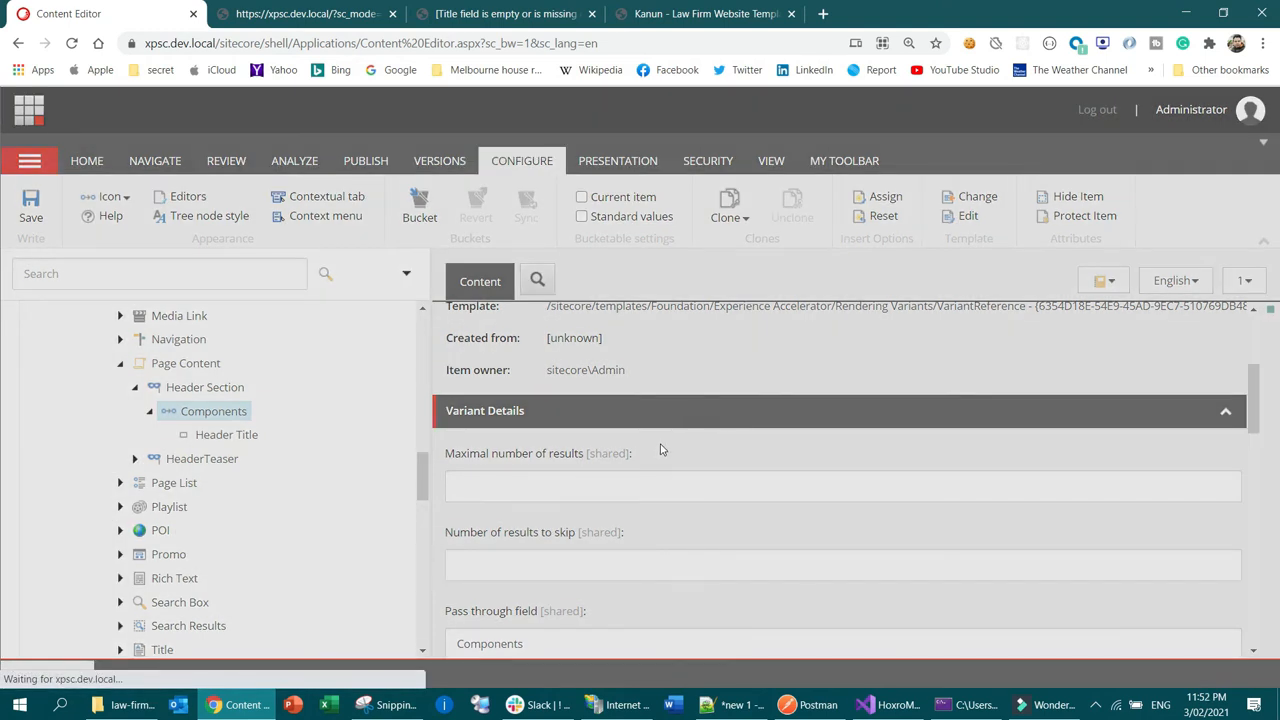
type("Summary")
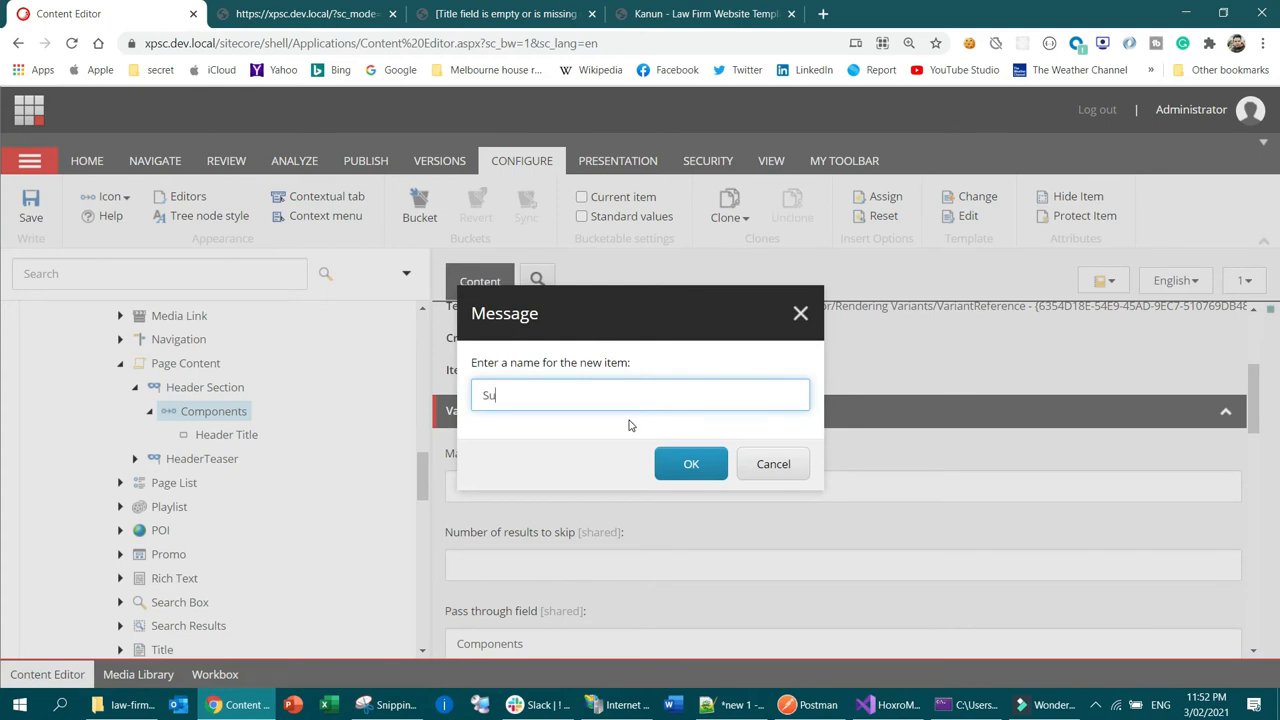
left_click(691, 463)
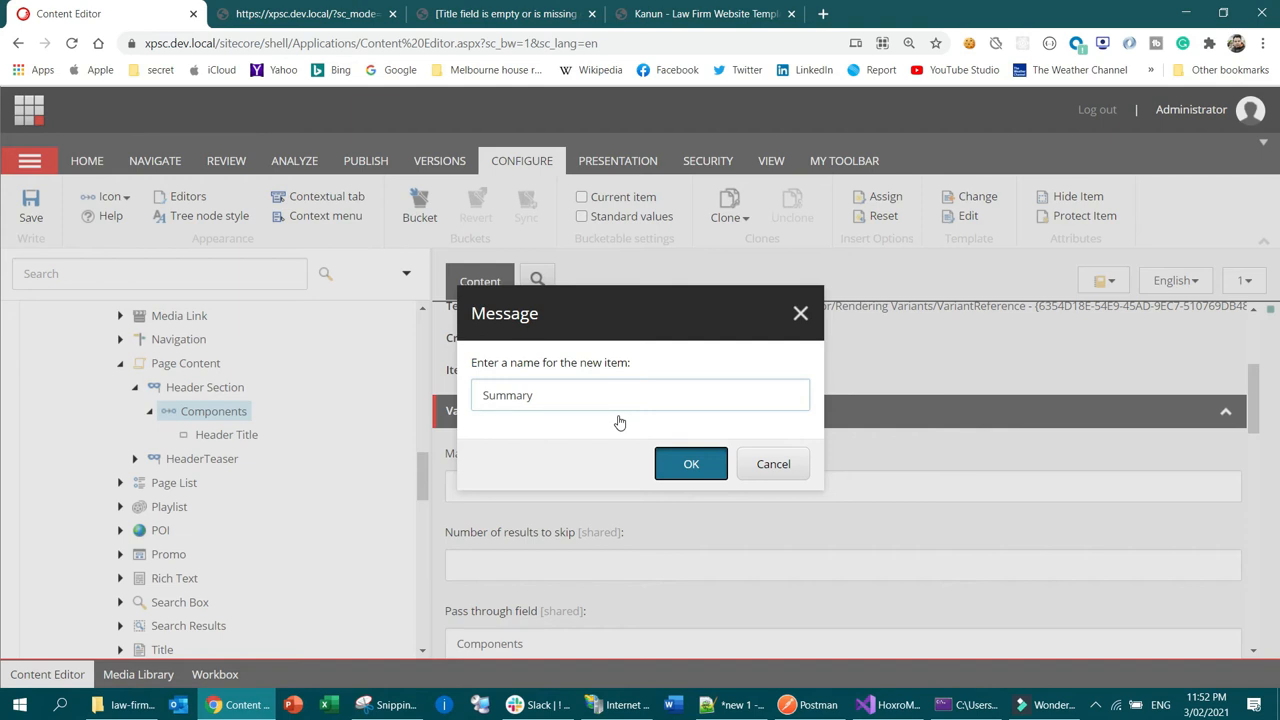
key("Return")
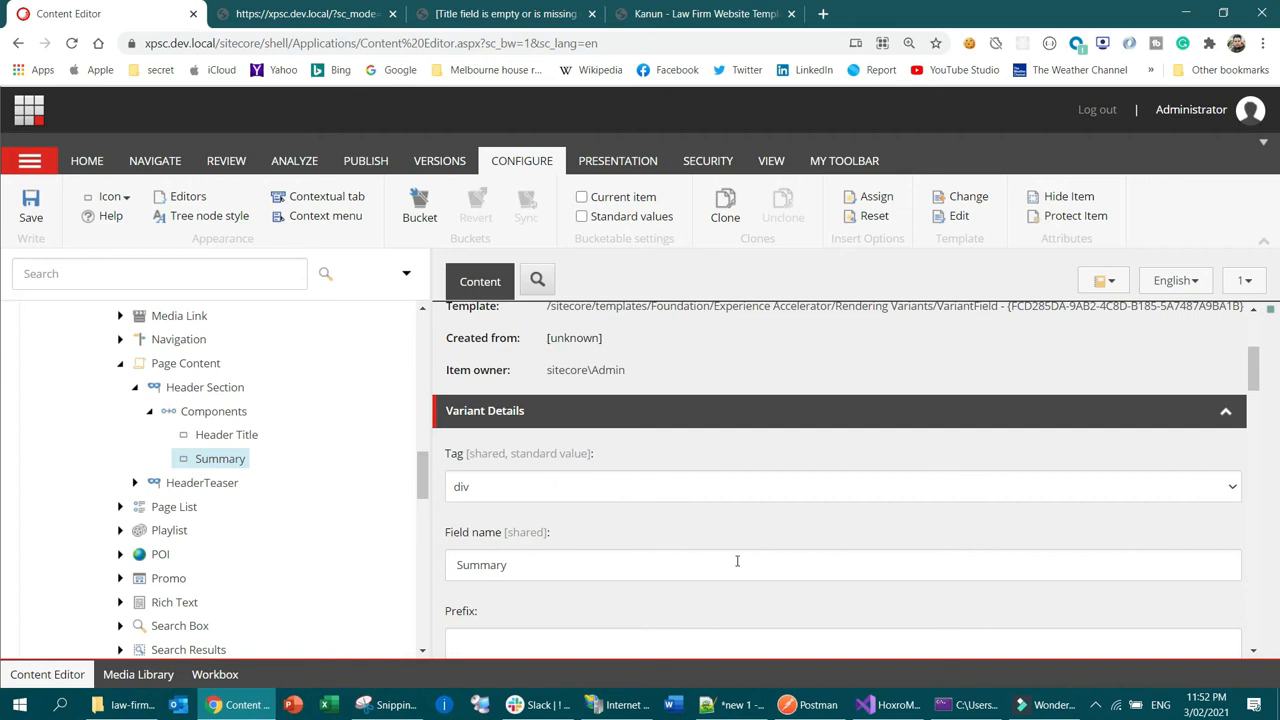
Insert a Field named Image under the Header Section variant's Components reference, checking the Kanun template page before confirming the name
left_click(213, 414)
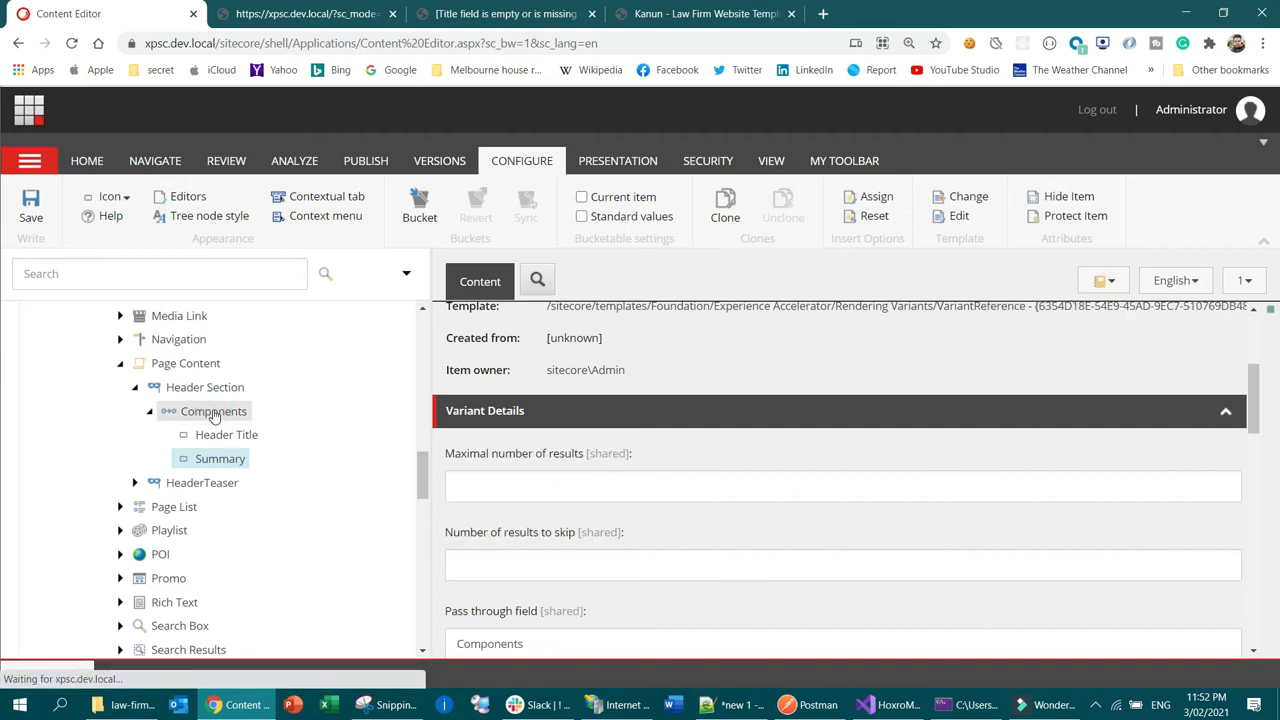
right_click(213, 414)
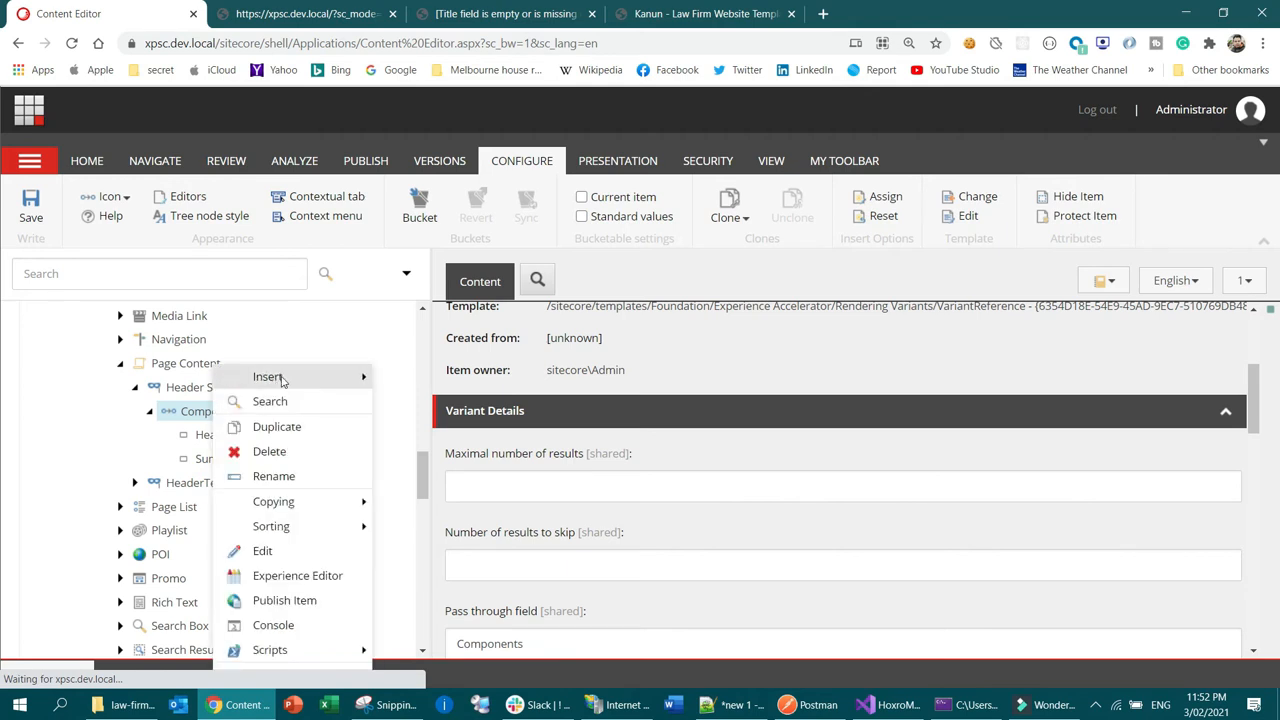
mouse_move(271, 376)
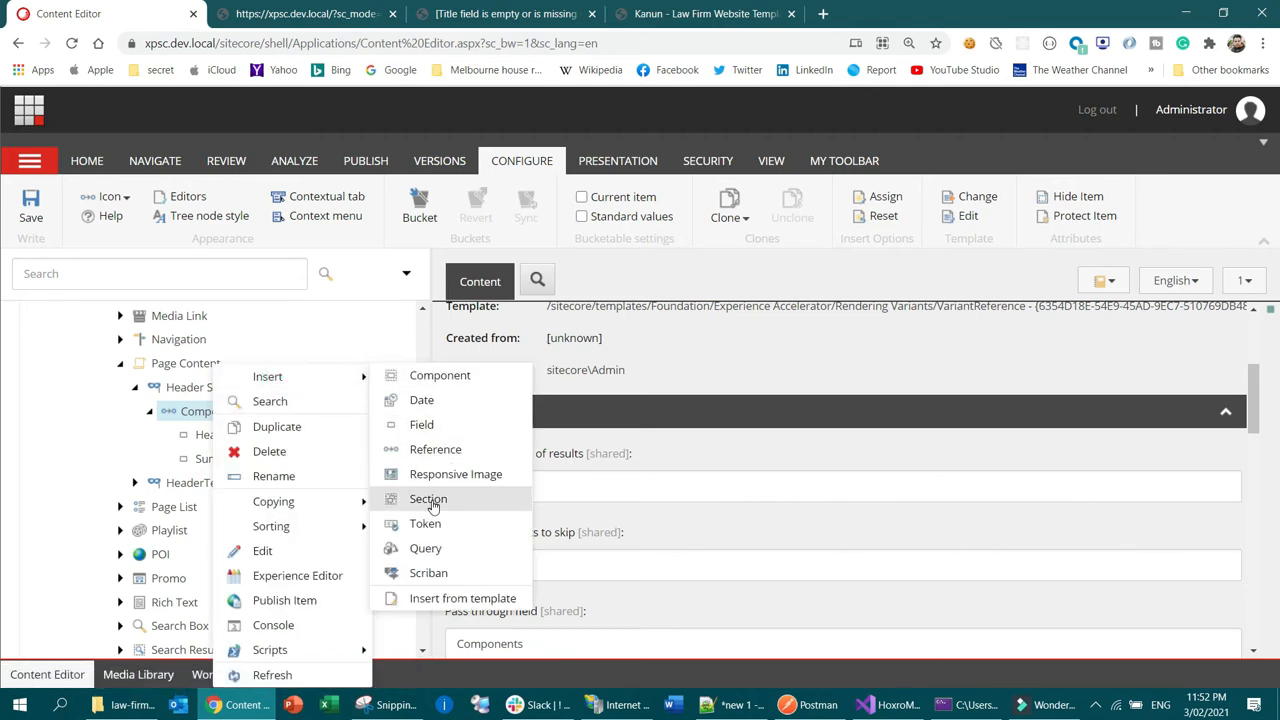
left_click(422, 424)
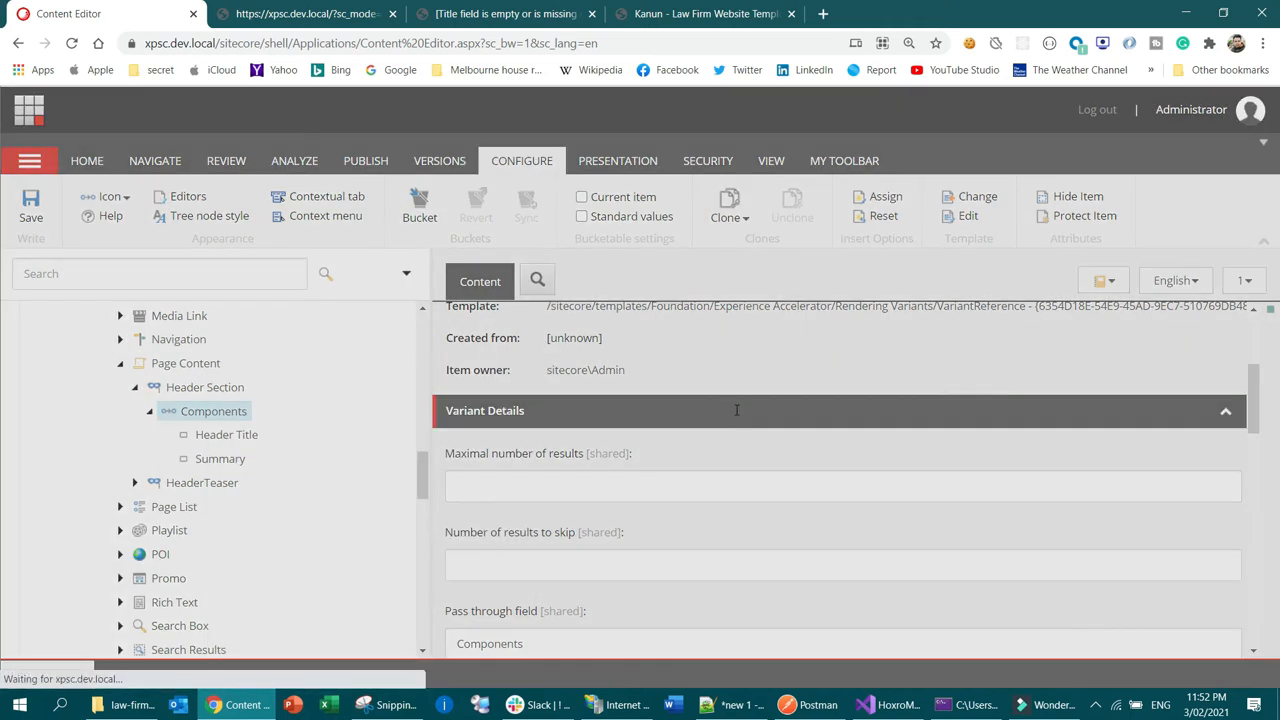
type("Imag")
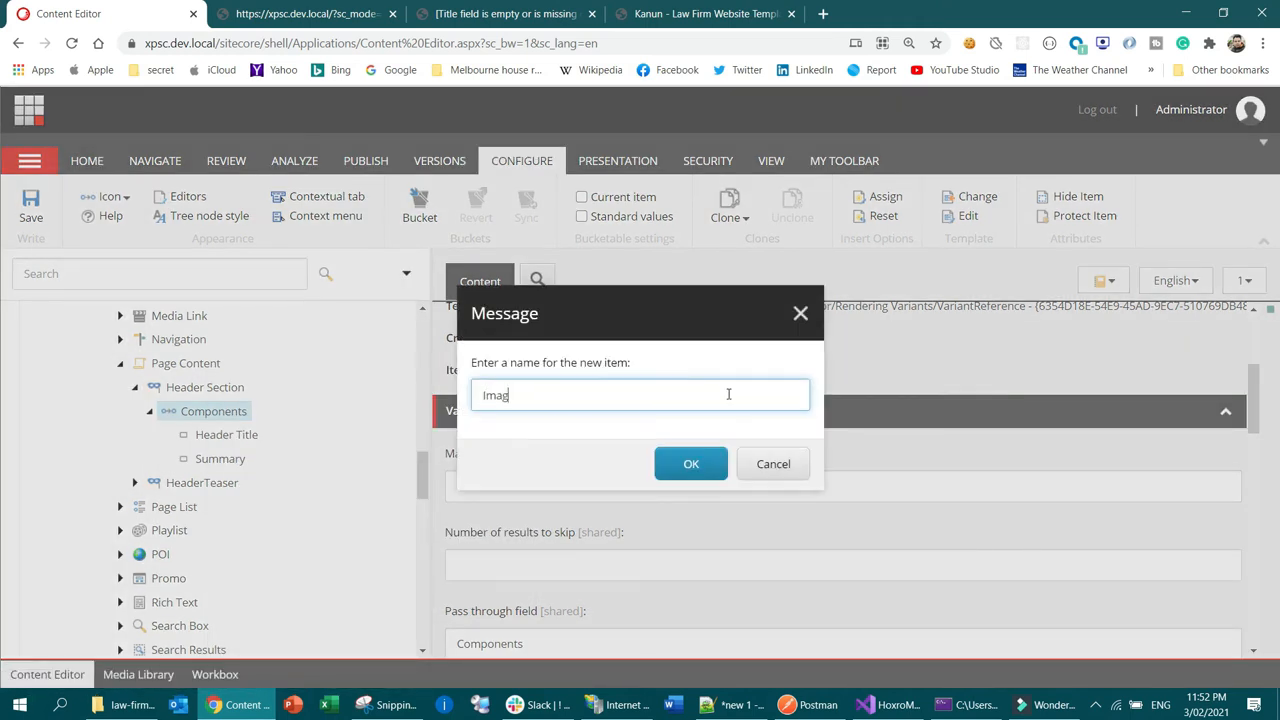
type("e")
left_click(692, 465)
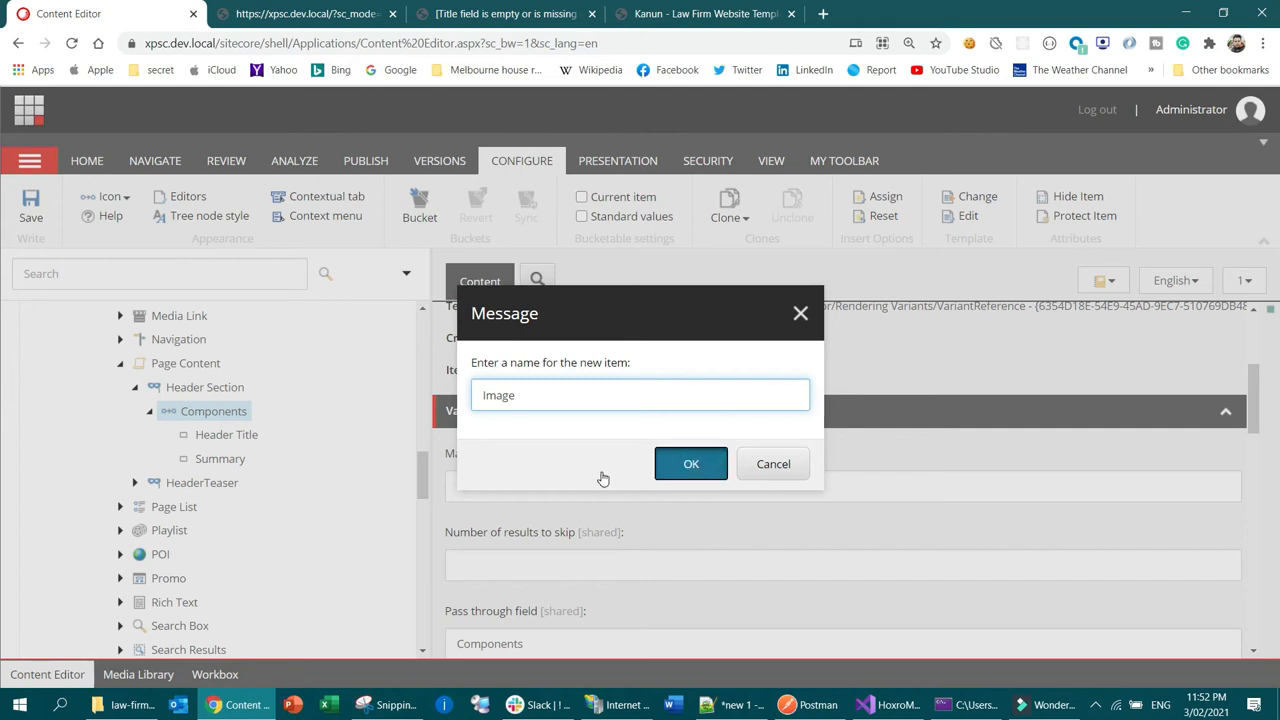
left_click(649, 8)
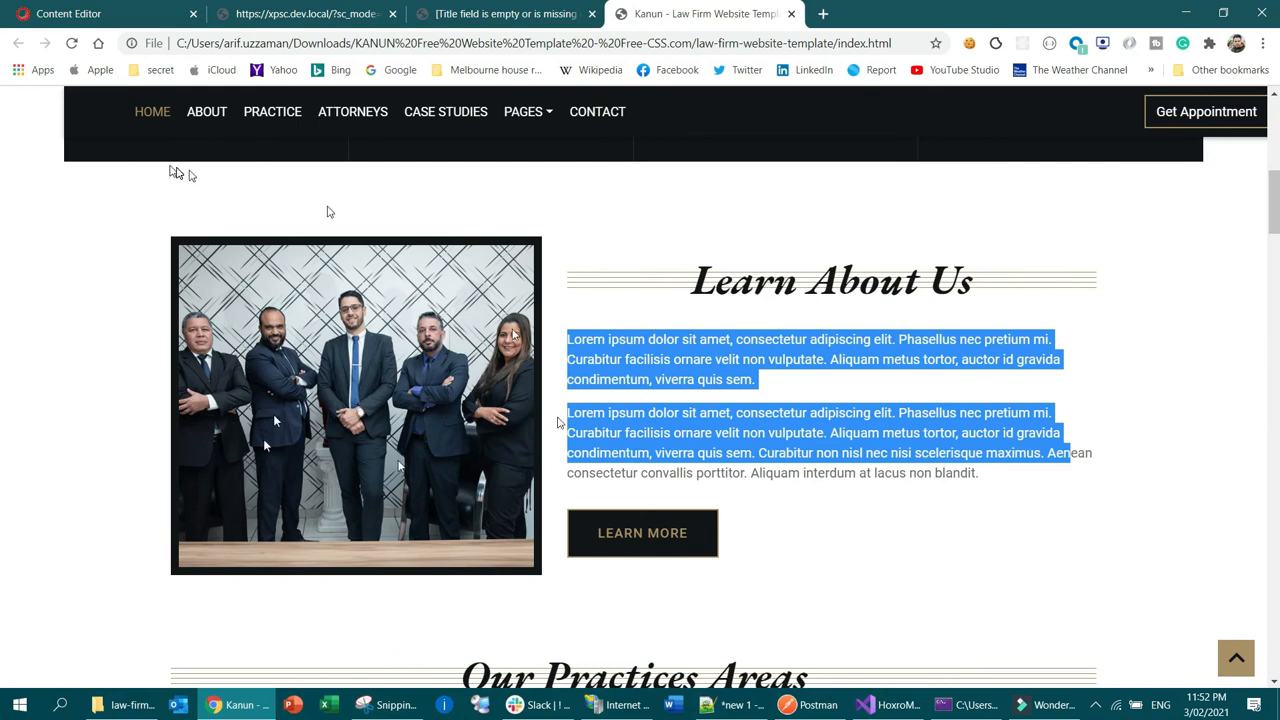
left_click(40, 13)
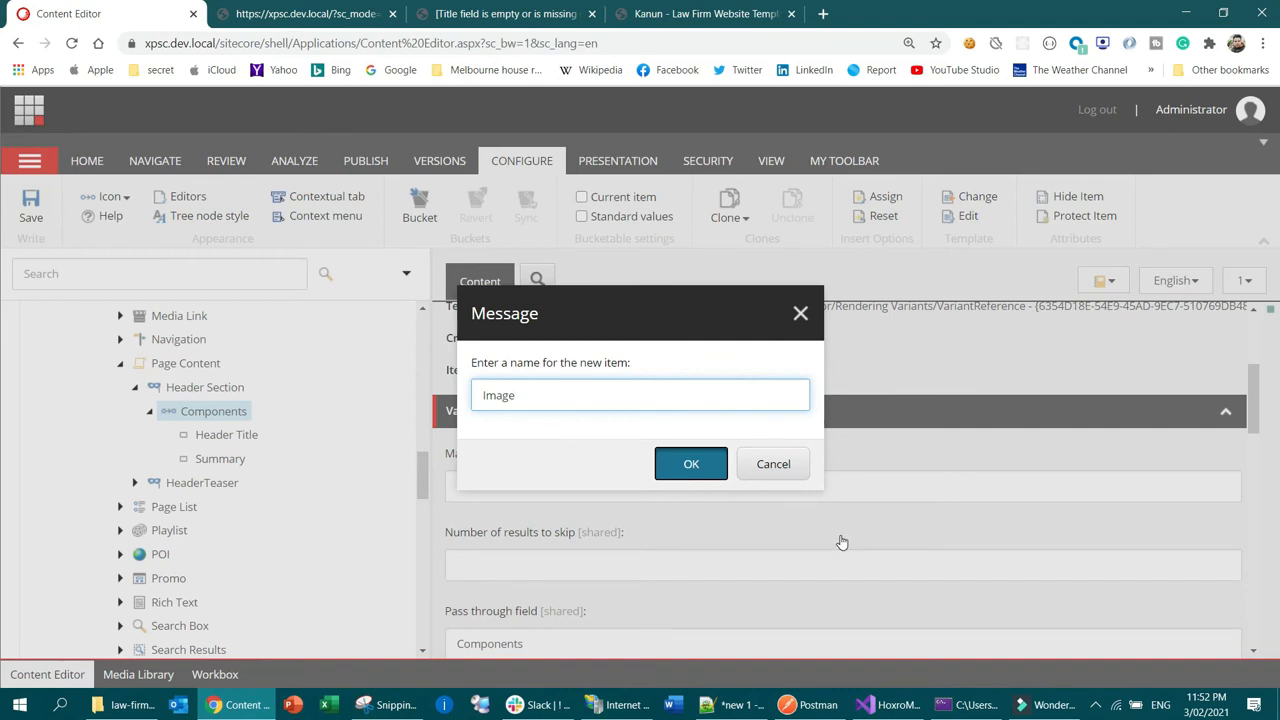
key("Return")
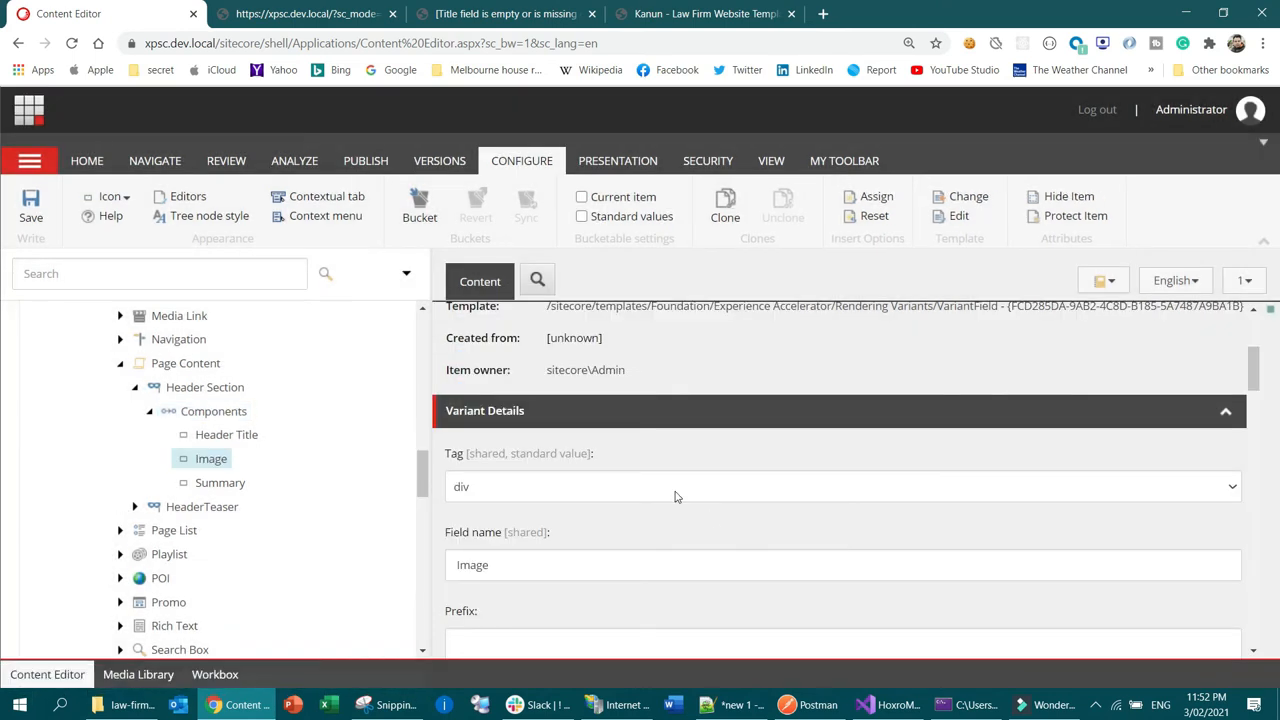
left_click(675, 490)
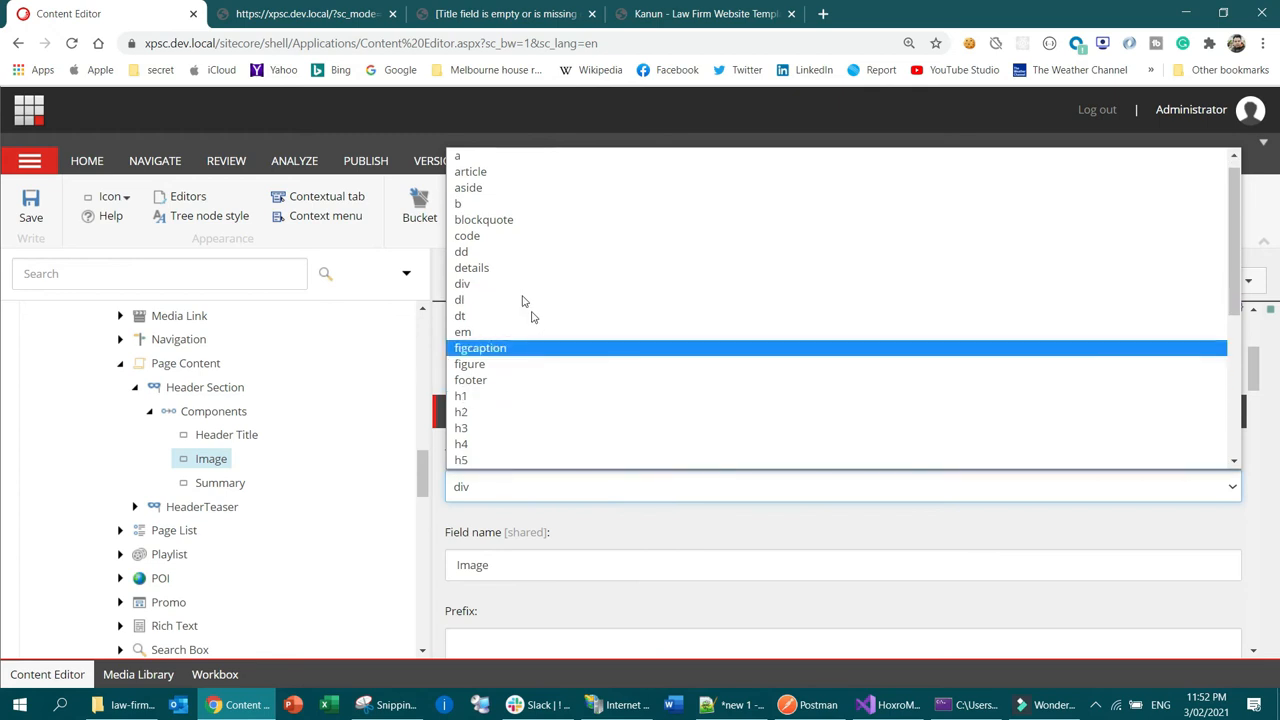
scroll(530, 320, "up", 1)
scroll(515, 350, "down", 3)
scroll(510, 367, "down", 3)
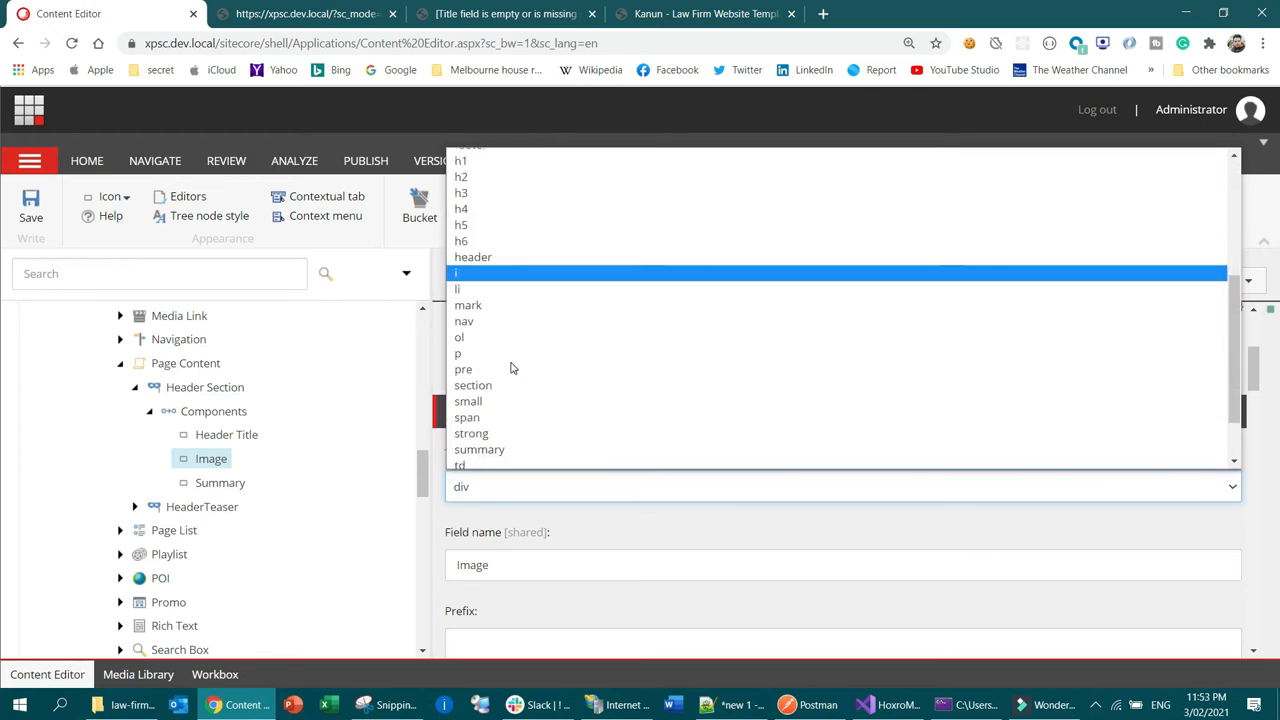
left_click(592, 535)
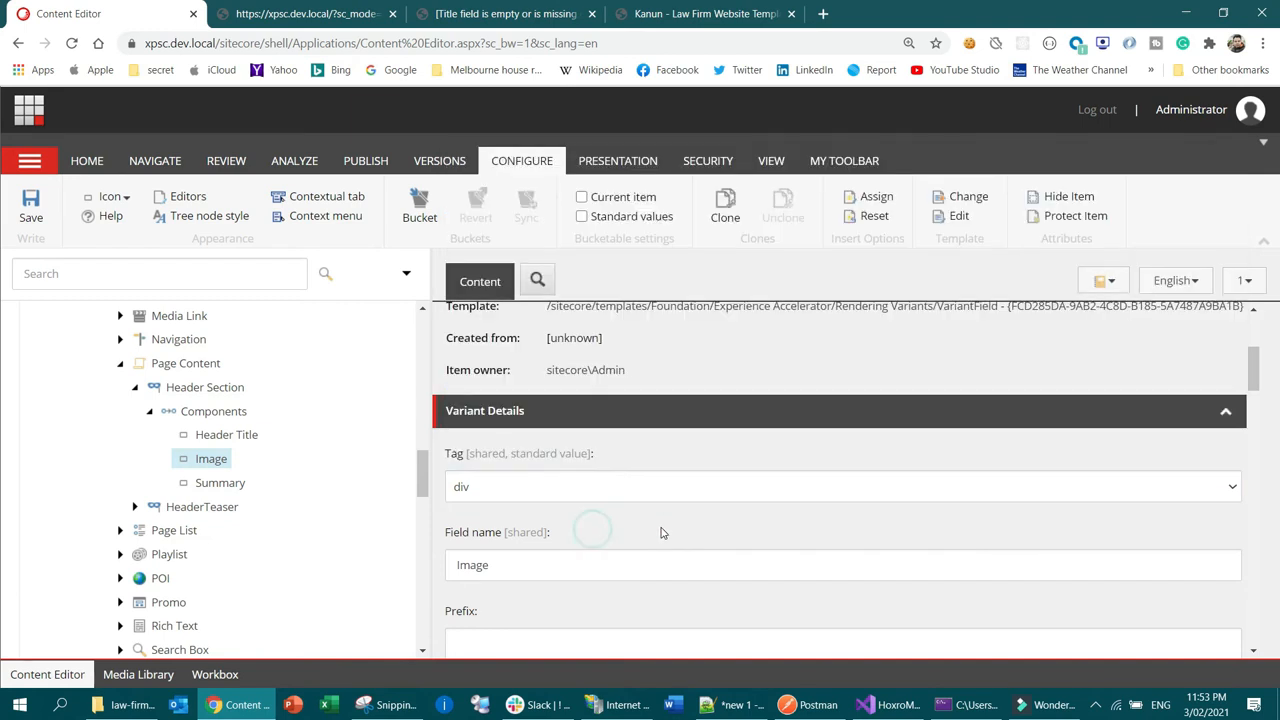
Add a data attribute style with the value float:left to the Image variant field and save the item
scroll(659, 533, "down", 6)
scroll(659, 533, "down", 2)
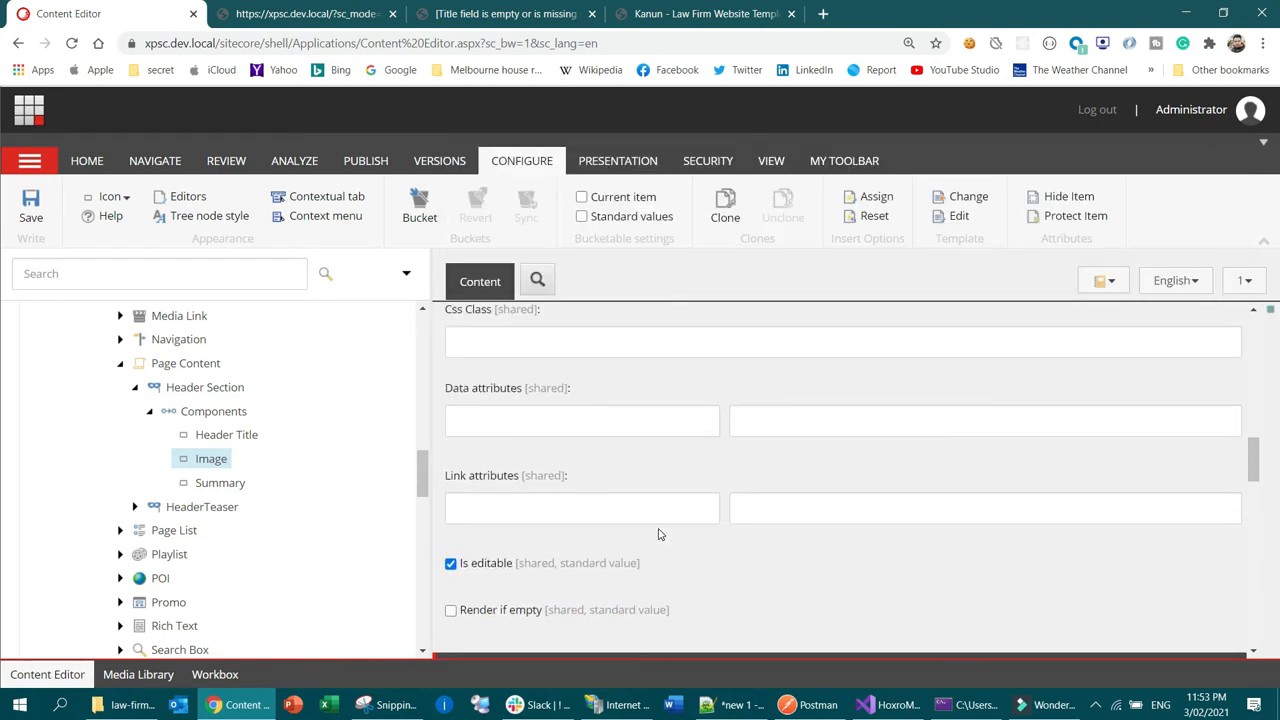
left_click(582, 413)
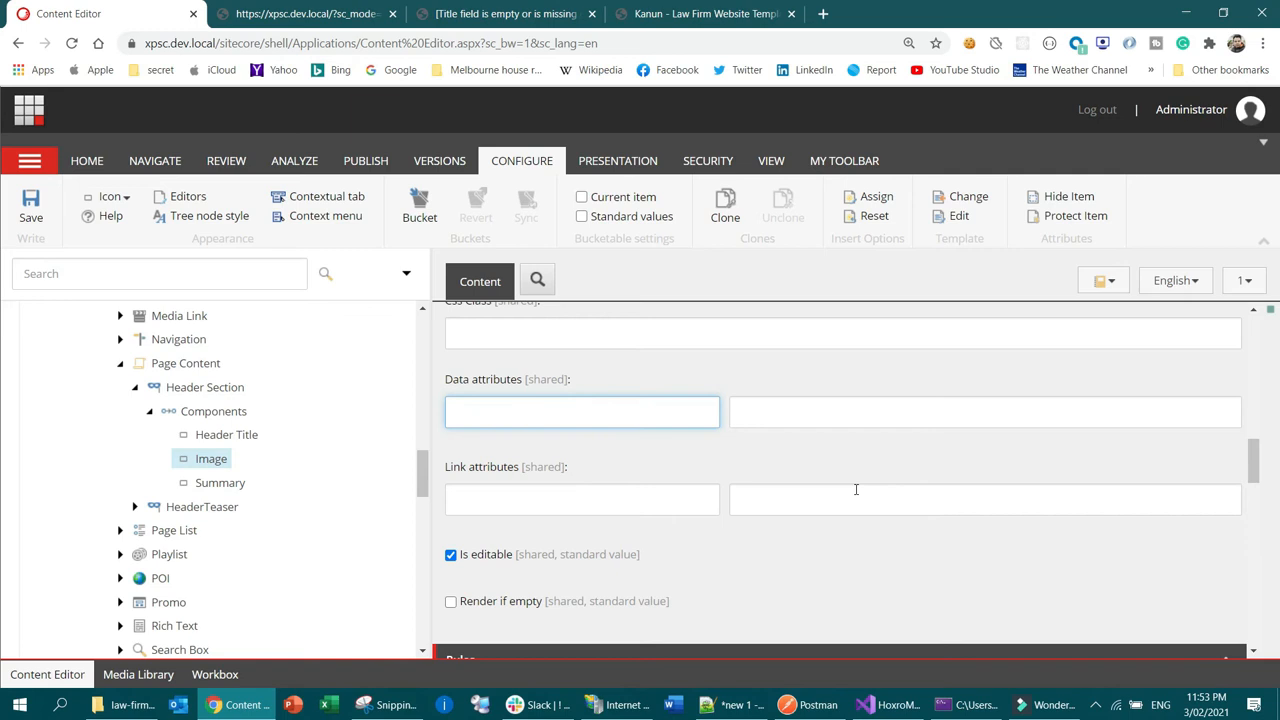
type("style")
key("Tab")
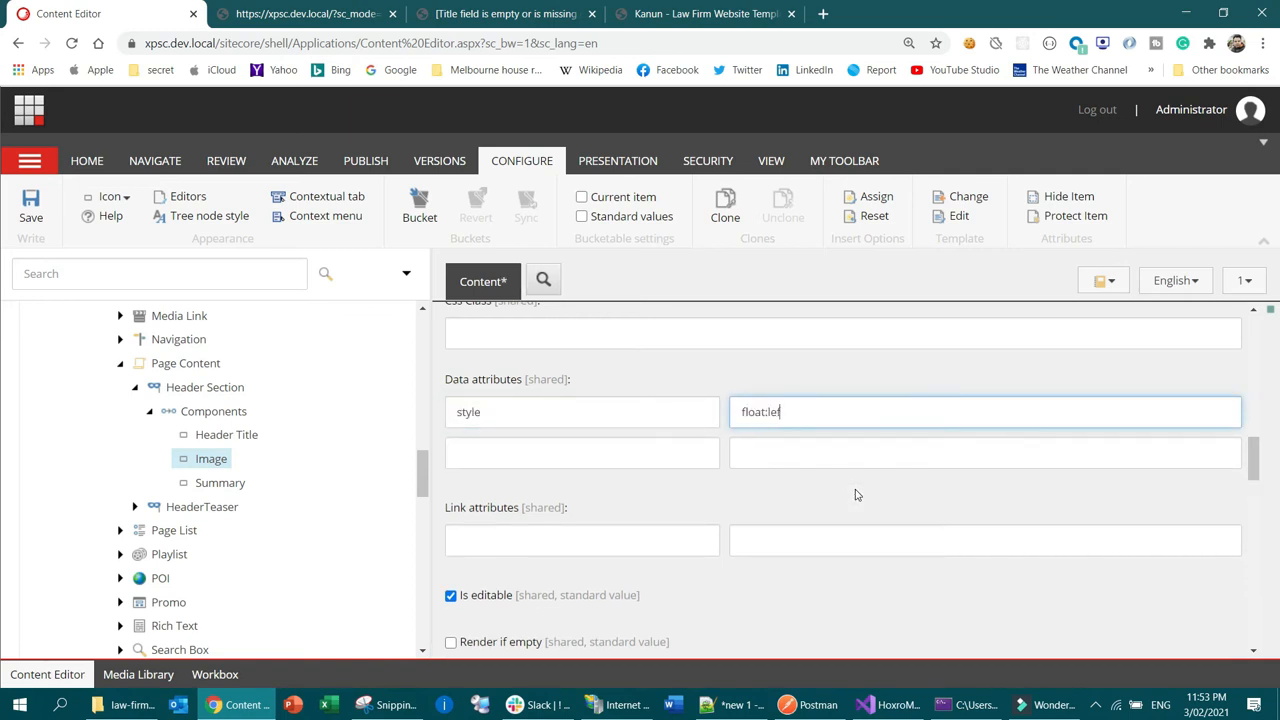
left_click(30, 215)
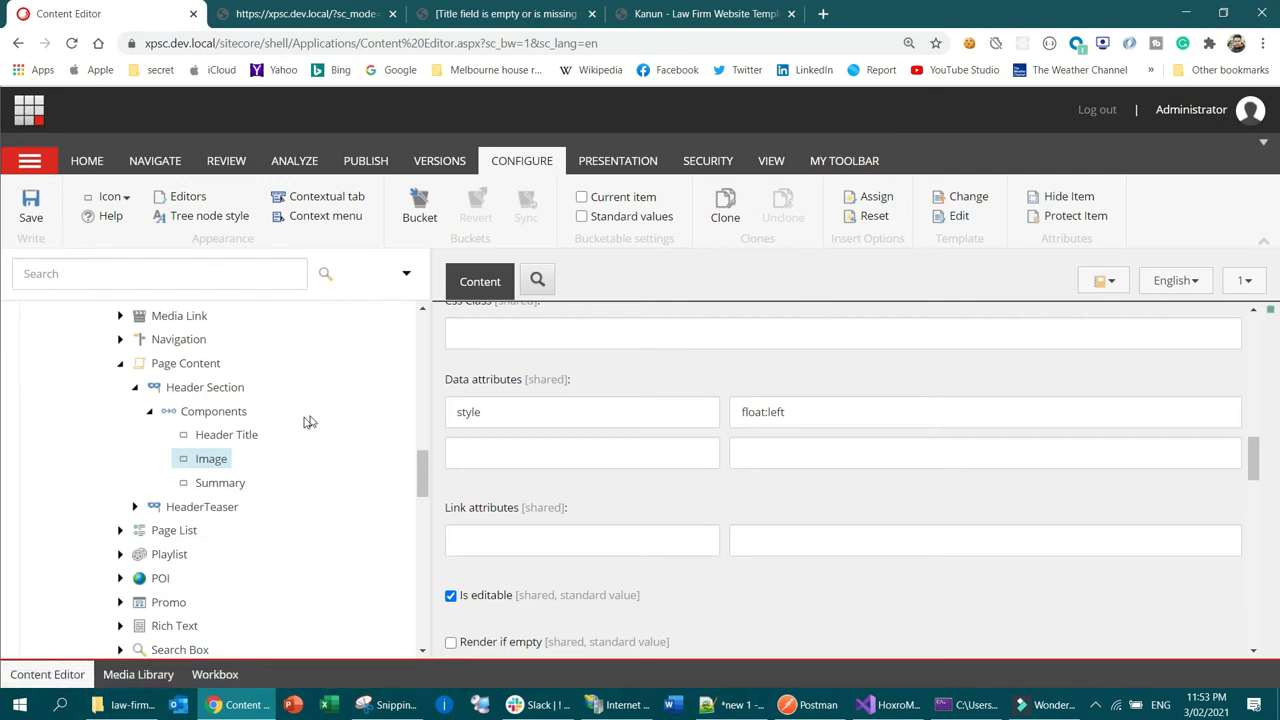
Examine the Rendering Variants and Partial Designs nodes in the content tree and the Learn About Us section of the Kanun template page
scroll(253, 429, "up", 1)
left_click(119, 452)
scroll(277, 414, "down", 3)
scroll(277, 415, "up", 5)
scroll(279, 415, "up", 3)
left_click(678, 18)
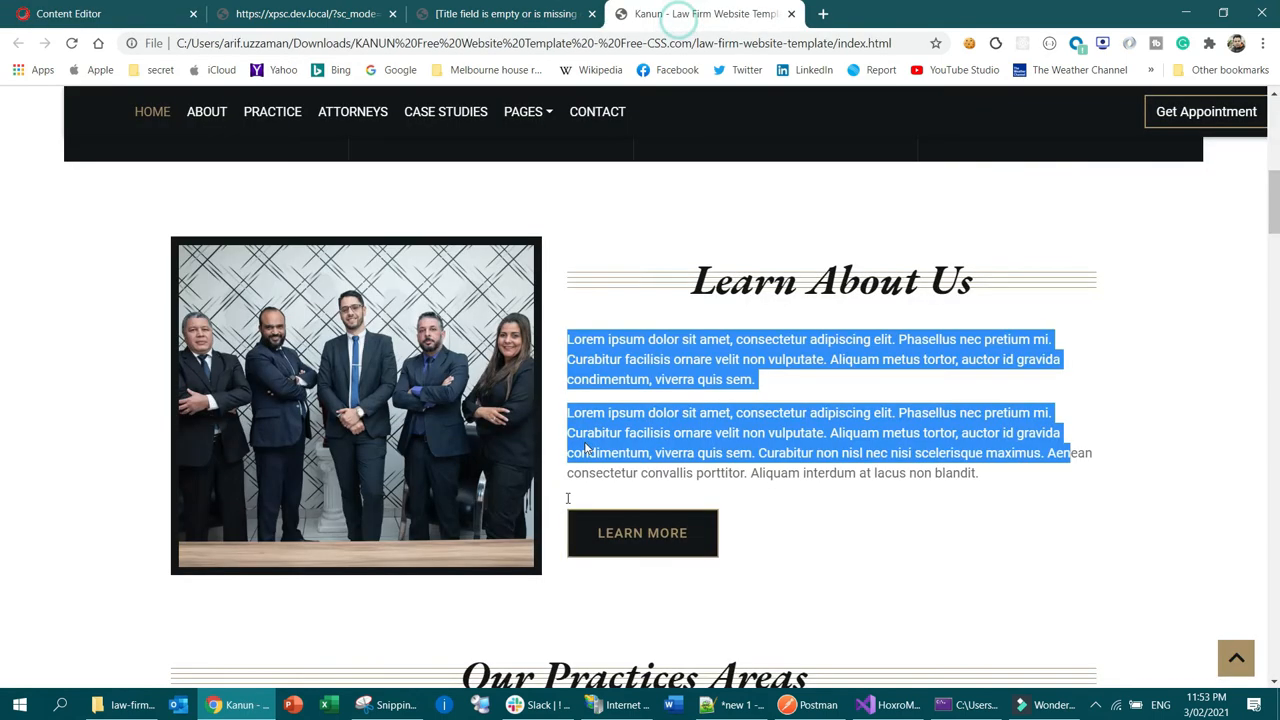
left_click(135, 14)
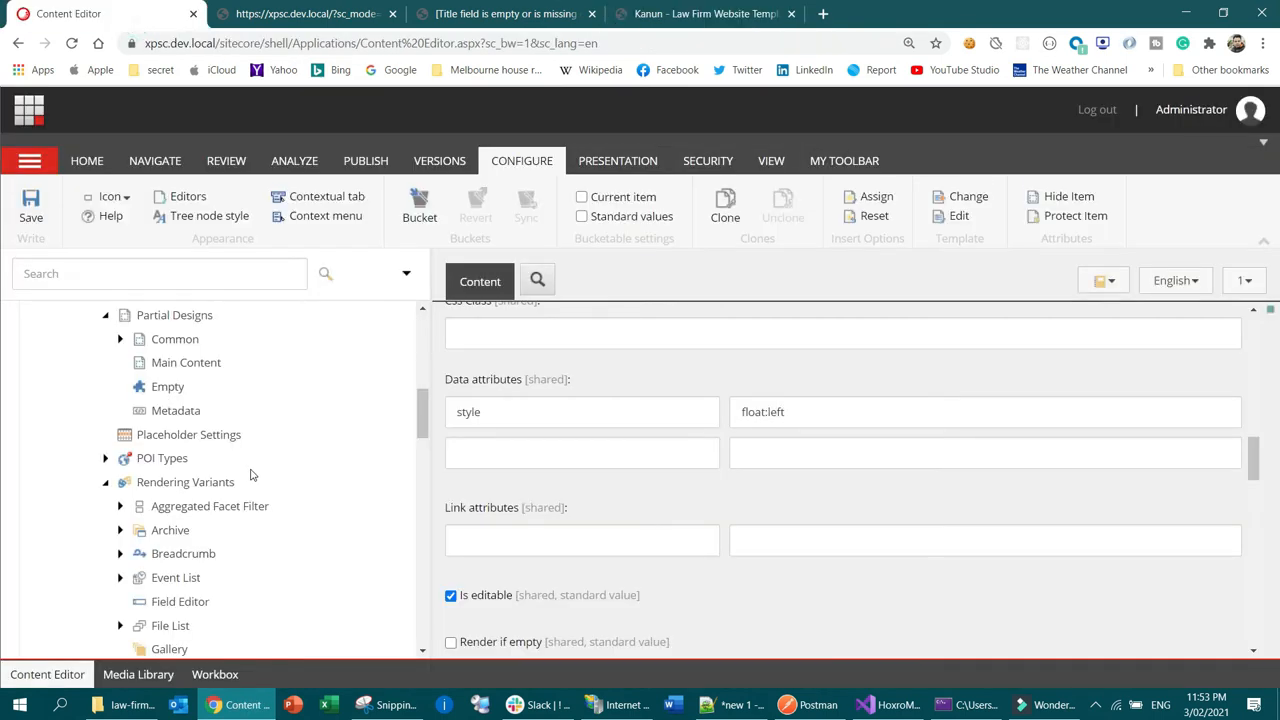
scroll(251, 475, "down", 7)
scroll(248, 481, "up", 3)
scroll(245, 481, "up", 5)
scroll(230, 521, "down", 2)
scroll(230, 517, "up", 2)
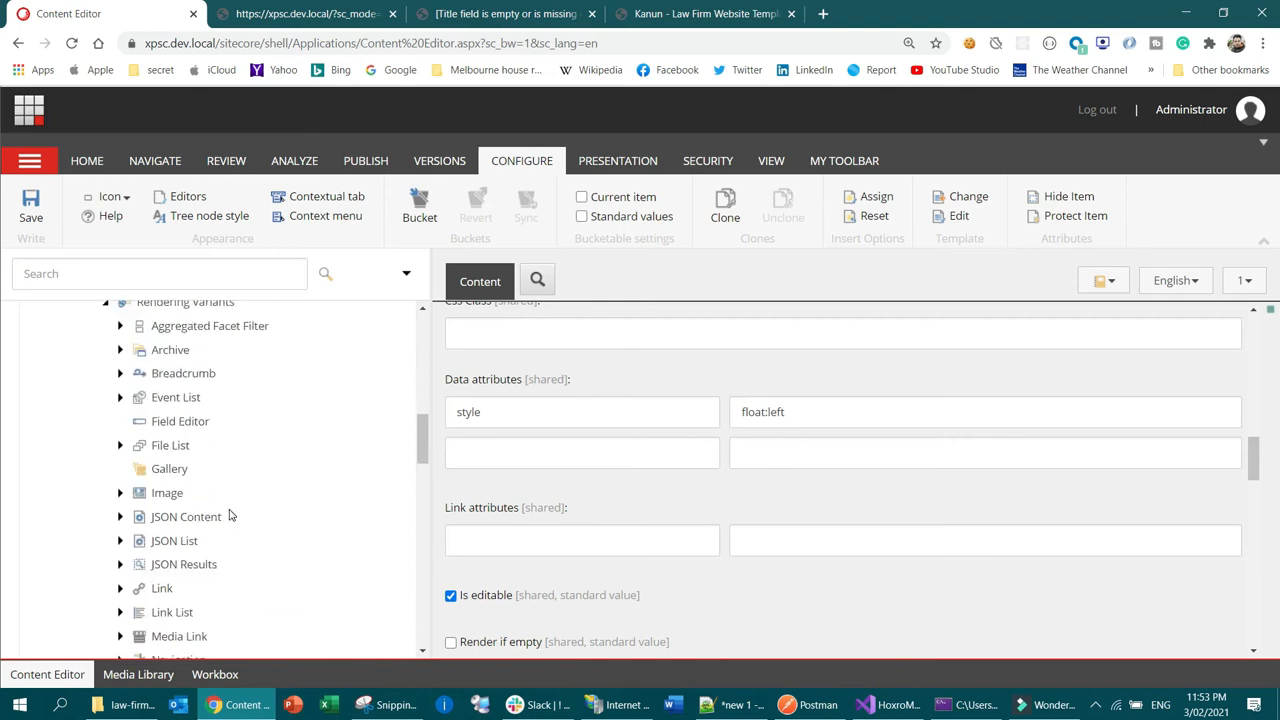
Insert a Partial Design named Header Components in the Main Content folder under Partial Designs
scroll(290, 420, "up", 3)
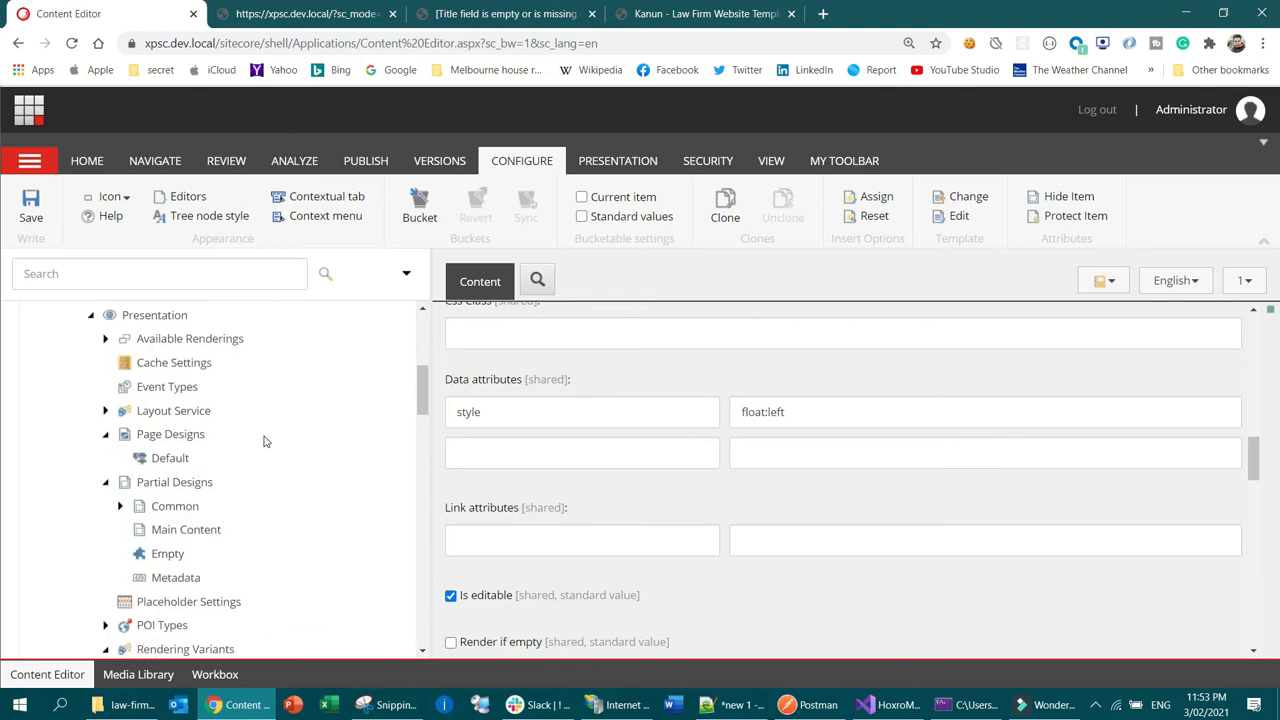
left_click(200, 482)
left_click(188, 530)
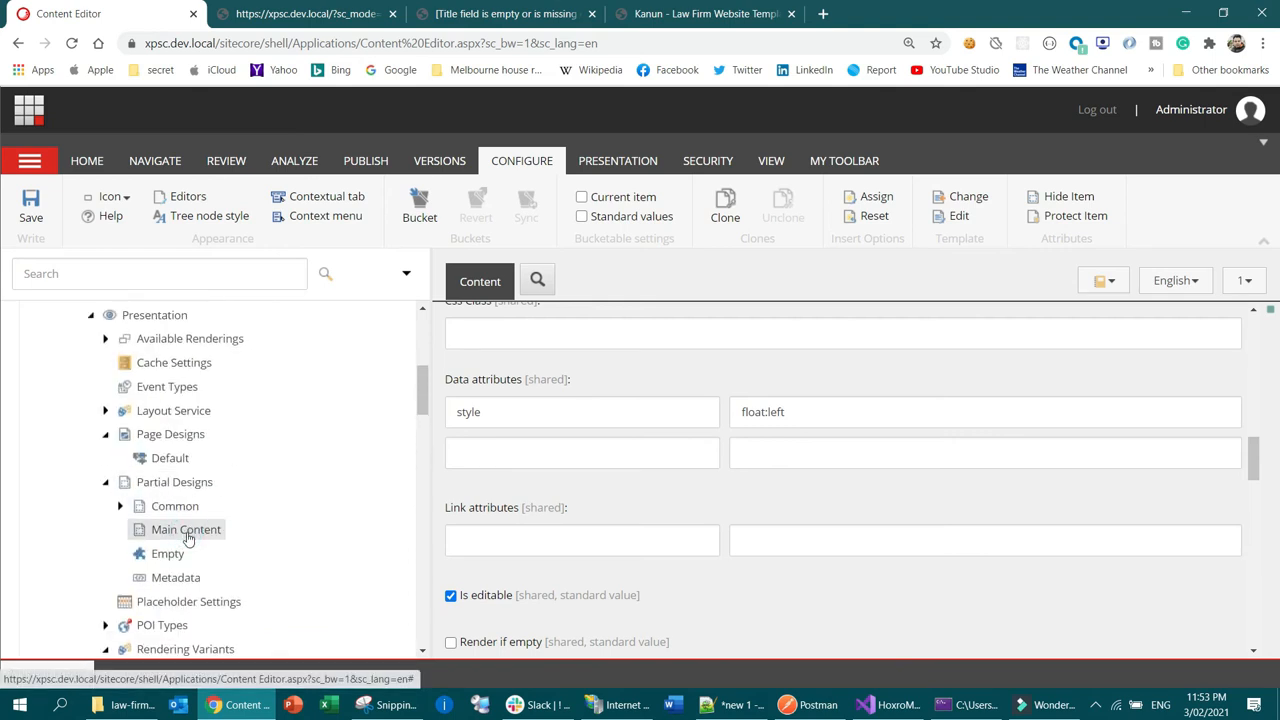
left_click(197, 533)
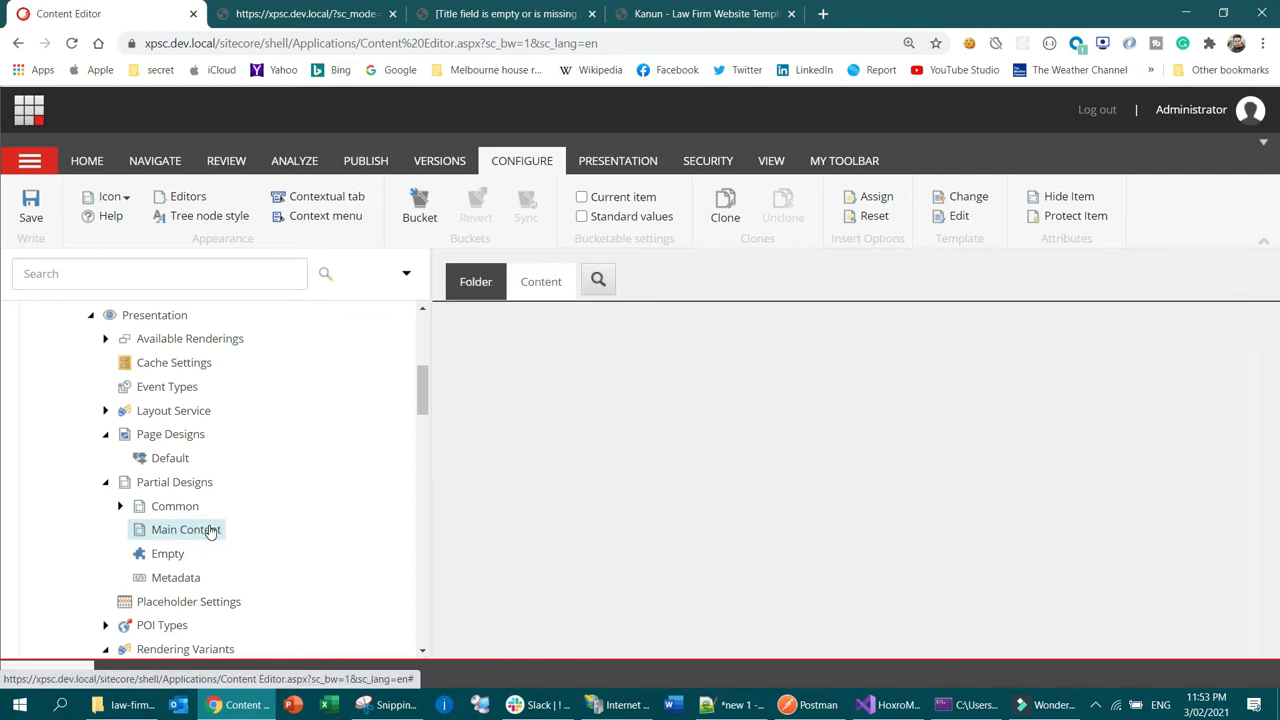
right_click(211, 532)
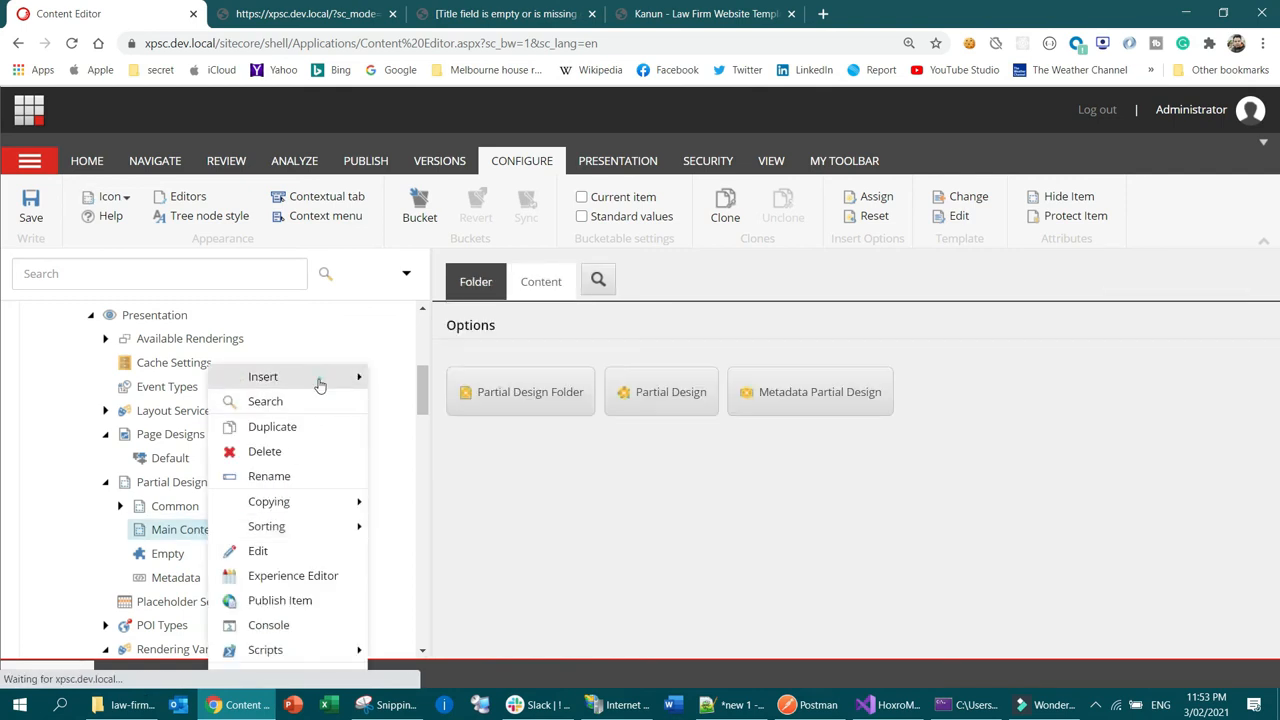
mouse_move(319, 384)
left_click(463, 392)
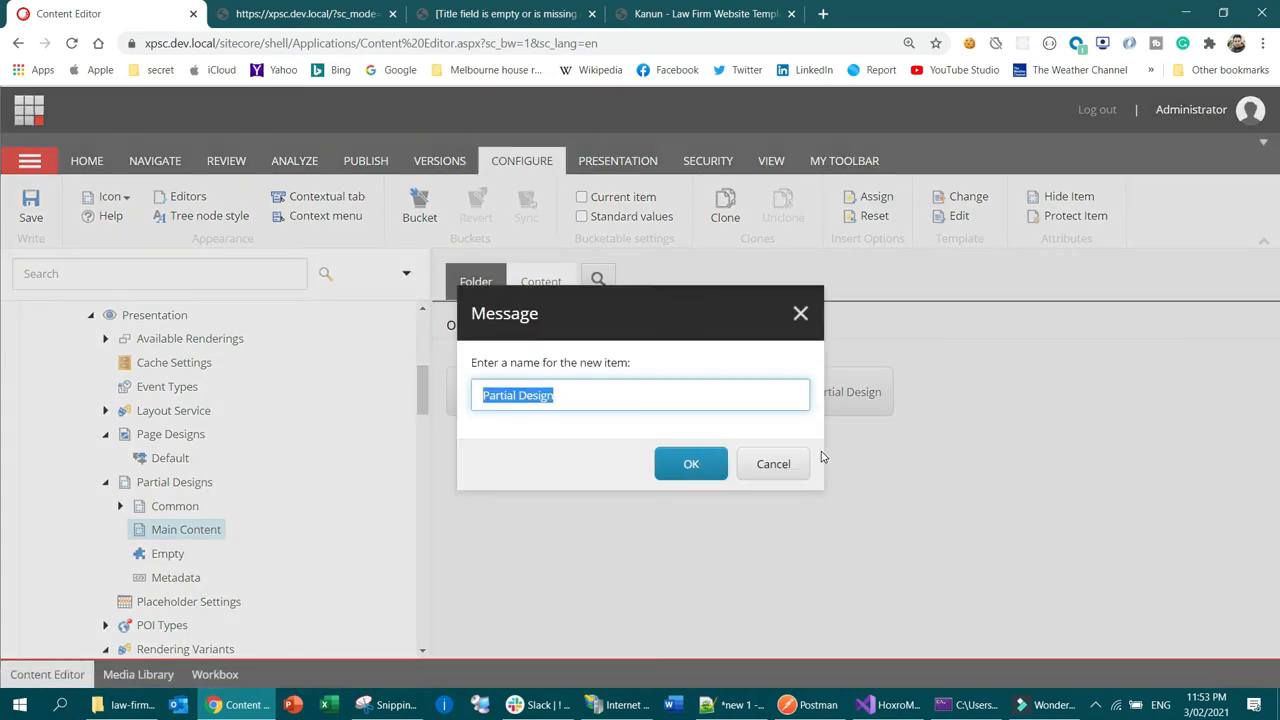
type("Header Components")
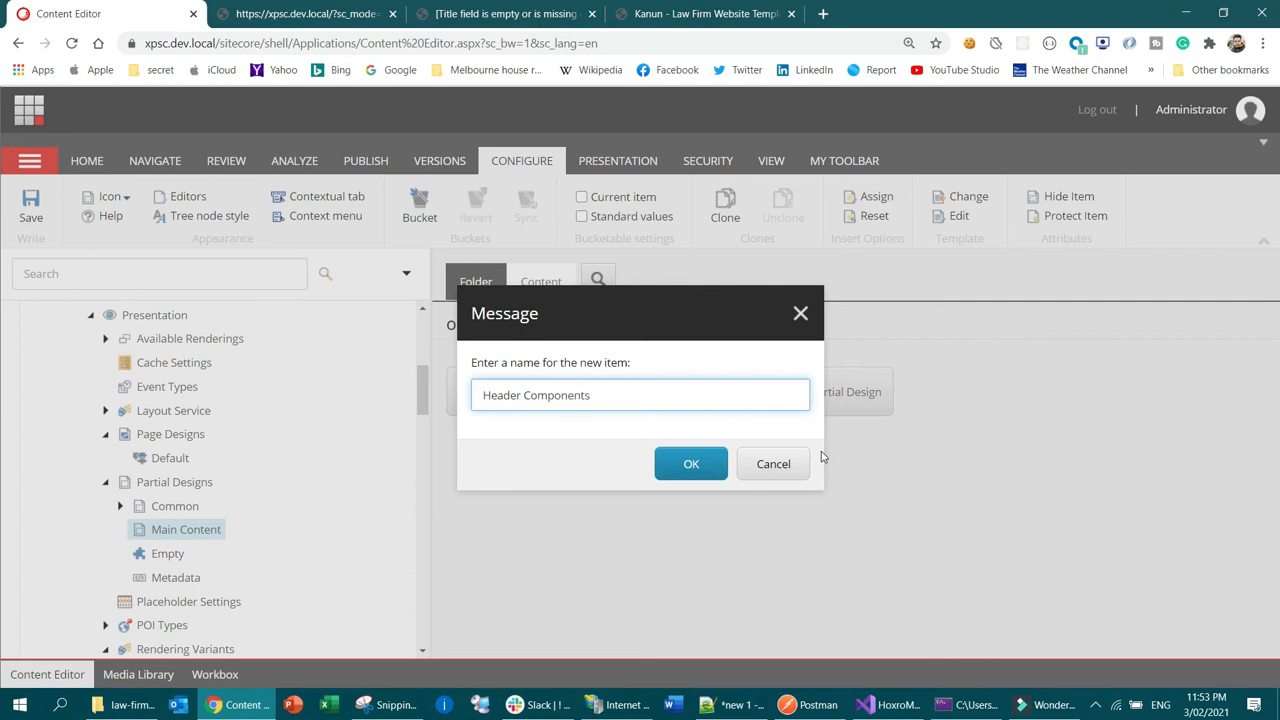
left_click(700, 466)
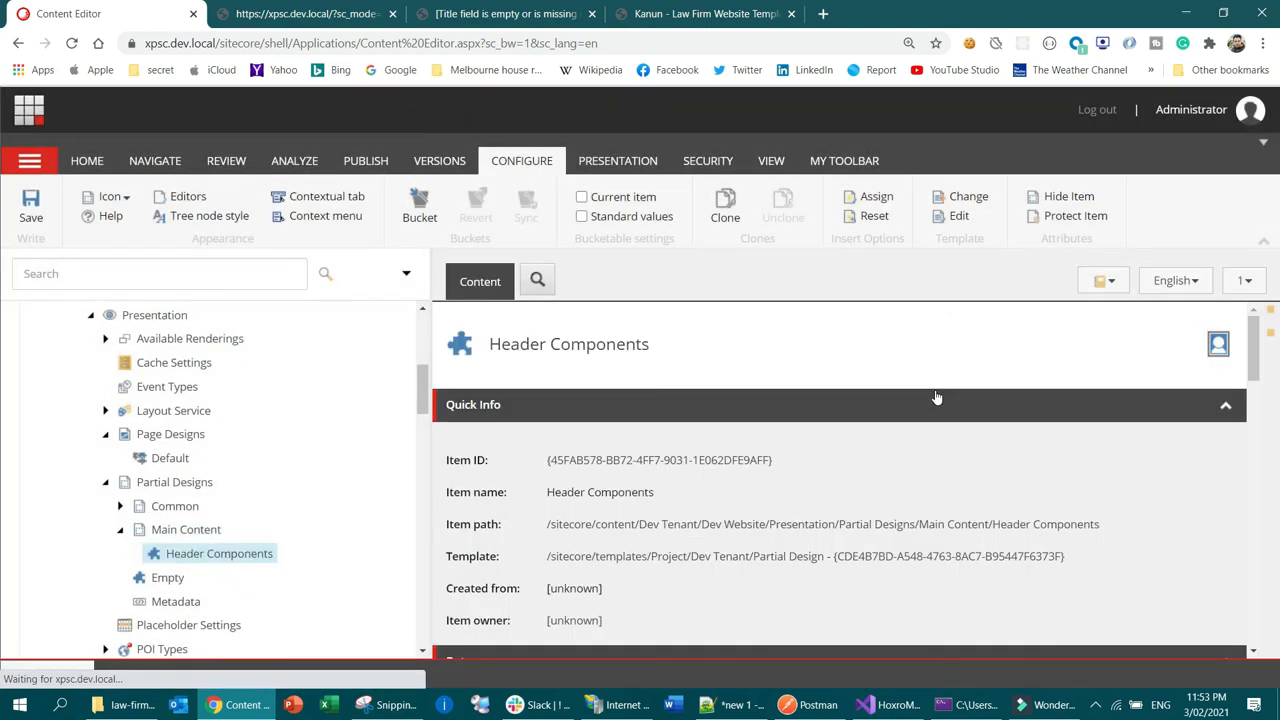
Open the Header Components partial design in Experience Editor and add a Page Content component to the middle placeholder
scroll(600, 480, "down", 3)
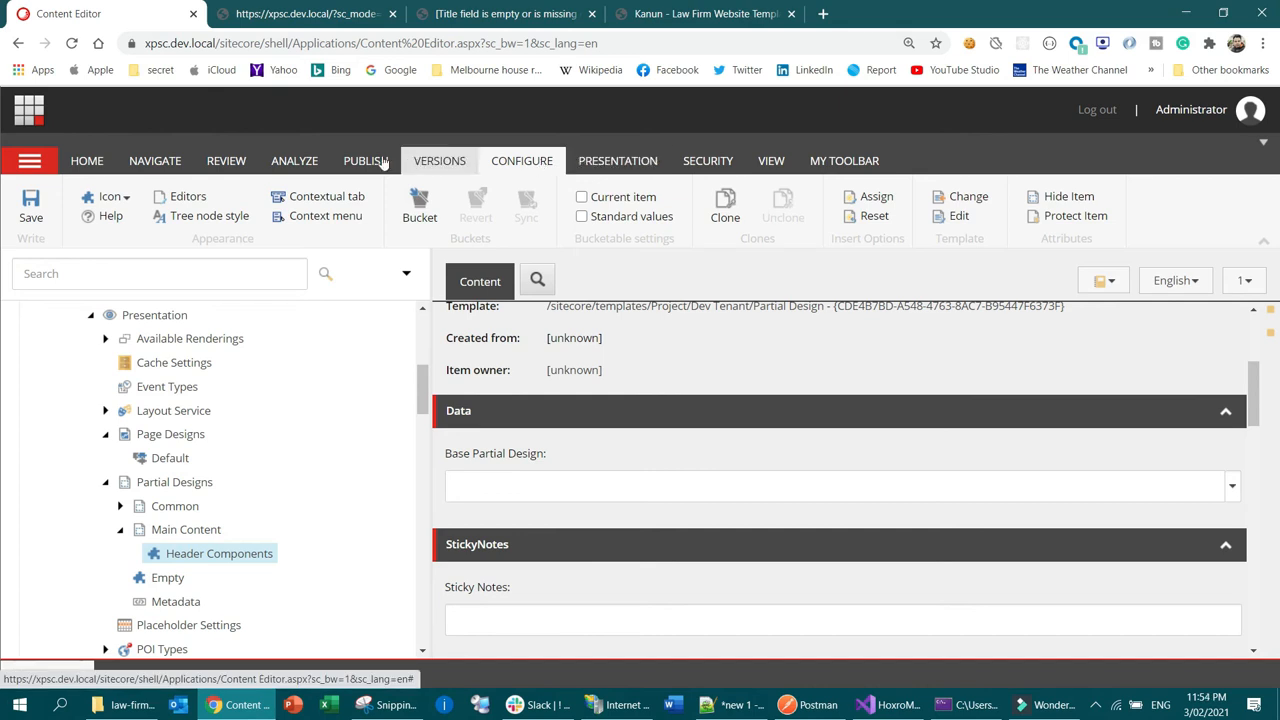
left_click(380, 162)
left_click(286, 196)
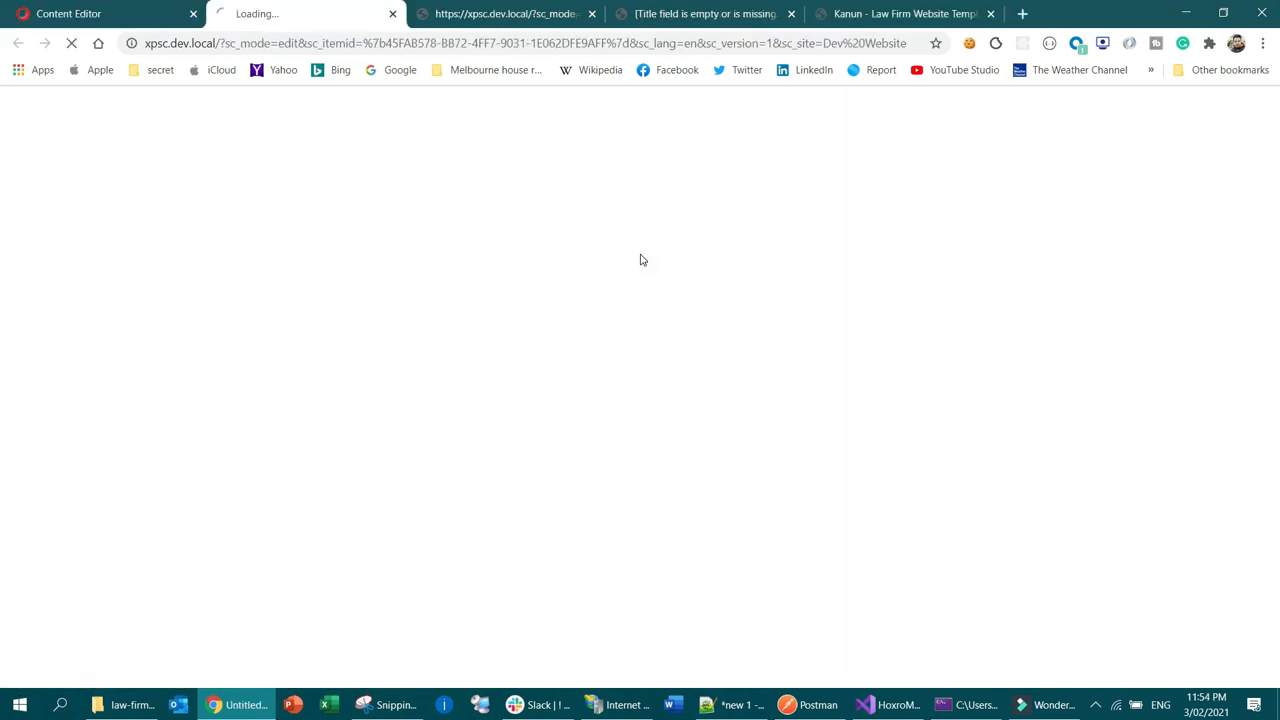
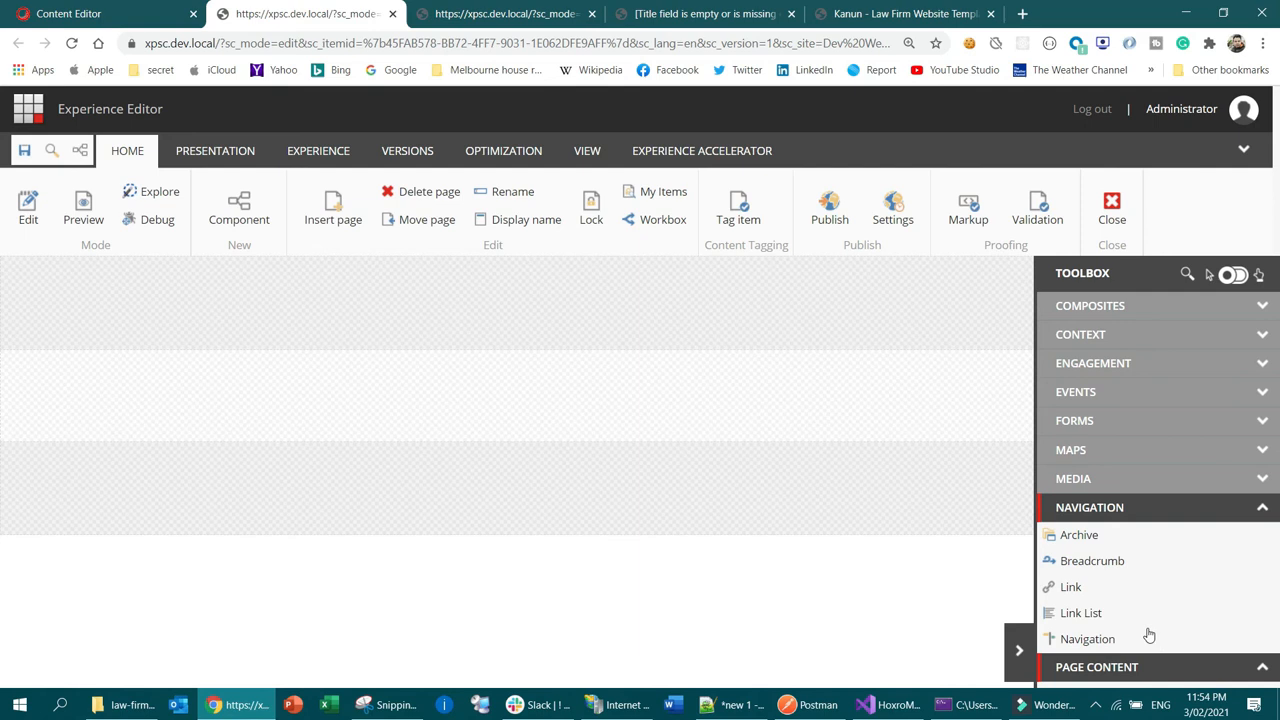
scroll(1140, 630, "down", 2)
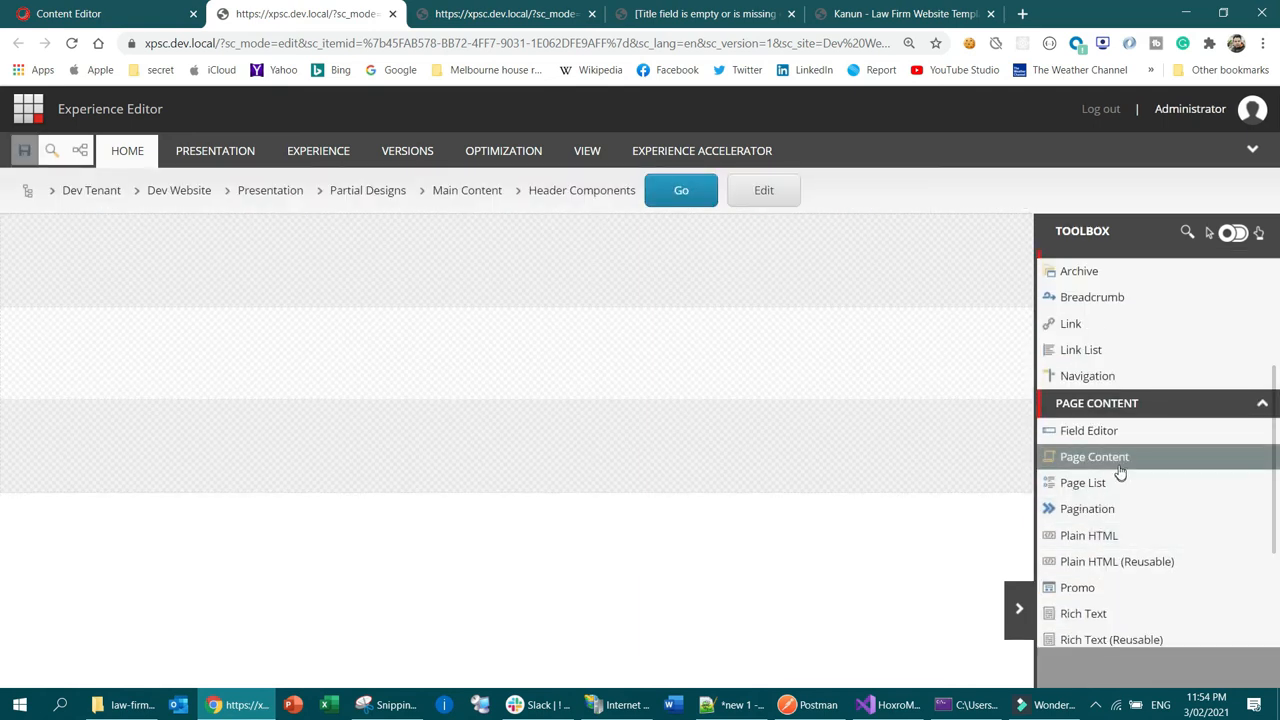
left_click_drag(1092, 460, 504, 358)
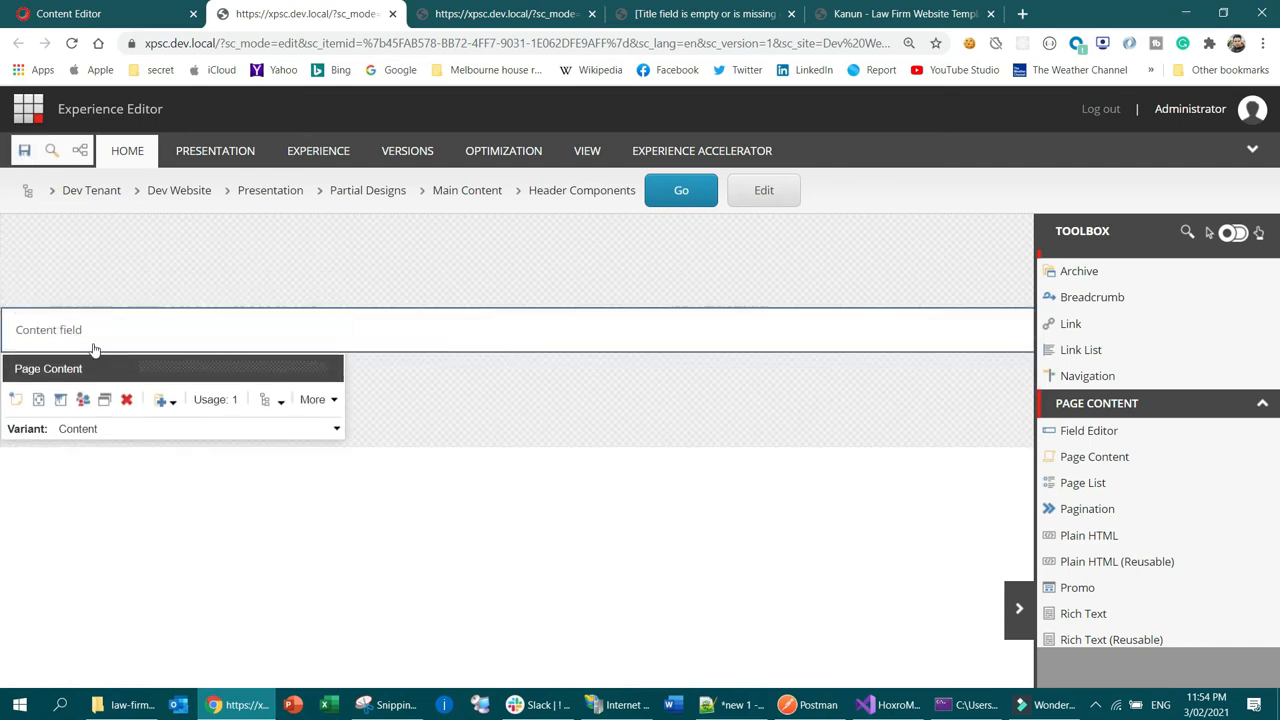
Set the Page Content component's variant to Header Section and save the partial design
left_click(334, 431)
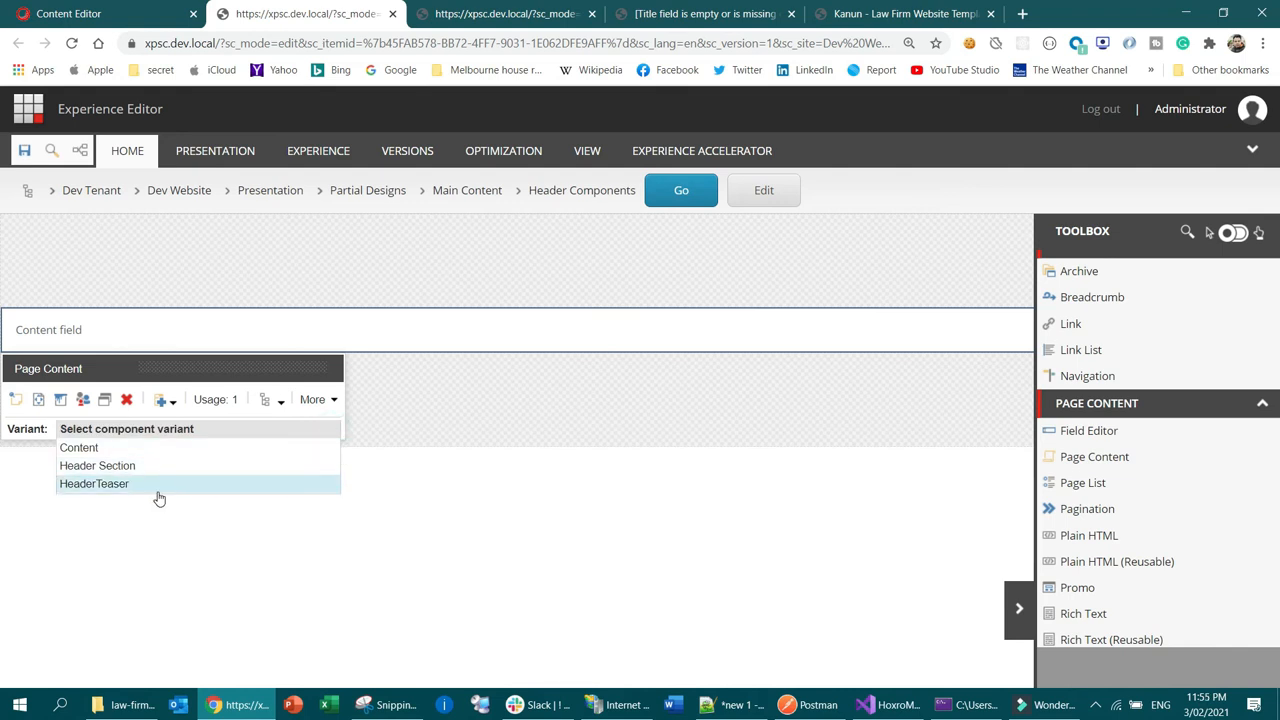
left_click(141, 466)
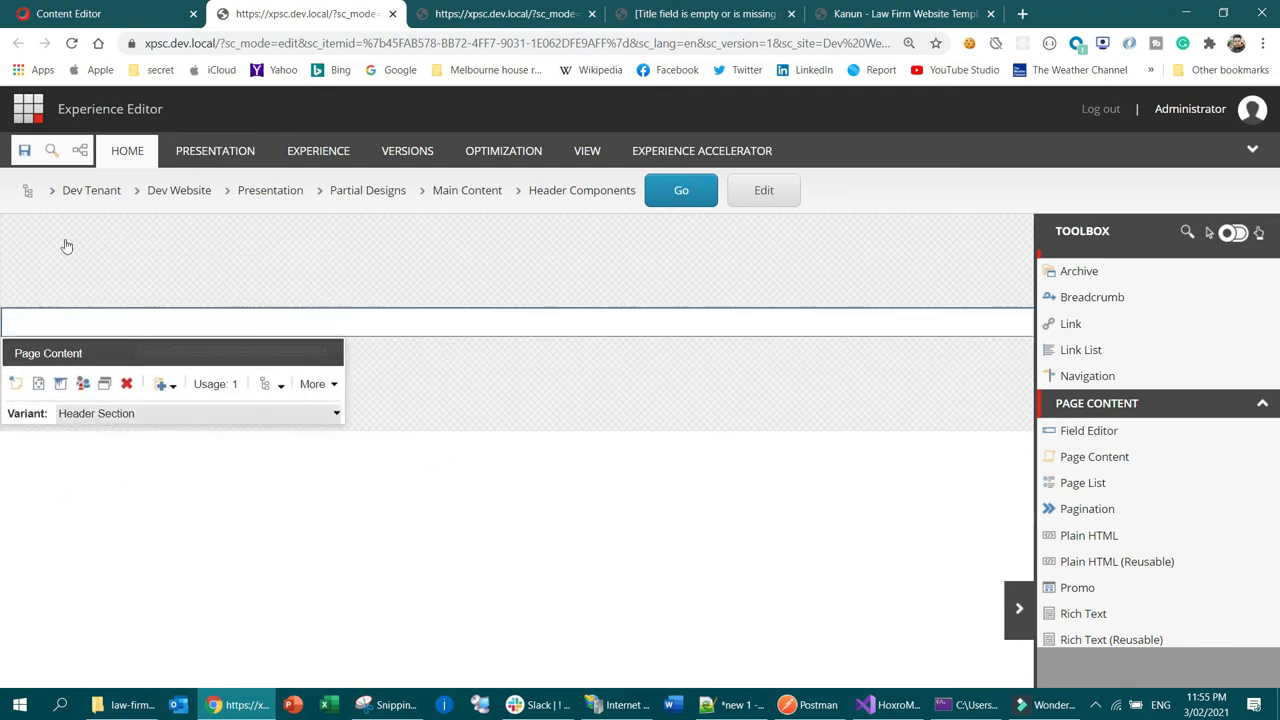
left_click(26, 150)
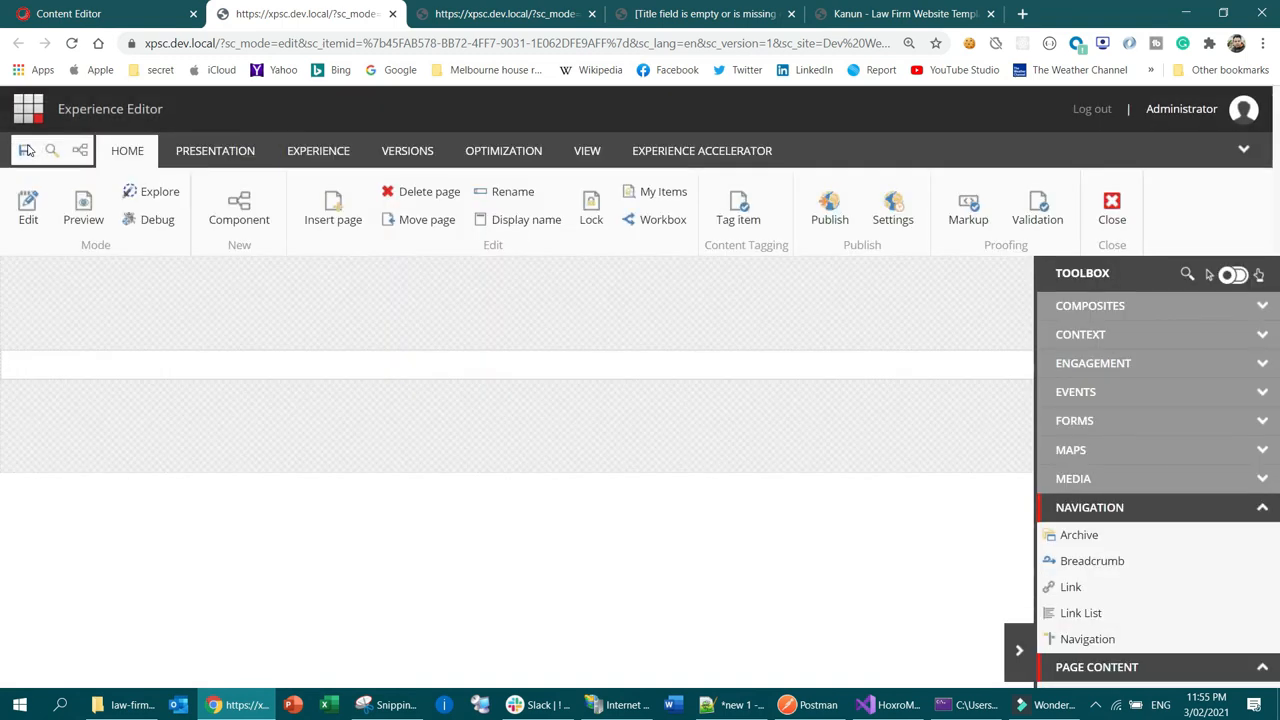
left_click(26, 150)
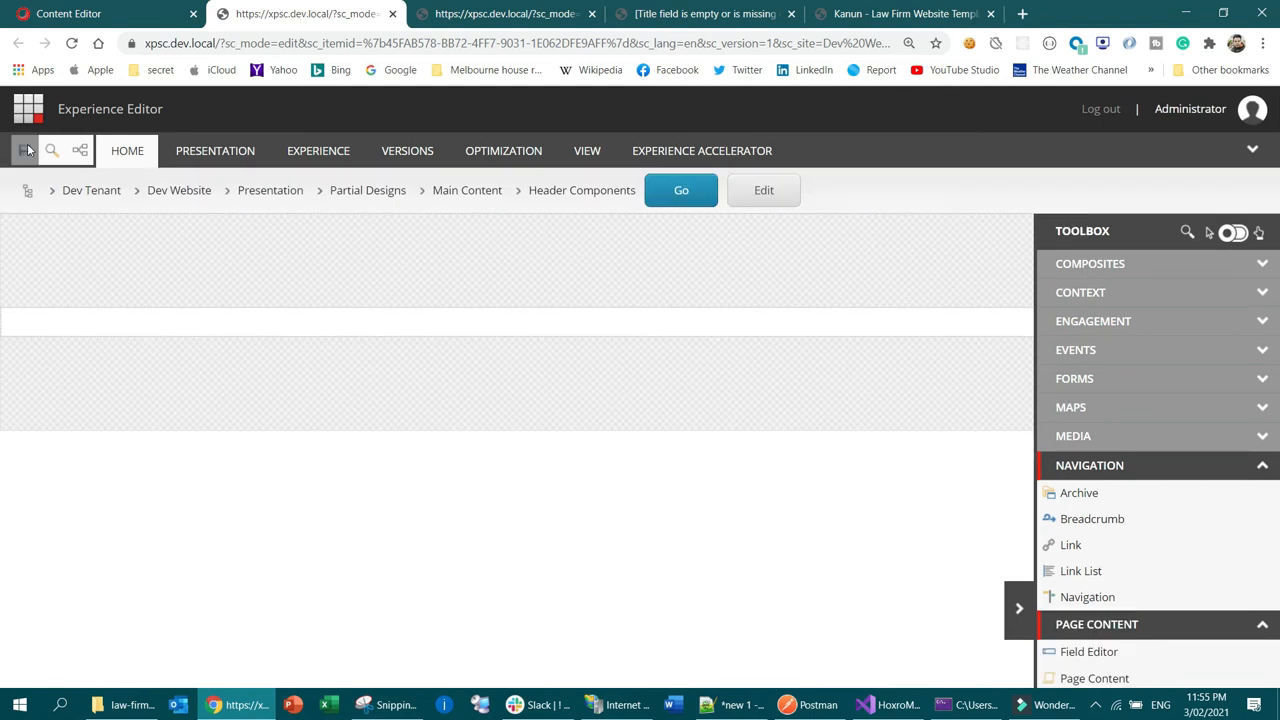
Associate the Page Content component with the existing content item under Home as its data source and save
left_click(463, 324)
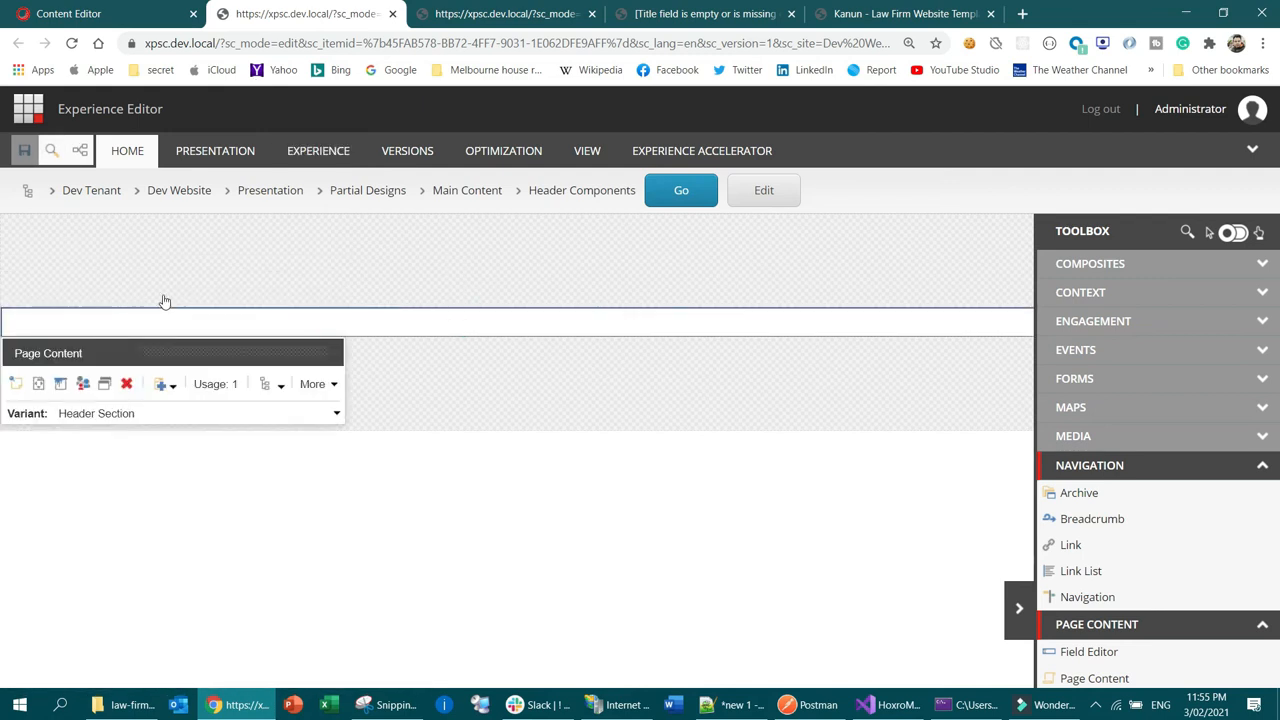
left_click(168, 387)
left_click(199, 422)
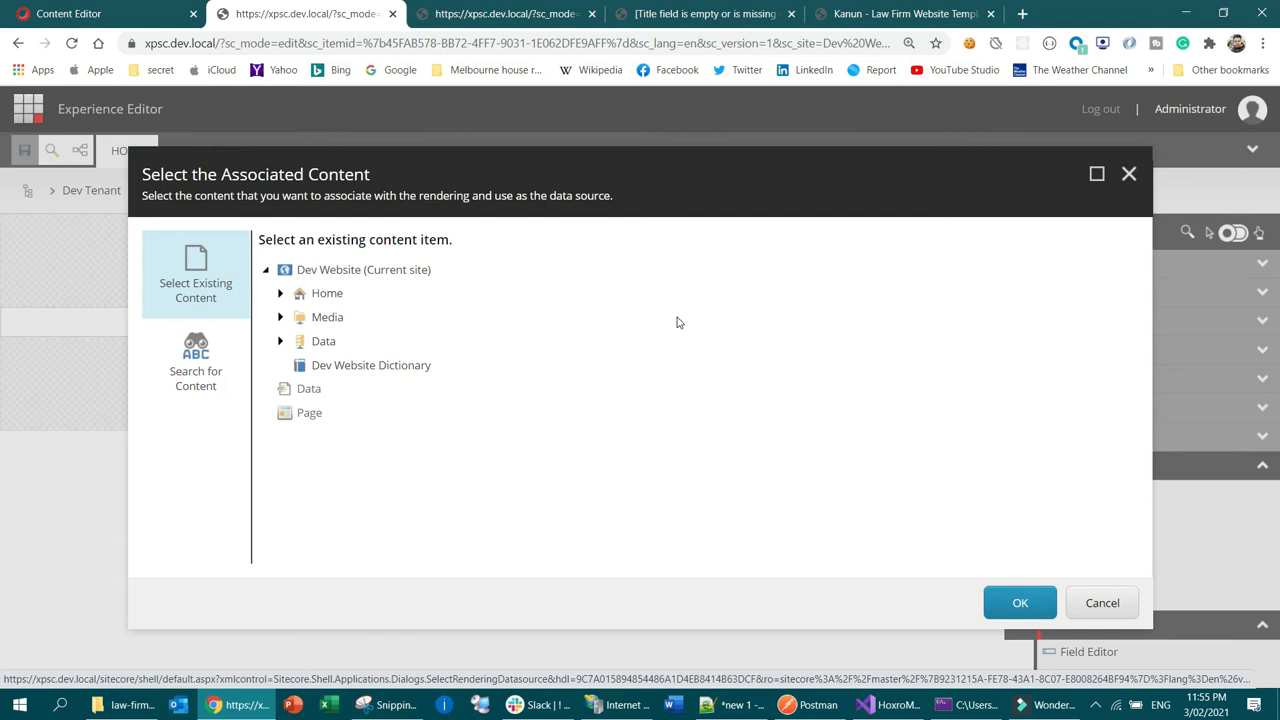
left_click(279, 295)
left_click(368, 327)
left_click(1019, 601)
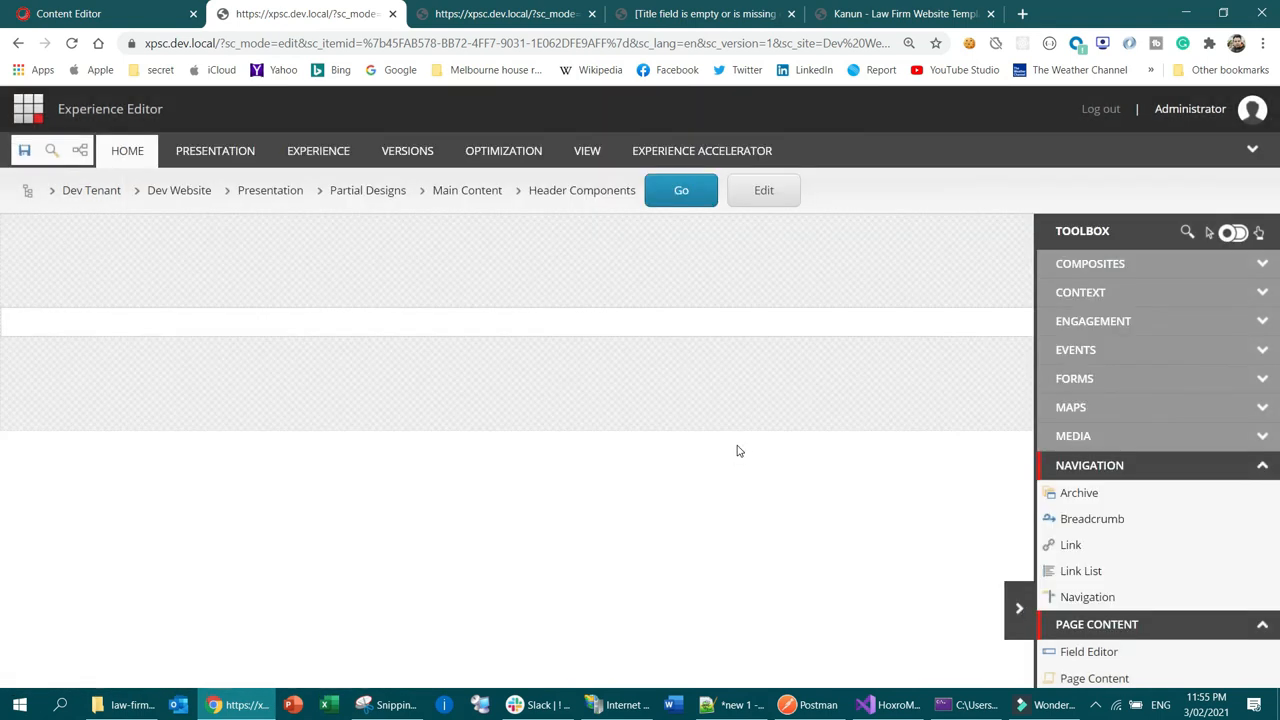
left_click(31, 153)
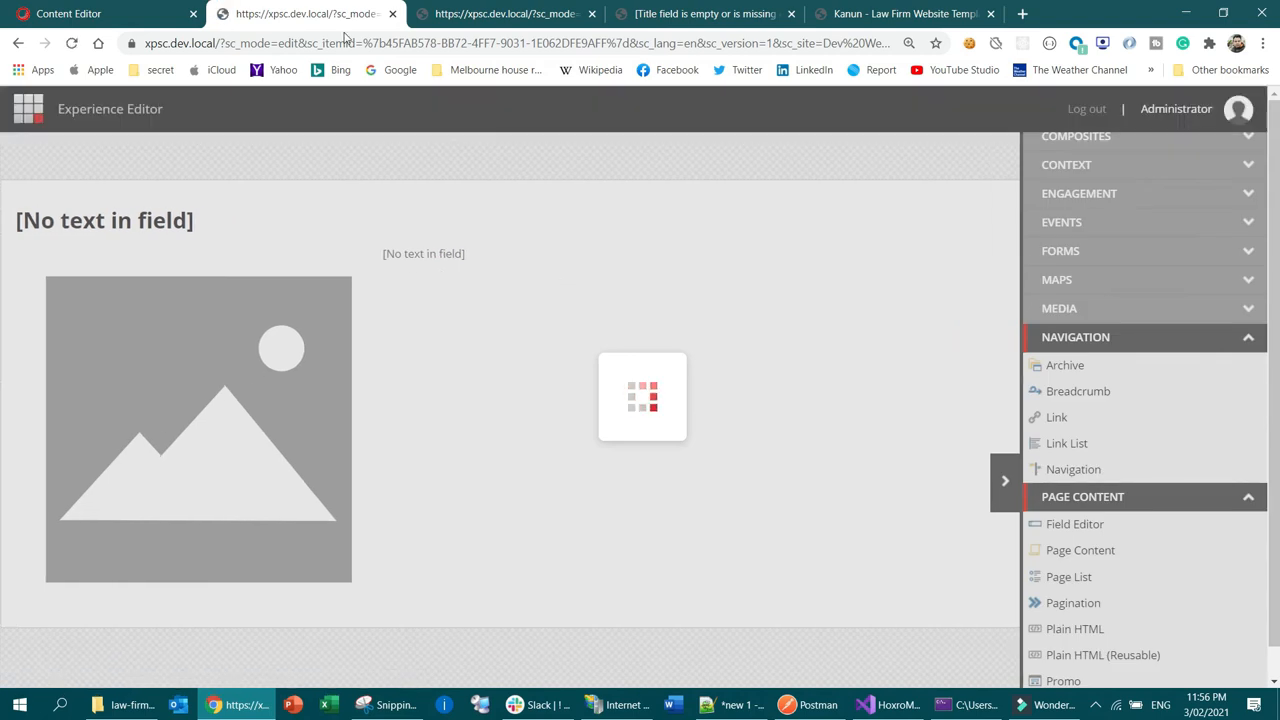
Copy all the Lorem ipsum text from the Notepad++ file new 1, paste it into the Summary field in Experience Editor and save
left_click(731, 708)
left_click(387, 158)
key("ctrl+a")
key("ctrl+c")
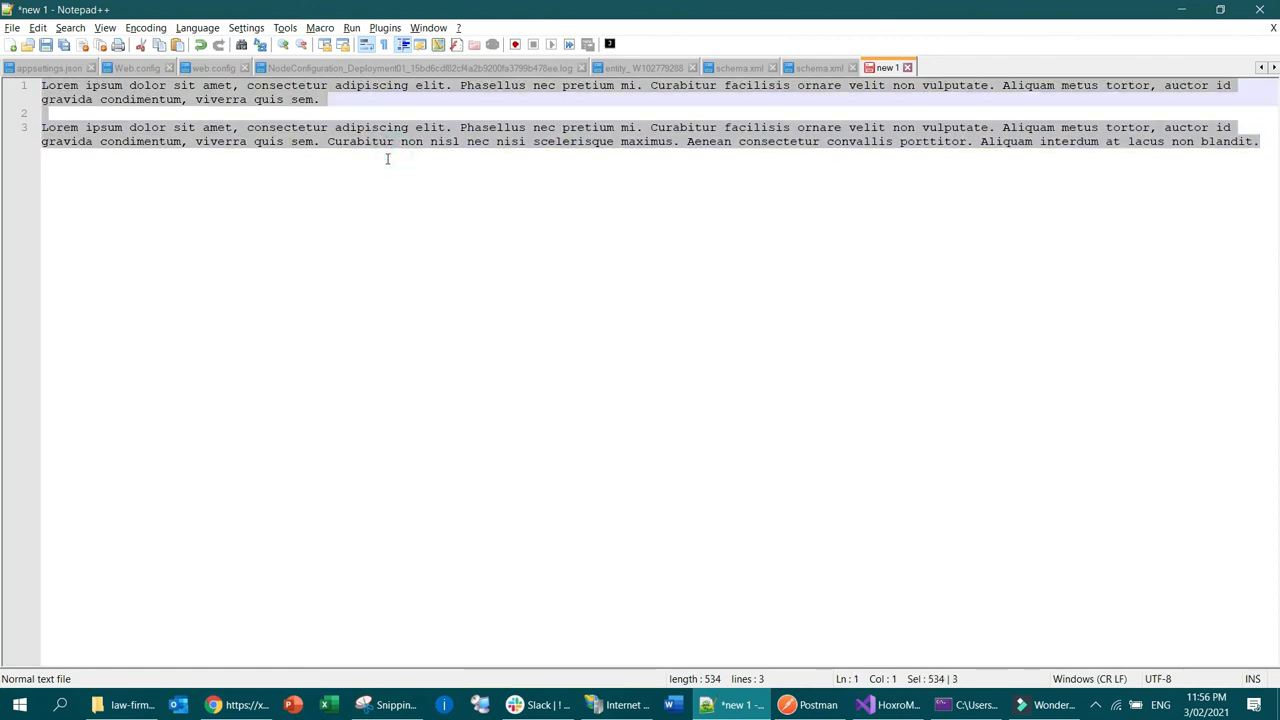
key("alt+Tab")
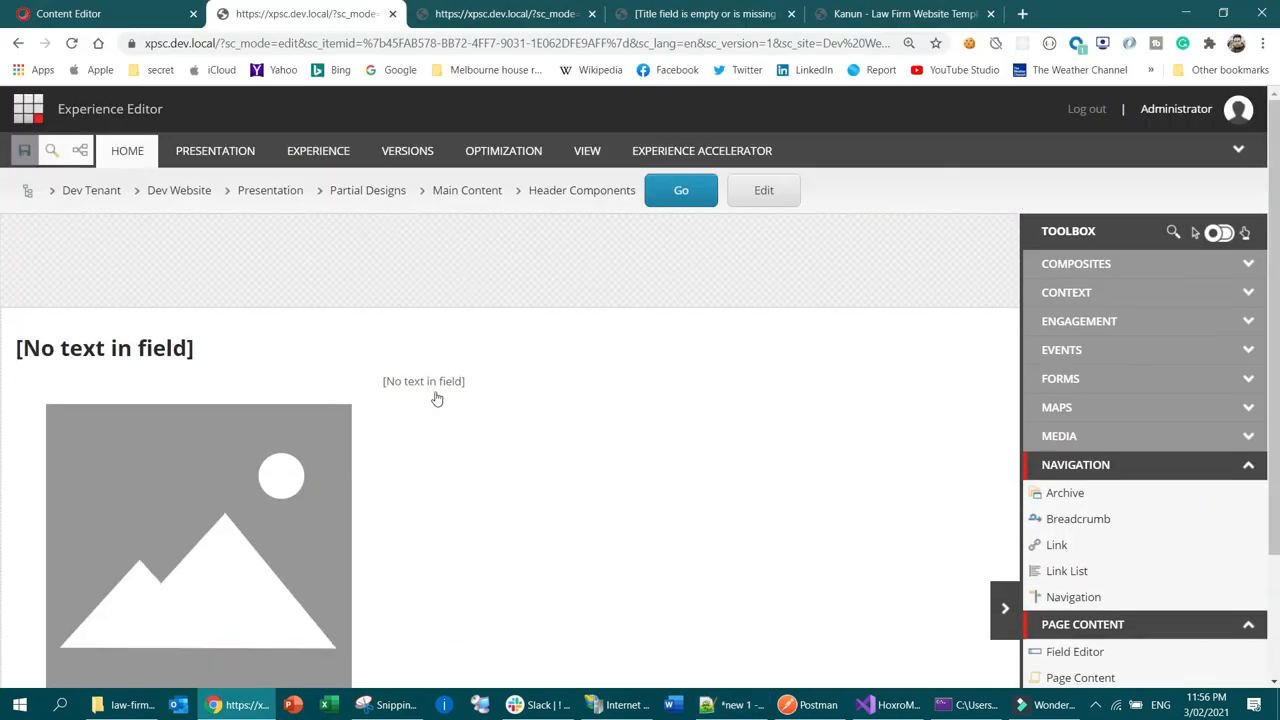
left_click(425, 381)
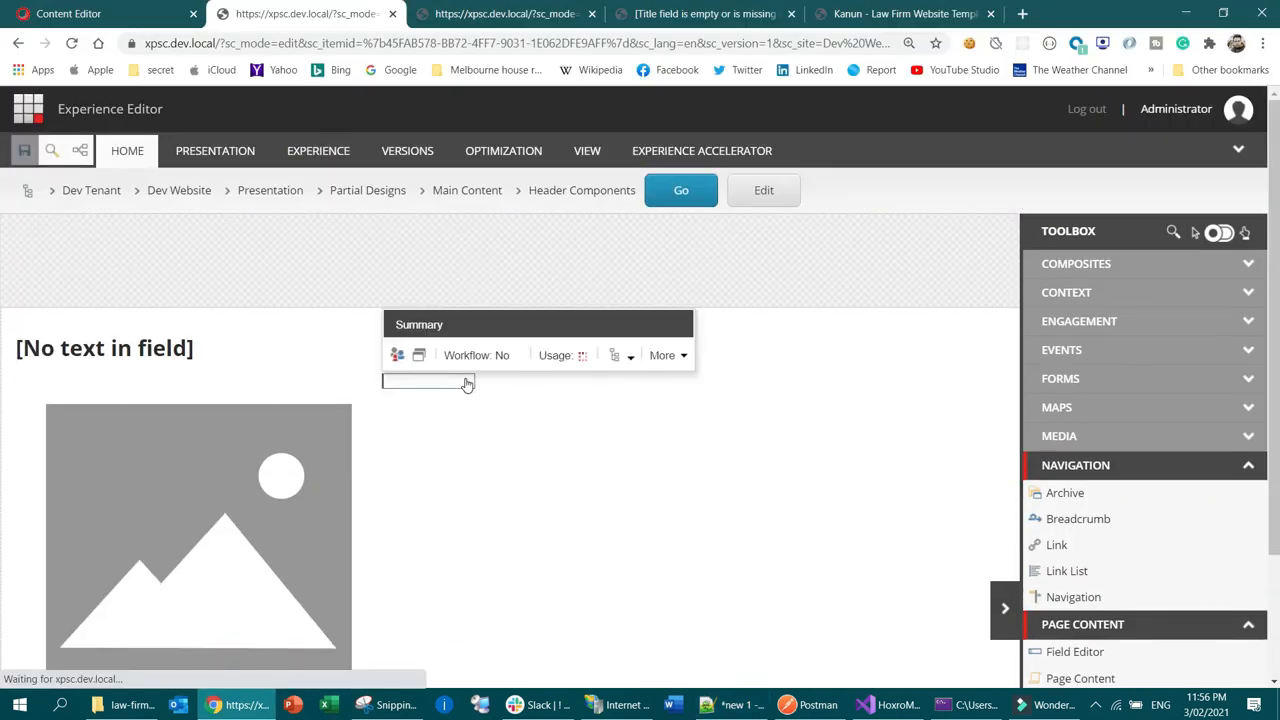
key("ctrl+v")
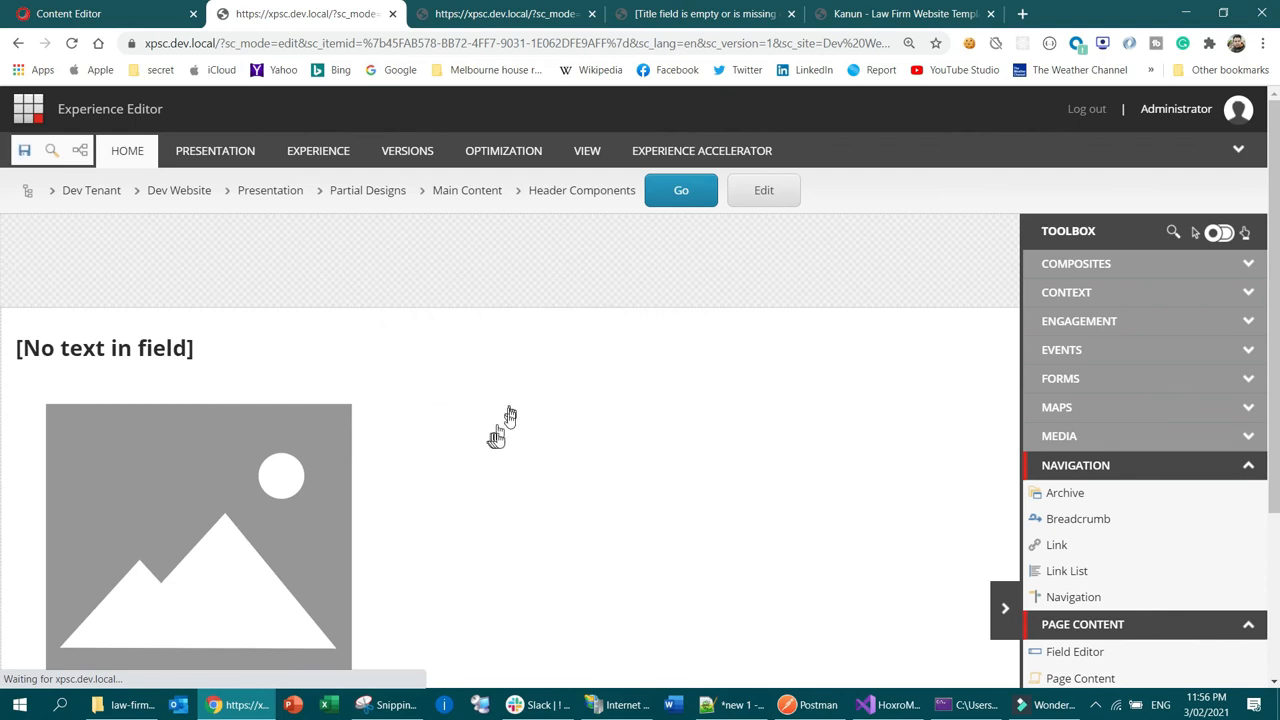
left_click(24, 150)
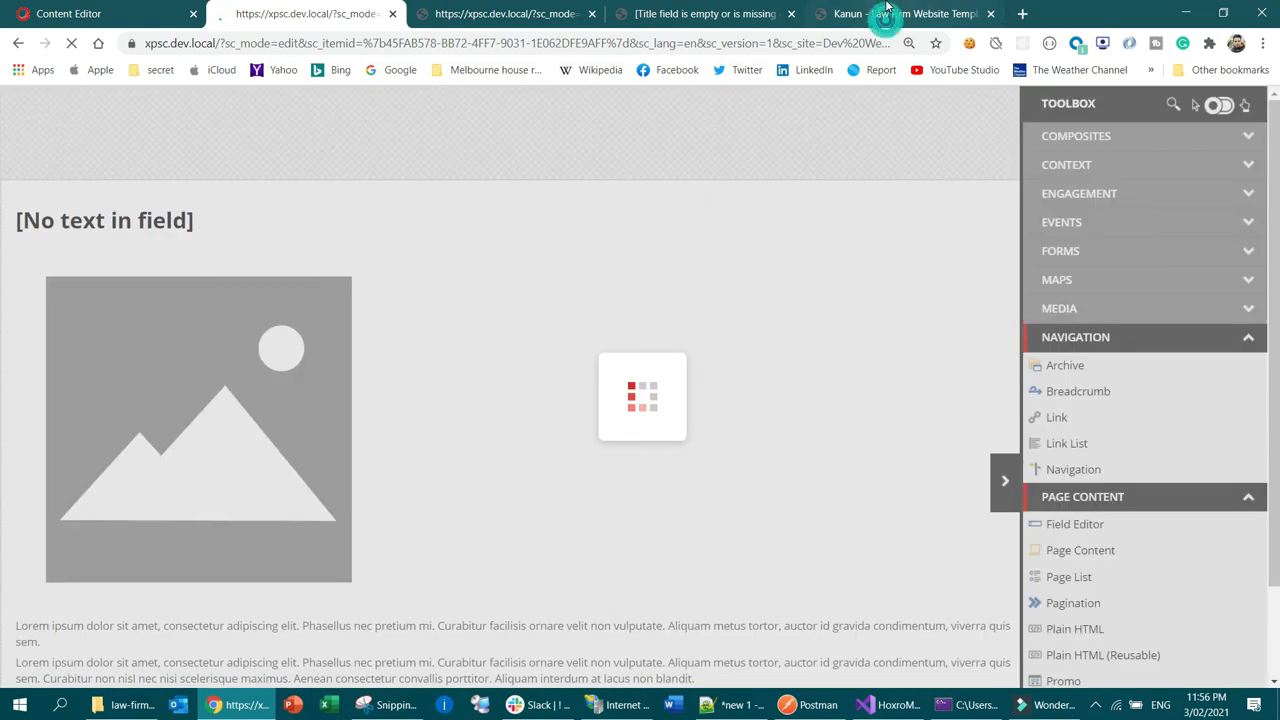
Check the section heading on the Kanun template page, set the Header Title field to "Learn about us" in Experience Editor and save
left_click(886, 13)
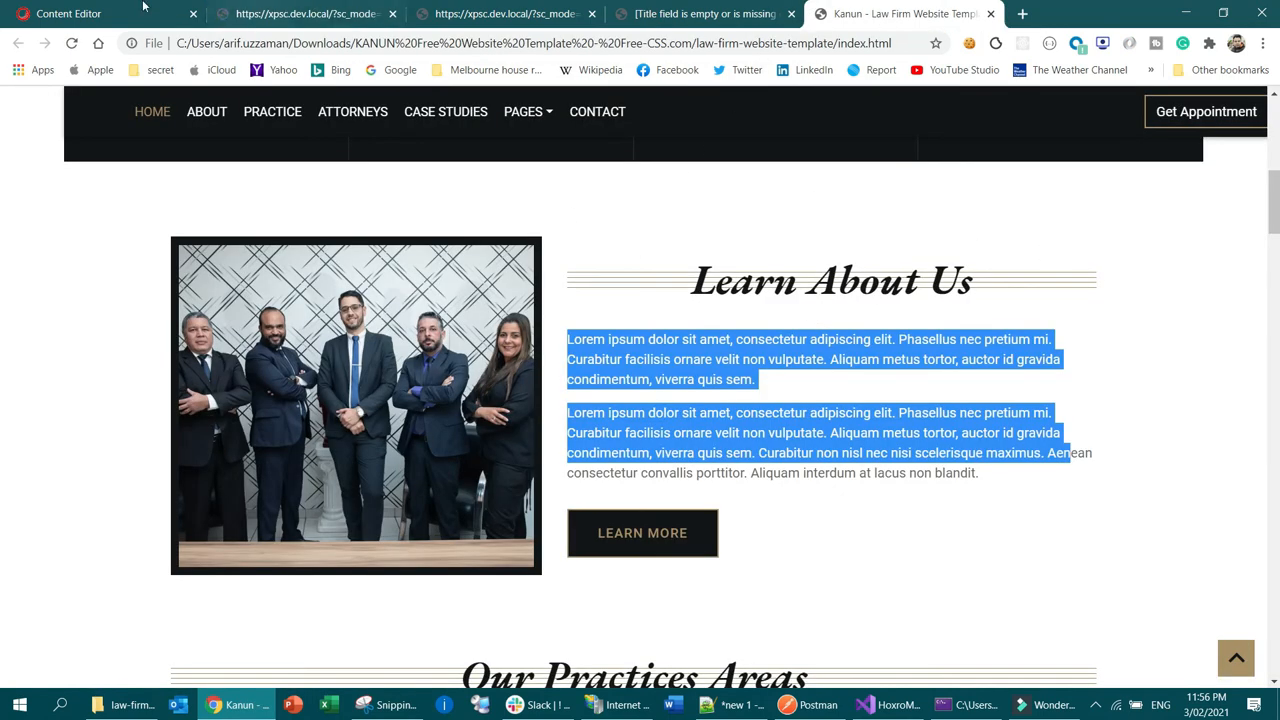
left_click(318, 14)
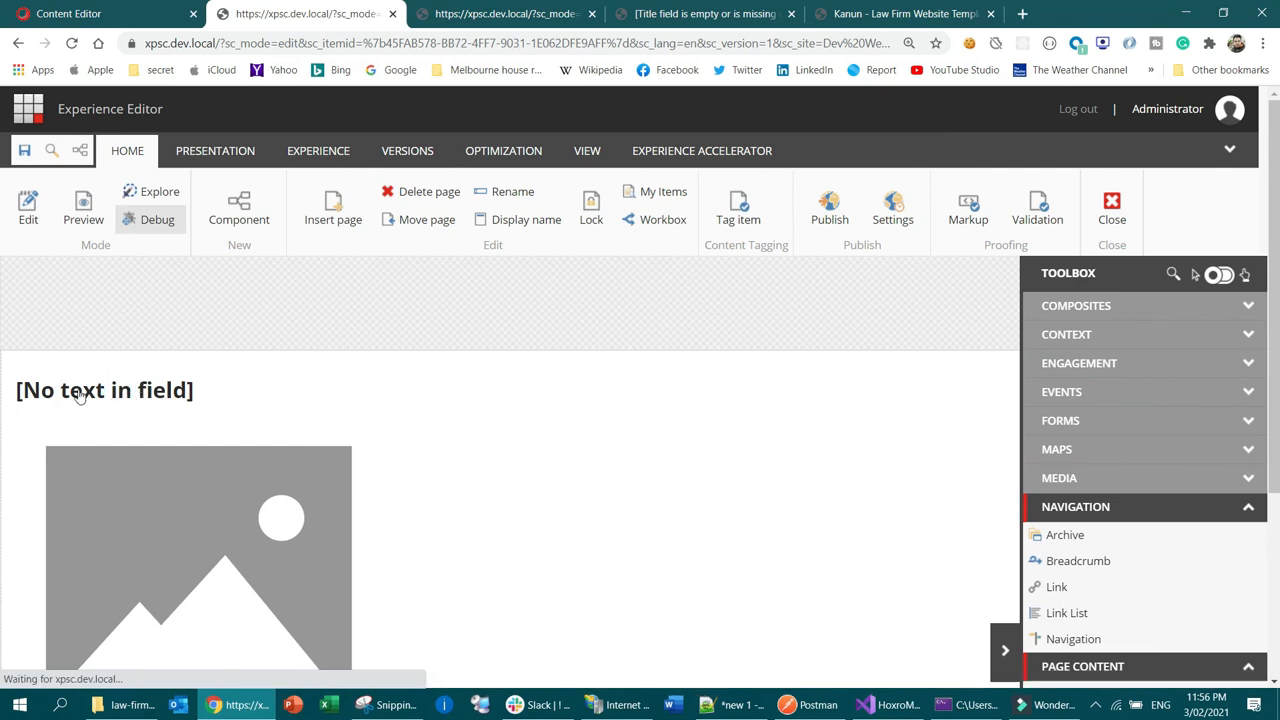
left_click(44, 394)
left_click(513, 392)
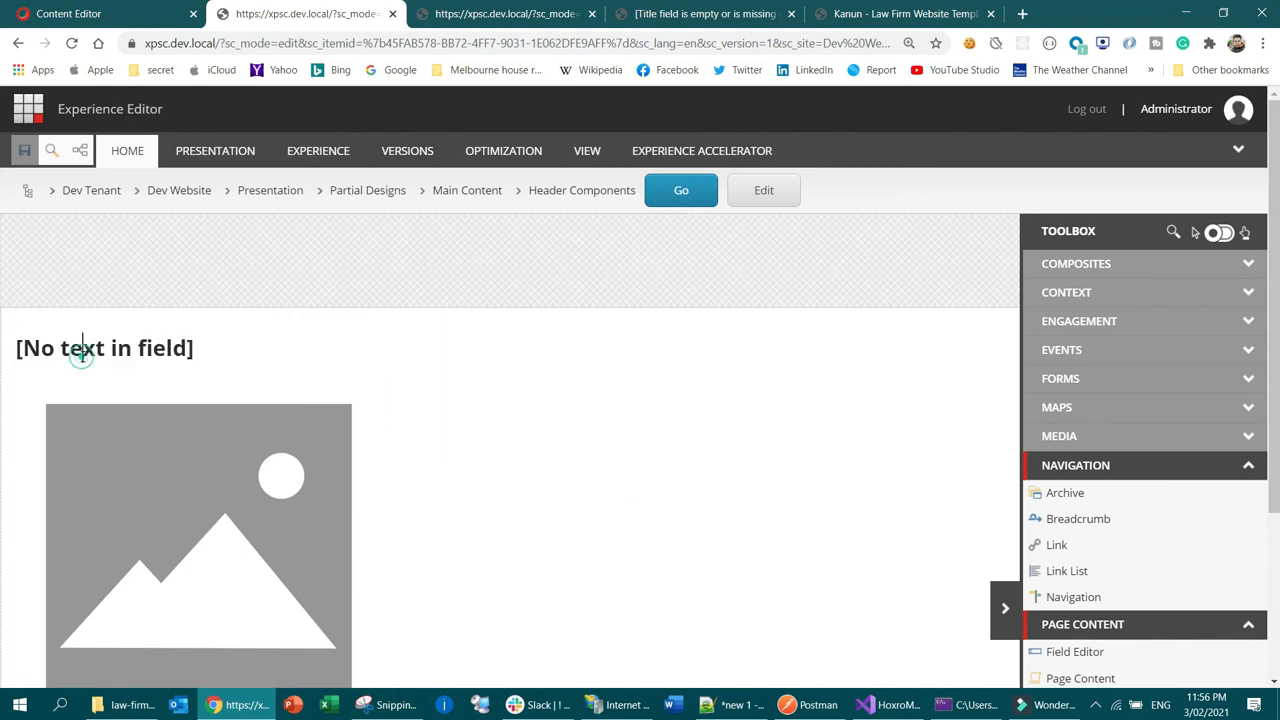
left_click(80, 350)
type("L")
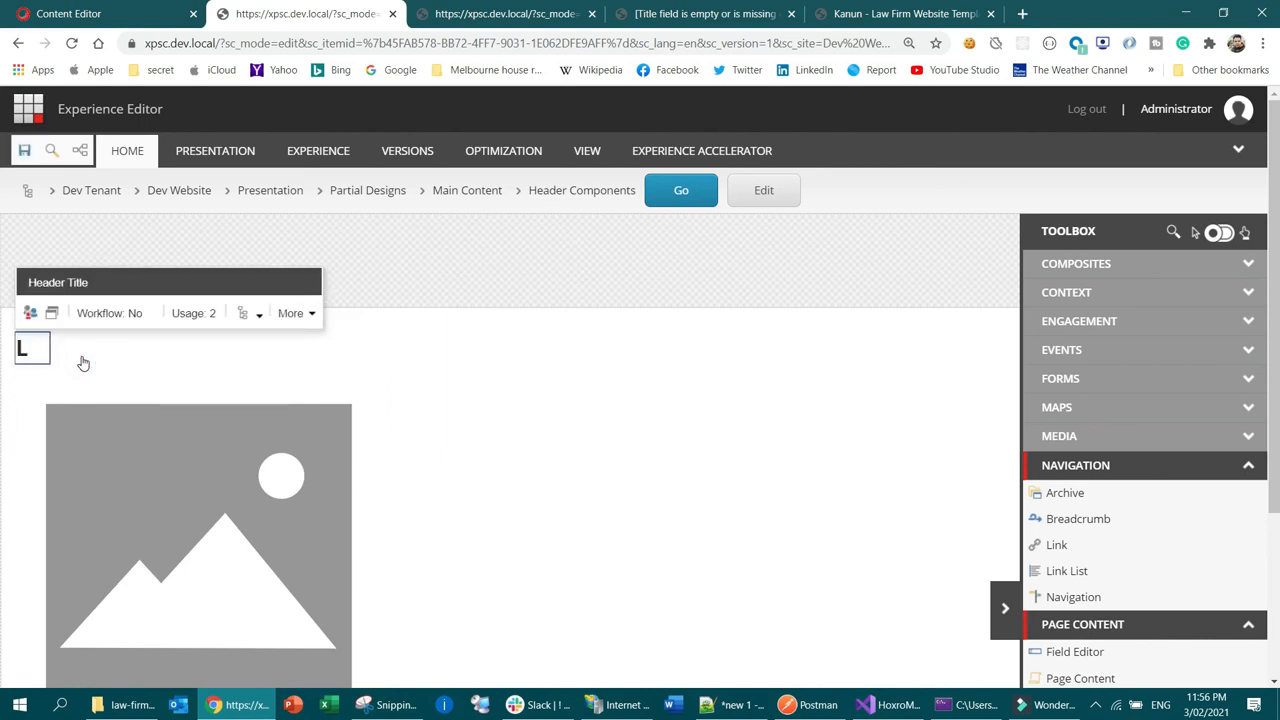
type("wE")
key("BackSpace")
key("BackSpace")
key("BackSpace")
type("Learn about u")
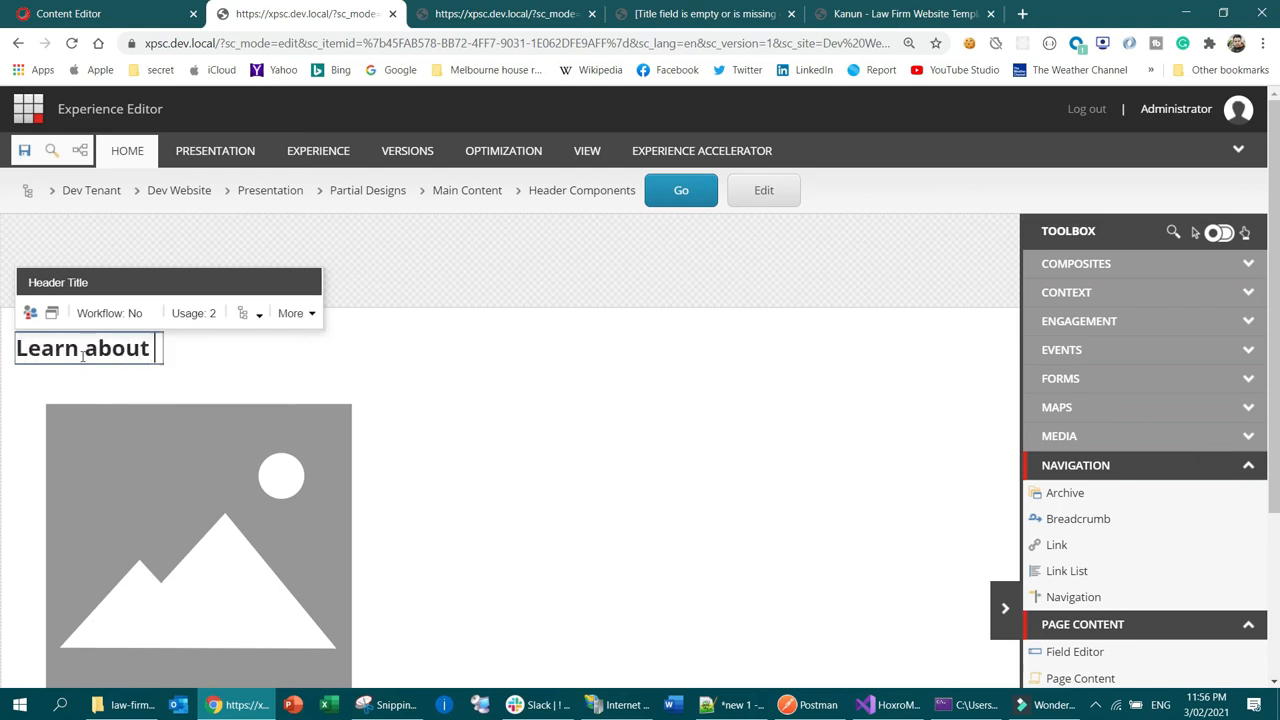
type("s")
left_click(25, 149)
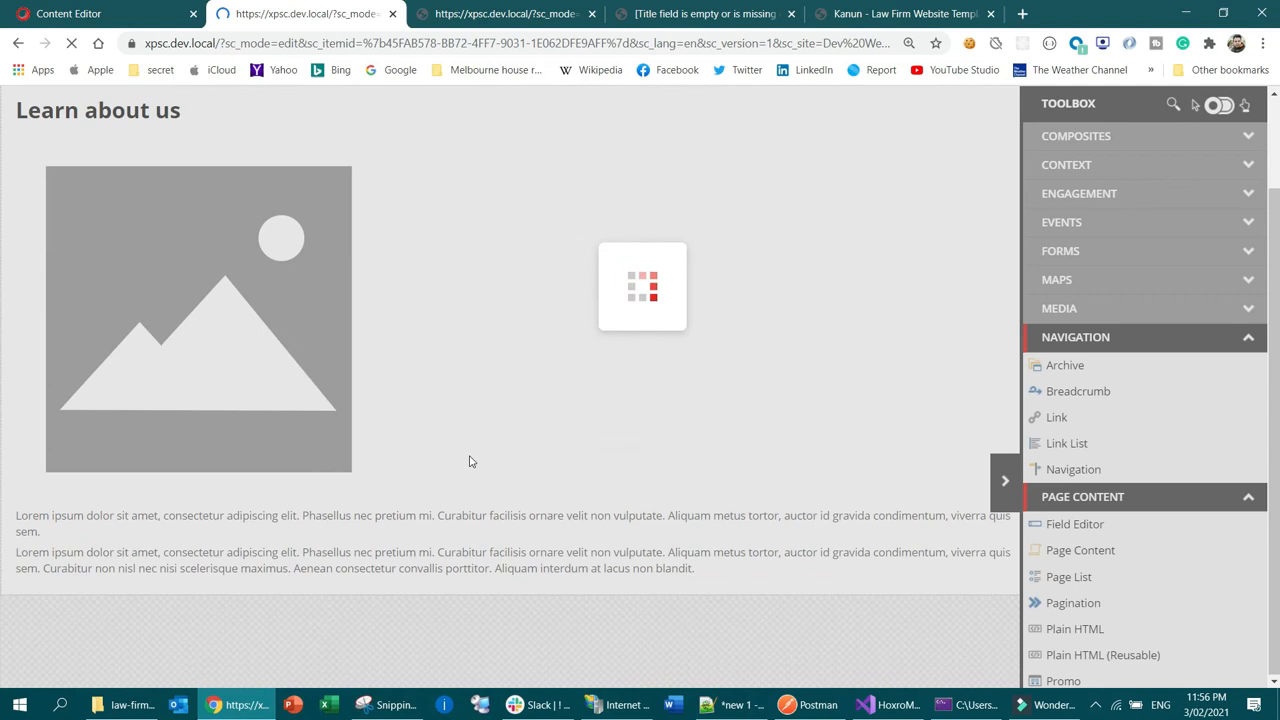
Compare the Kanun Learn About Us layout with the partial design, and examine the Header Title field's tag in the Header Section variant
left_click(890, 13)
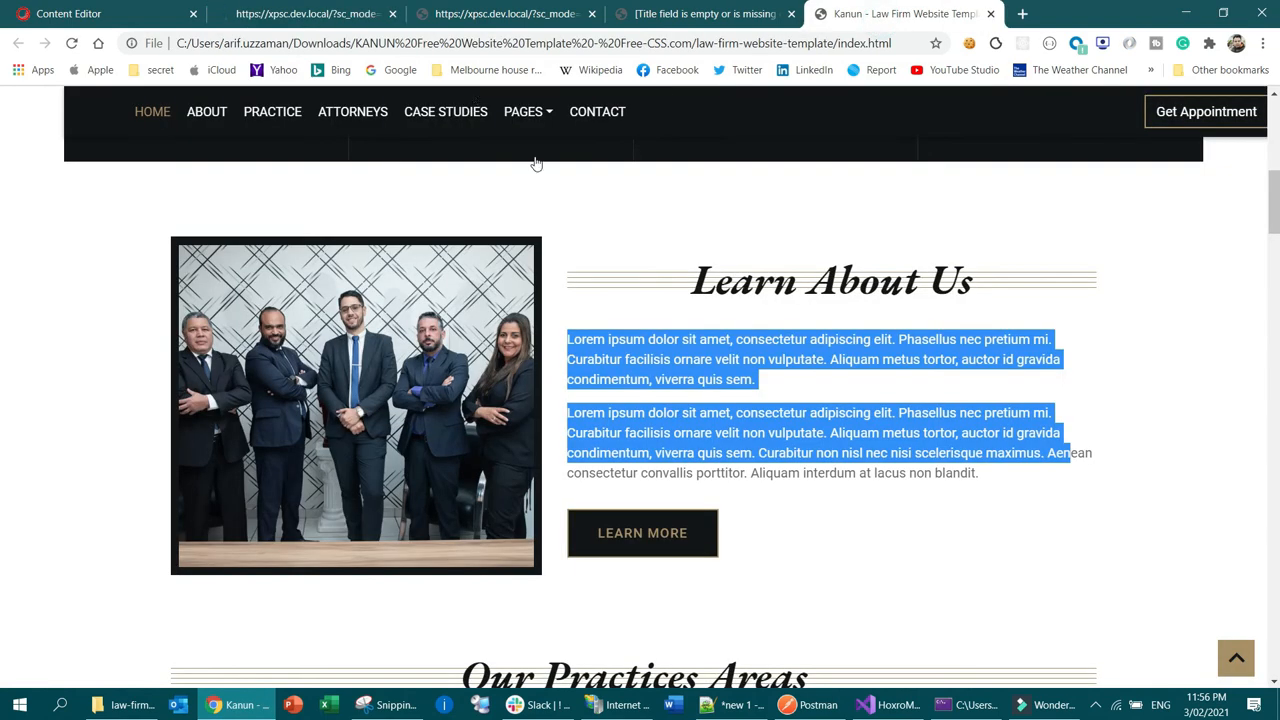
left_click(300, 13)
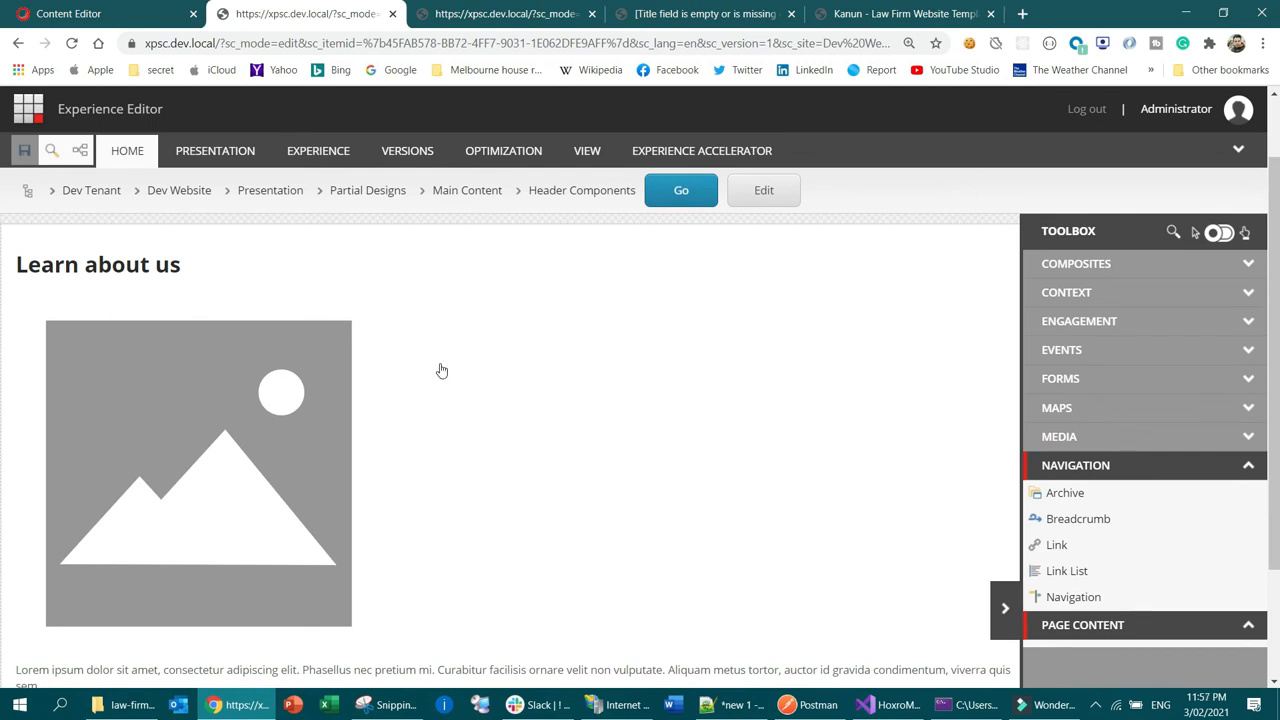
left_click(130, 17)
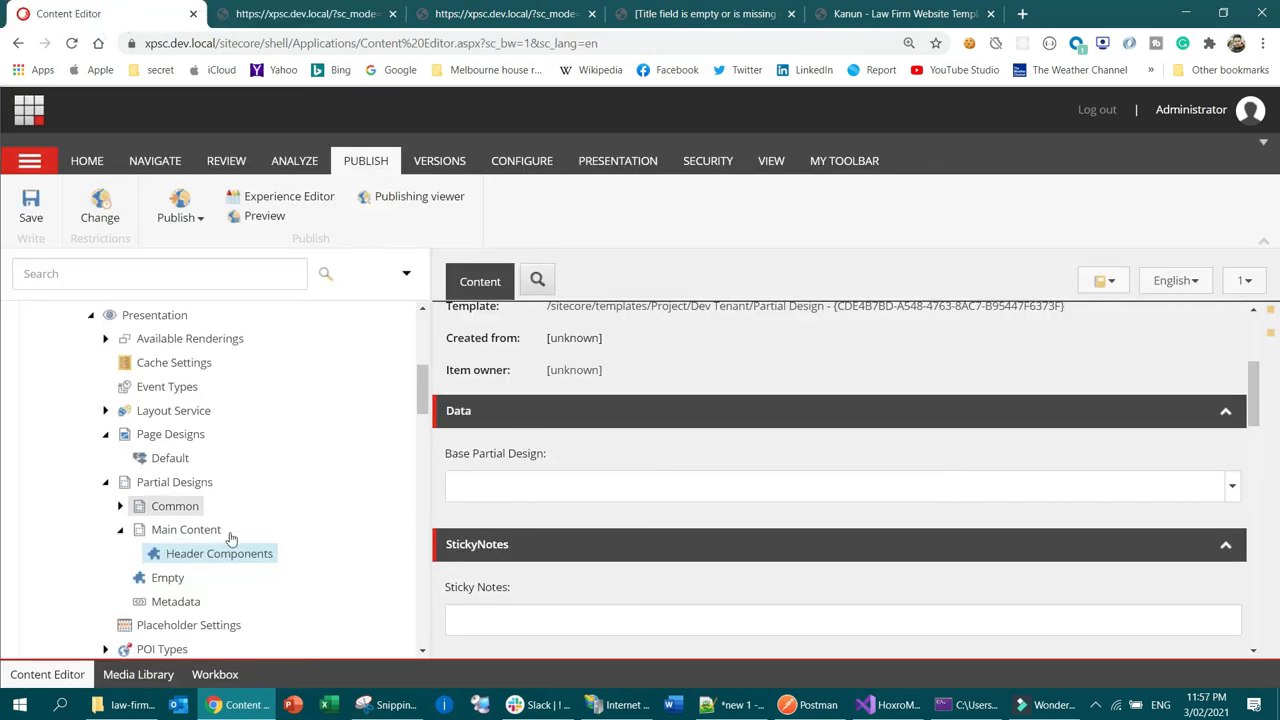
scroll(297, 464, "down", 3)
scroll(236, 458, "down", 10)
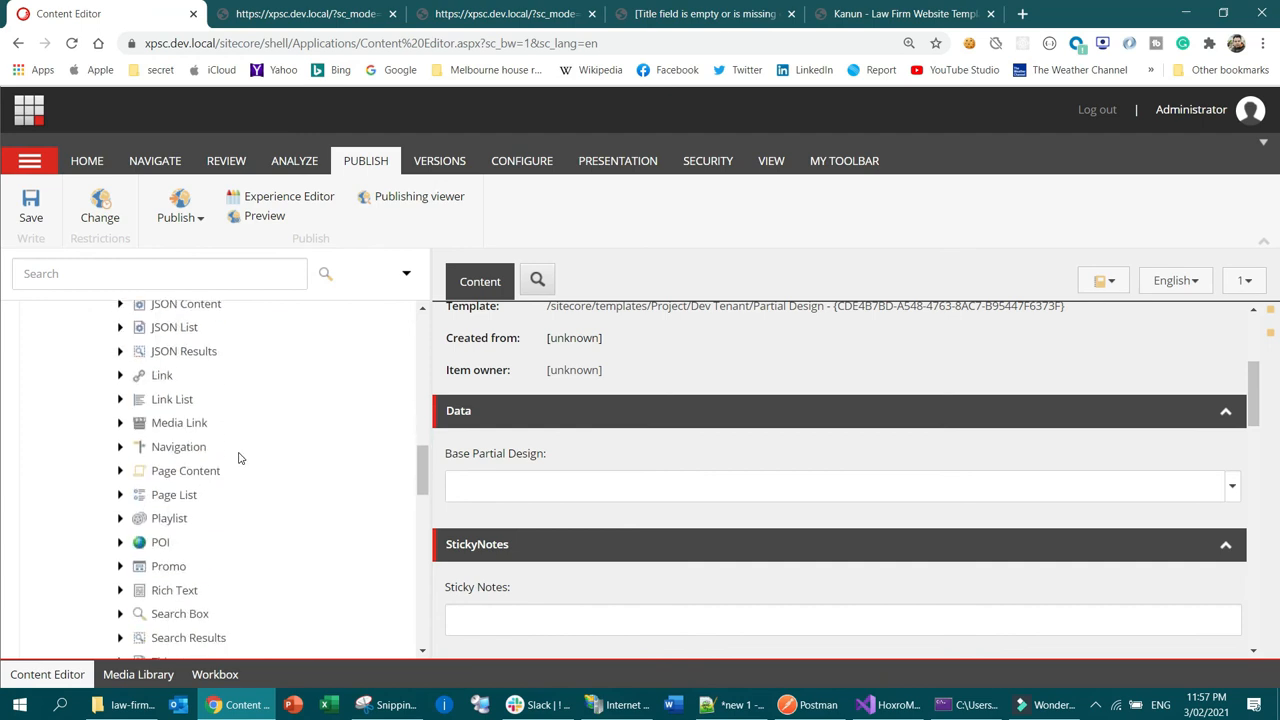
scroll(236, 458, "up", 10)
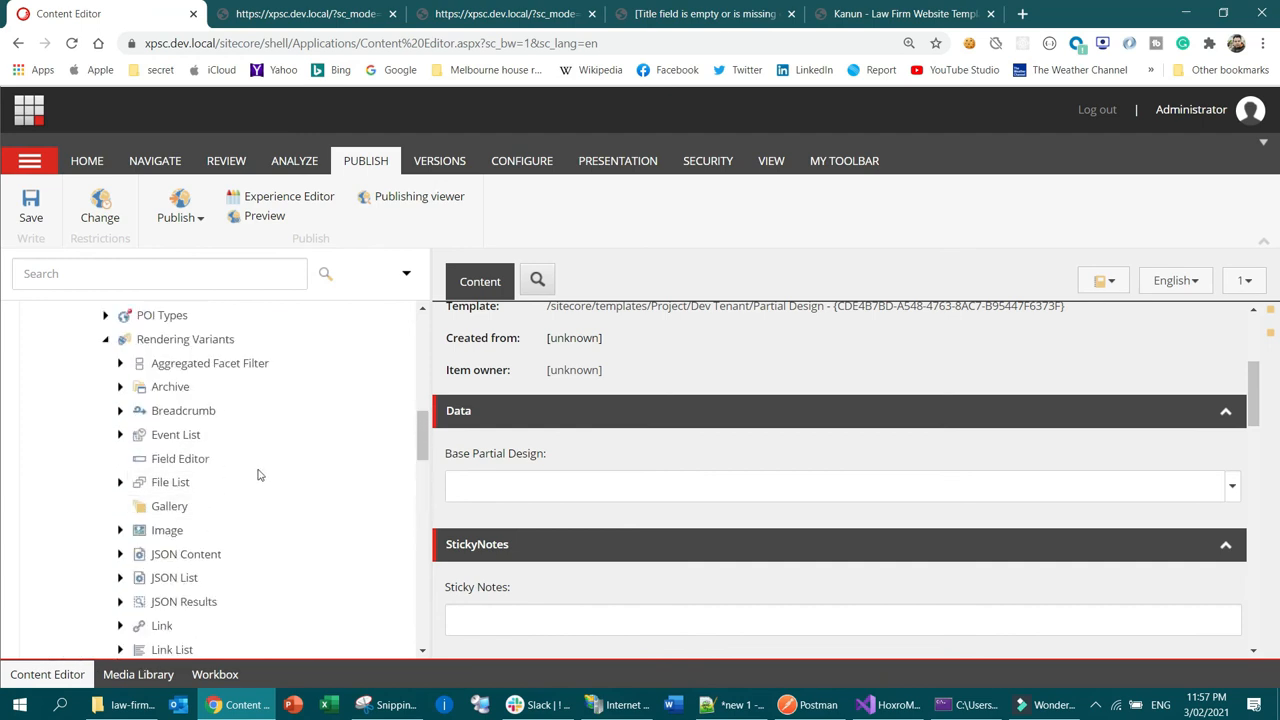
scroll(258, 472, "down", 5)
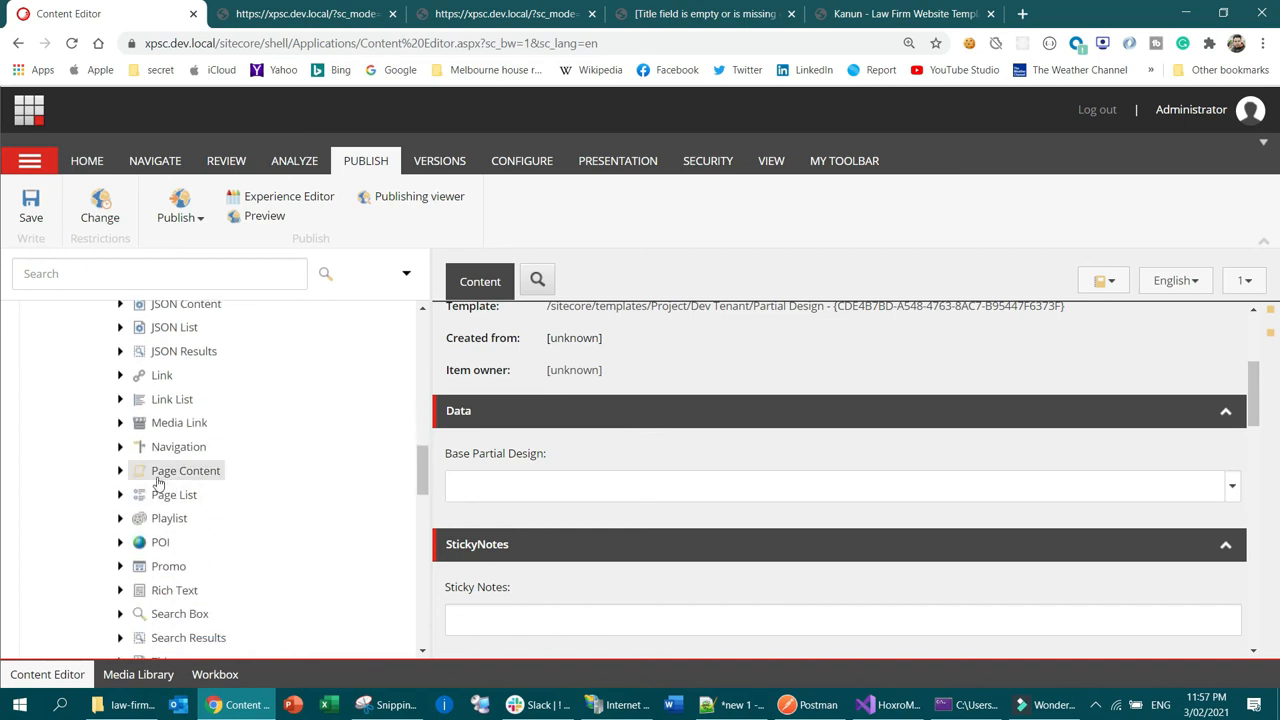
left_click(121, 471)
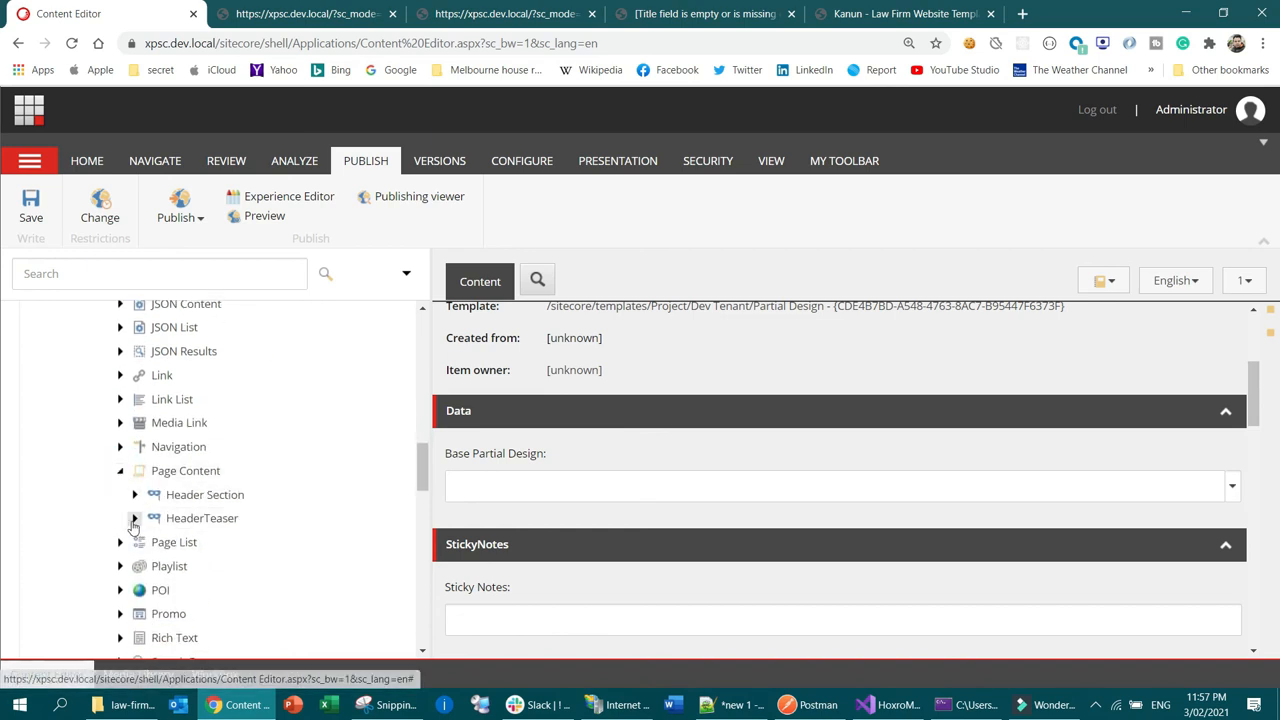
left_click(136, 518)
left_click(137, 518)
left_click(135, 494)
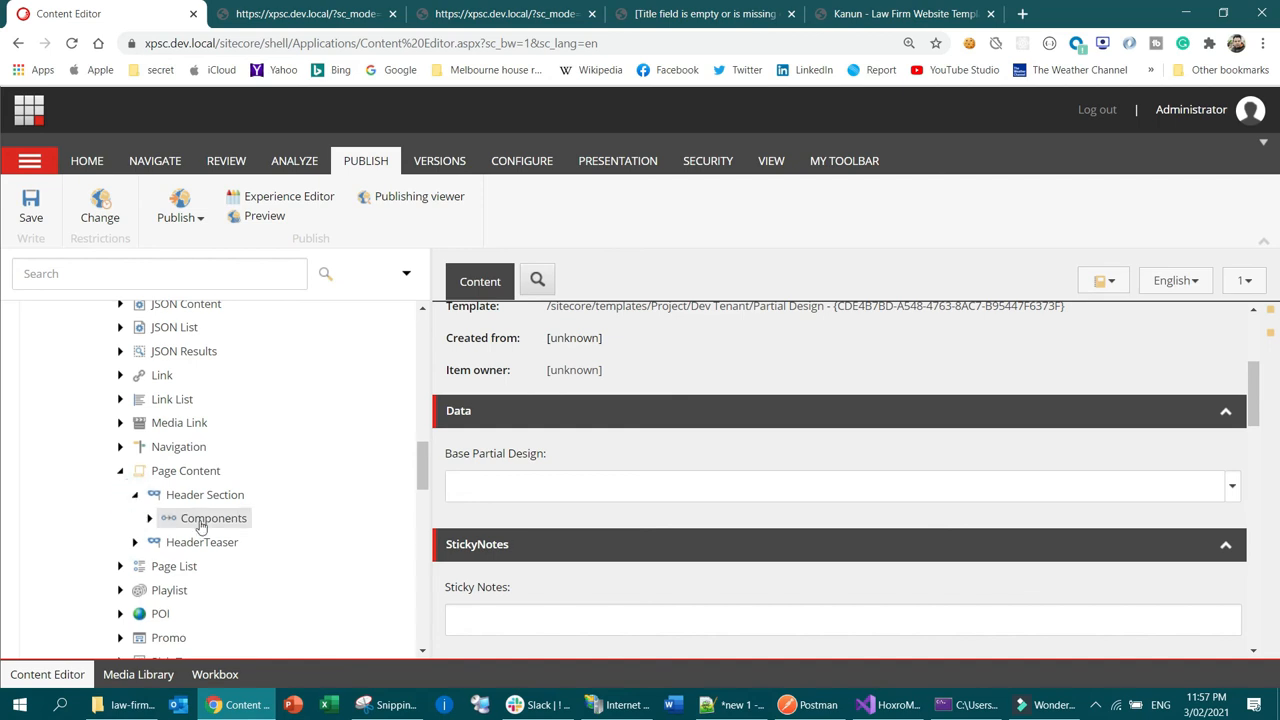
left_click(149, 518)
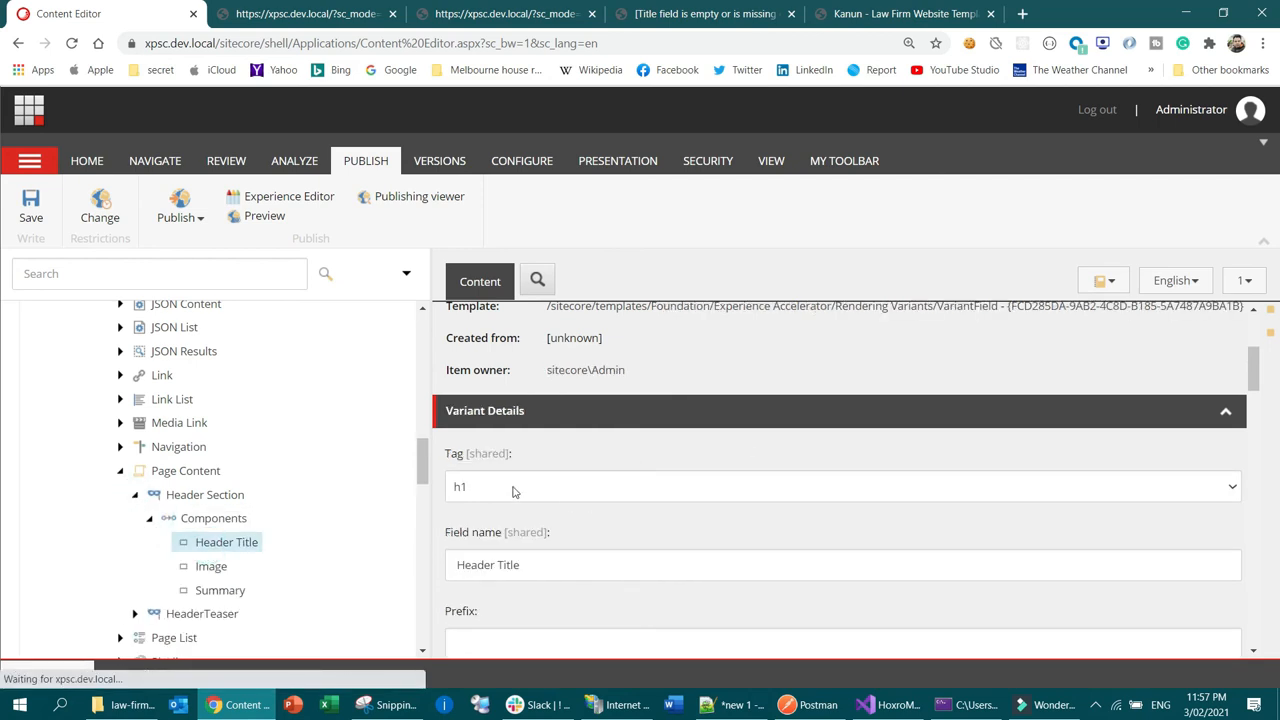
left_click(510, 487)
left_click(510, 487)
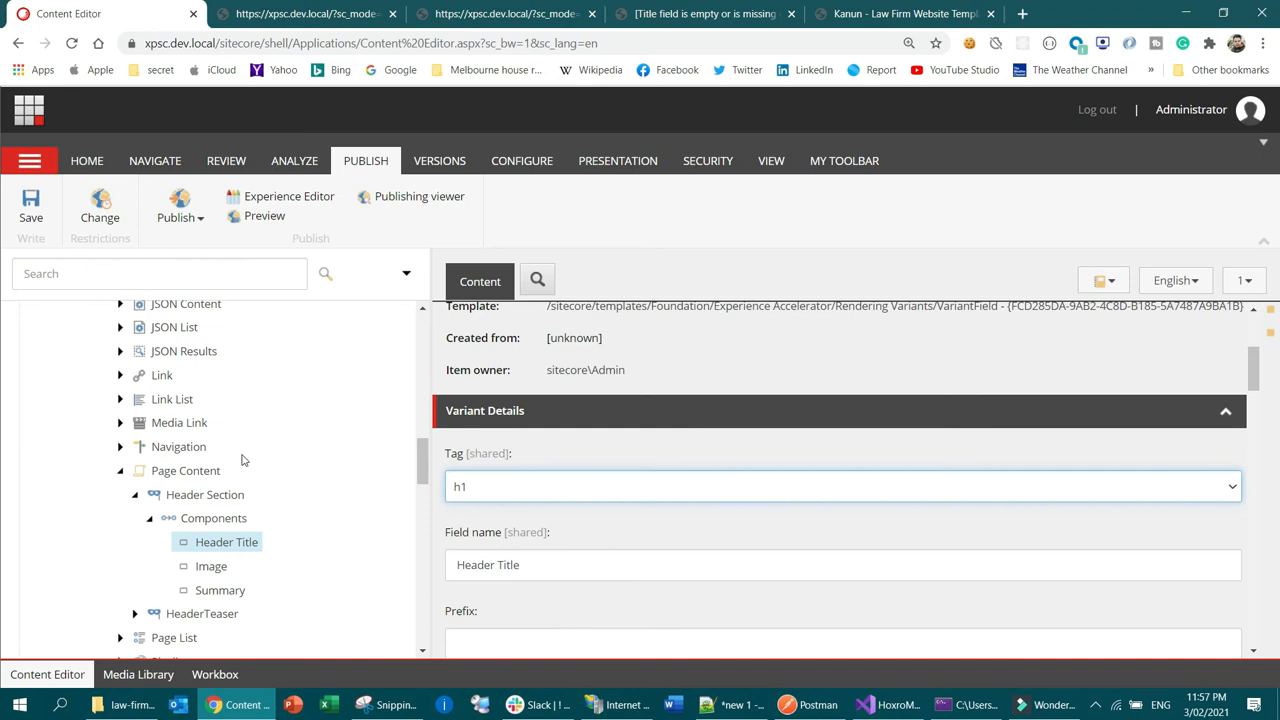
scroll(241, 459, "up", 4)
scroll(260, 470, "down", 2)
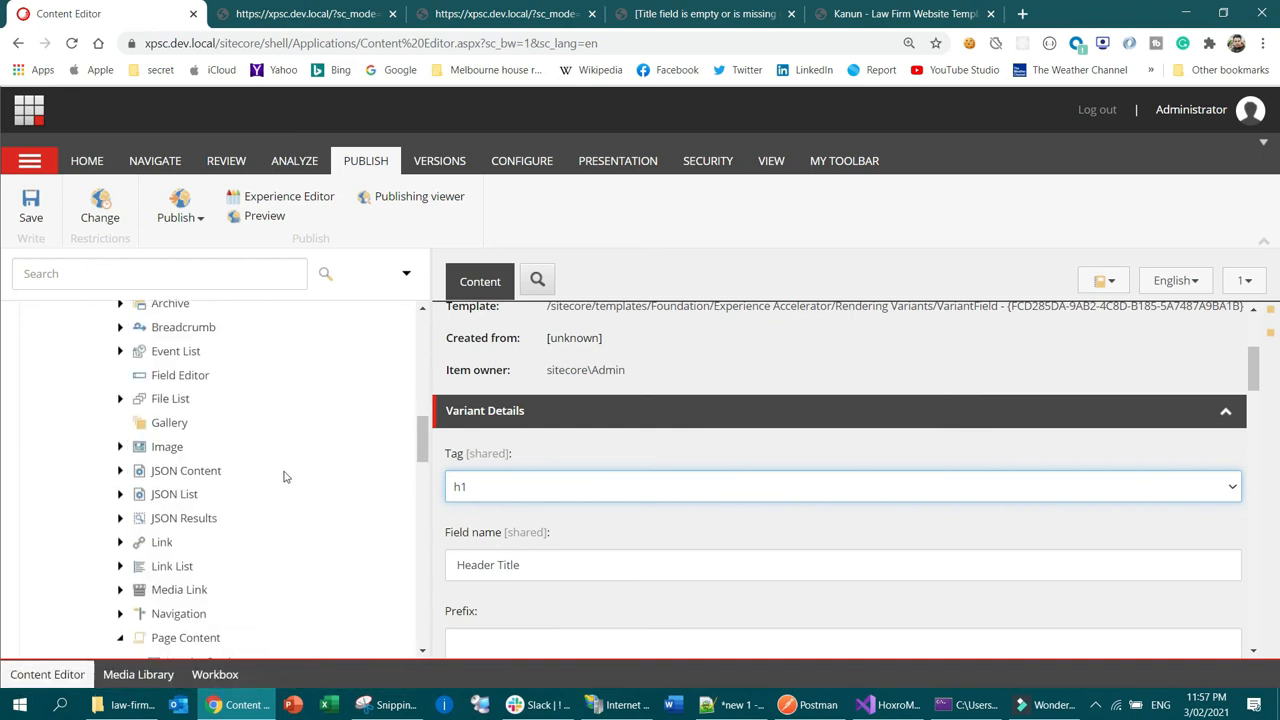
Add the Header Components partial design from Main Content to the Default page design's selected partial designs
scroll(284, 477, "up", 3)
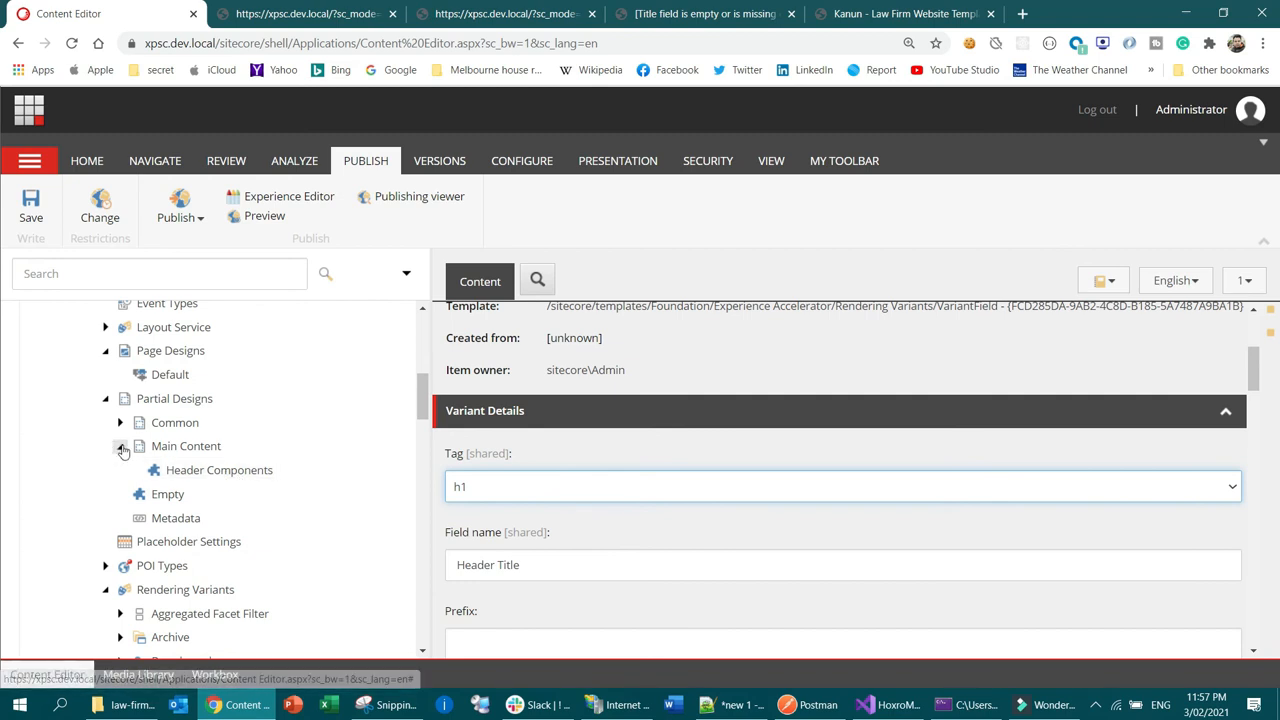
left_click(121, 450)
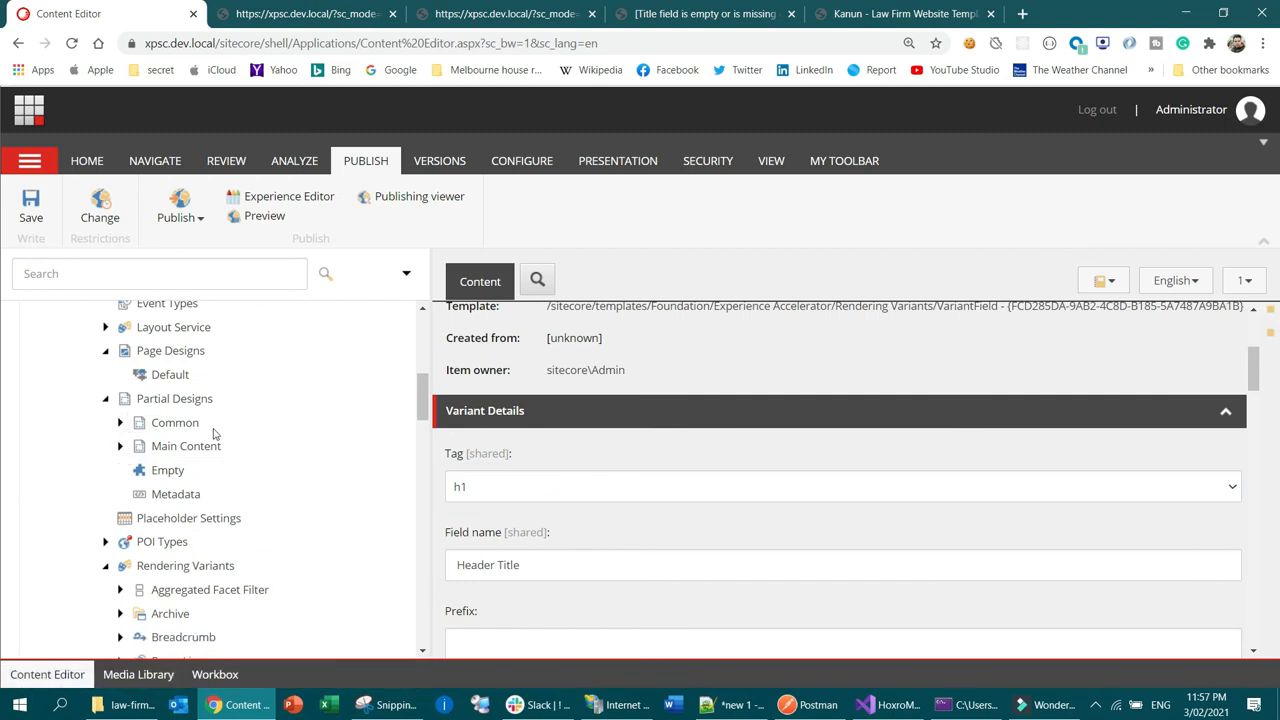
left_click(186, 378)
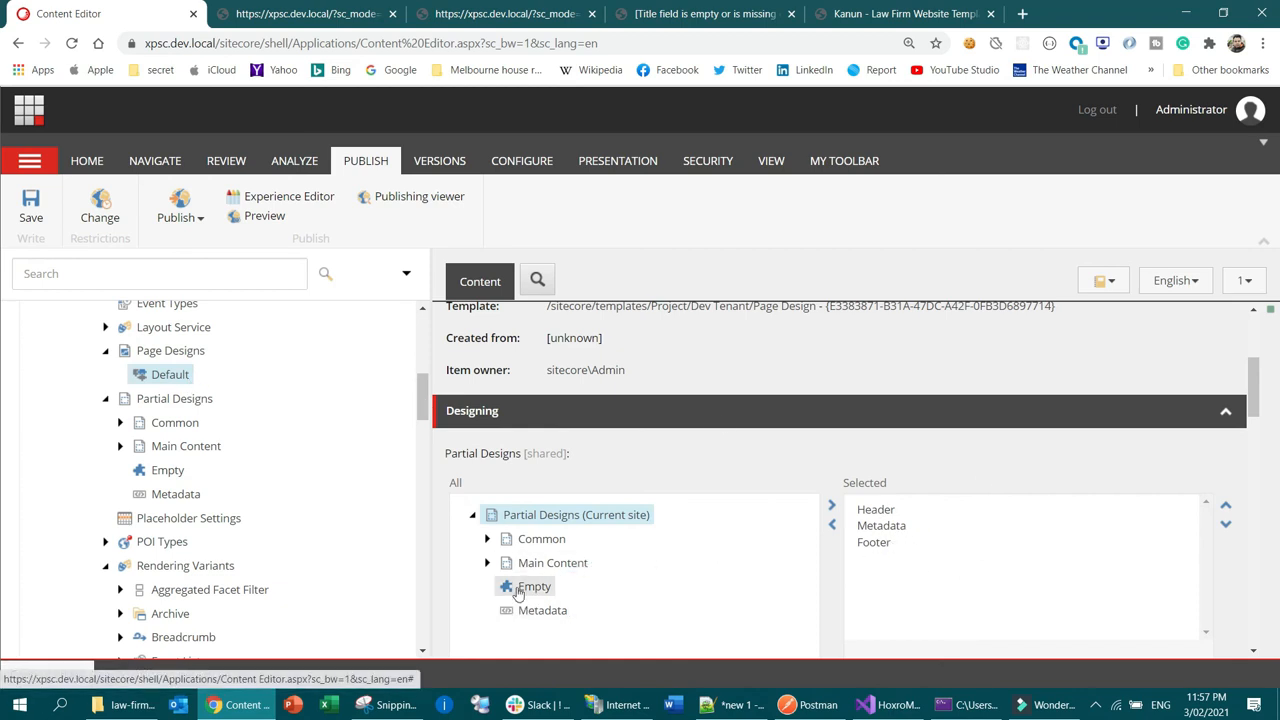
left_click(487, 563)
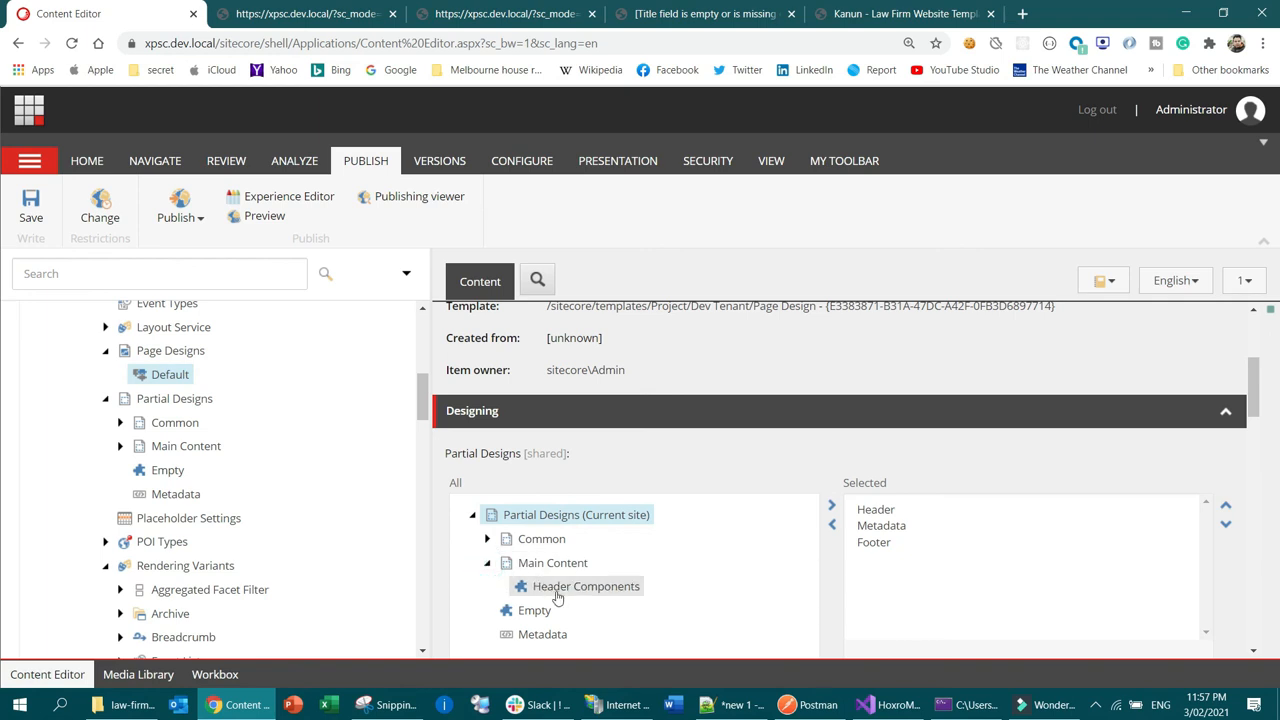
left_click(560, 594)
double_click(560, 594)
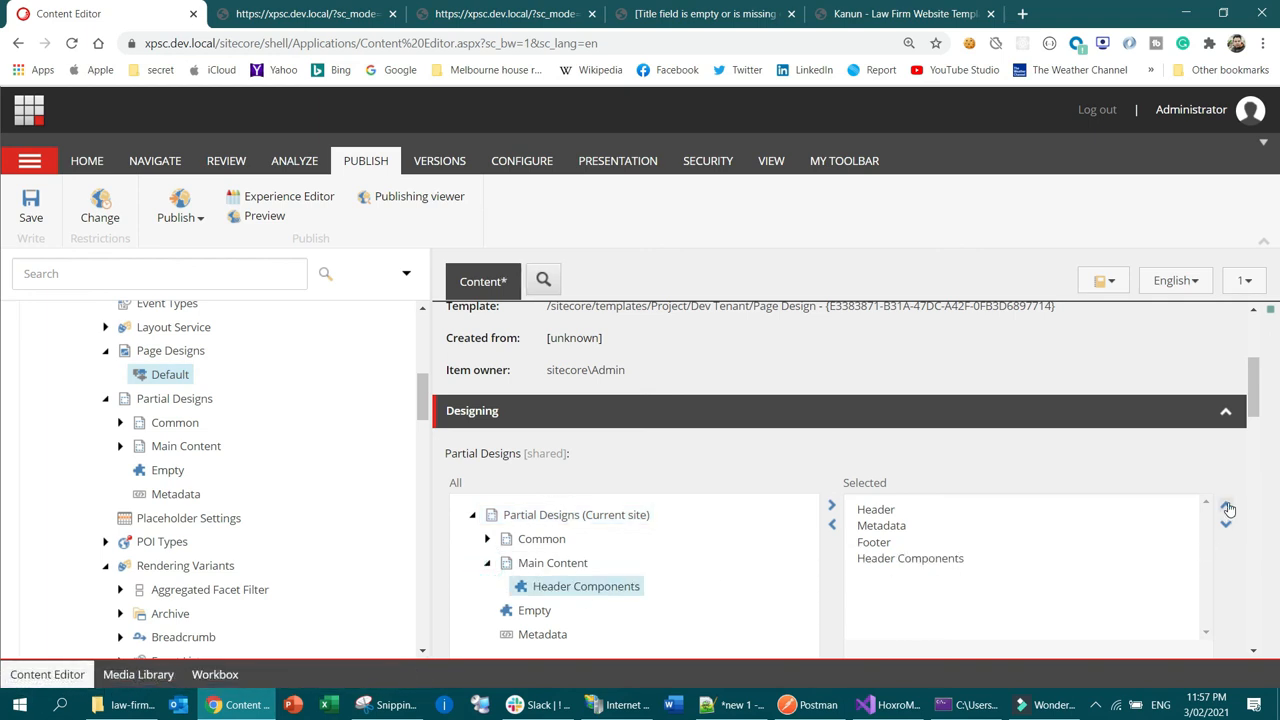
Move Header Components above Footer in the Default page design's selected partial designs and save
left_click(900, 558)
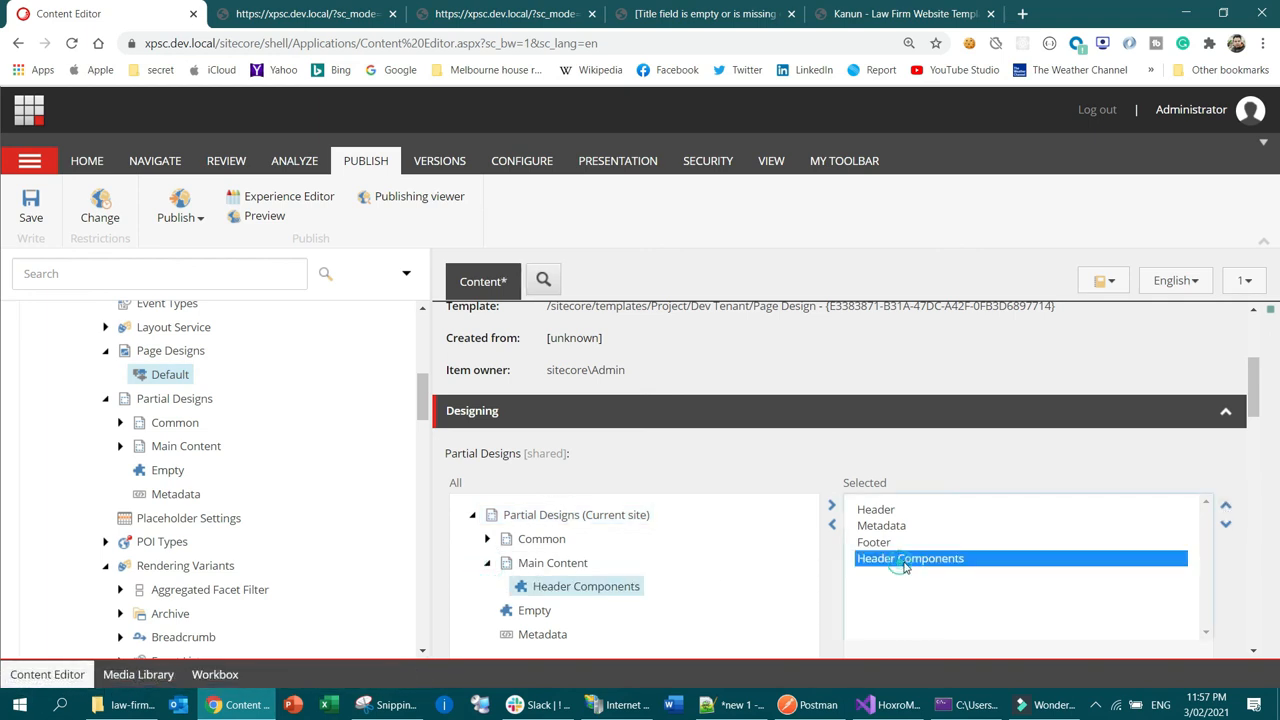
left_click(1226, 506)
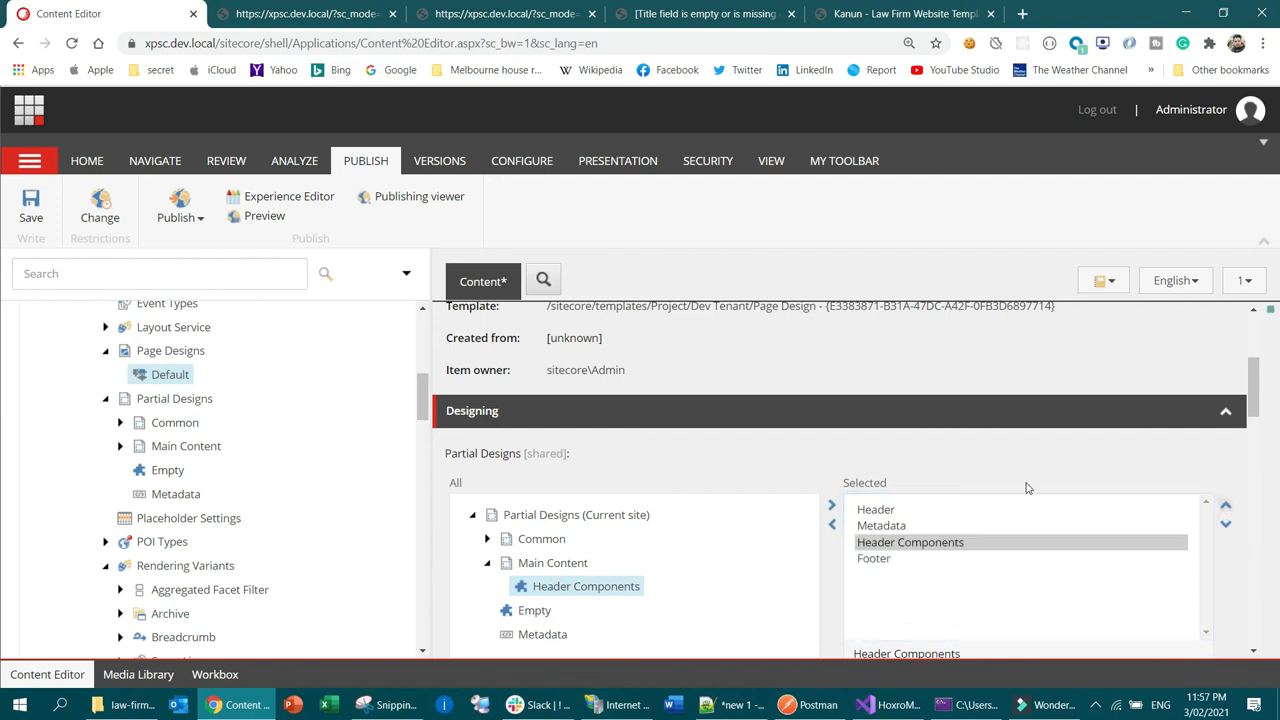
left_click(30, 205)
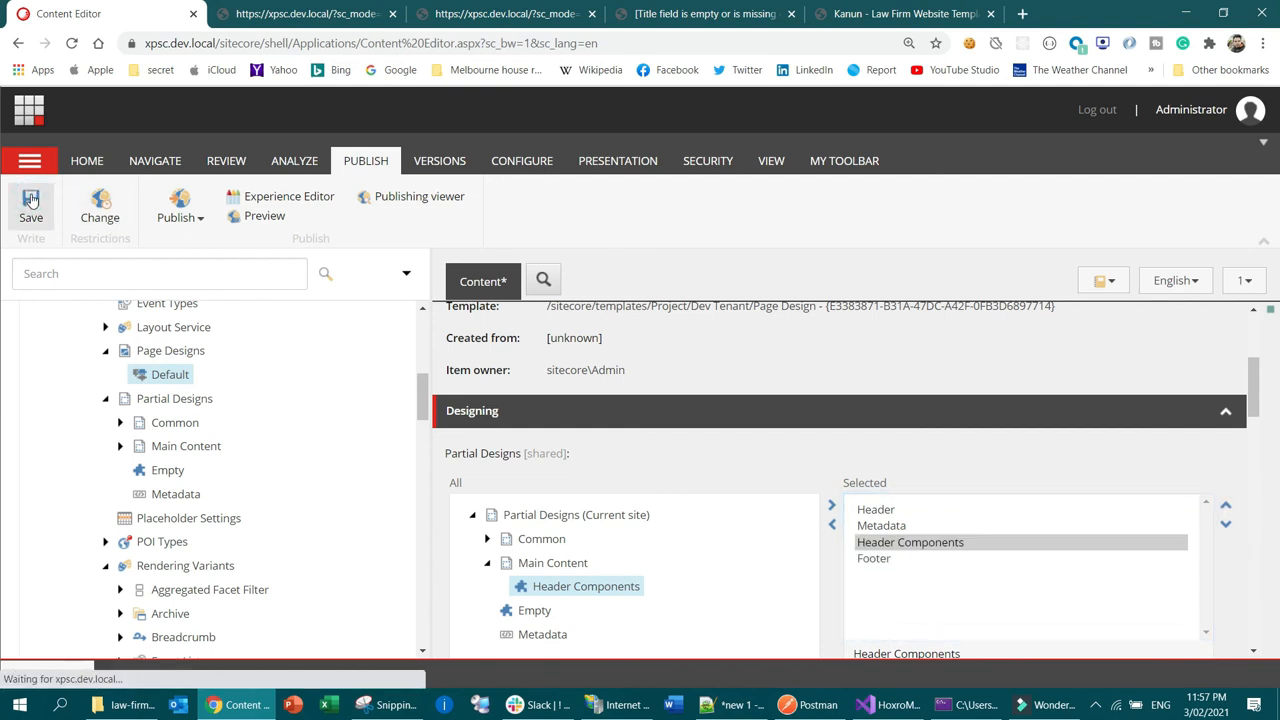
Open the Default page design in Experience Editor and examine the page from the header to the footer
left_click(311, 201)
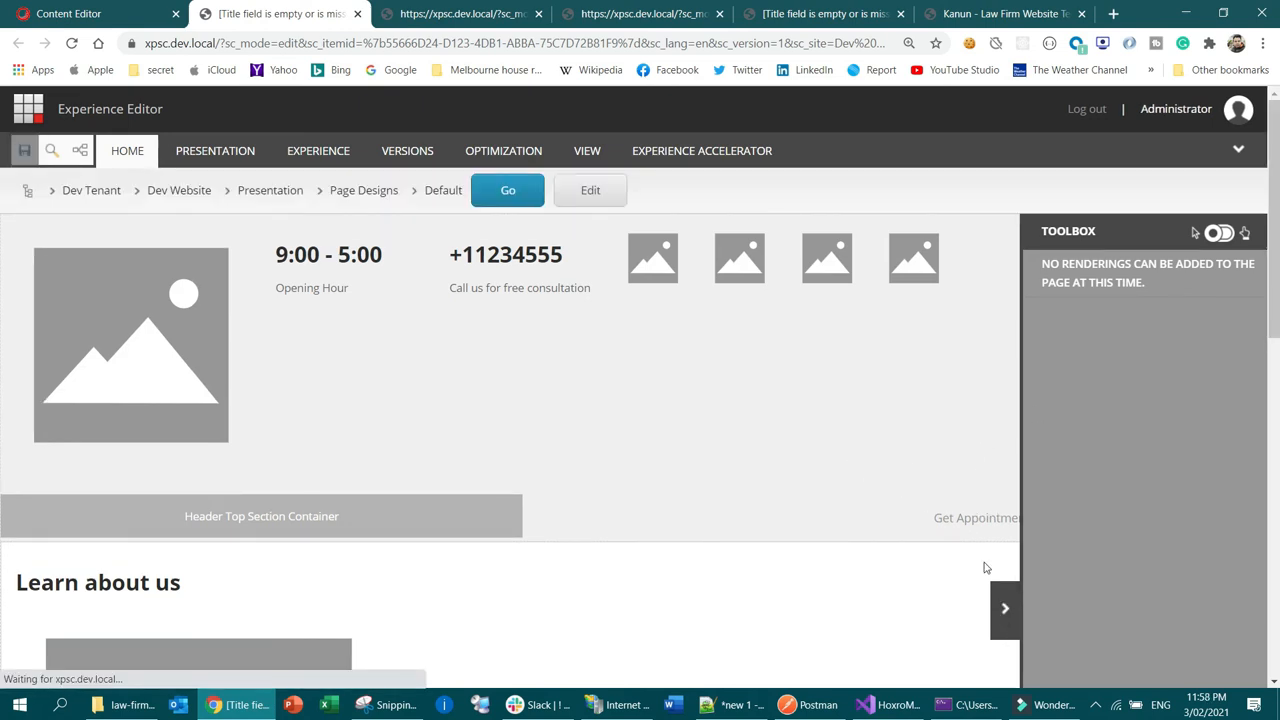
left_click(1001, 619)
left_click(1192, 421)
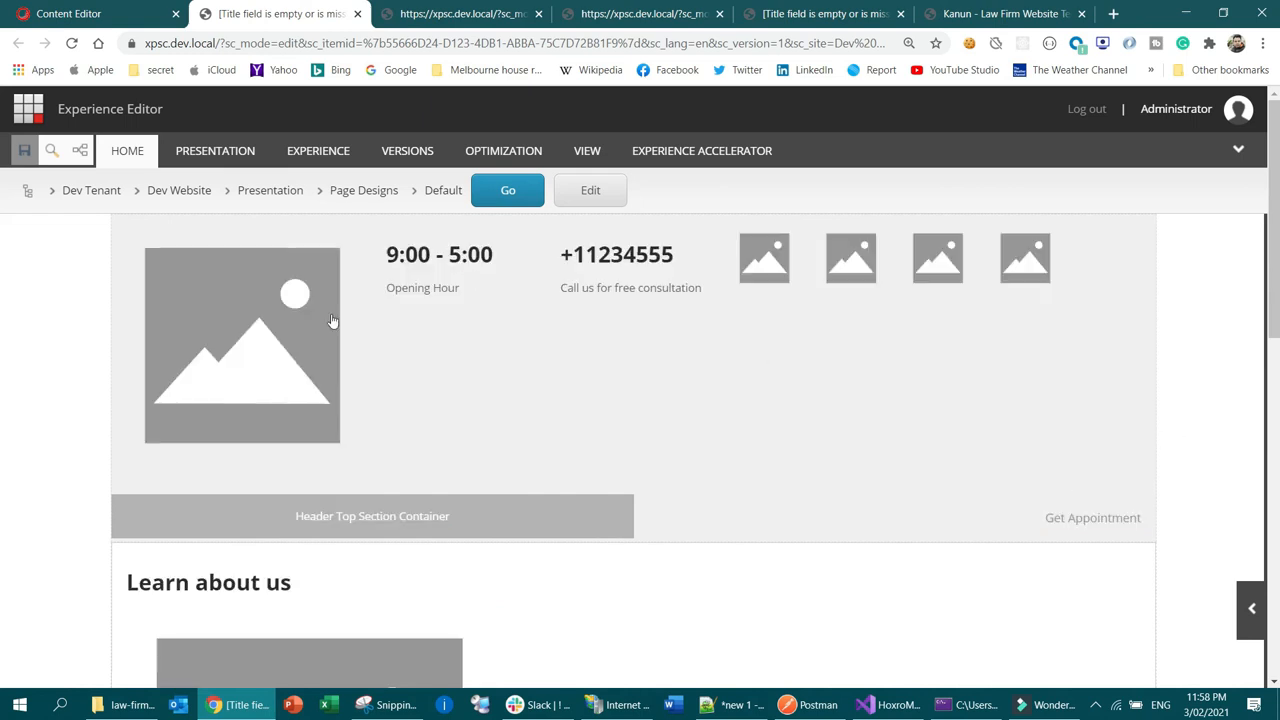
scroll(995, 386, "down", 10)
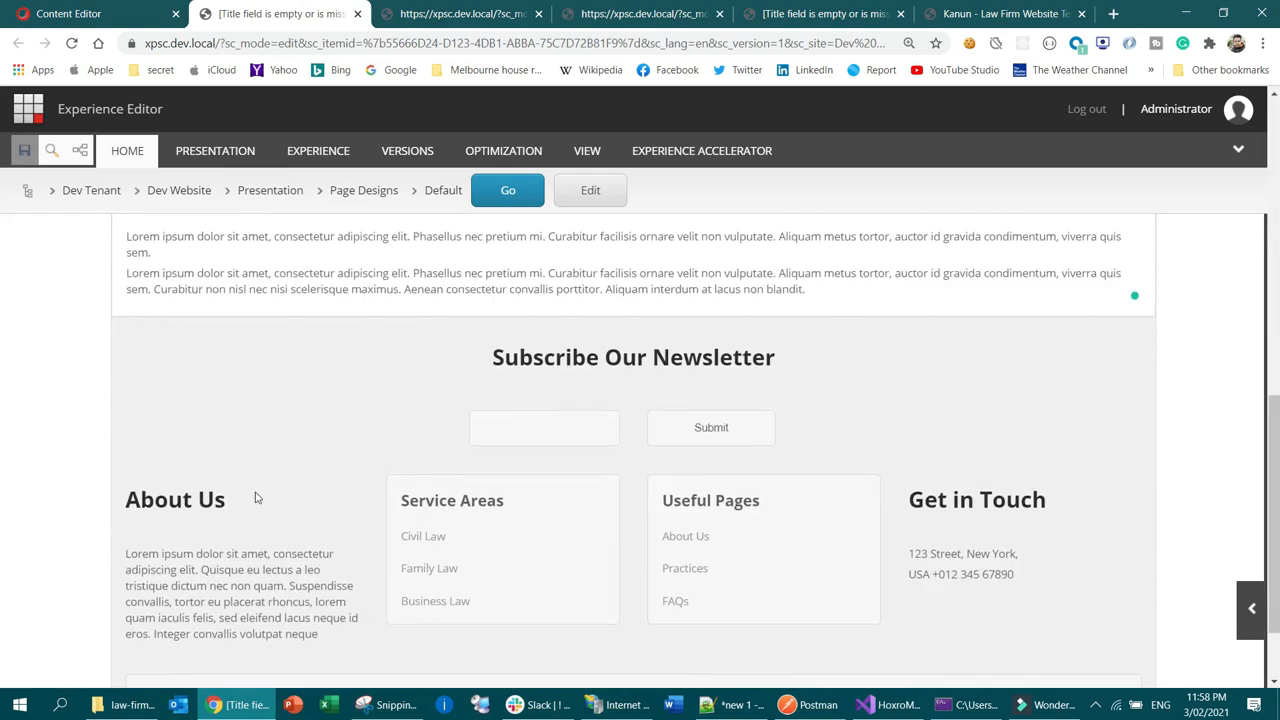
scroll(1006, 504, "down", 1)
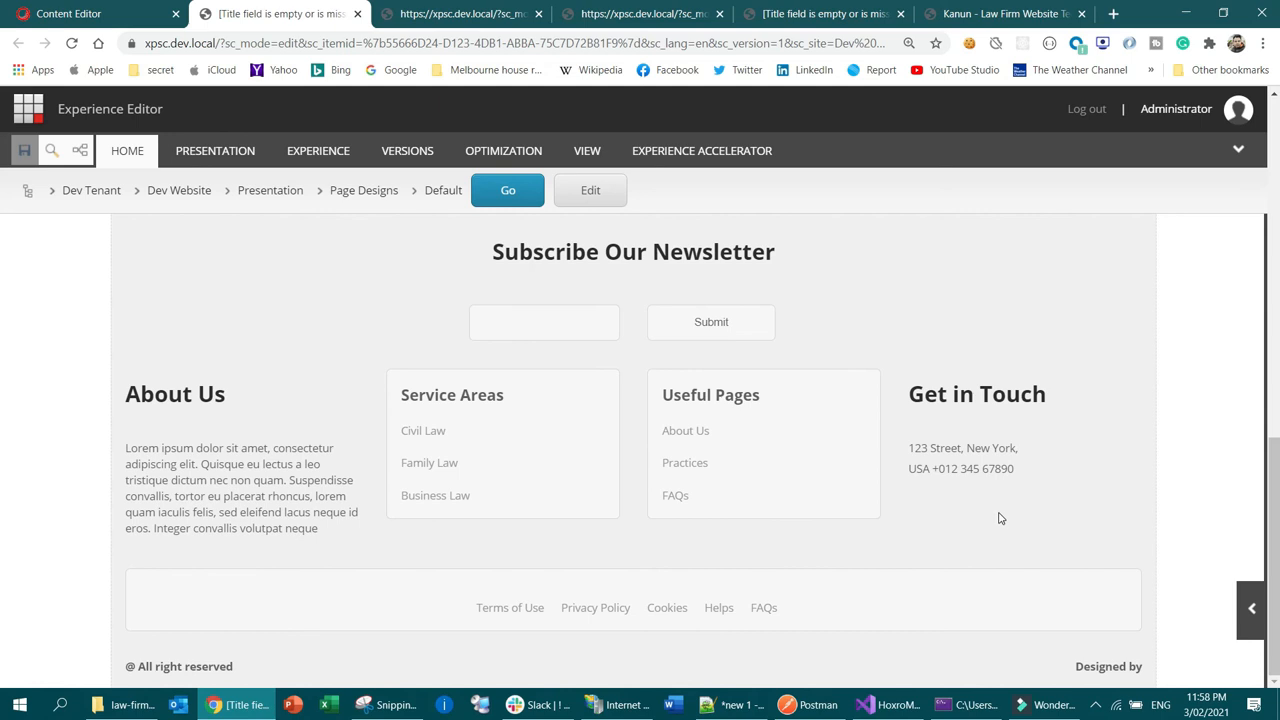
scroll(1000, 518, "up", 6)
scroll(725, 470, "down", 2)
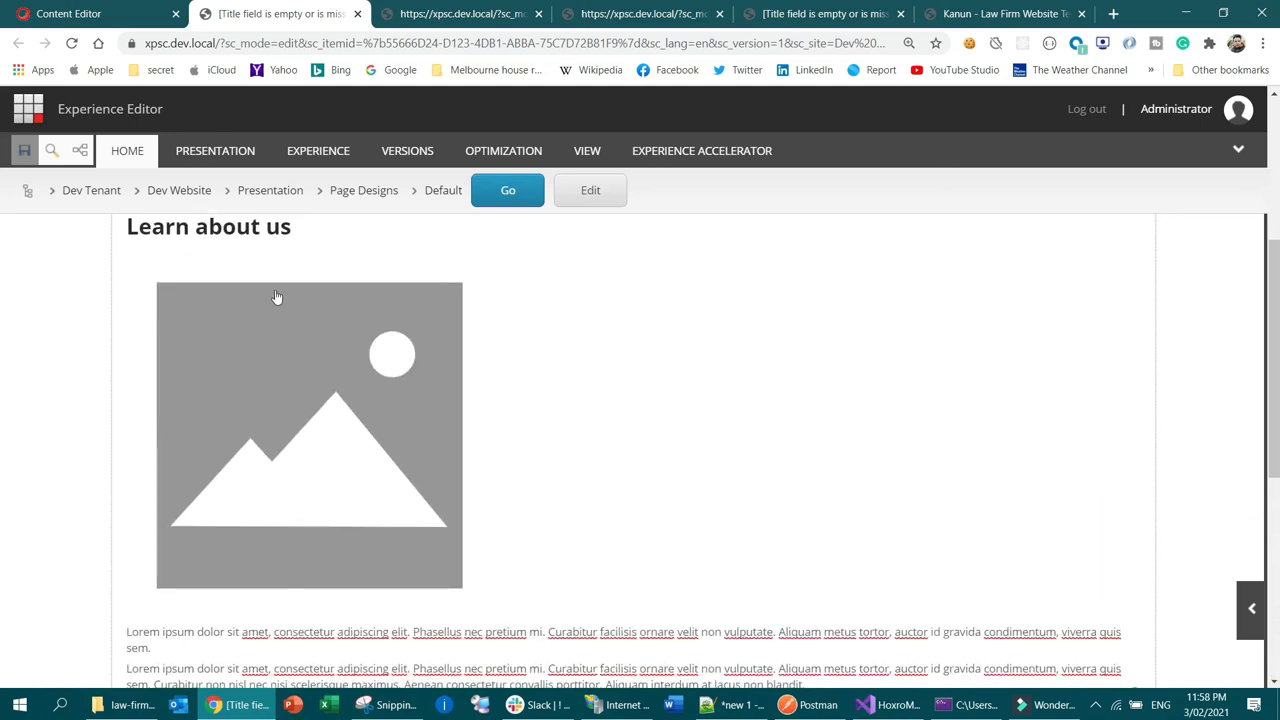
Inspect the Summary and Header Title fields of the Learn about us section on the Default page design
scroll(590, 436, "down", 2)
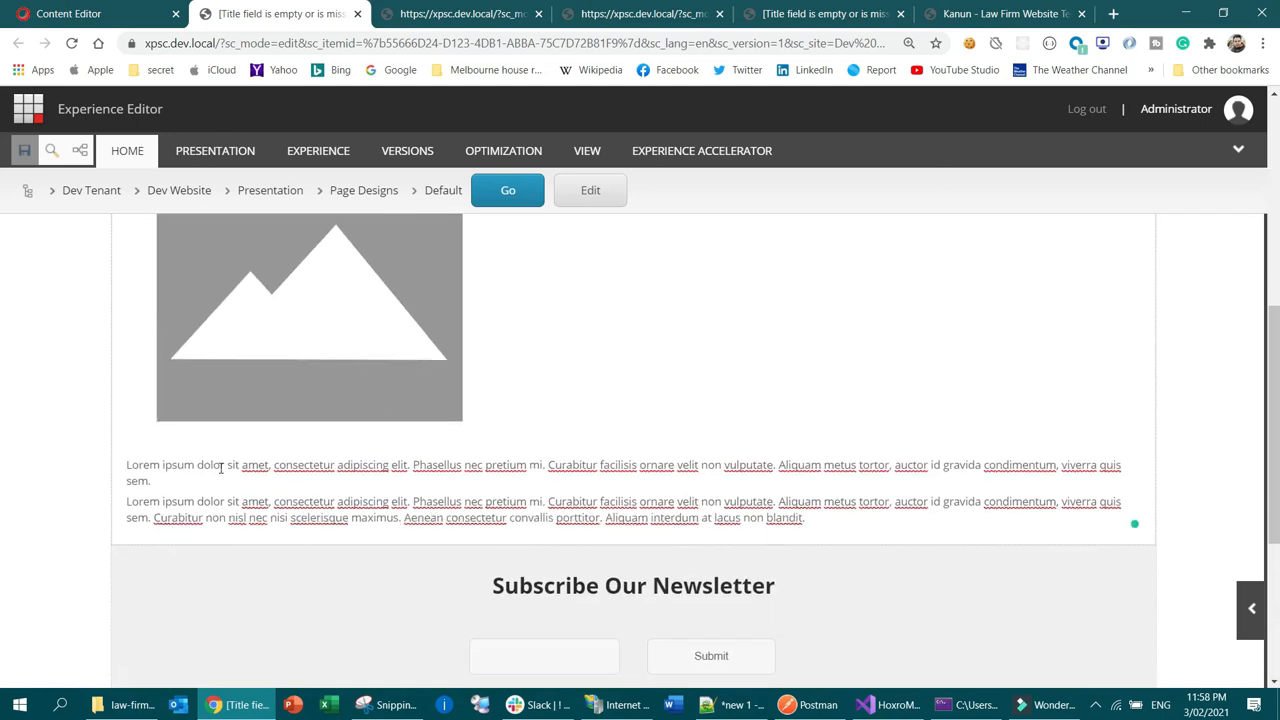
left_click(437, 472)
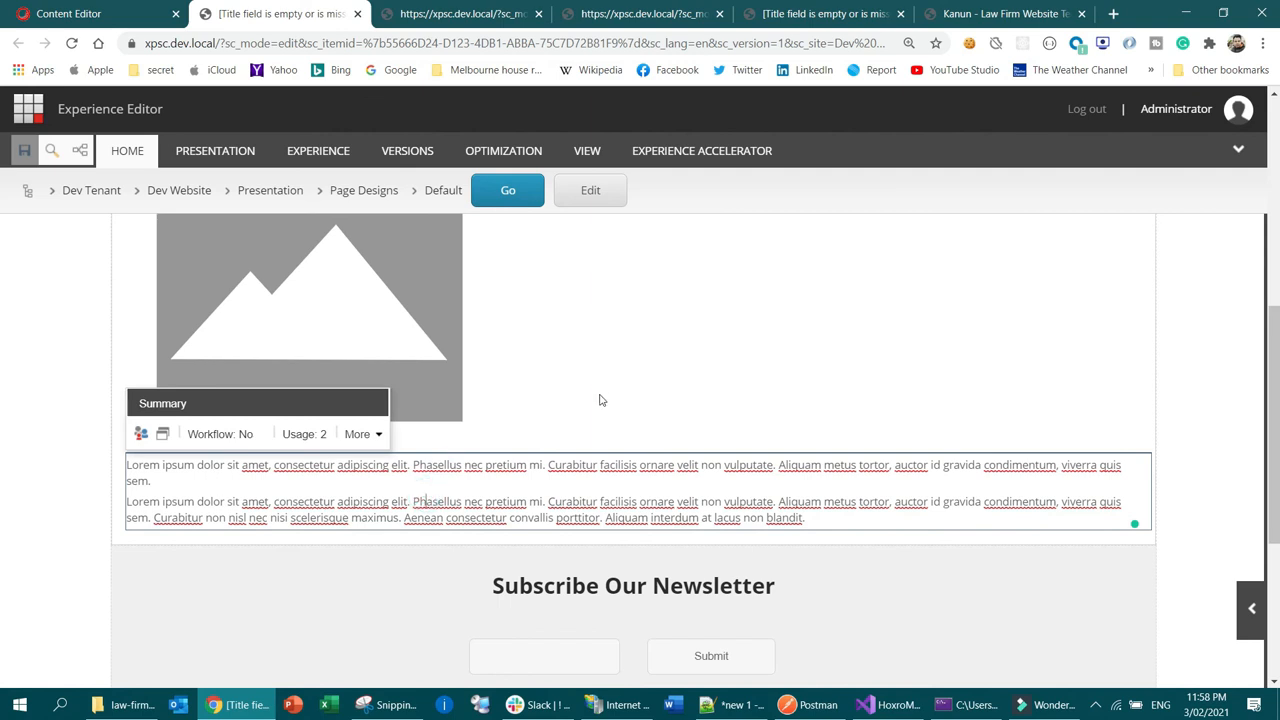
scroll(560, 380, "up", 3)
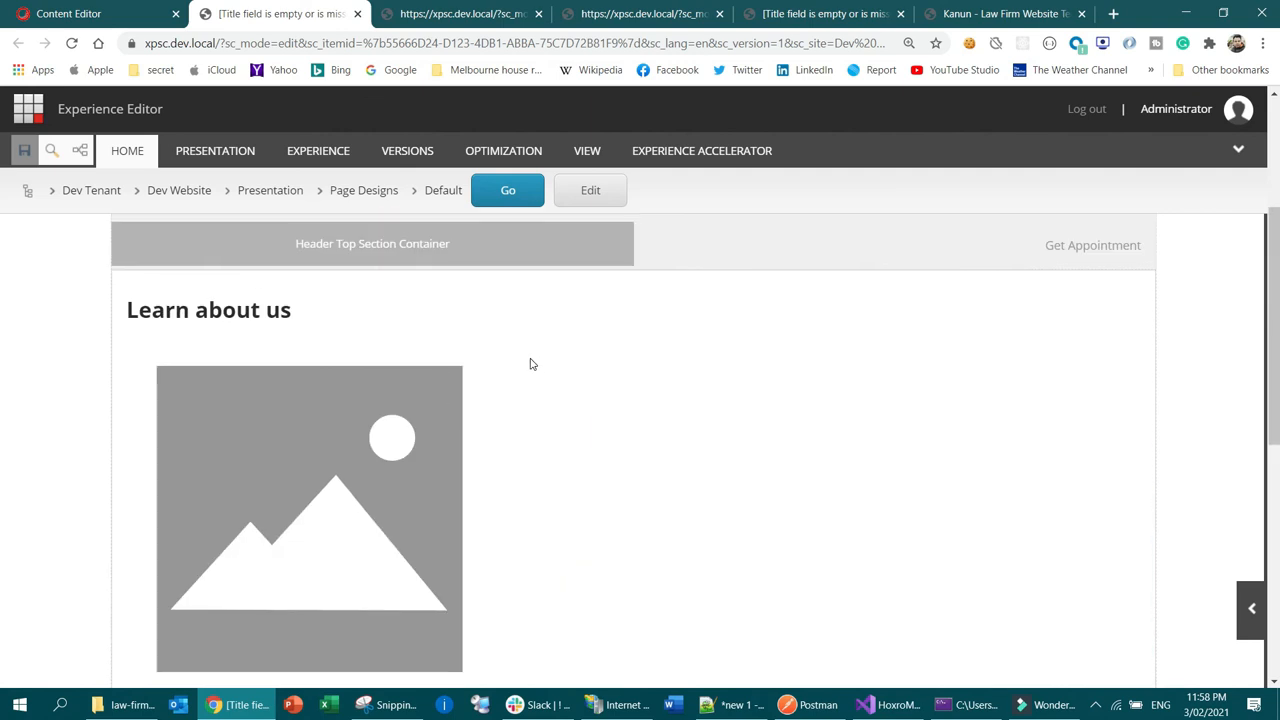
left_click(188, 308)
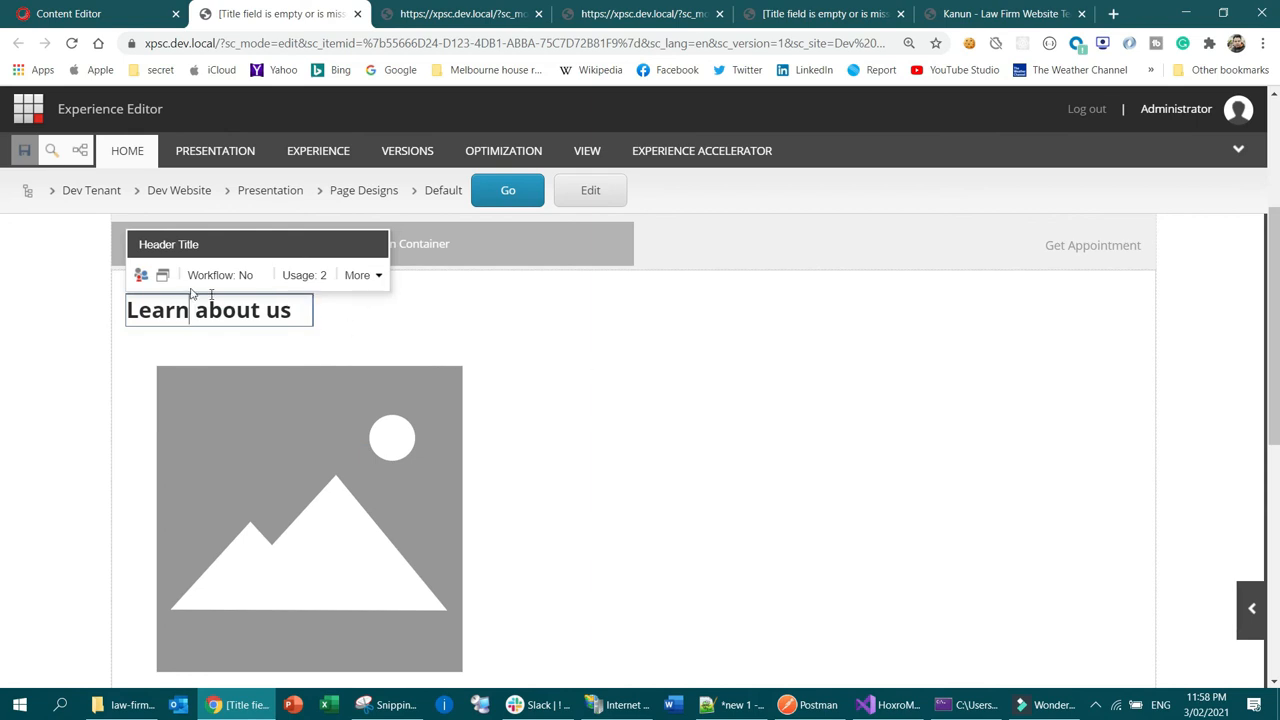
scroll(546, 383, "down", 2)
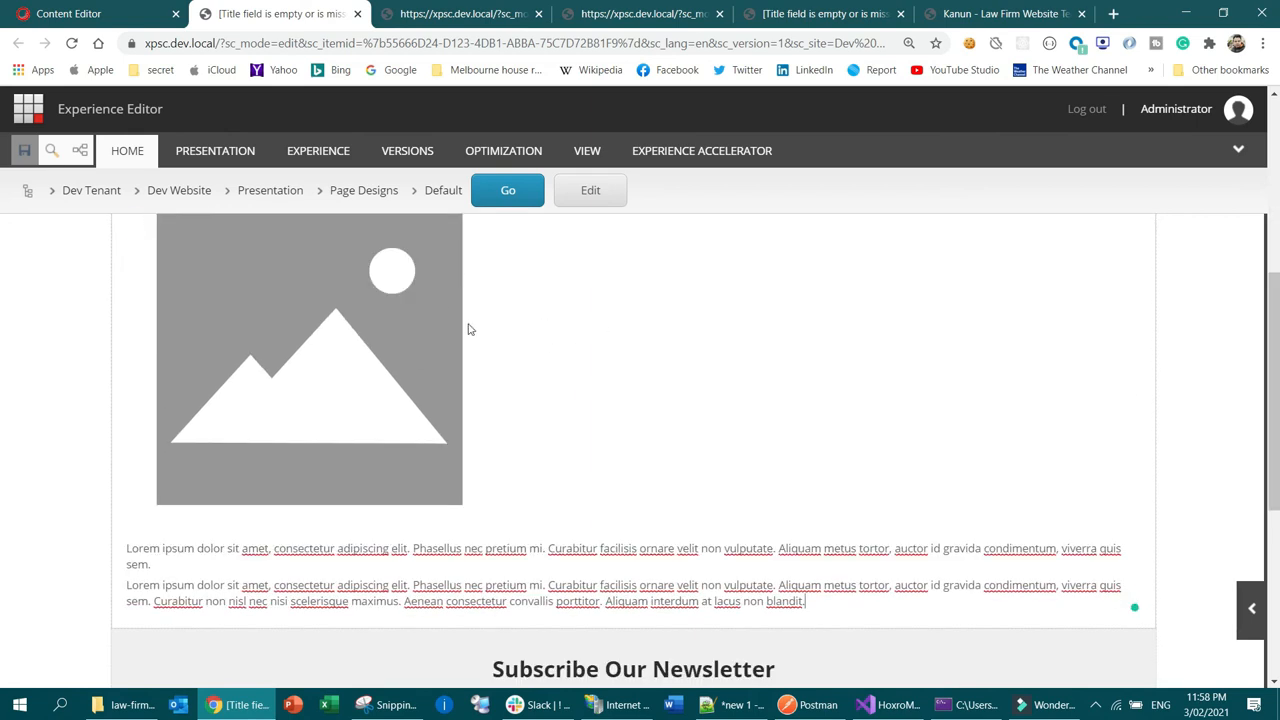
scroll(465, 320, "up", 3)
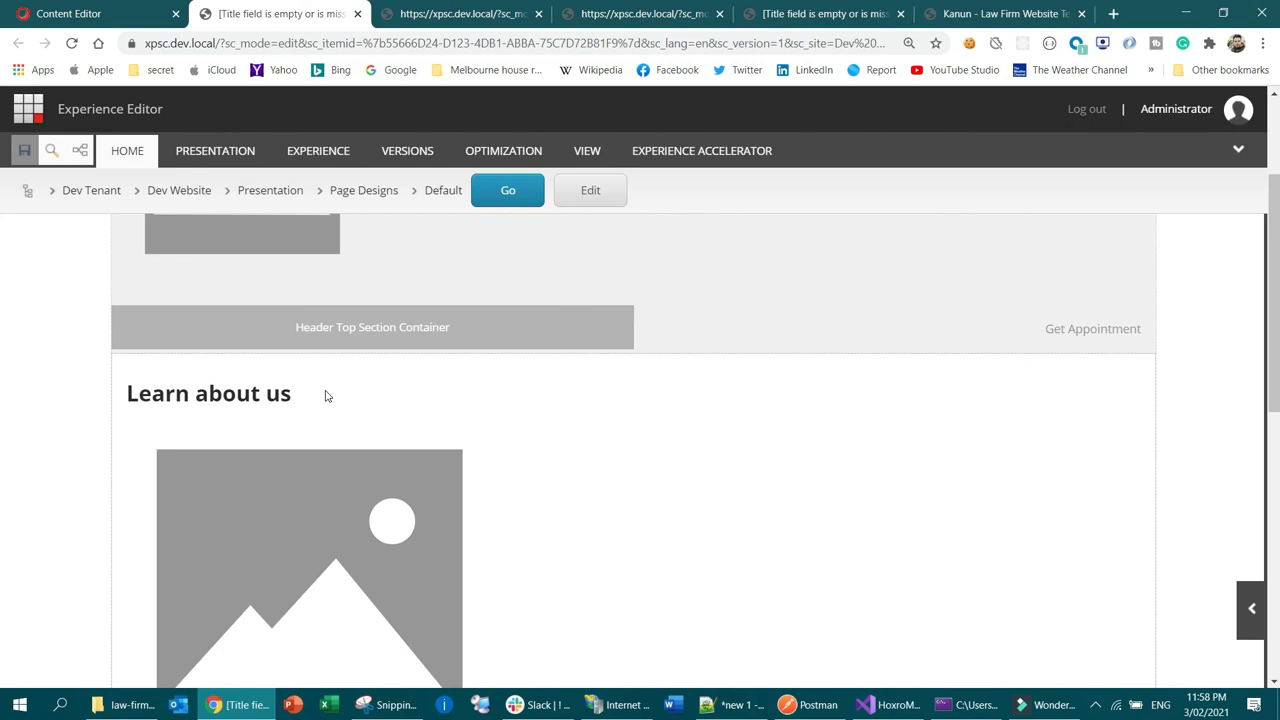
scroll(320, 410, "down", 3)
scroll(580, 283, "up", 3)
Add About our Lawyer to the selected components of the Header Top Section Container item and save
left_click(61, 8)
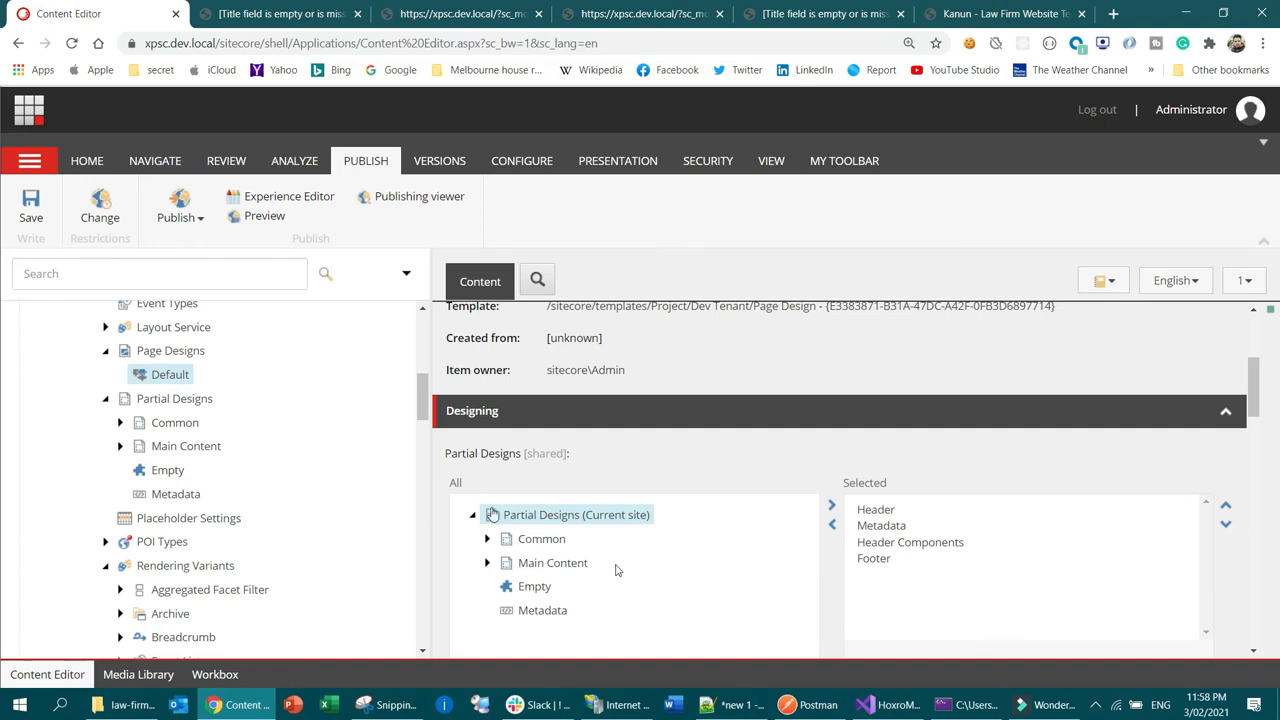
scroll(275, 400, "up", 3)
left_click(207, 400)
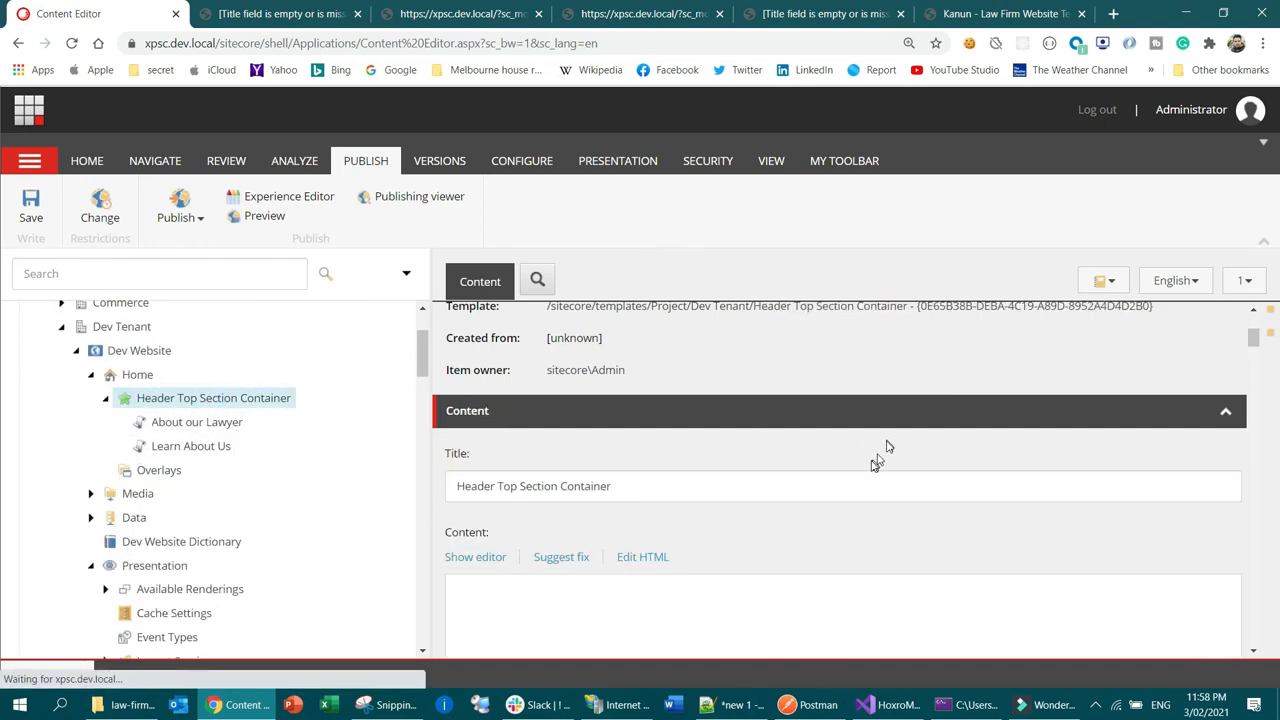
scroll(871, 466, "down", 5)
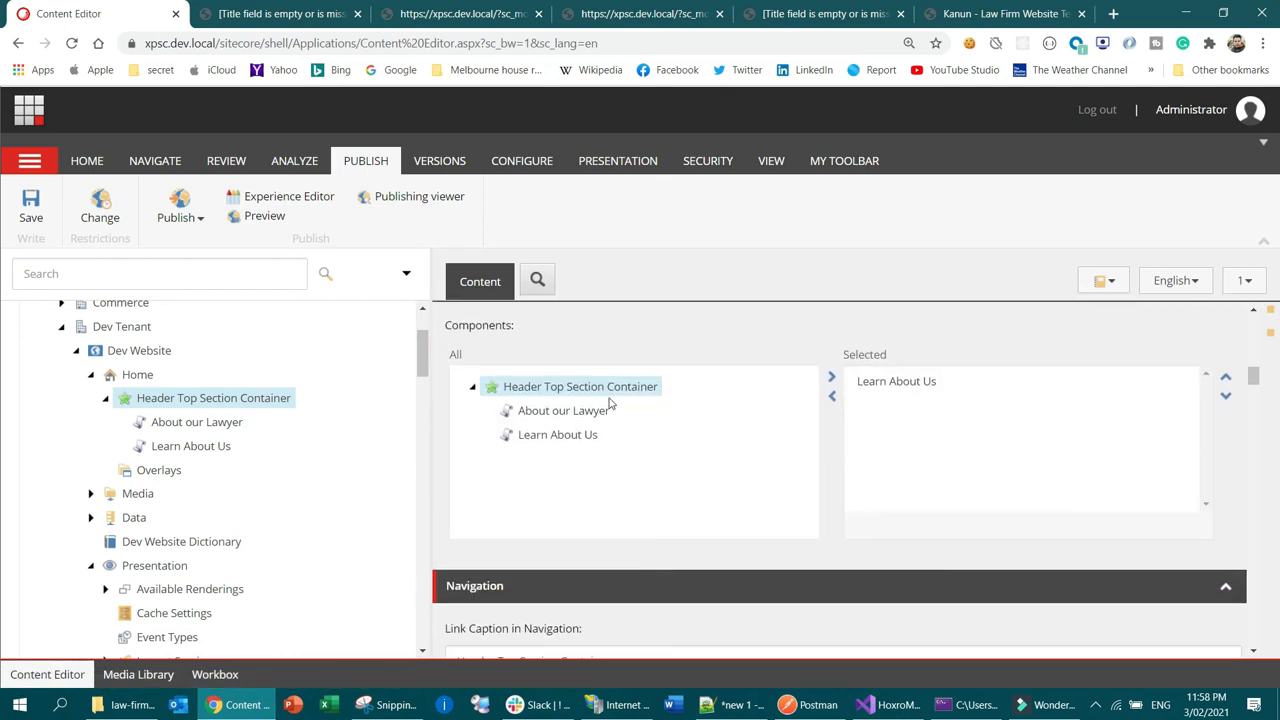
double_click(566, 418)
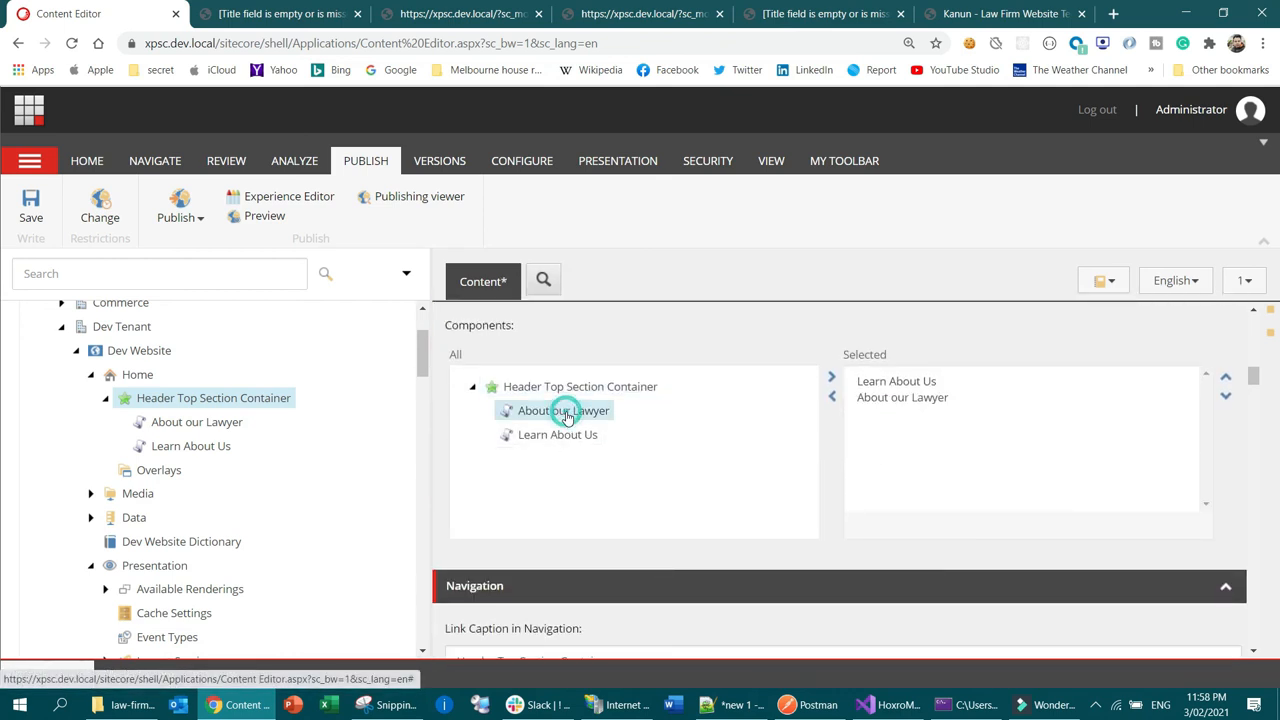
left_click(31, 210)
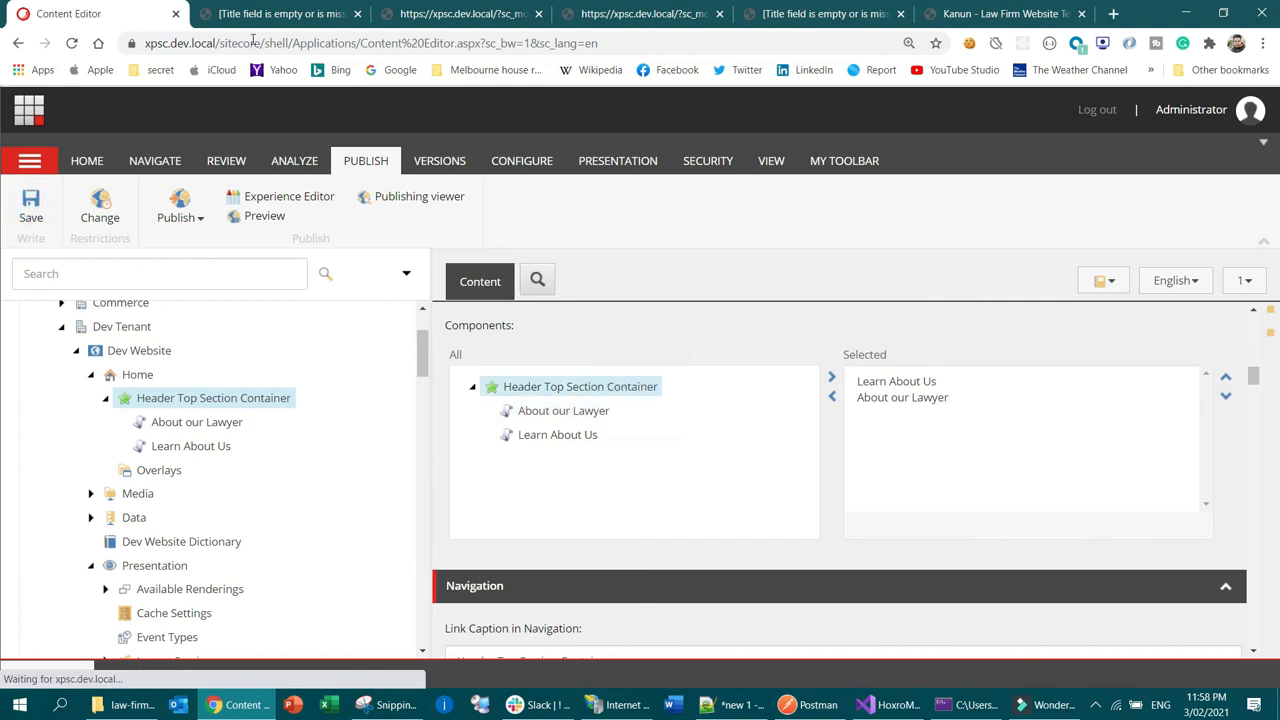
Reload the Default page design in Experience Editor and examine the section rendered below Learn about us
left_click(287, 12)
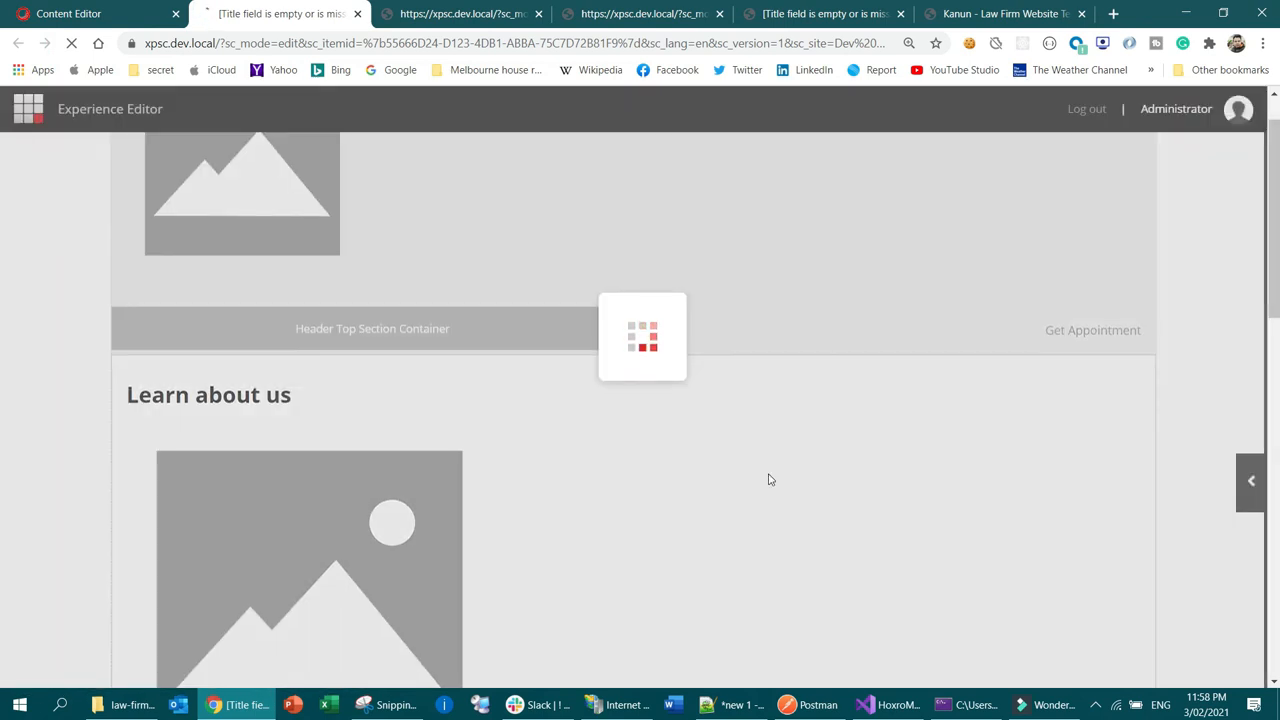
scroll(900, 490, "down", 2)
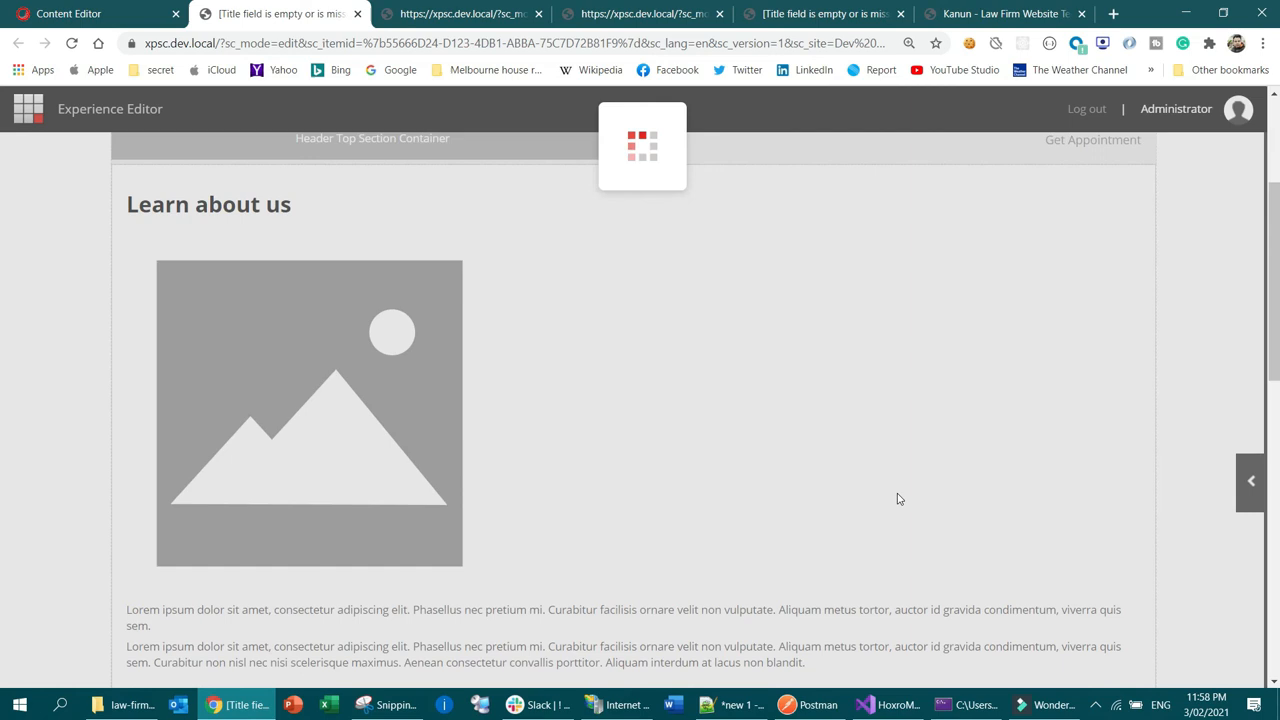
scroll(800, 413, "down", 3)
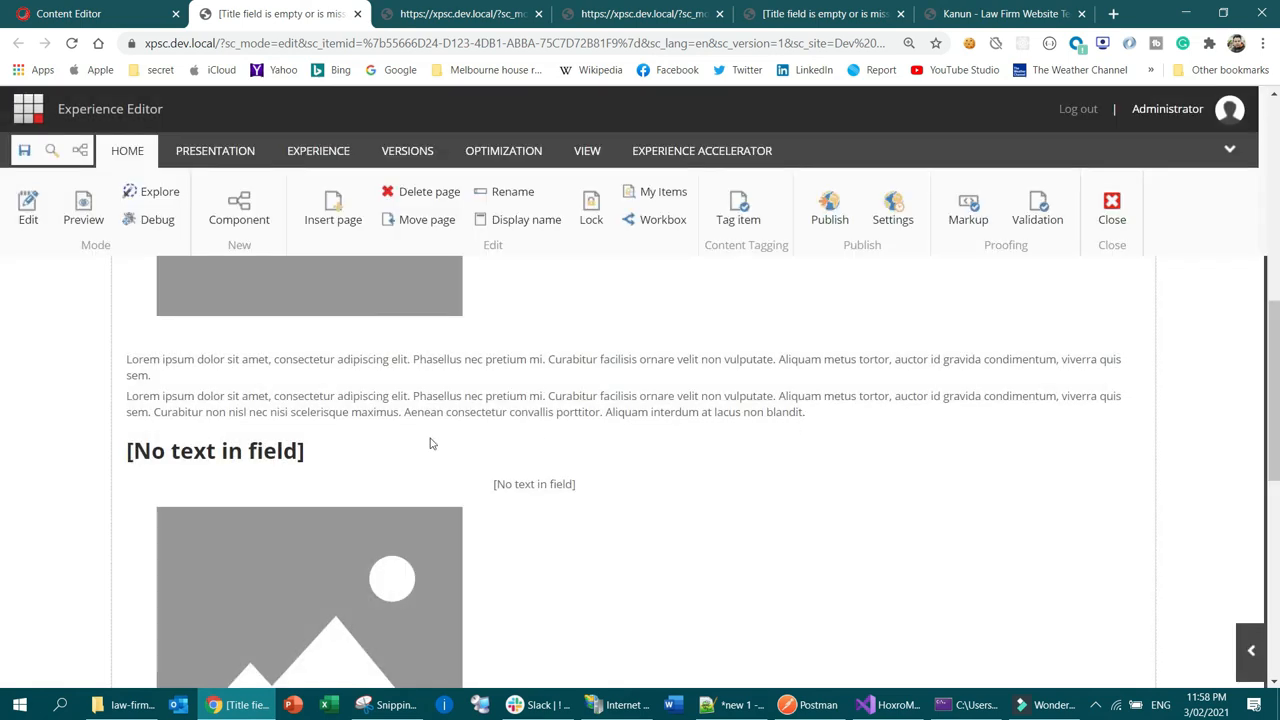
scroll(744, 465, "up", 2)
scroll(255, 495, "up", 3)
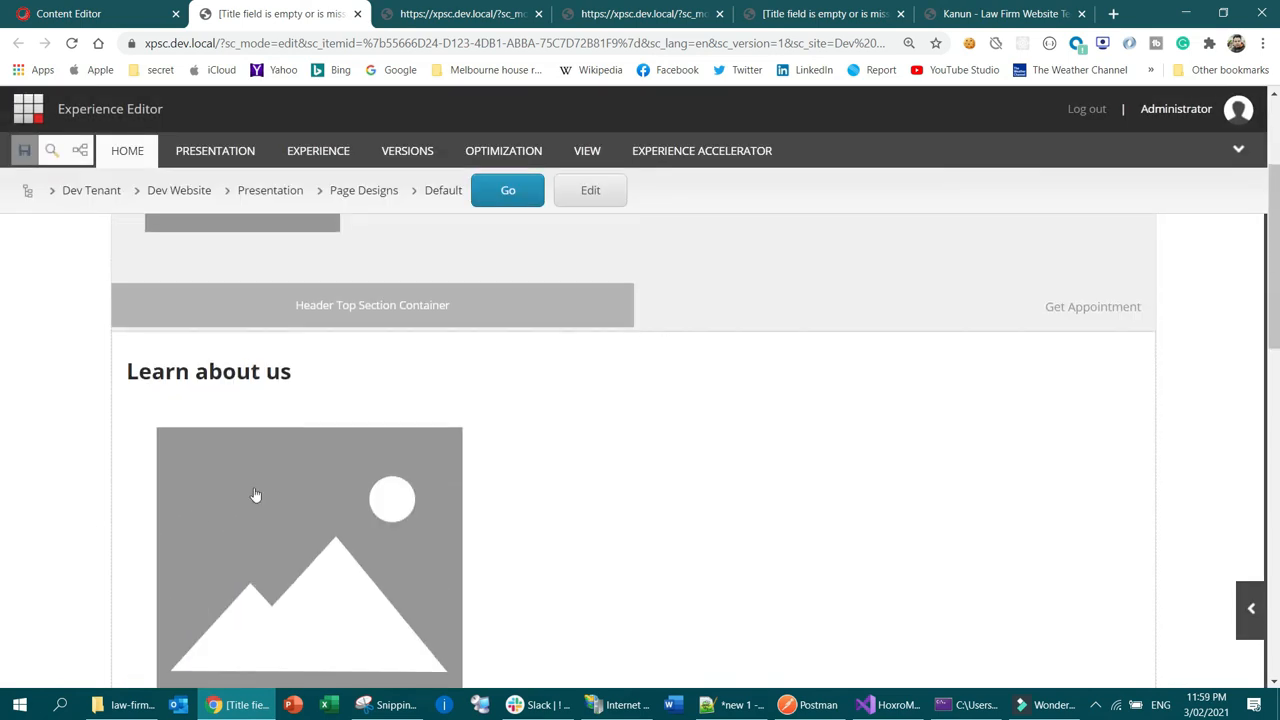
scroll(380, 380, "down", 4)
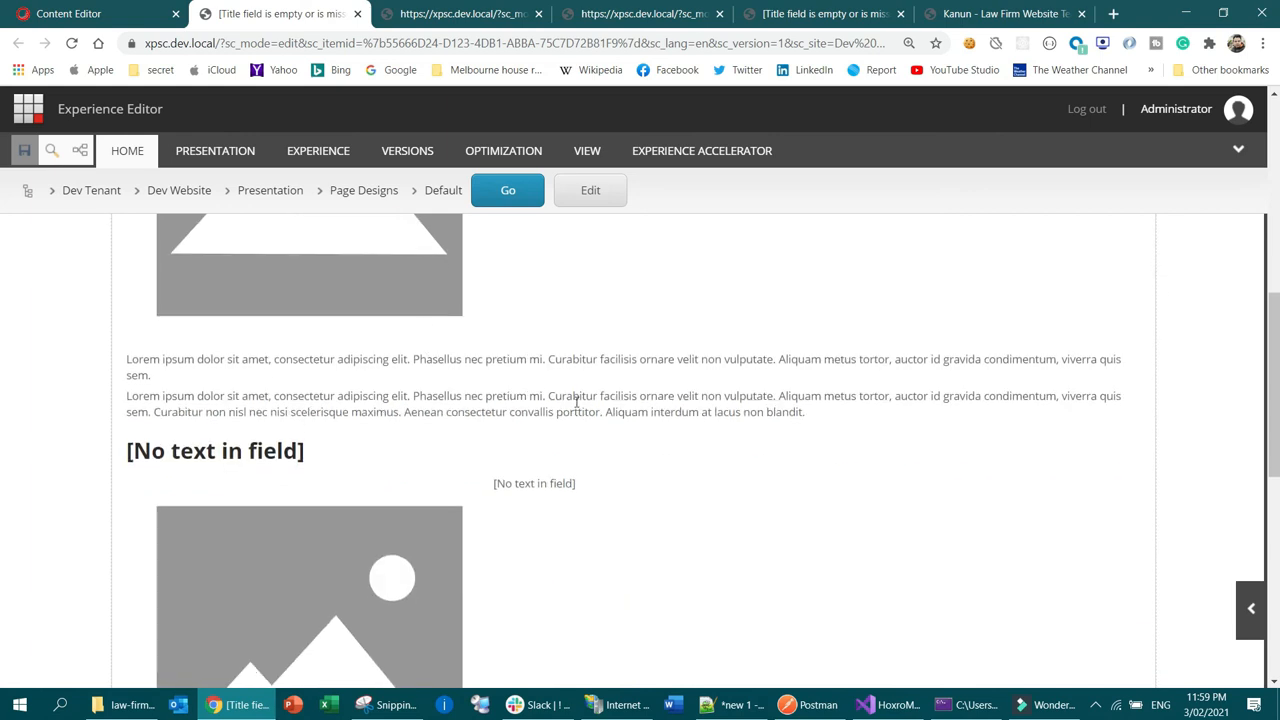
scroll(633, 375, "down", 2)
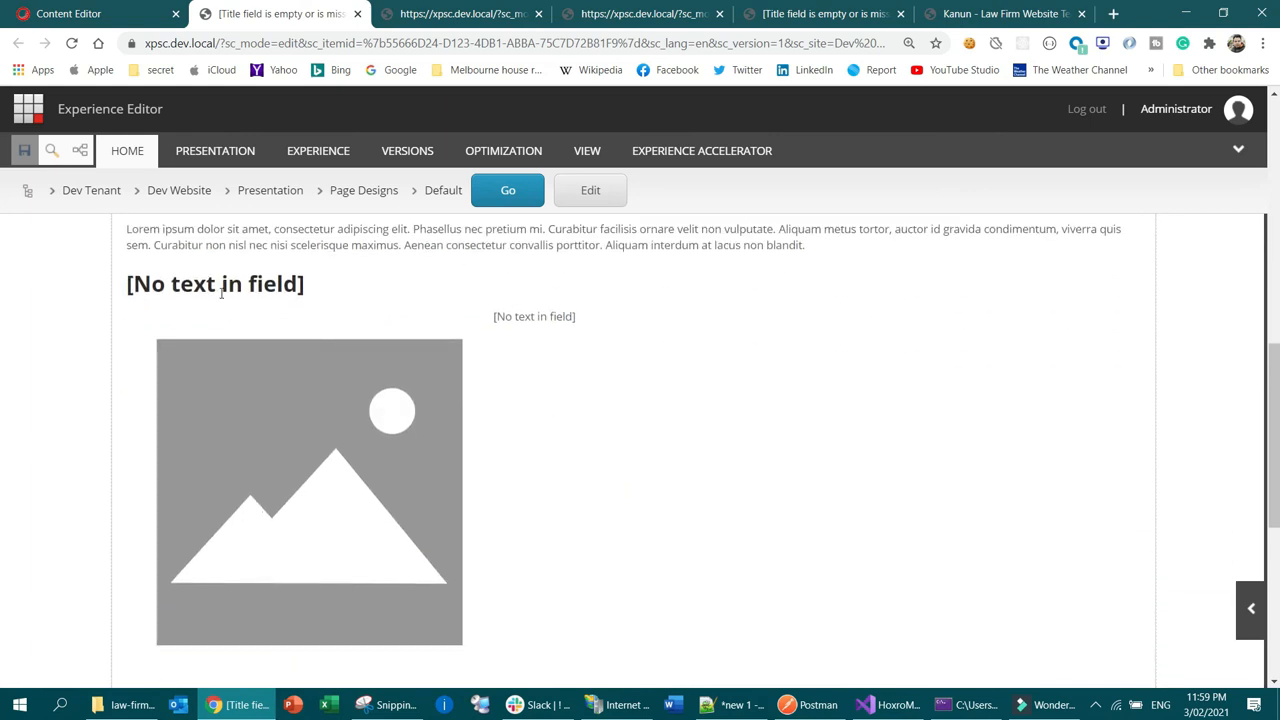
scroll(308, 412, "down", 2)
scroll(492, 460, "up", 3)
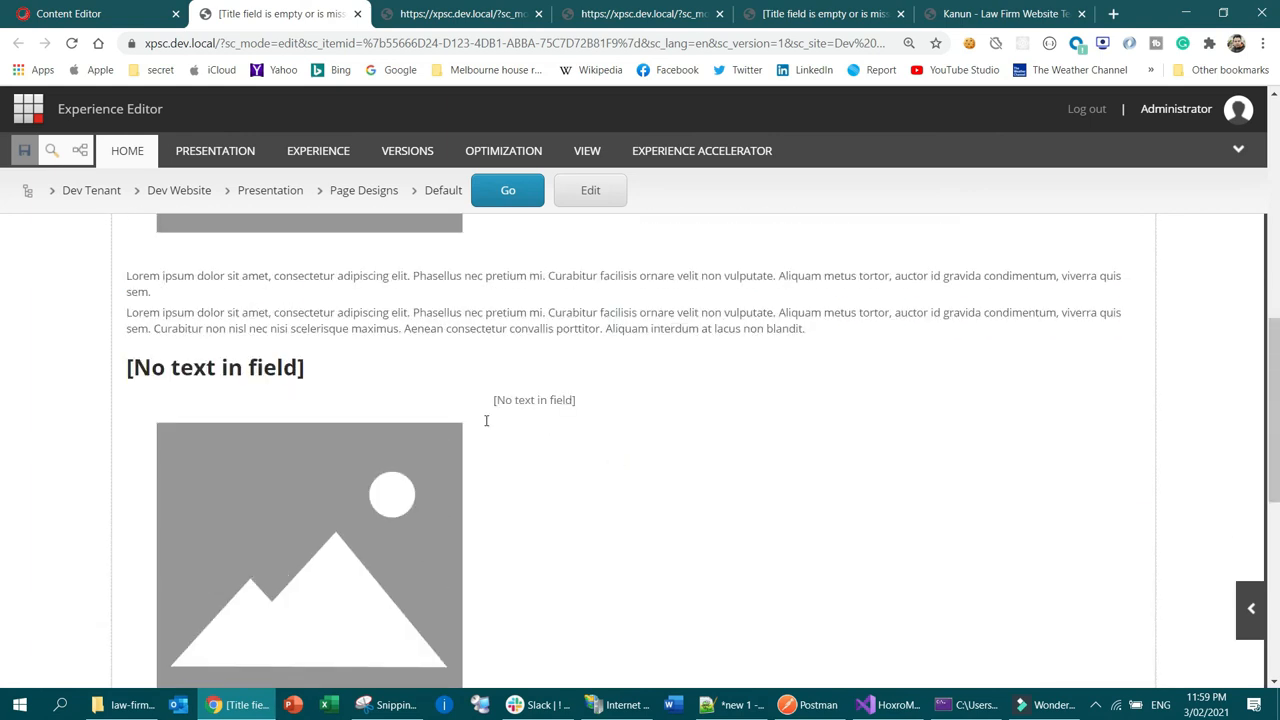
Set the Header Title of the About our Lawyer item to "About our lawyer" in Content Editor
left_click(110, 12)
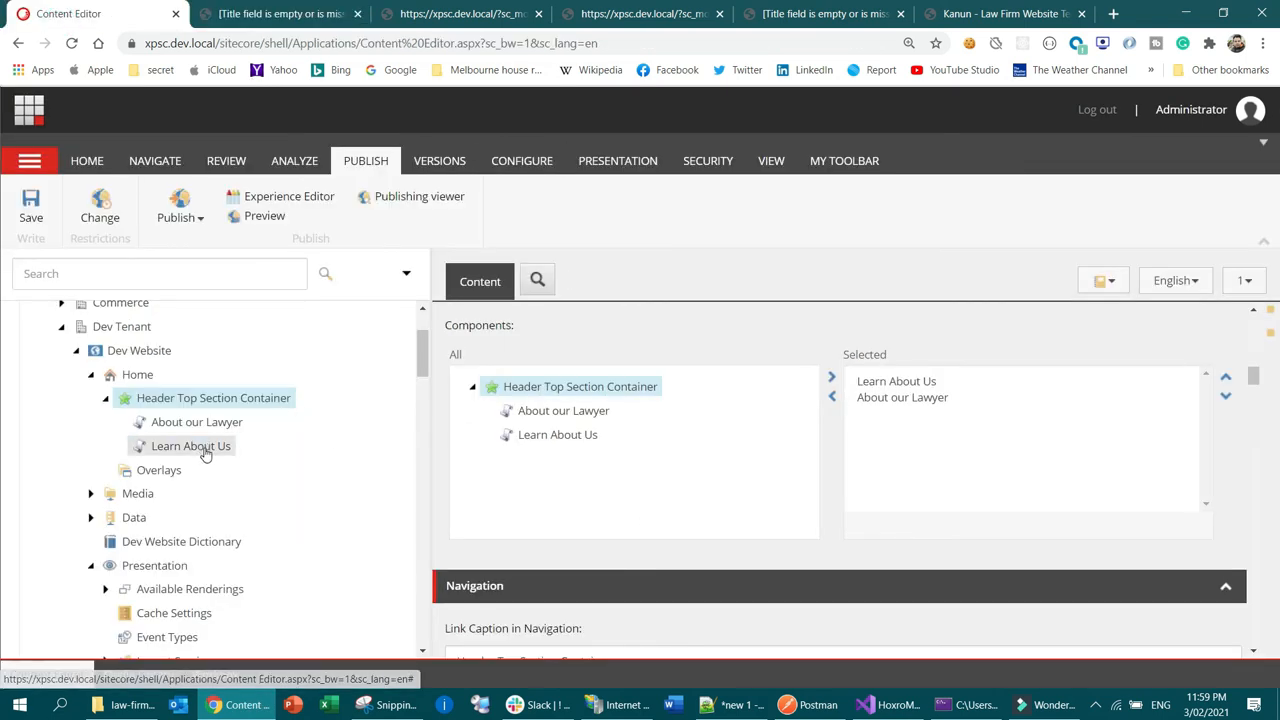
left_click(228, 423)
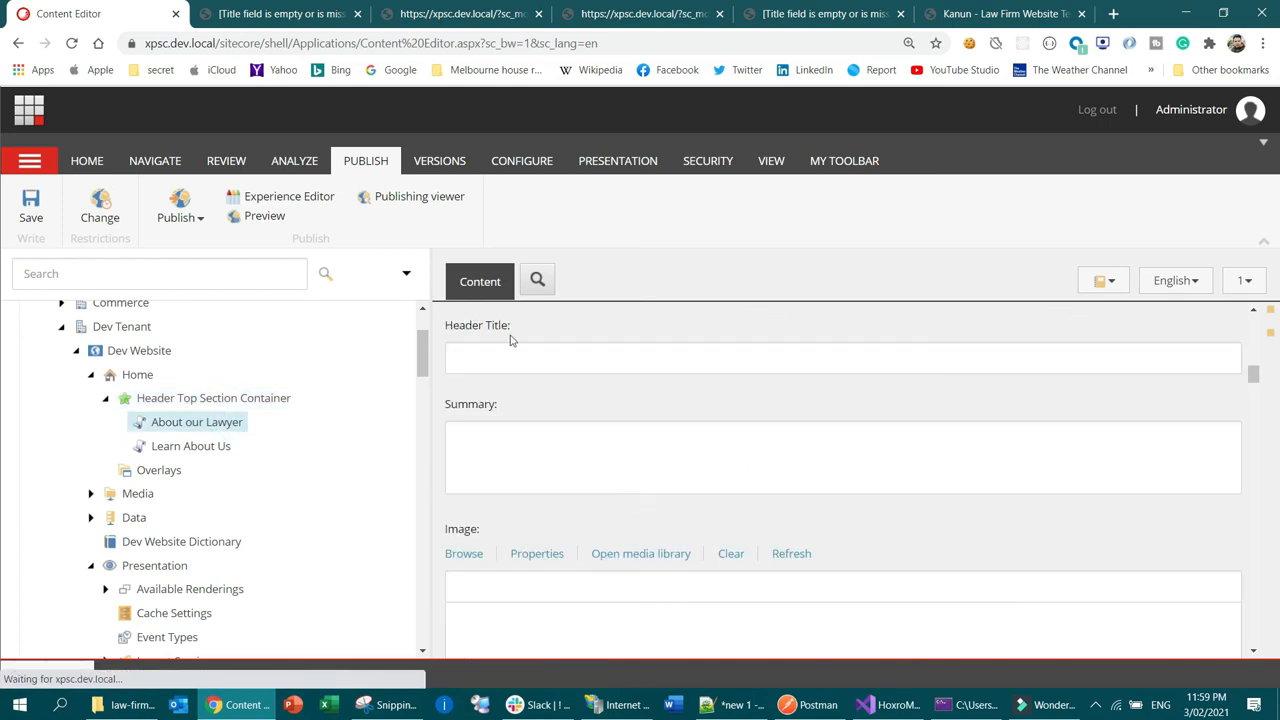
left_click(1006, 344)
type("About our la")
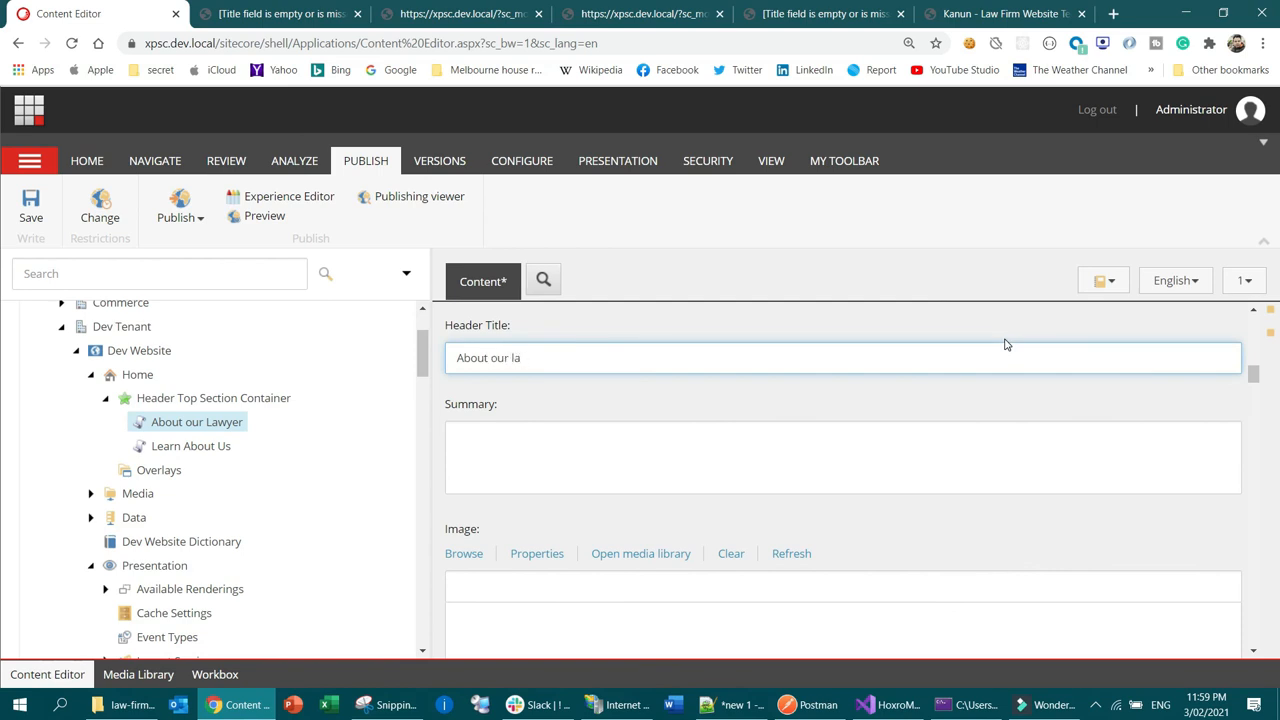
key("Tab")
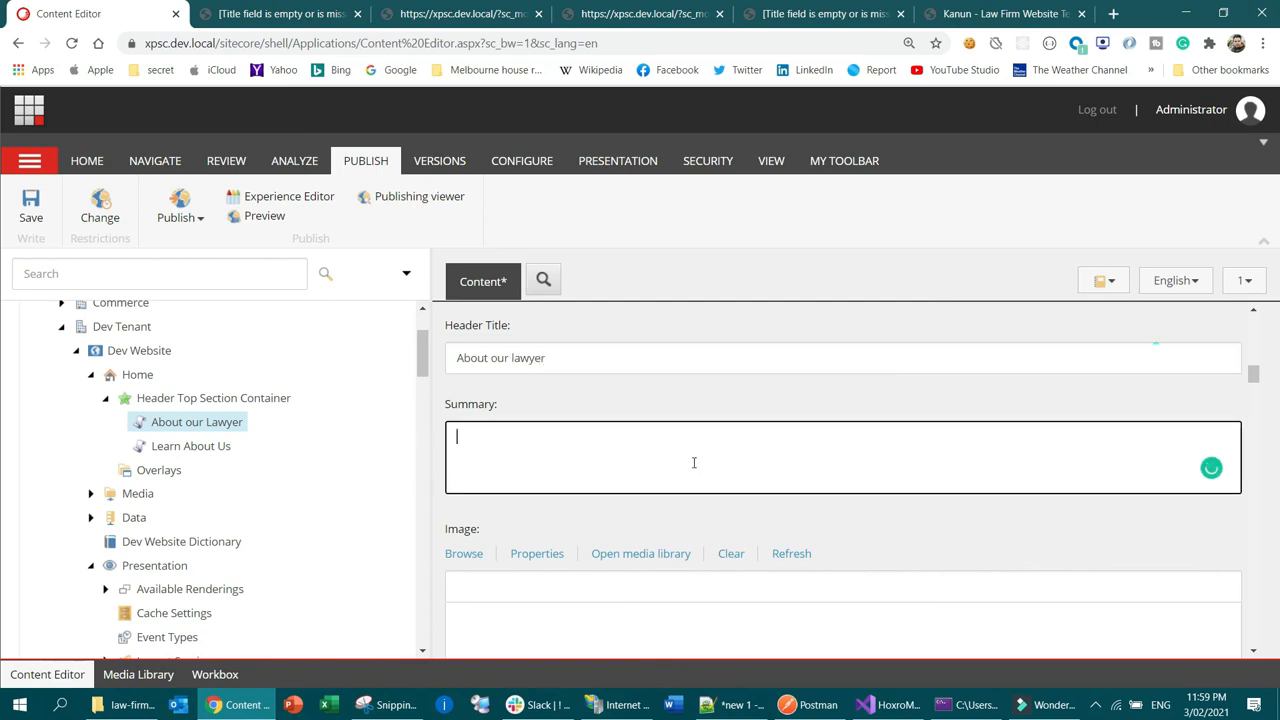
Fill the Summary of the About our Lawyer item with the lines "asdfasdf", "asdfa", "sdfa" and "asdfasdf", and save the item
scroll(605, 453, "down", 1)
type("asdfasdf asdf")
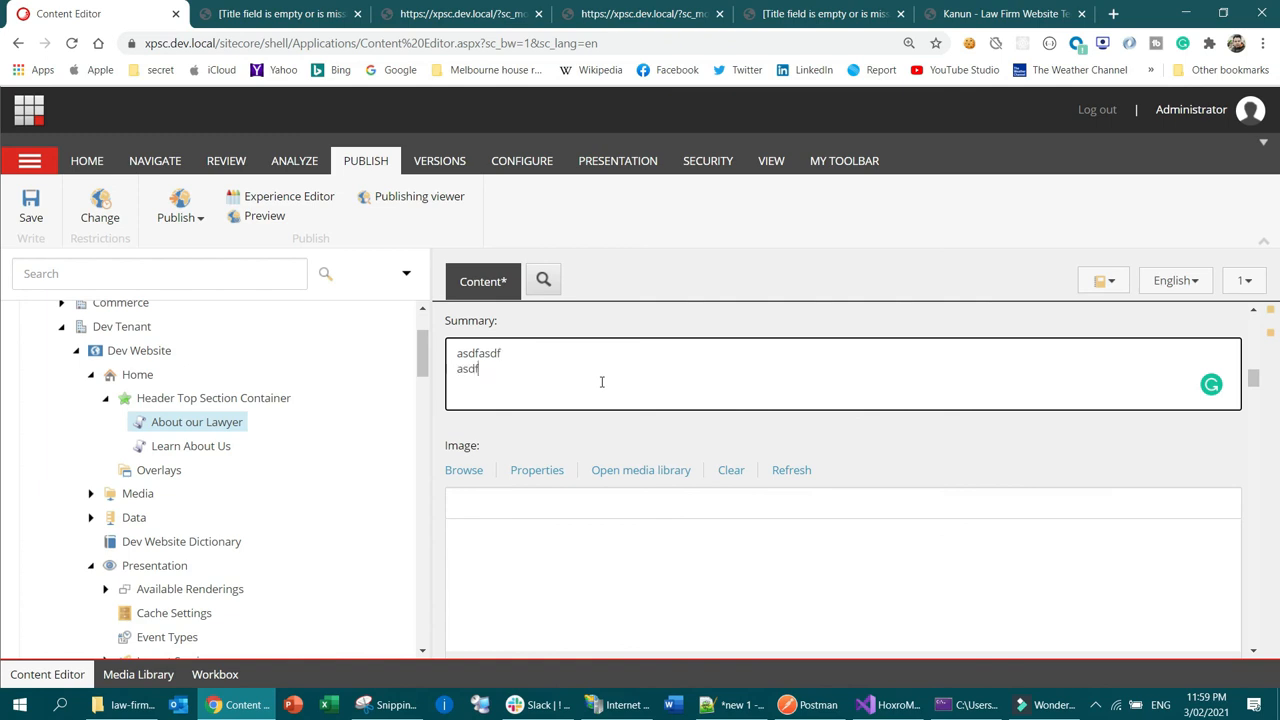
type("a")
key("Return")
type("sdfa")
key("Return")
type("asd")
left_click(31, 207)
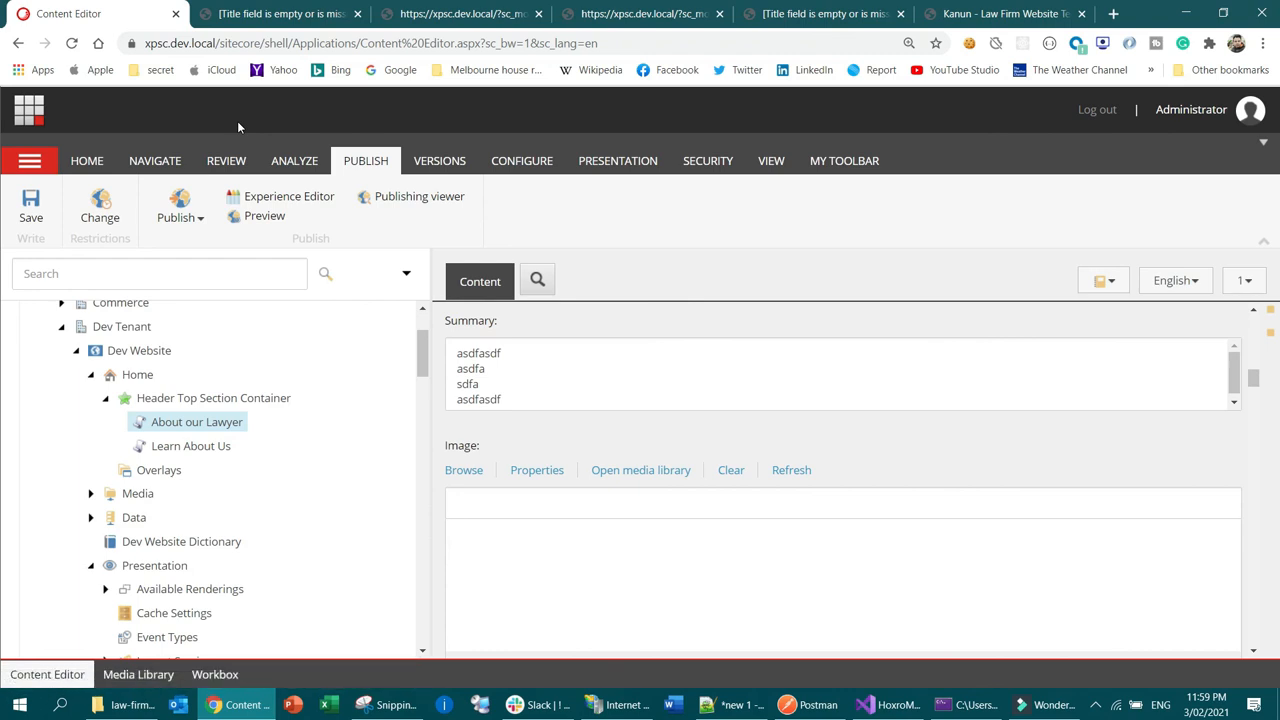
Reload the Default page design in Experience Editor and check the title and summary of the About our lawyer section
left_click(273, 13)
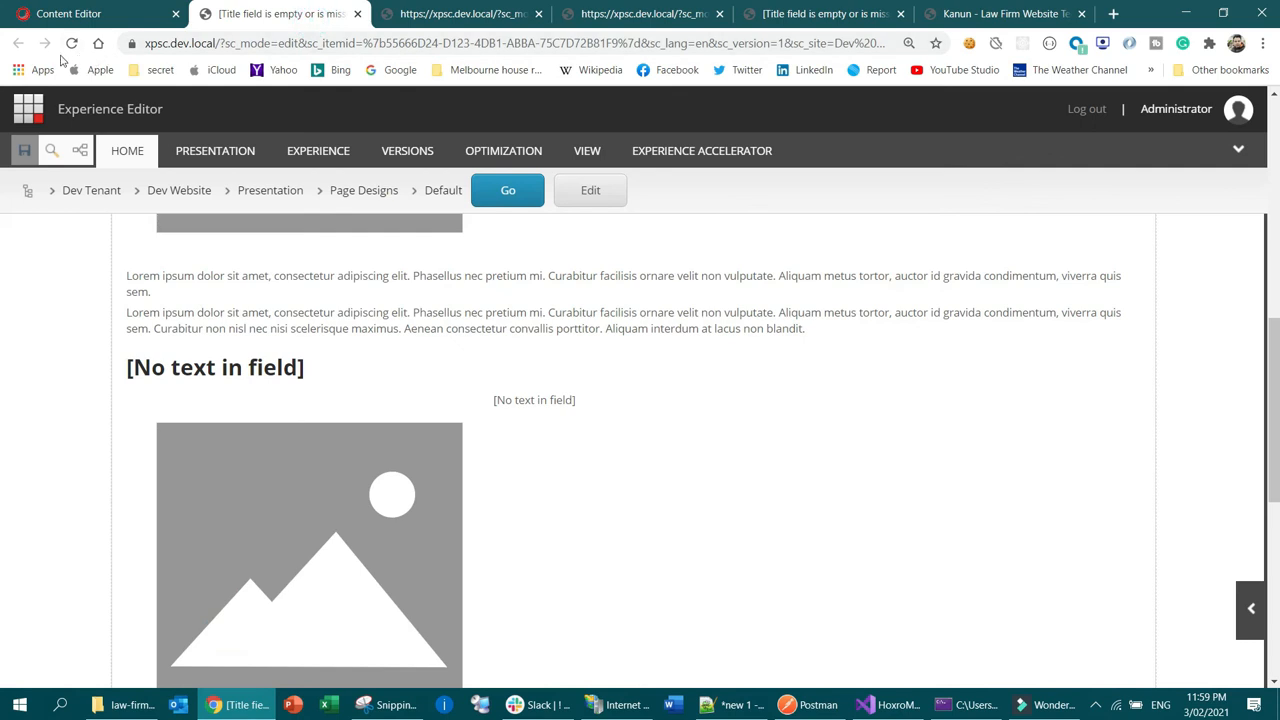
left_click(72, 43)
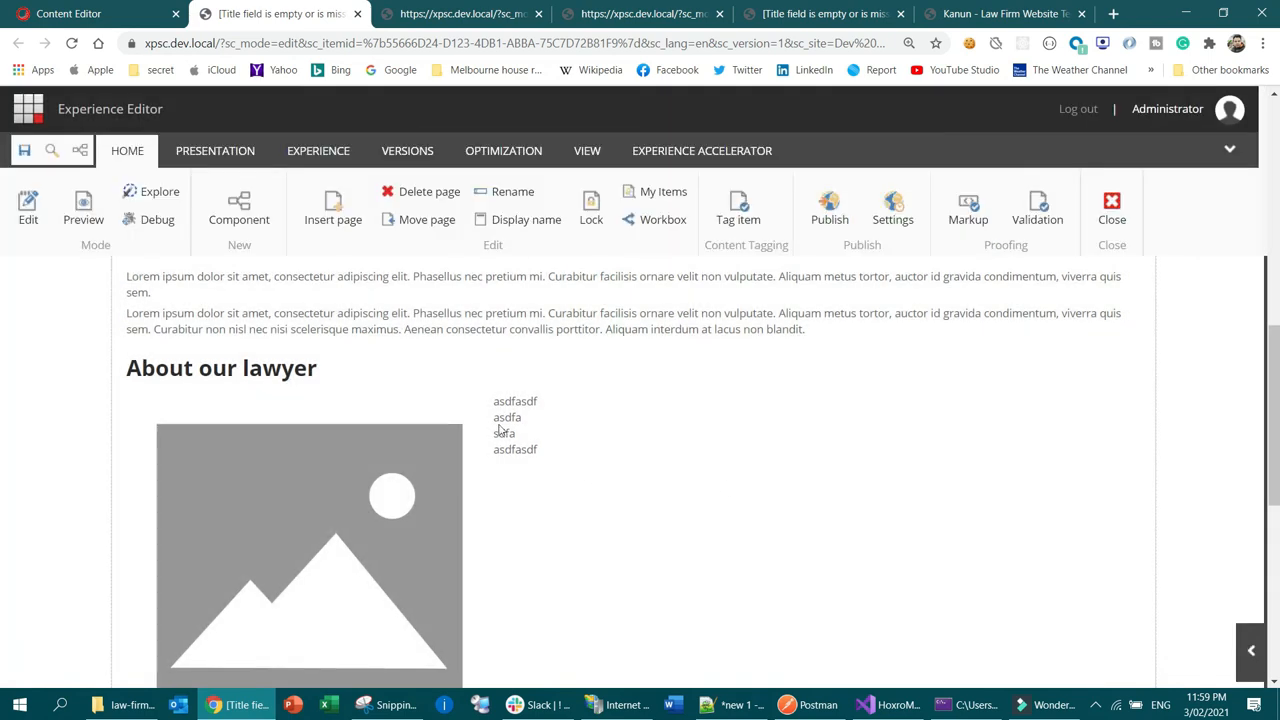
scroll(546, 365, "down", 3)
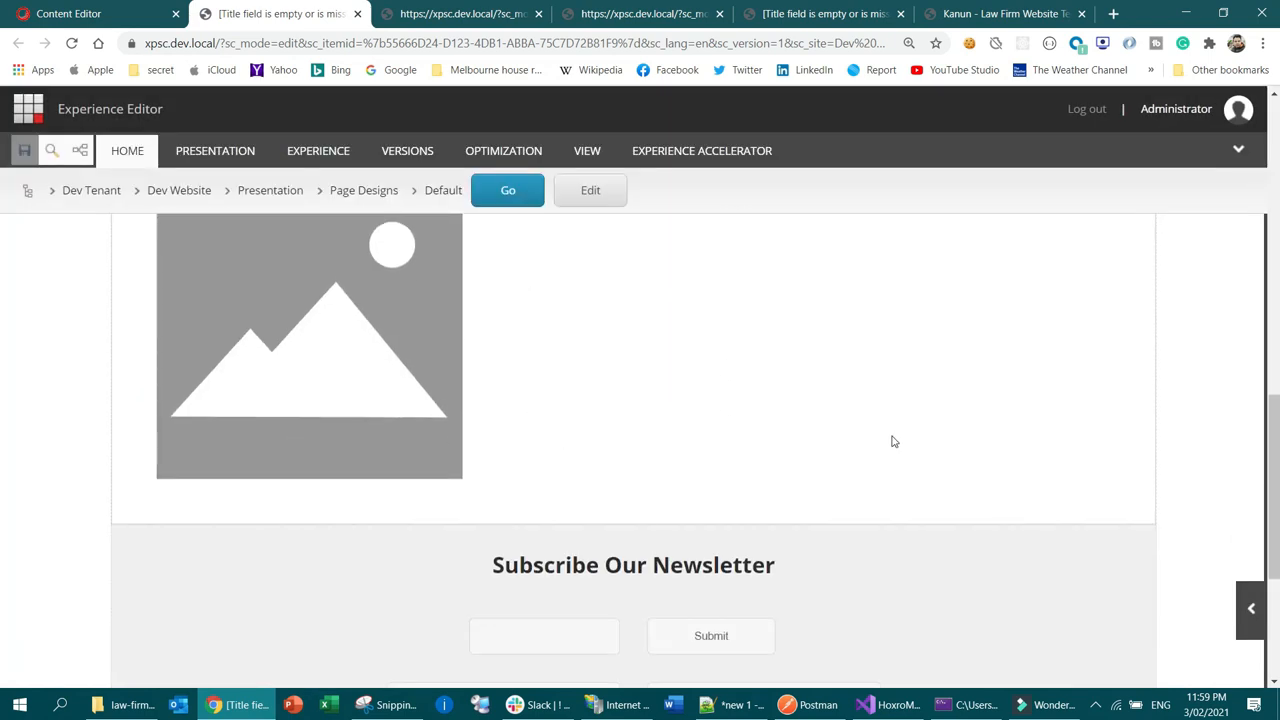
scroll(893, 440, "up", 3)
scroll(1000, 580, "up", 5)
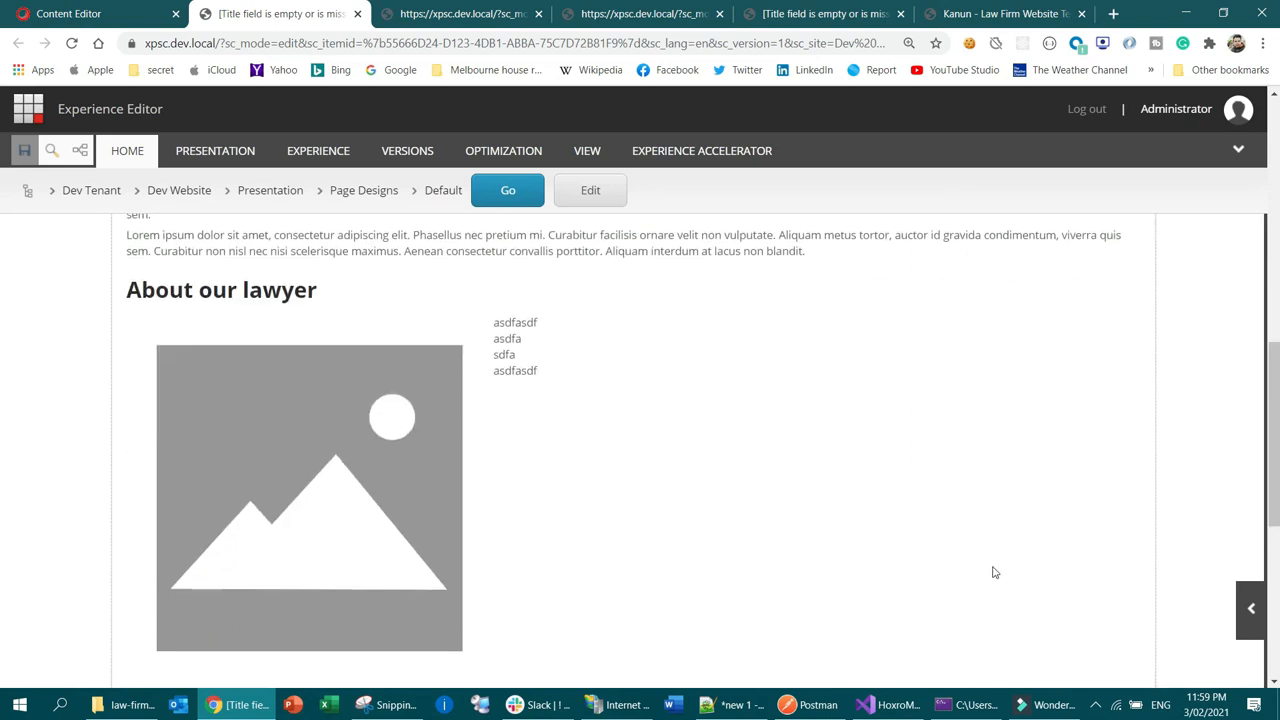
Remove Learn About Us from the selected components of the Header Top Section Container item in Content Editor and save
left_click(116, 10)
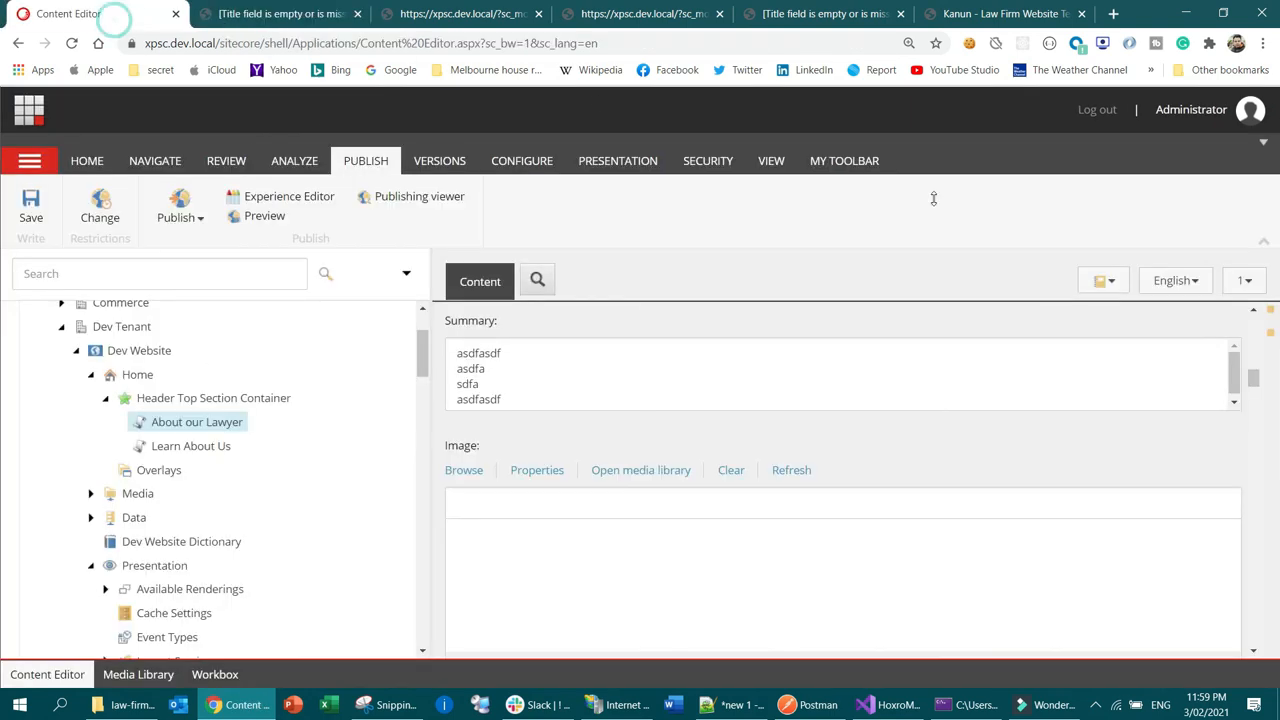
left_click(164, 396)
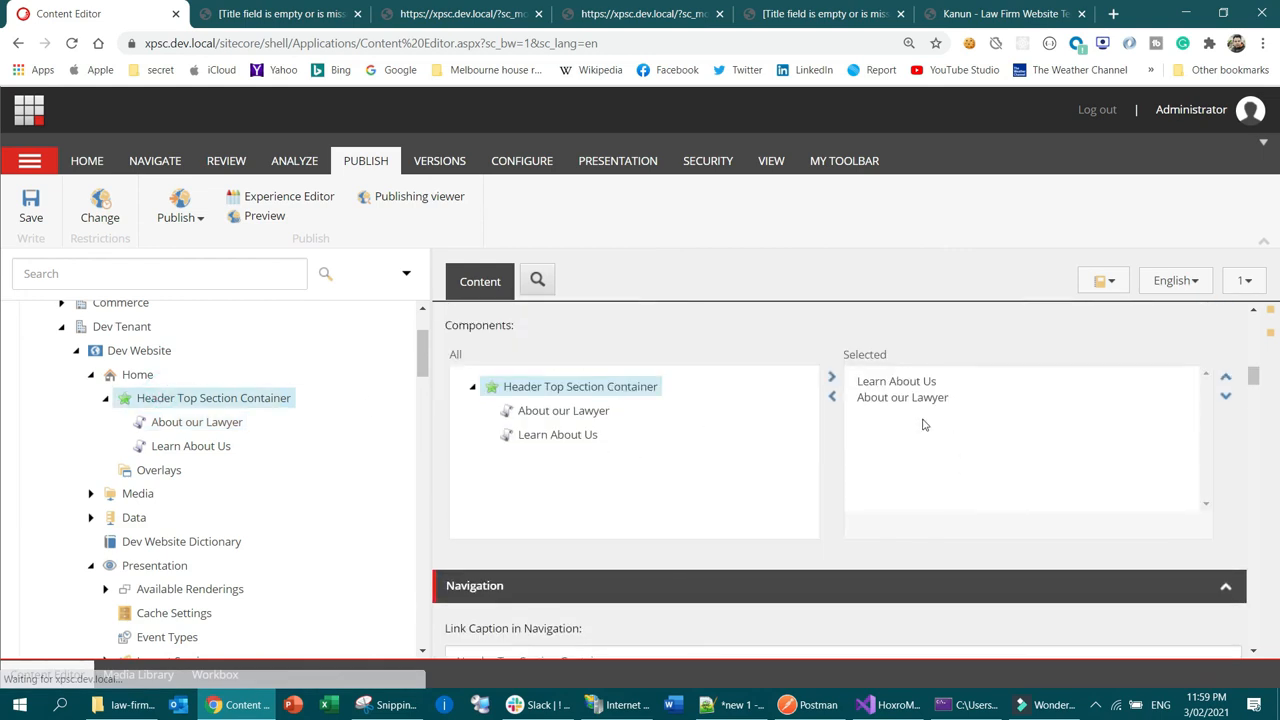
left_click(894, 381)
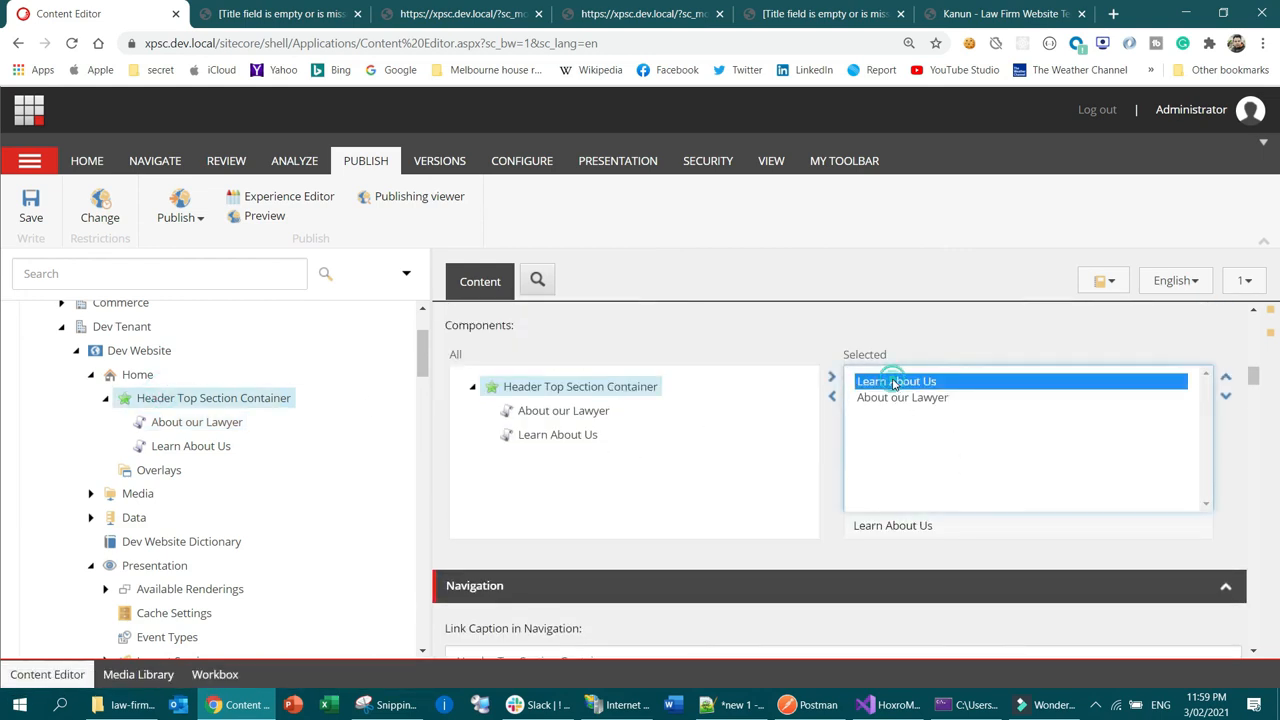
double_click(900, 381)
left_click(34, 214)
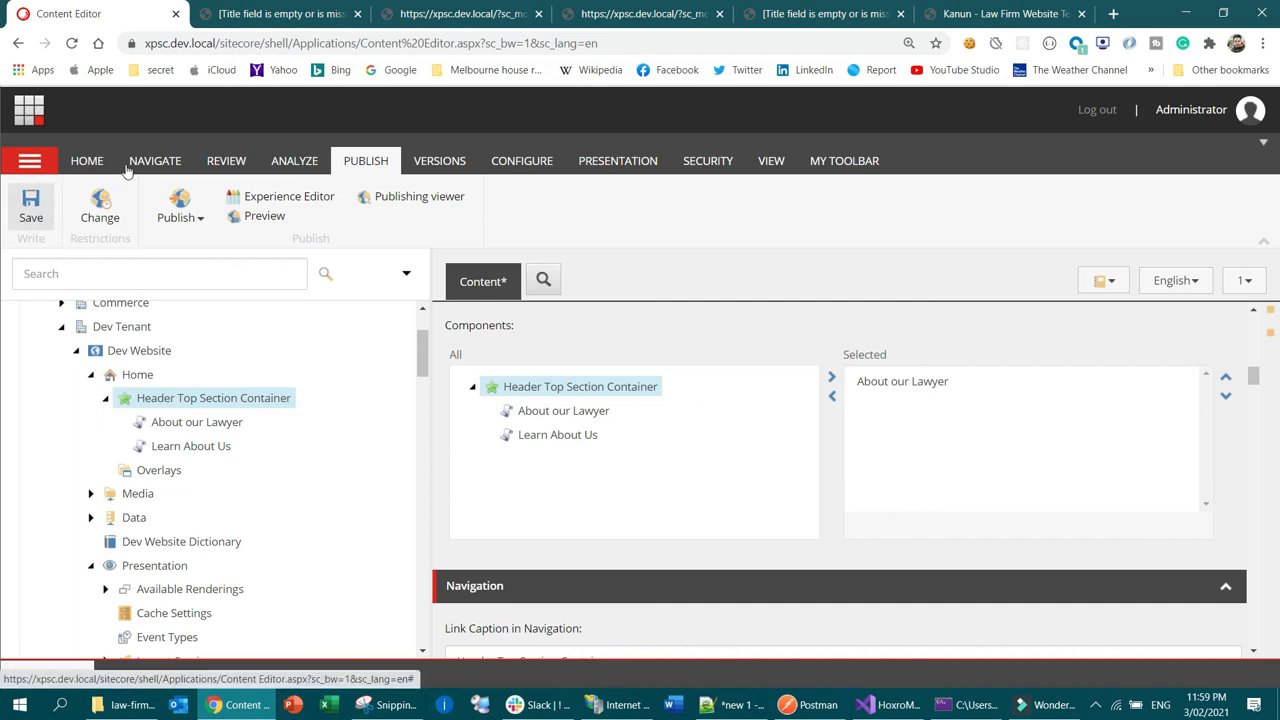
Reload the Default page design in Experience Editor and examine its whole layout from the header to the footer
left_click(272, 13)
left_click(74, 43)
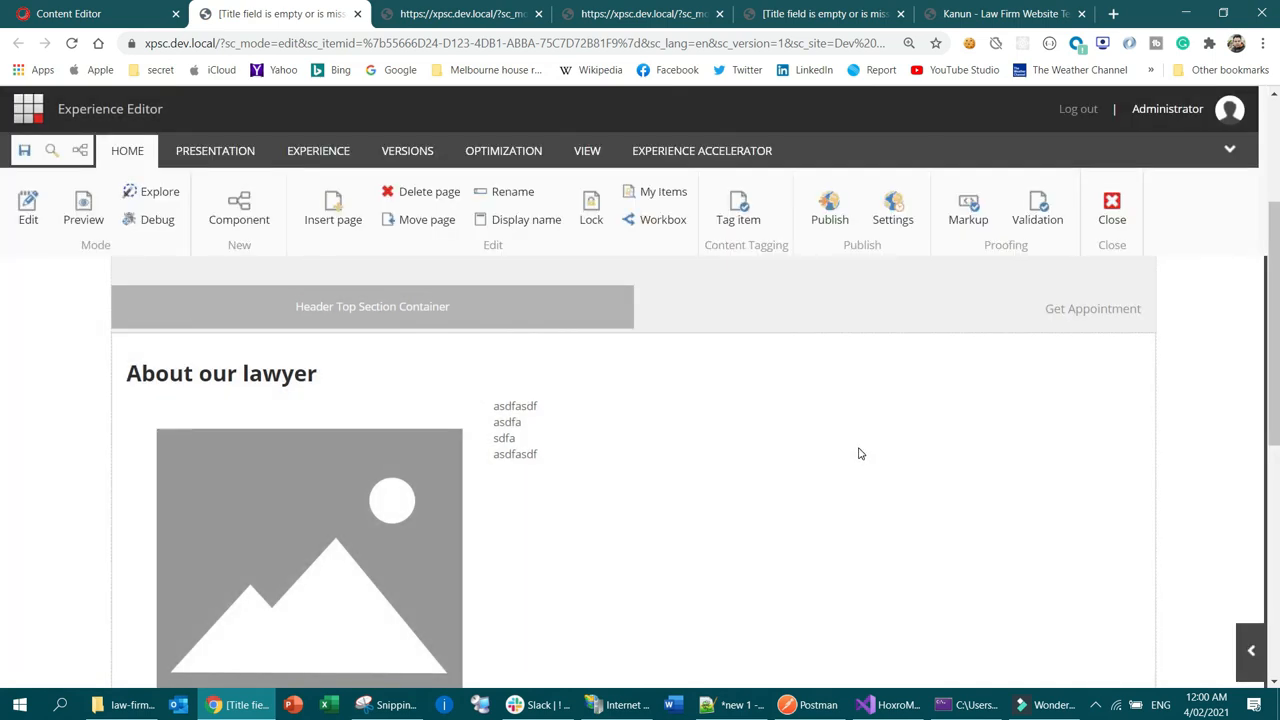
scroll(879, 450, "down", 10)
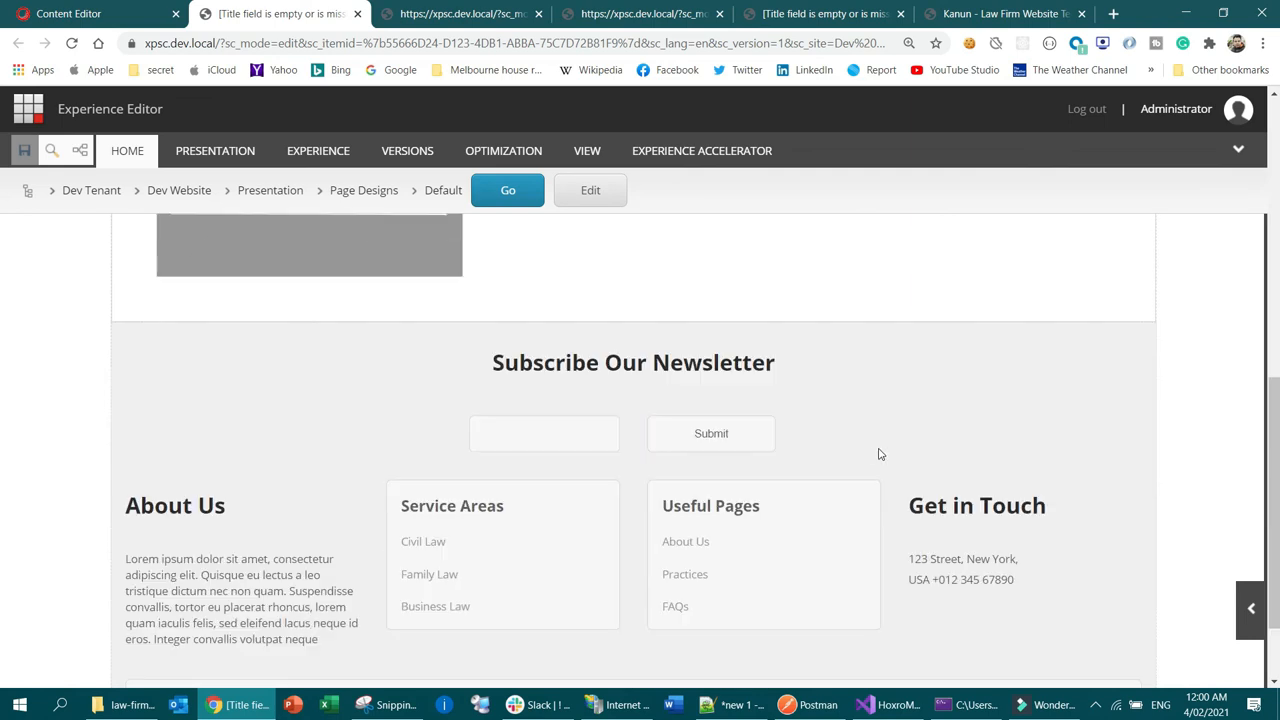
scroll(878, 453, "up", 10)
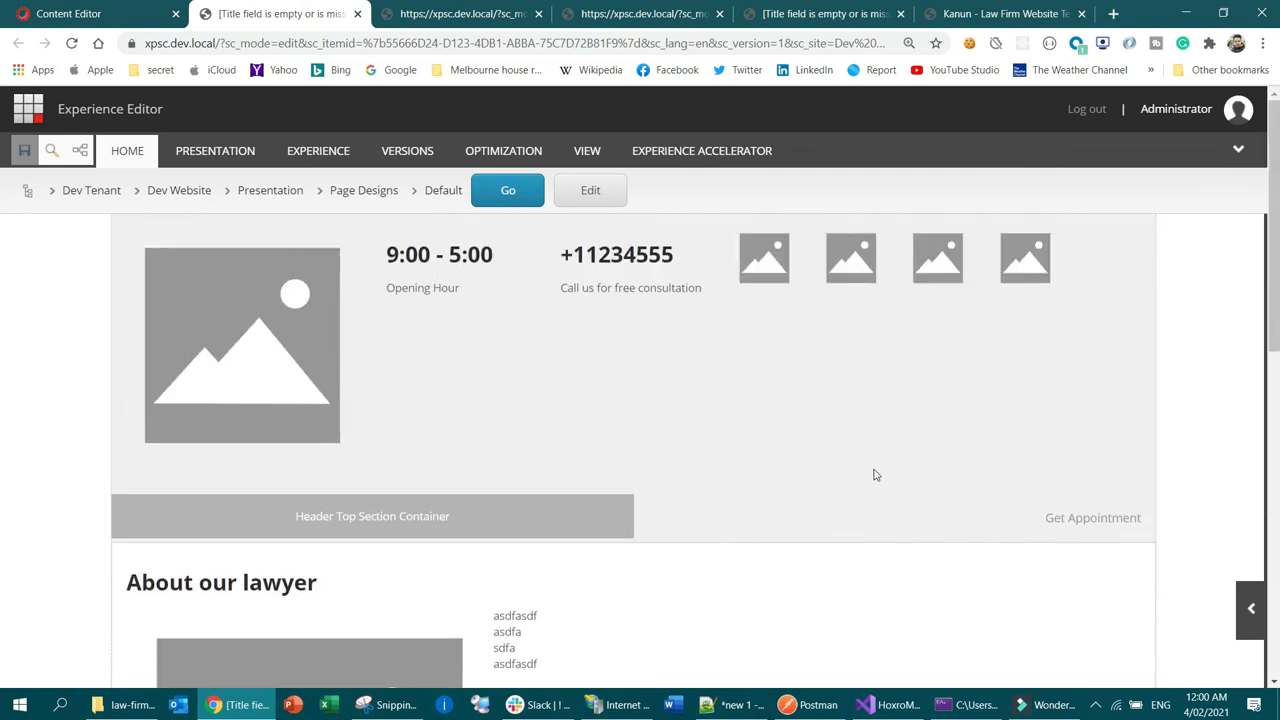
scroll(876, 470, "down", 10)
scroll(891, 466, "up", 10)
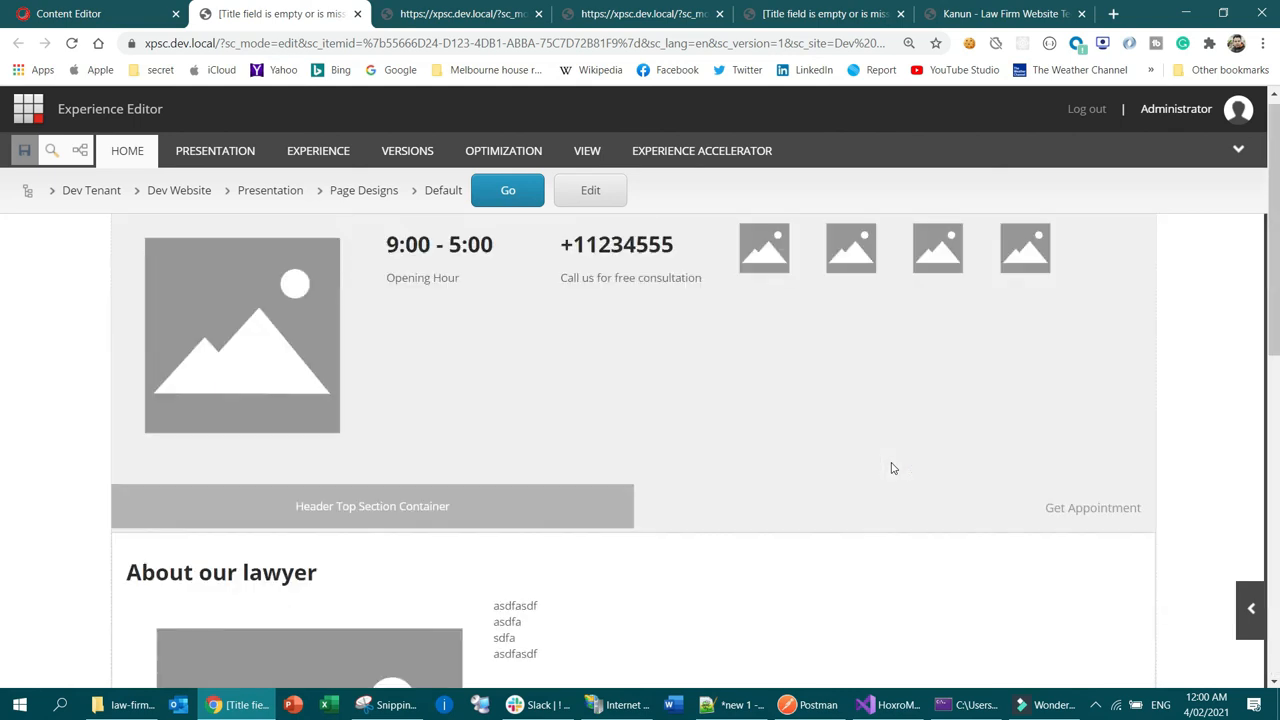
scroll(909, 466, "down", 2)
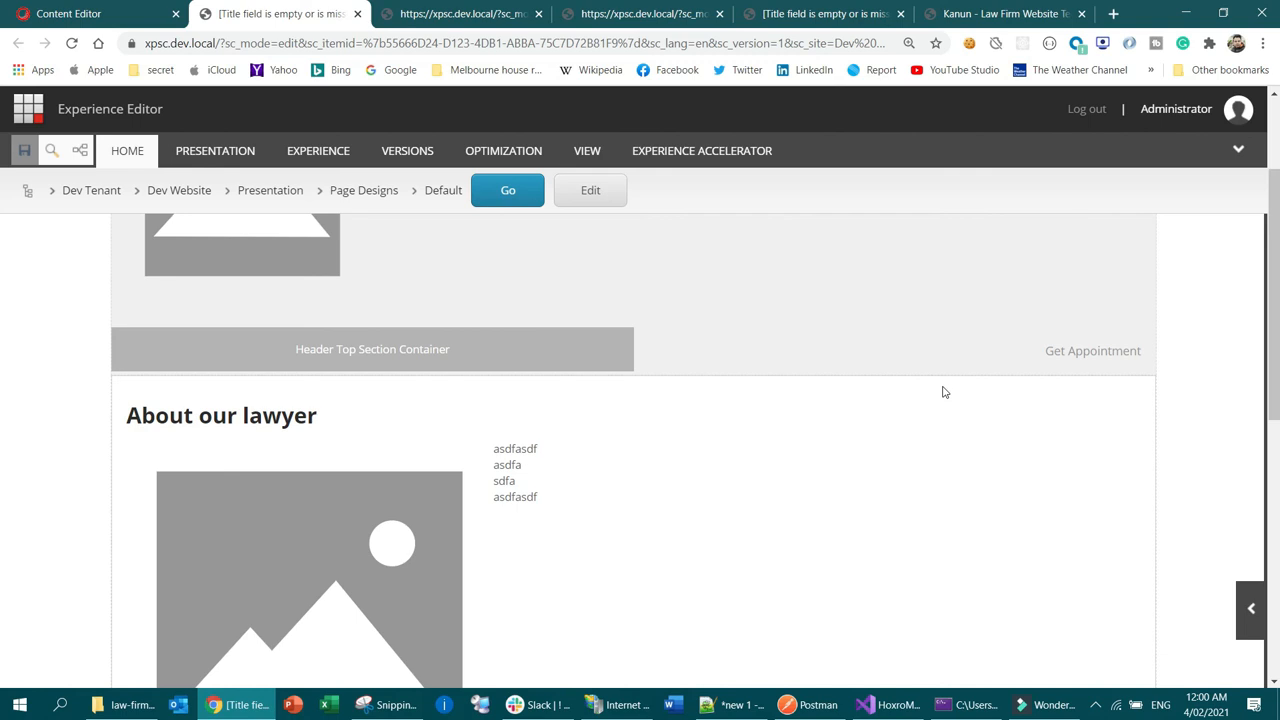
scroll(917, 393, "down", 3)
scroll(900, 398, "down", 3)
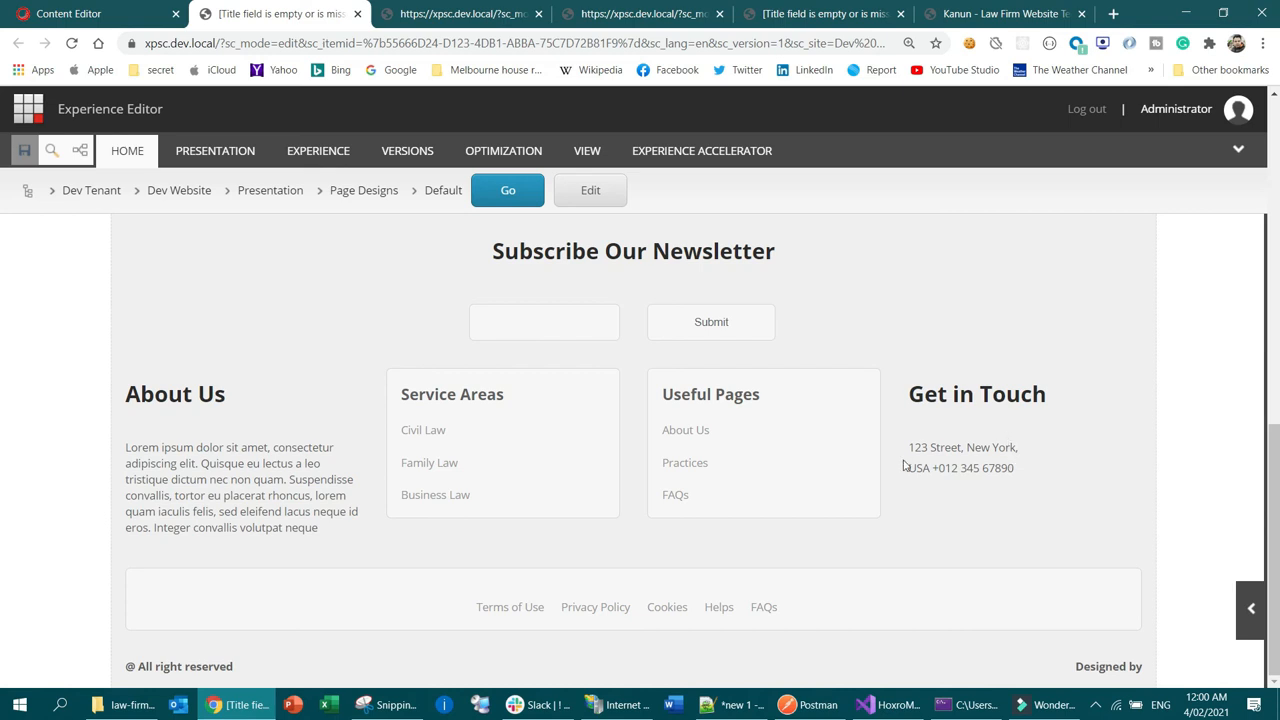
scroll(757, 546, "up", 10)
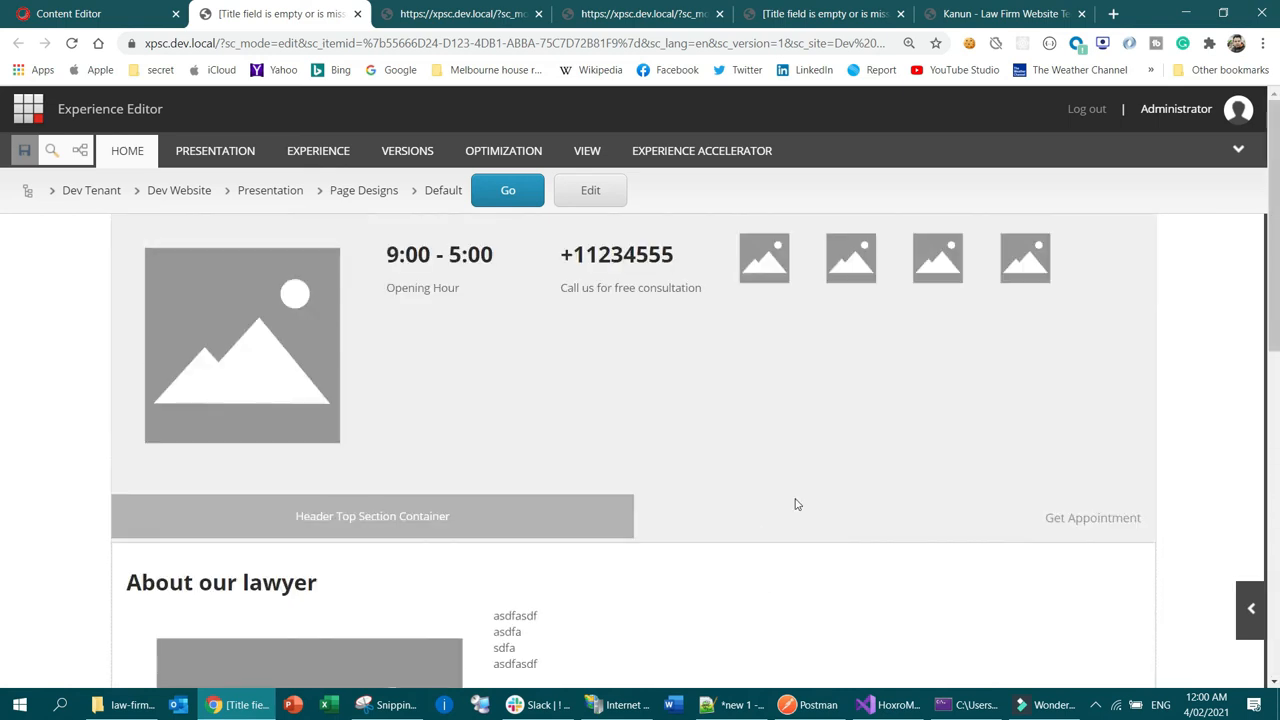
scroll(863, 437, "down", 5)
scroll(822, 467, "up", 2)
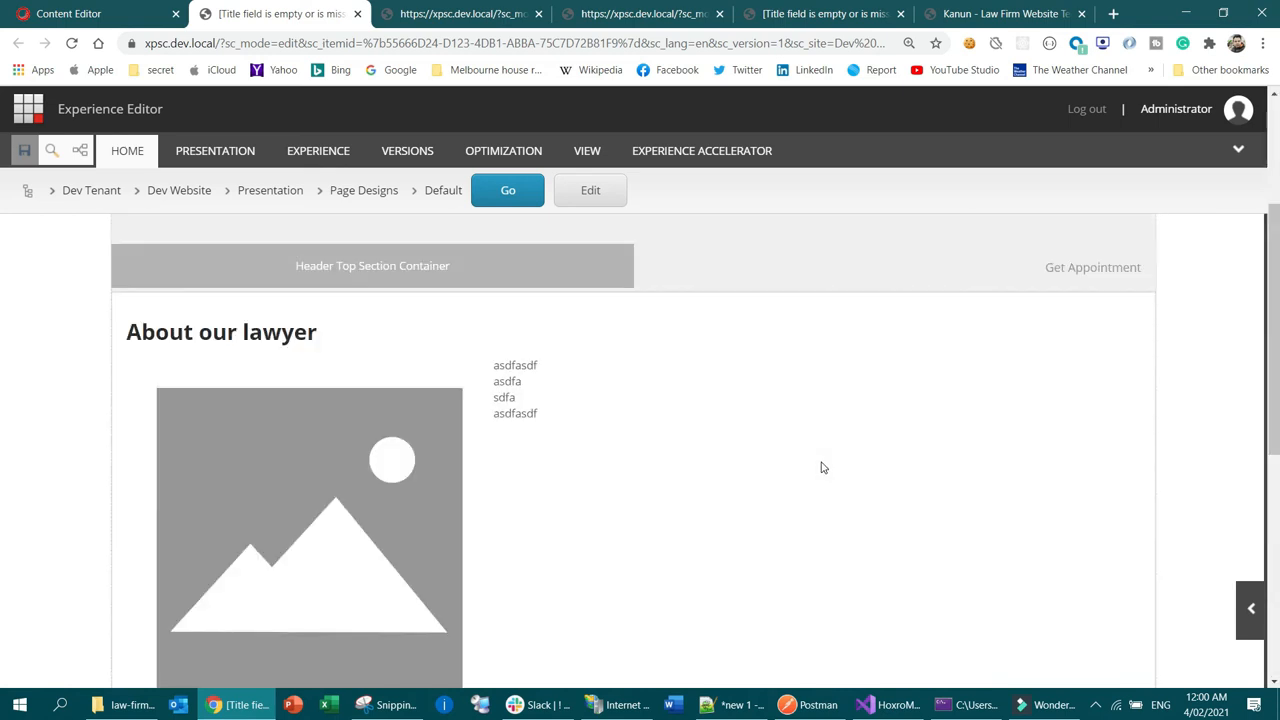
scroll(797, 375, "down", 4)
scroll(795, 380, "up", 5)
scroll(790, 440, "up", 2)
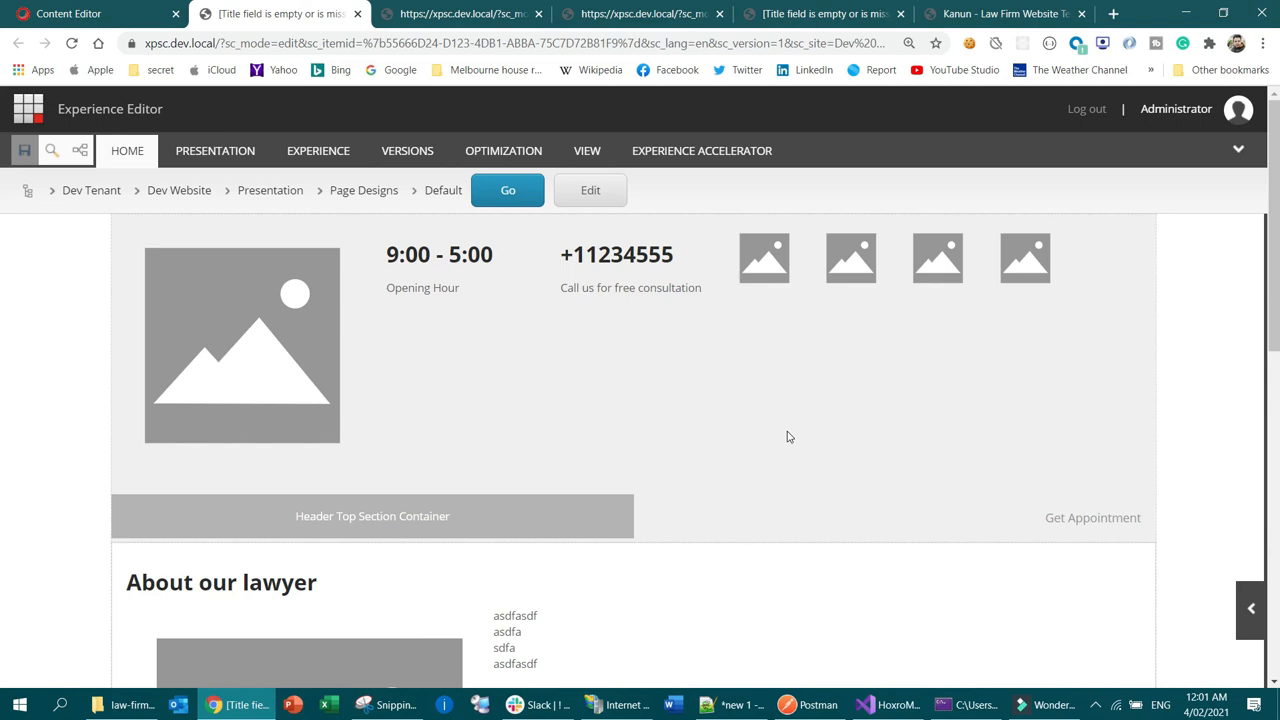
Compare the Learn About Us section of the Kanun website template with the Default page design in Experience Editor
left_click(1008, 16)
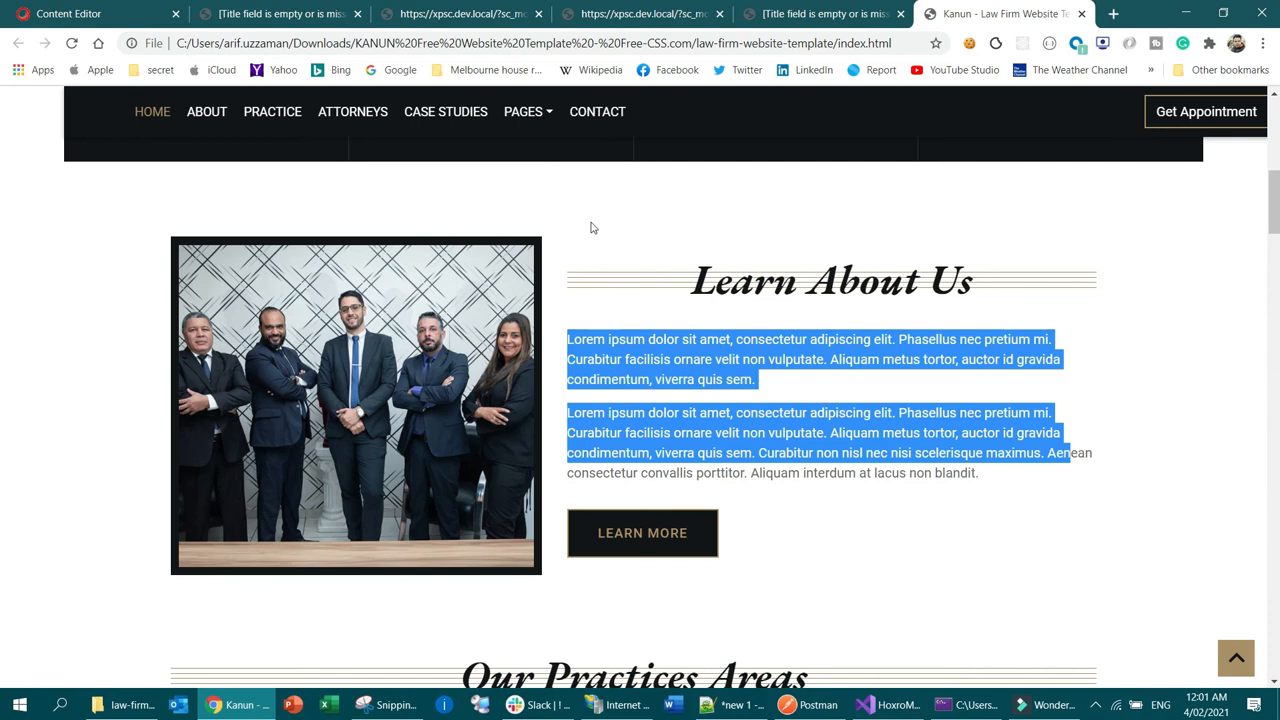
left_click(274, 8)
scroll(863, 426, "down", 10)
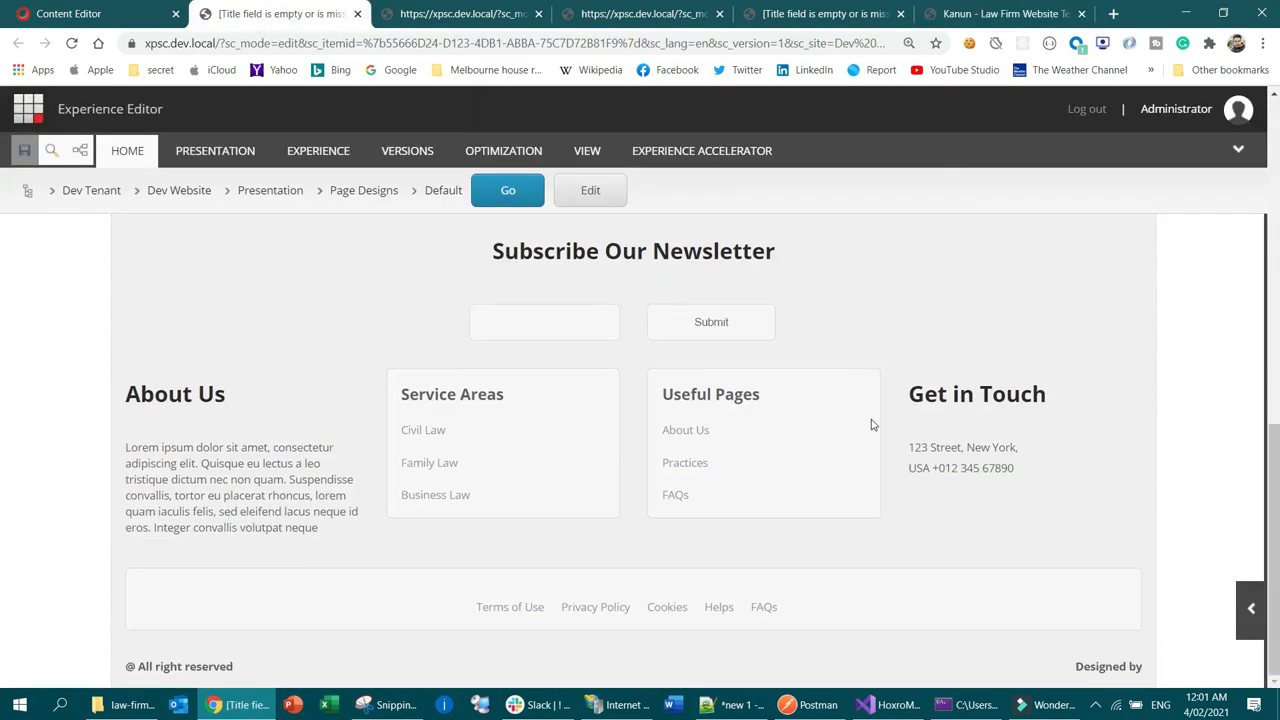
scroll(914, 450, "up", 8)
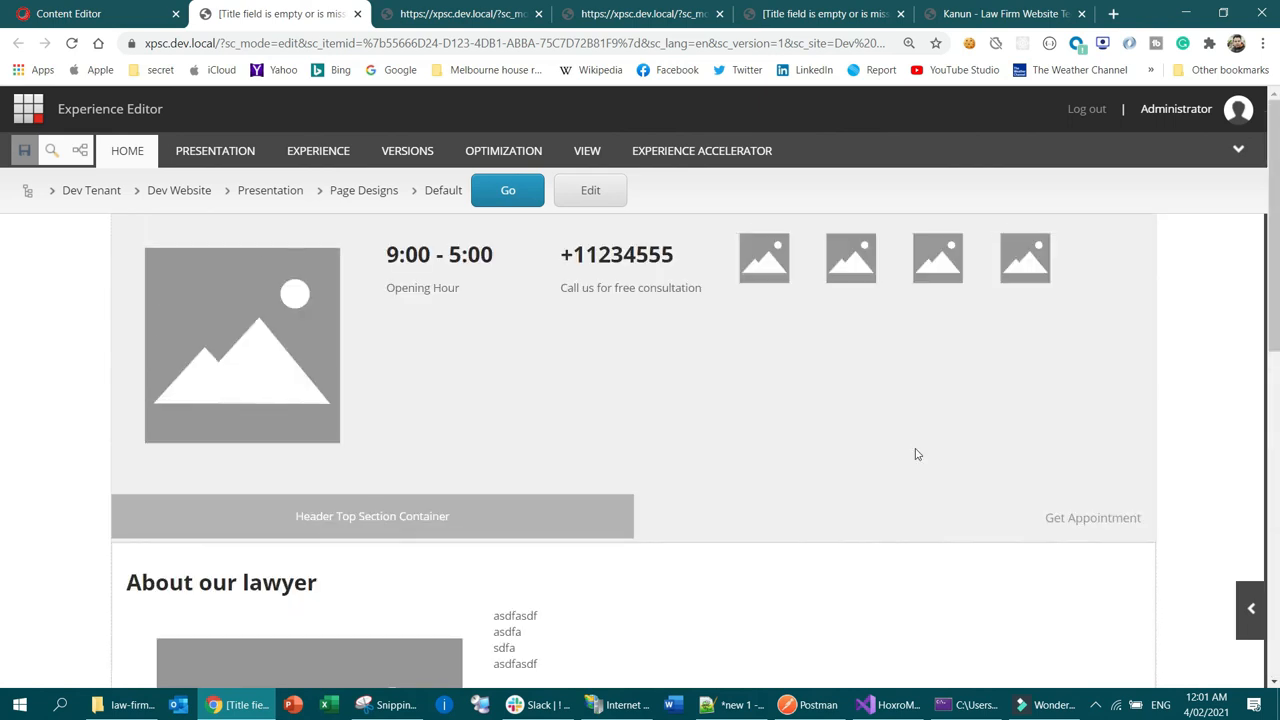